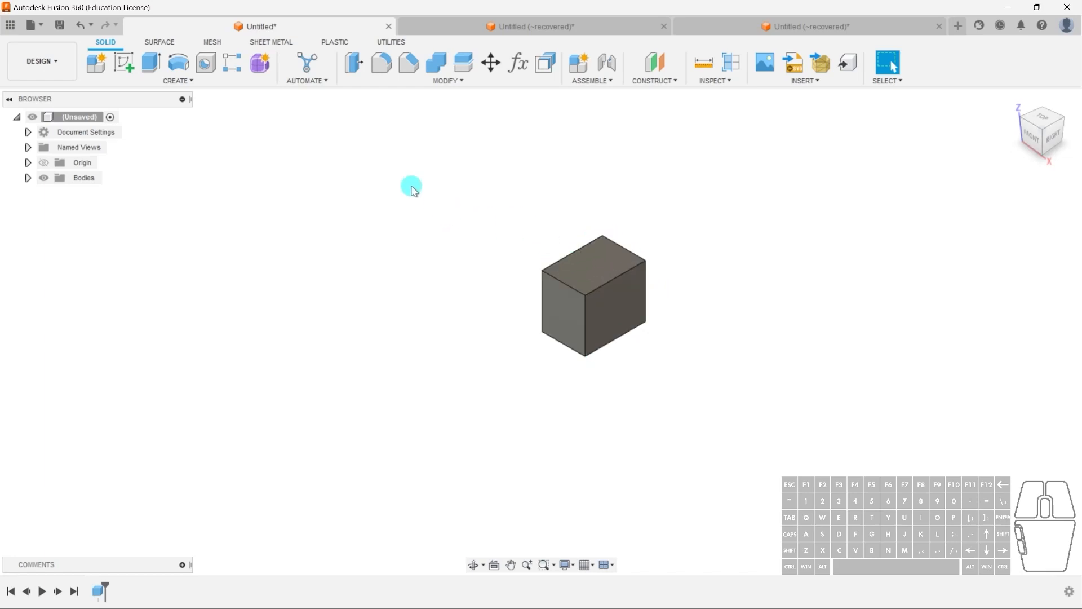
Delete the existing solid box body and create a new form in the empty design.
drag(499, 199, 725, 440)
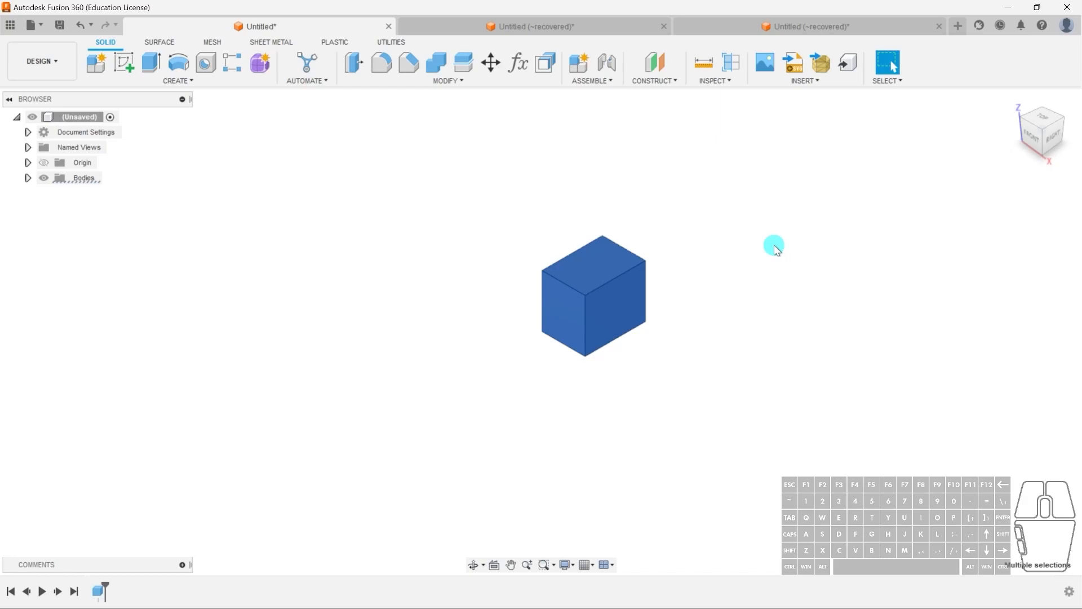
key(Delete)
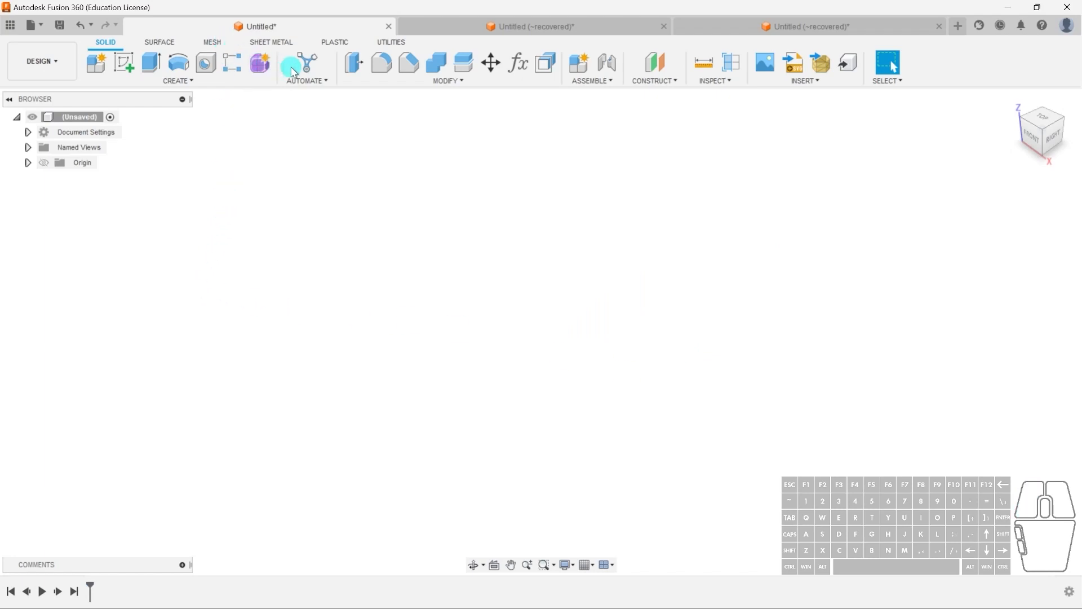
click(268, 70)
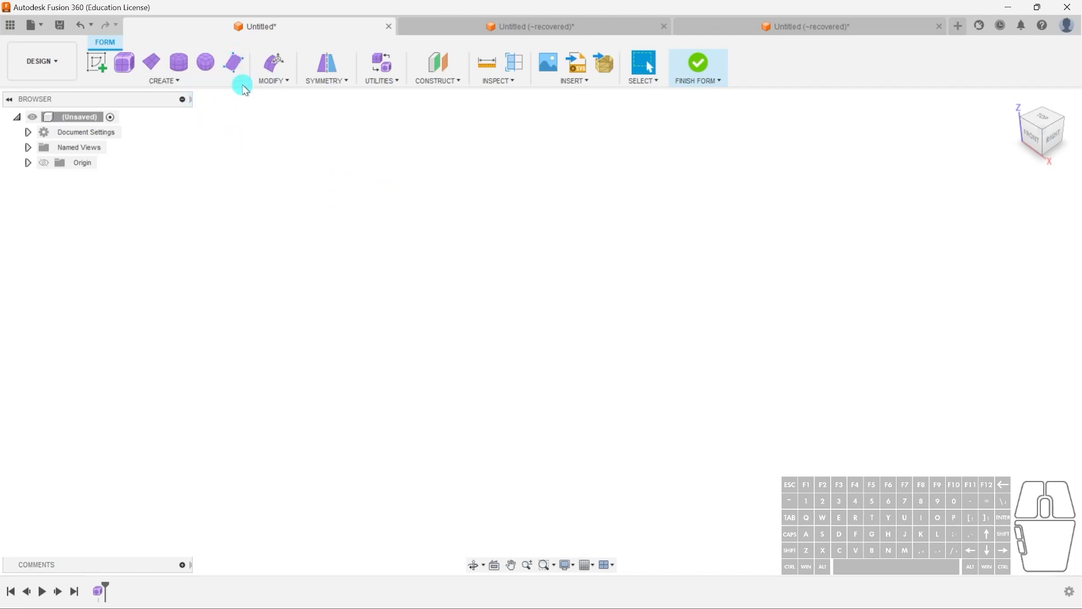
Start a form box on the YZ plane with a 15 by 15 mm center rectangle placed at the origin.
click(124, 62)
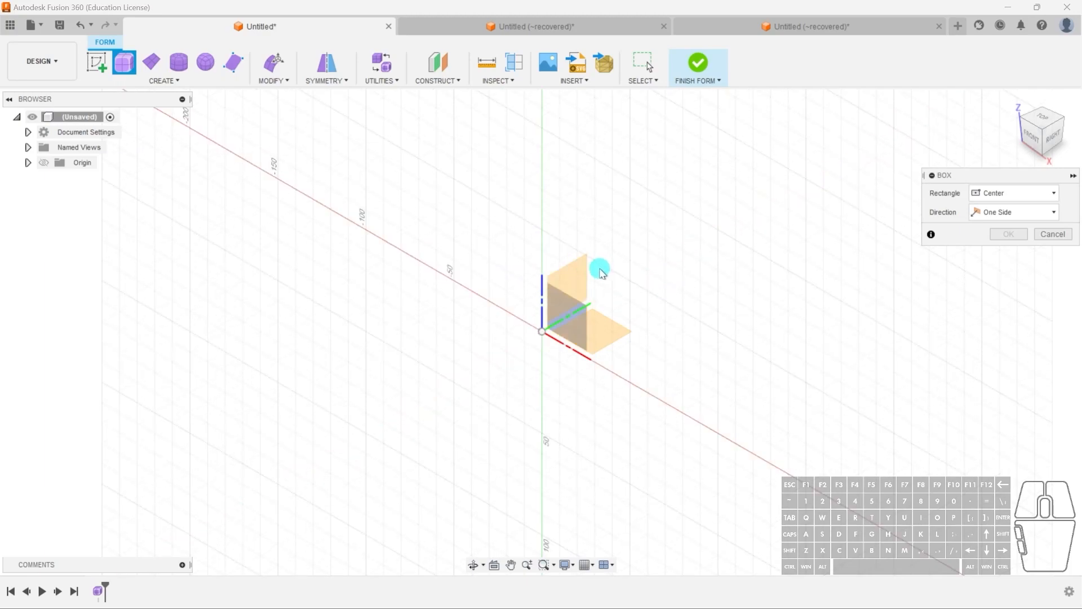
click(573, 279)
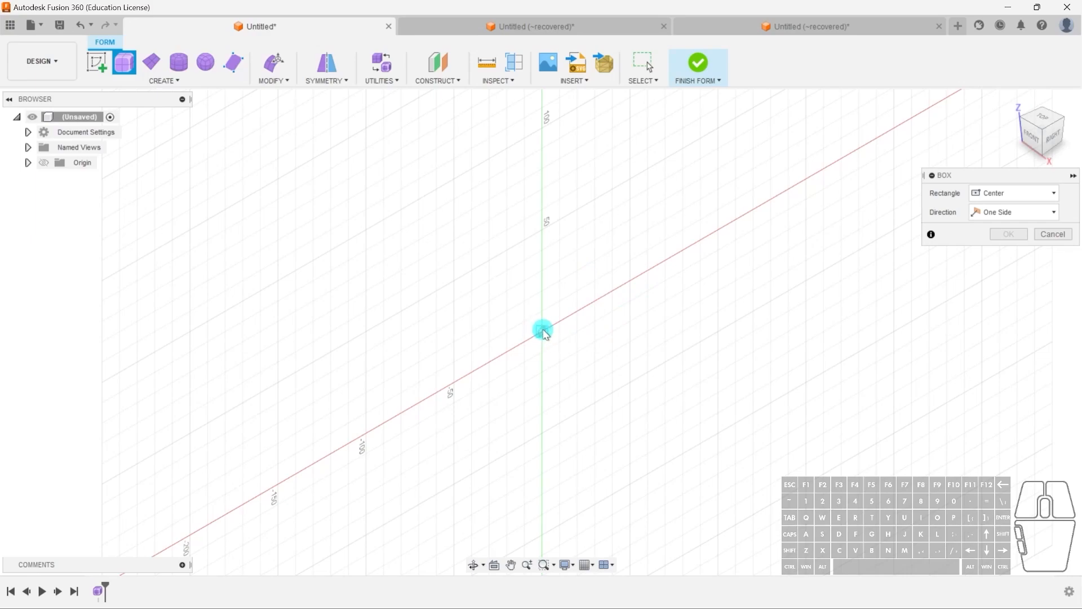
click(1055, 137)
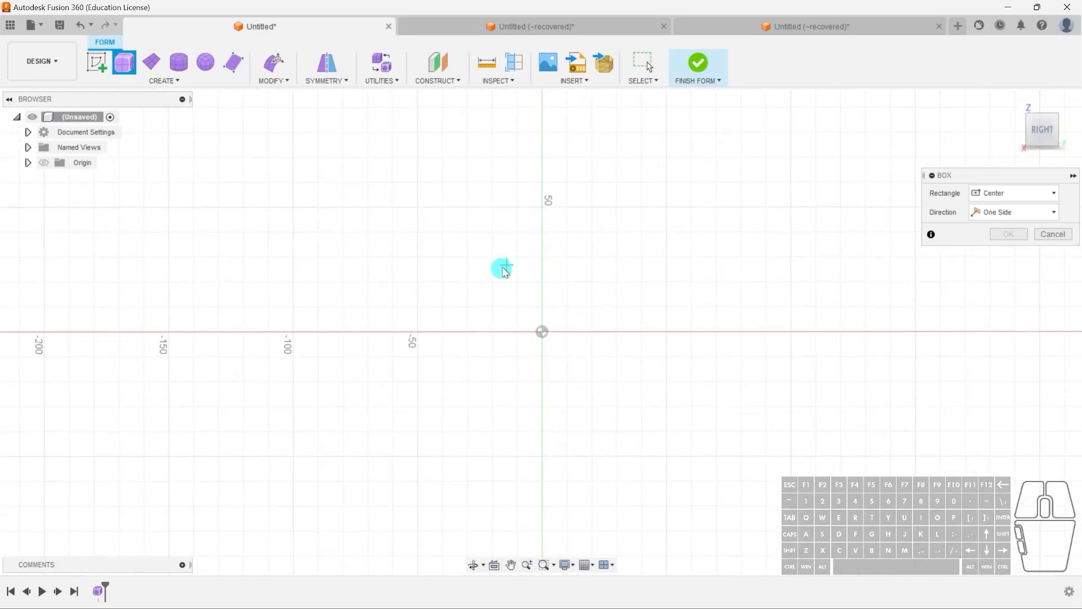
click(540, 333)
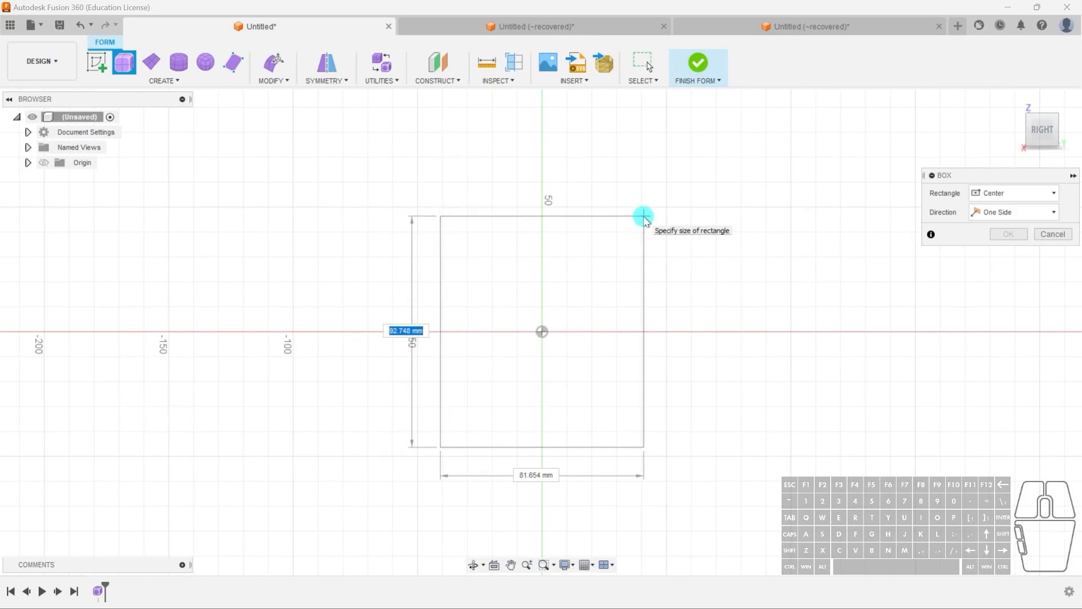
key(Tab)
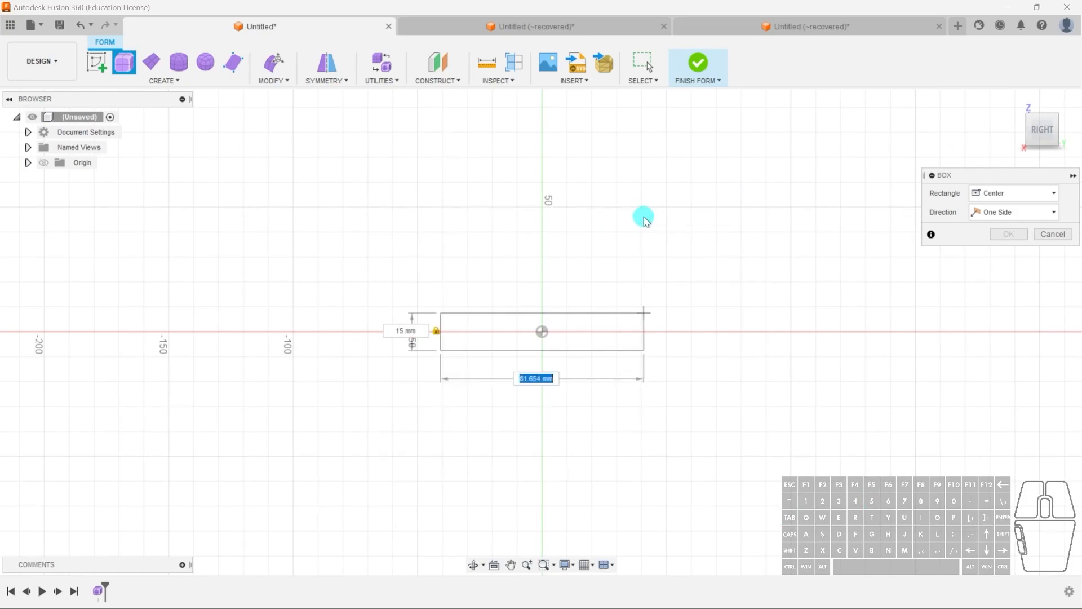
text(15)
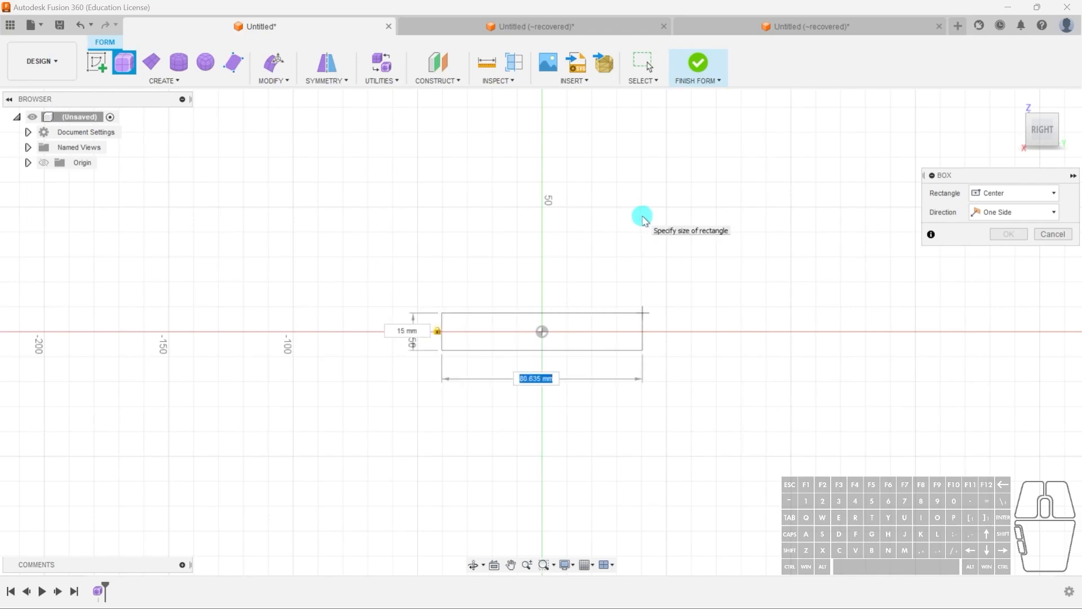
key(BackSpace)
key(BackSpace)
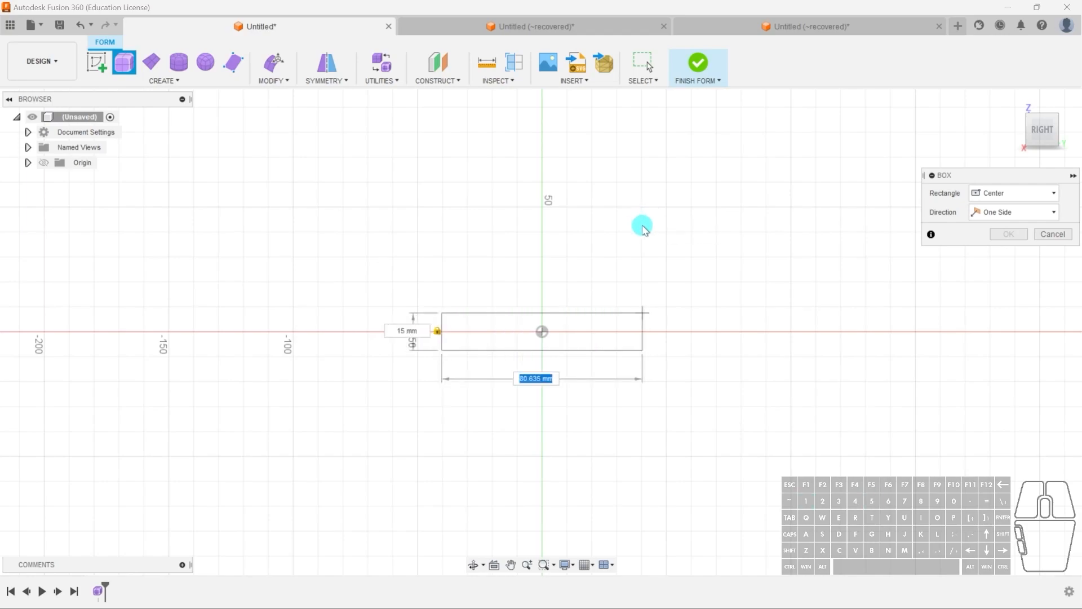
key(Return)
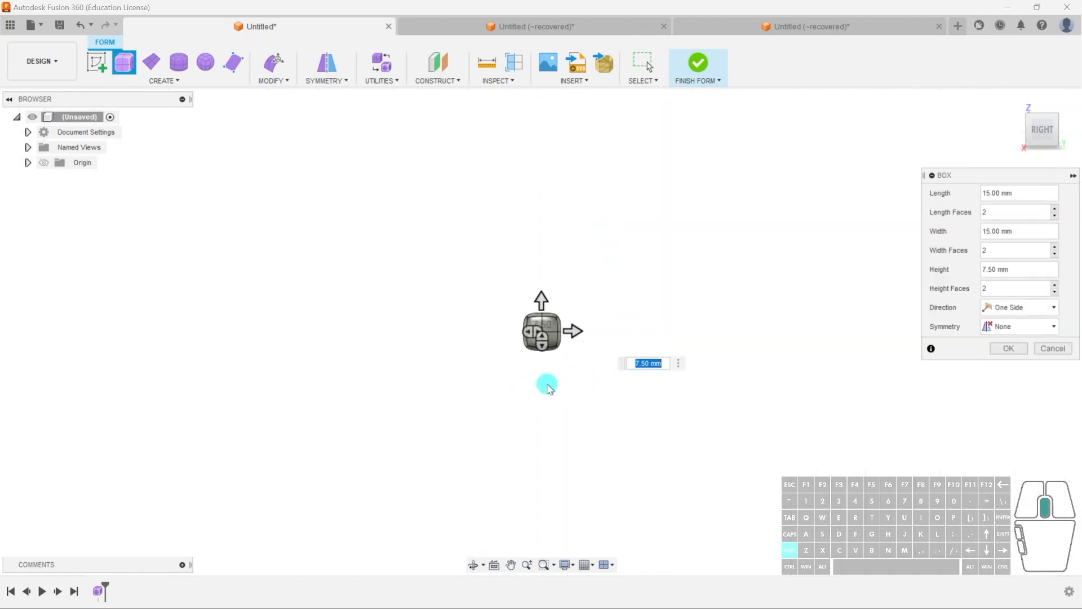
Set the form box's height to 12 mm and create it with two faces in each direction.
shift+middle_drag(548, 388, 614, 401)
scroll(552, 336, up, 5)
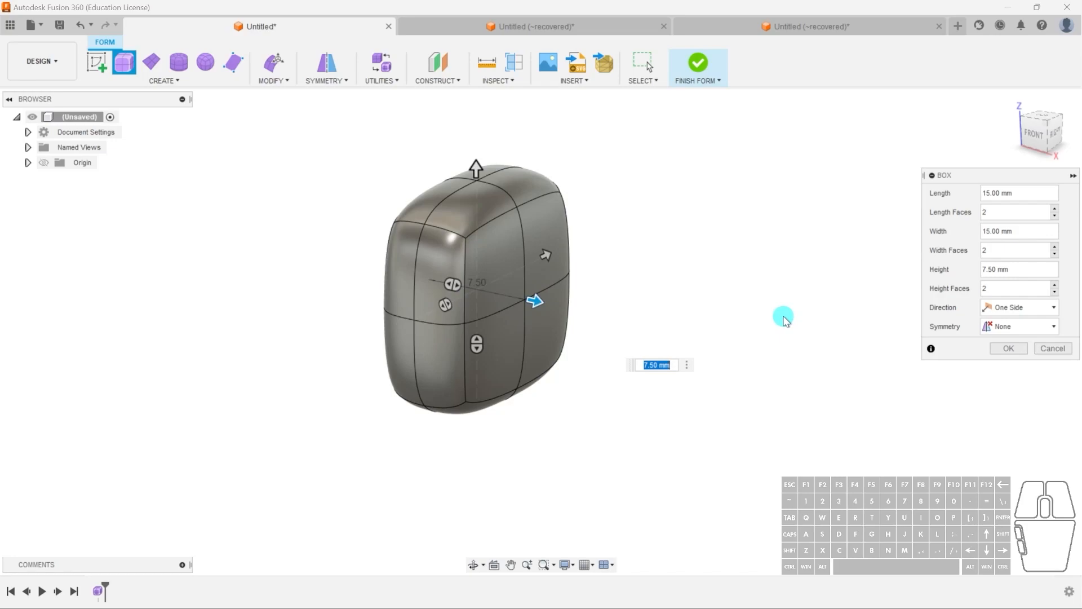
text(12)
key(Return)
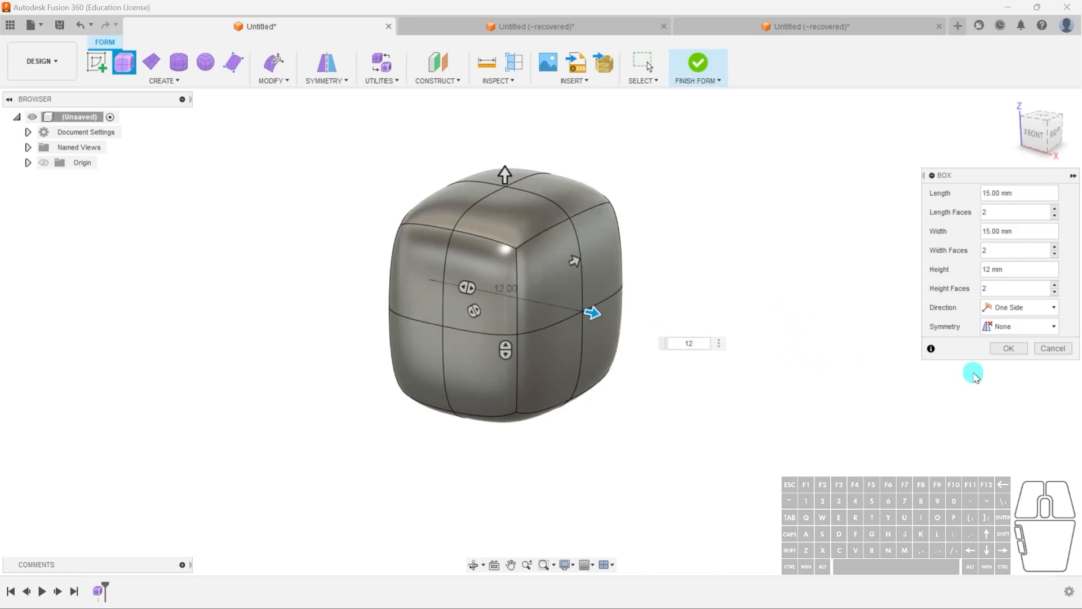
click(1009, 346)
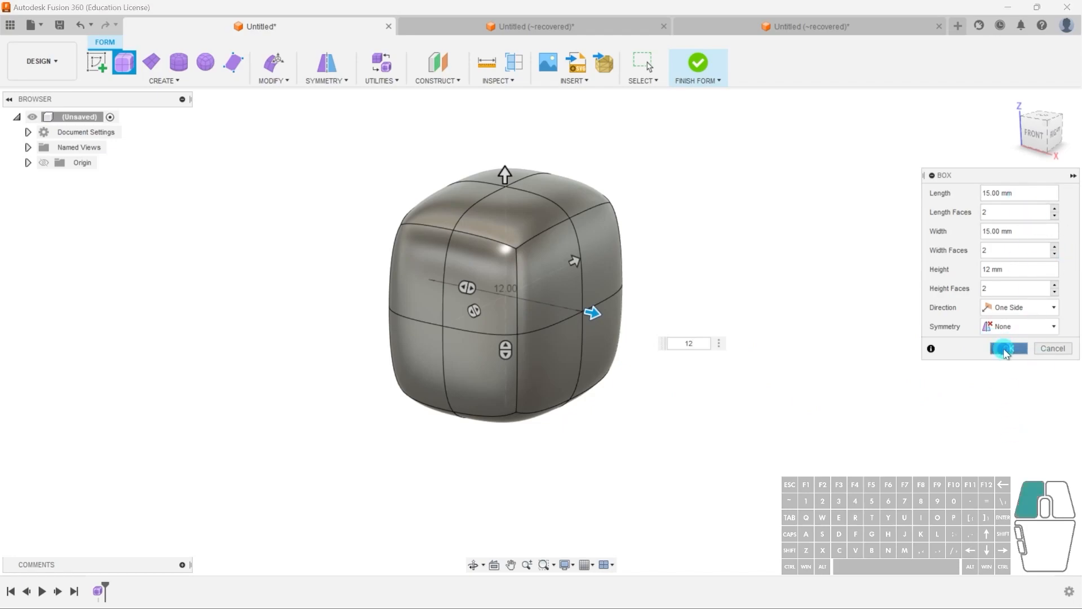
Select the edge loop around the middle of the box, pick several individual edges around the upper front corner, and clear the selection.
scroll(604, 382, down, 3)
shift+middle_drag(604, 381, 571, 276)
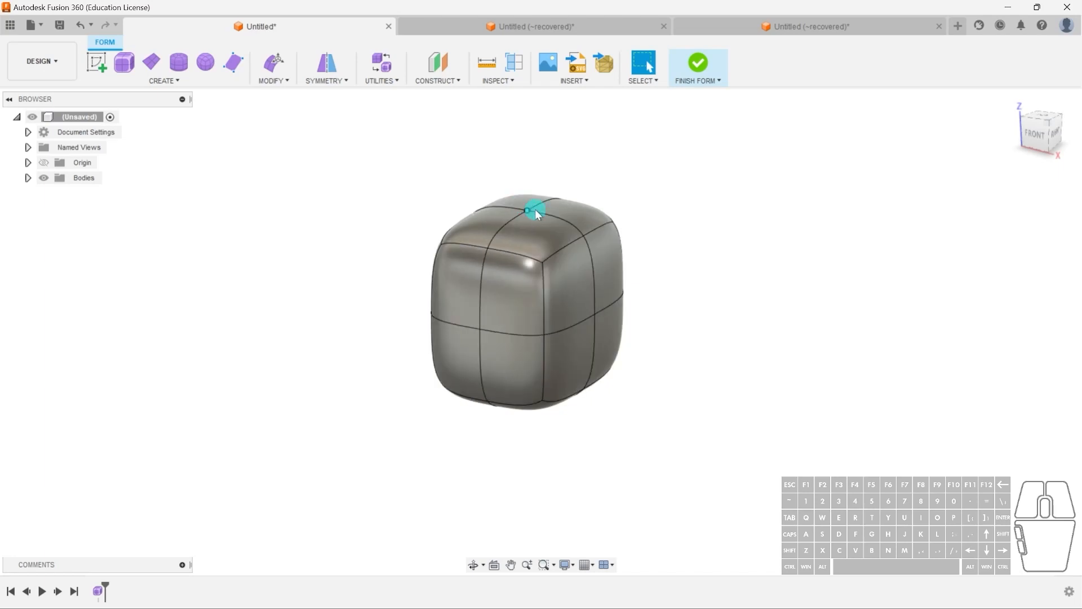
double_click(545, 219)
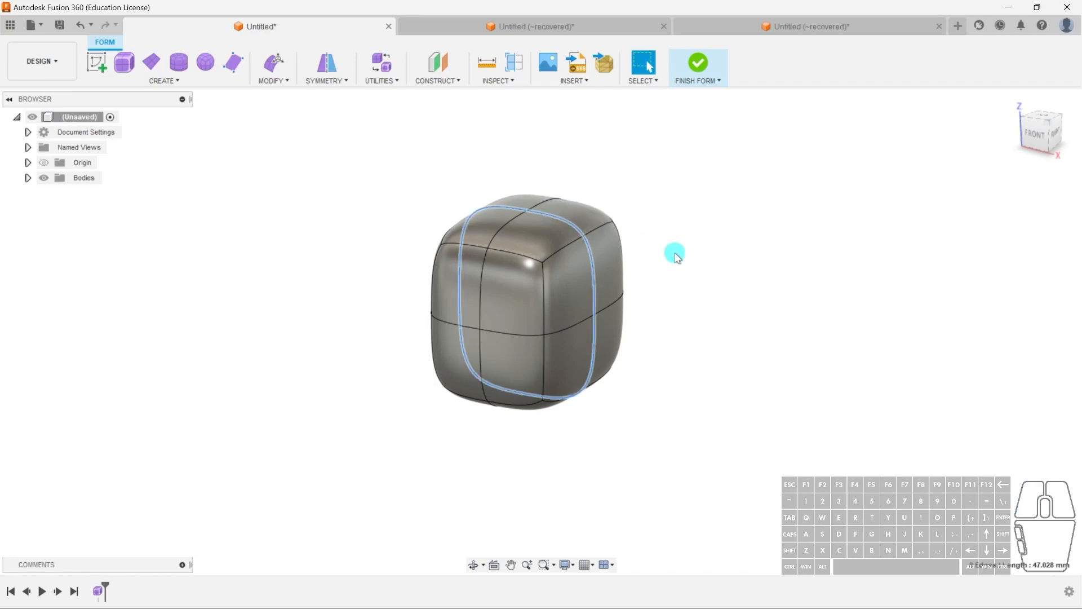
click(544, 282)
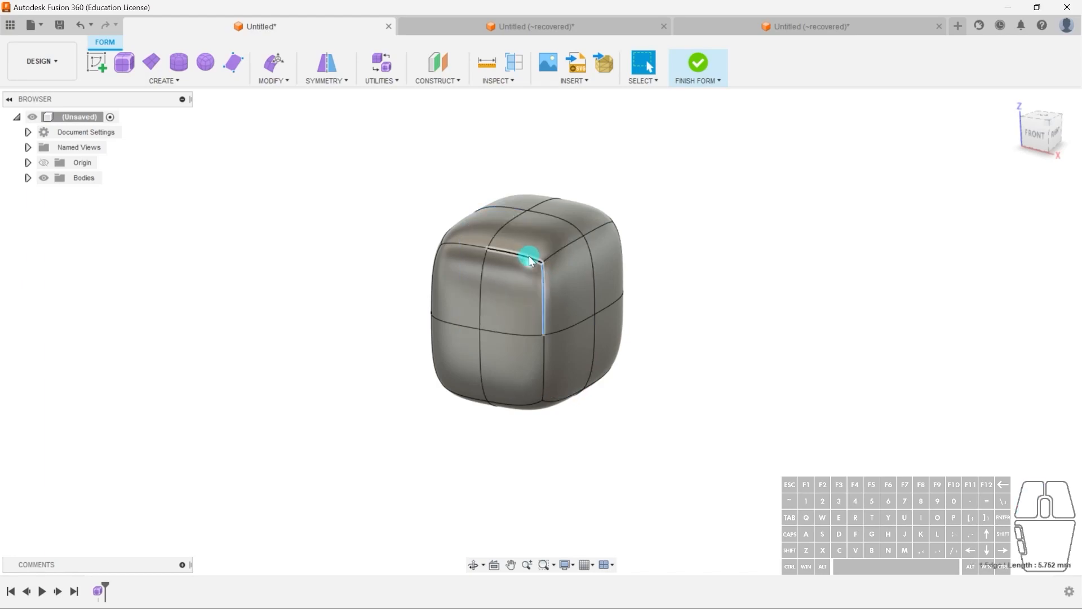
shift+click(572, 244)
shift+click(573, 224)
shift+click(522, 254)
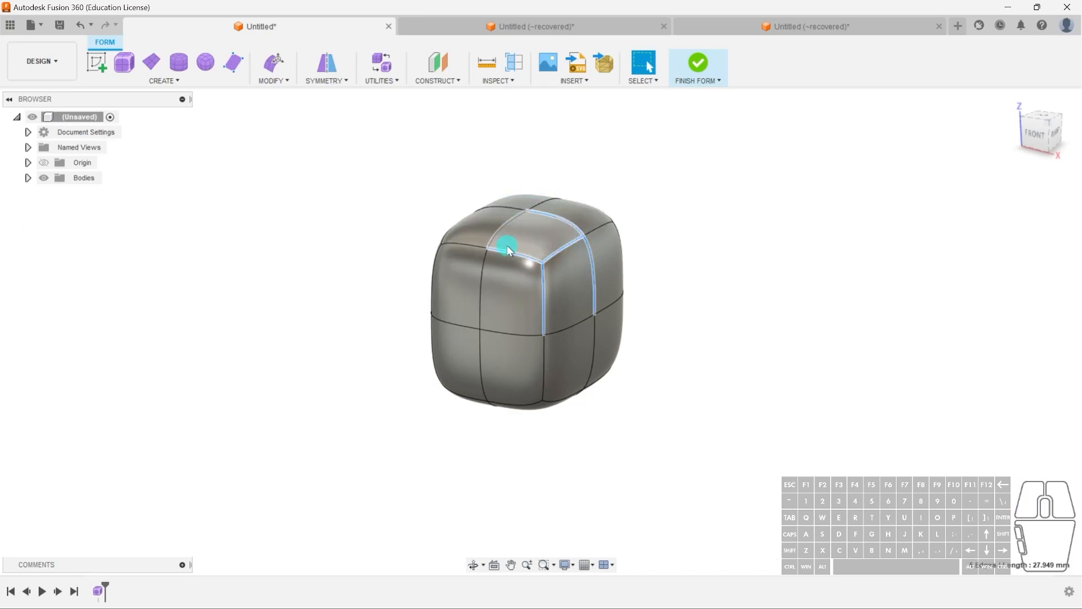
click(778, 210)
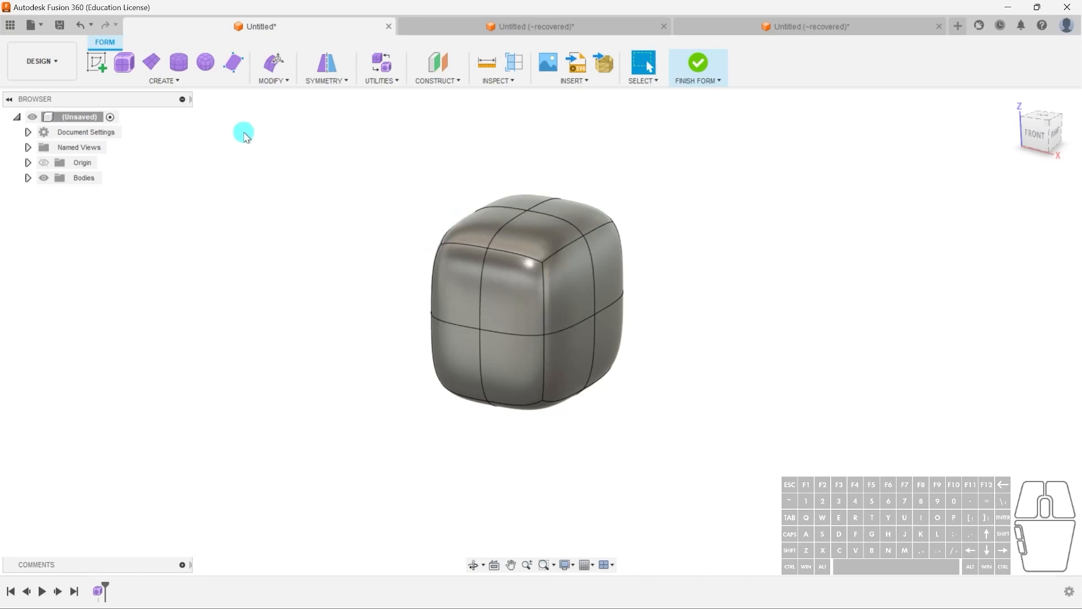
Start Edit Form and try selecting an edge, a face and a corner vertex, ending with the top middle edge selected.
click(278, 67)
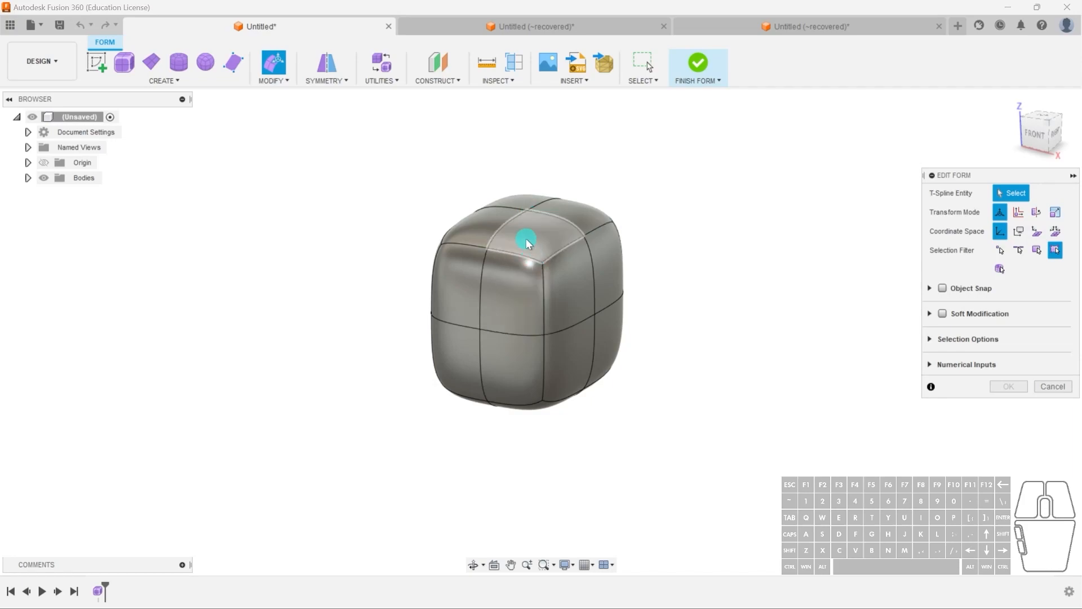
click(506, 226)
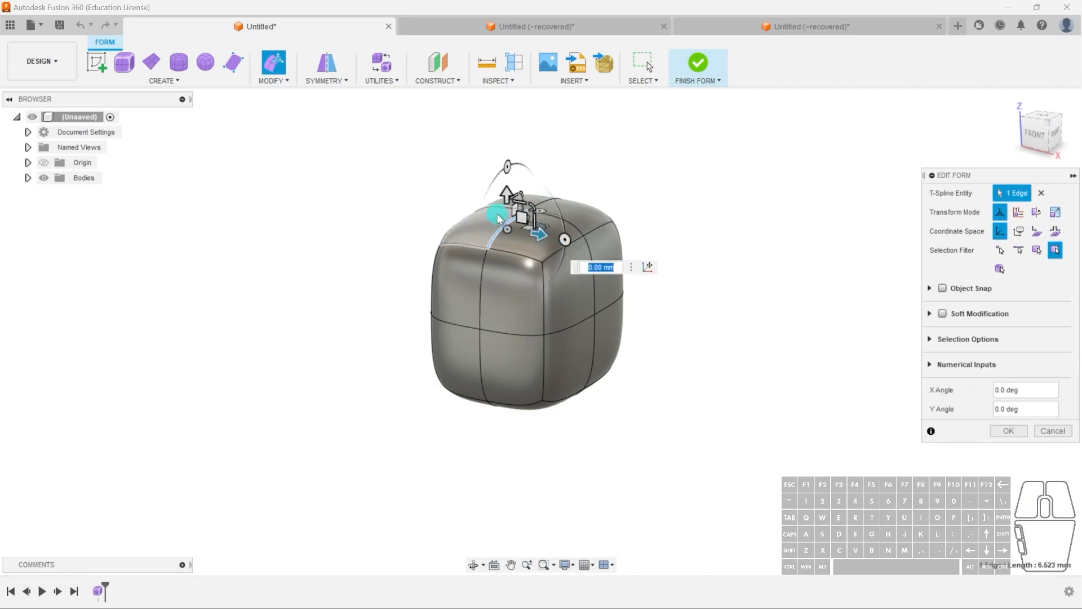
click(649, 341)
click(542, 246)
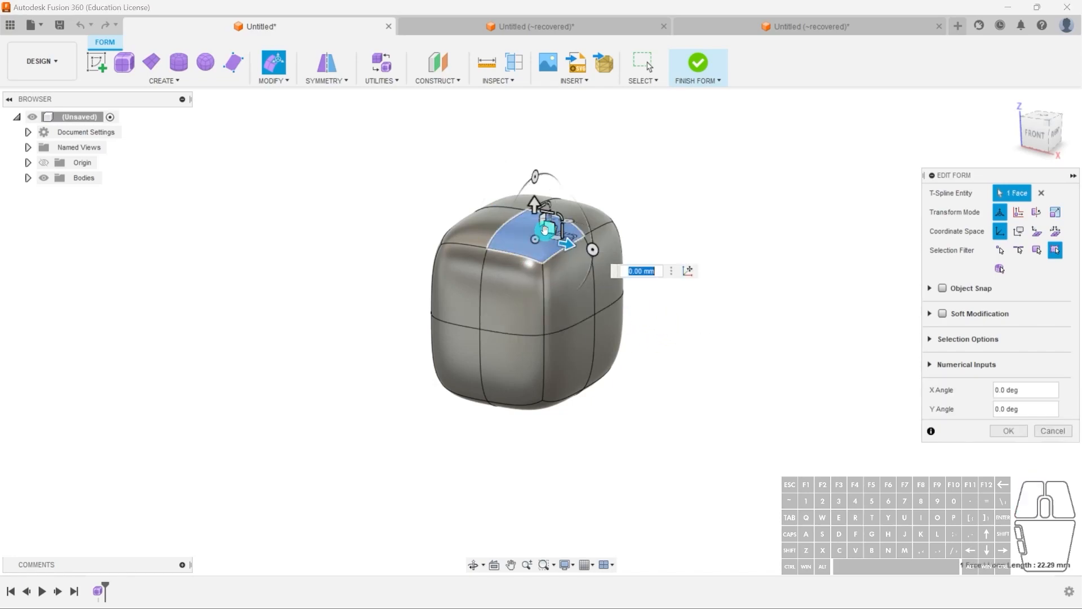
click(652, 247)
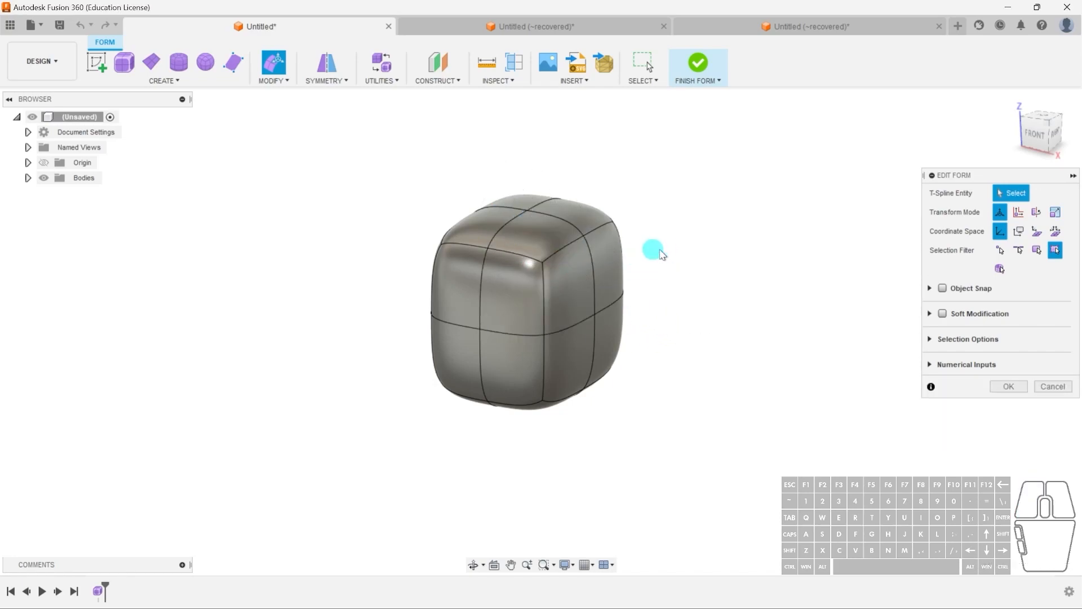
click(543, 260)
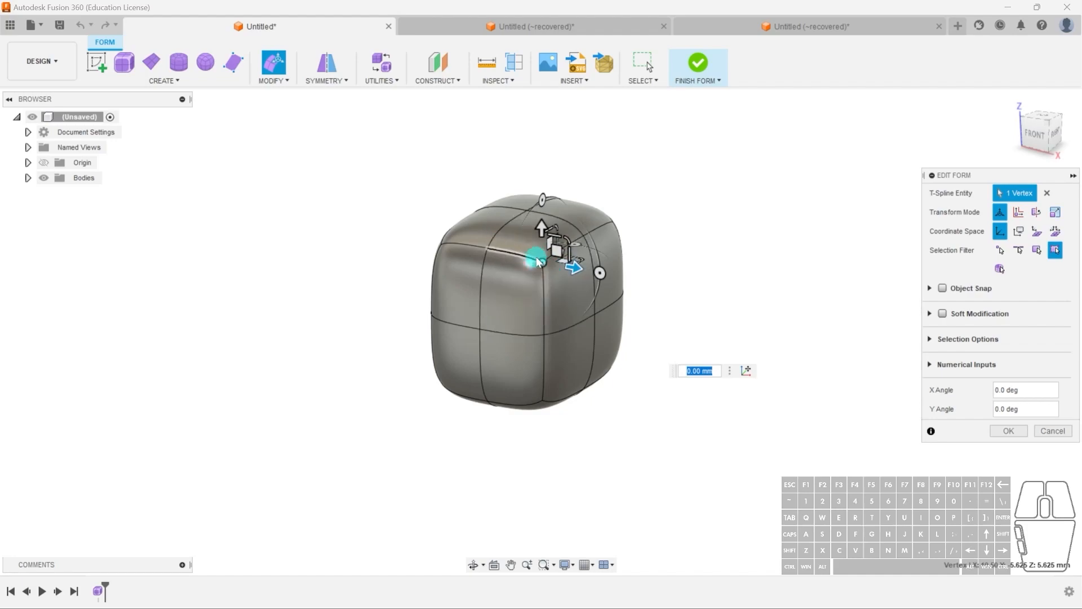
scroll(558, 247, up, 3)
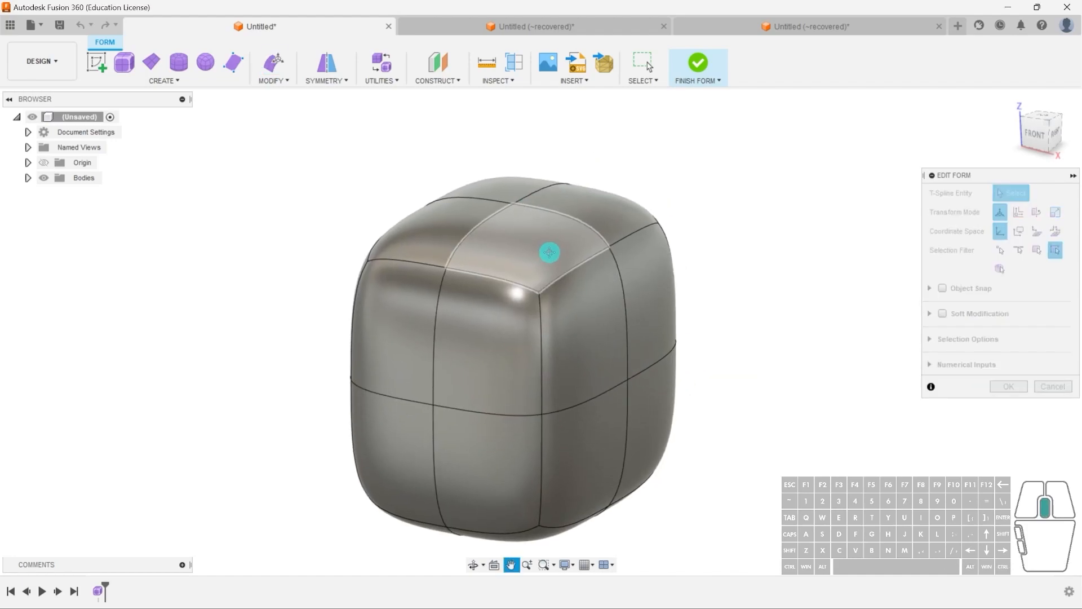
click(526, 247)
shift+middle_drag(580, 238, 485, 272)
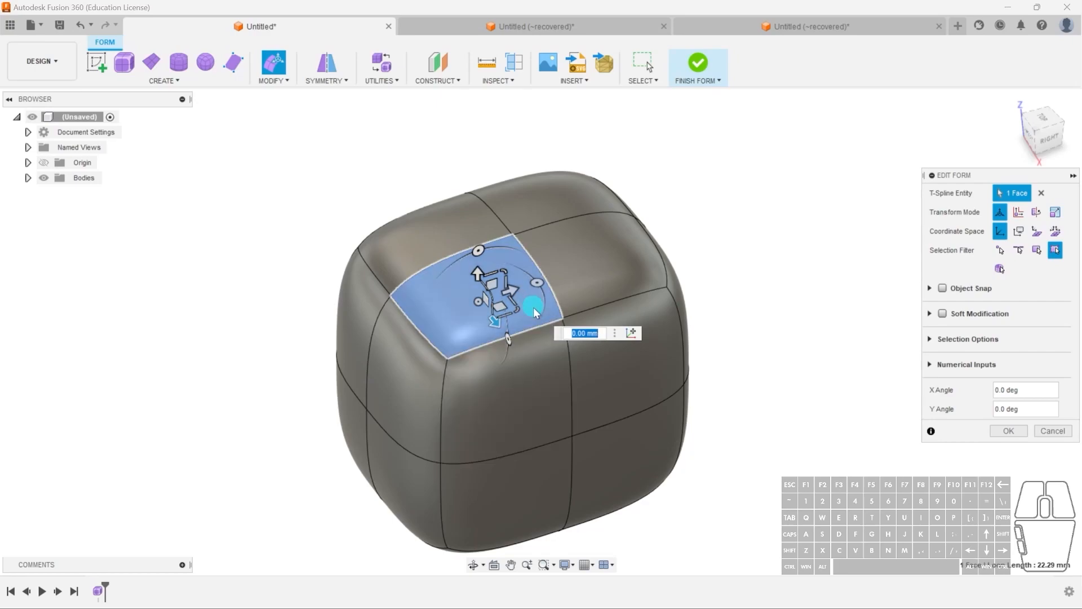
click(440, 258)
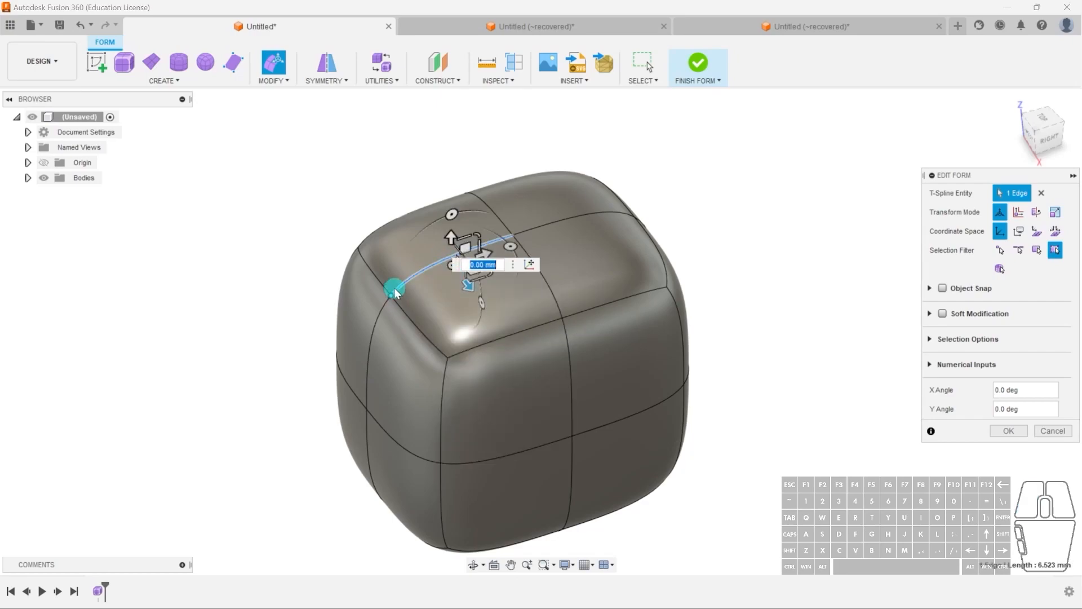
Try pulling the selected top edge straight down into the box, and undo the move.
scroll(482, 308, up, 3)
shift+middle_drag(546, 324, 512, 296)
drag(444, 234, 473, 449)
mouse_move(405, 392)
shift+middle_down()
mouse_move(487, 367)
mouse_move(415, 377)
shift+middle_up()
click(416, 377)
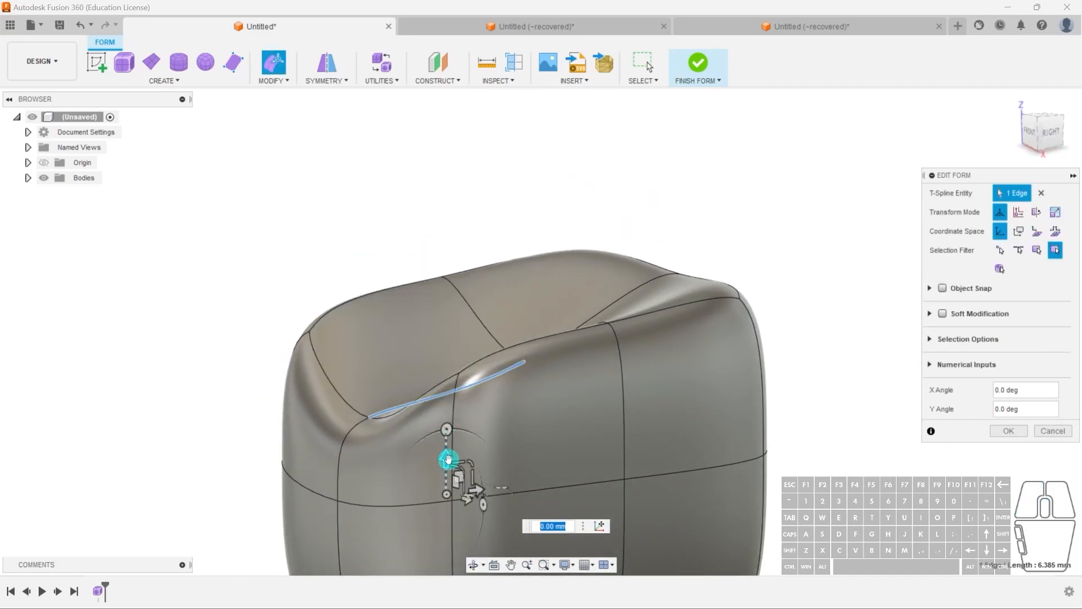
key(ctrl+z)
middle_drag(521, 399, 517, 364)
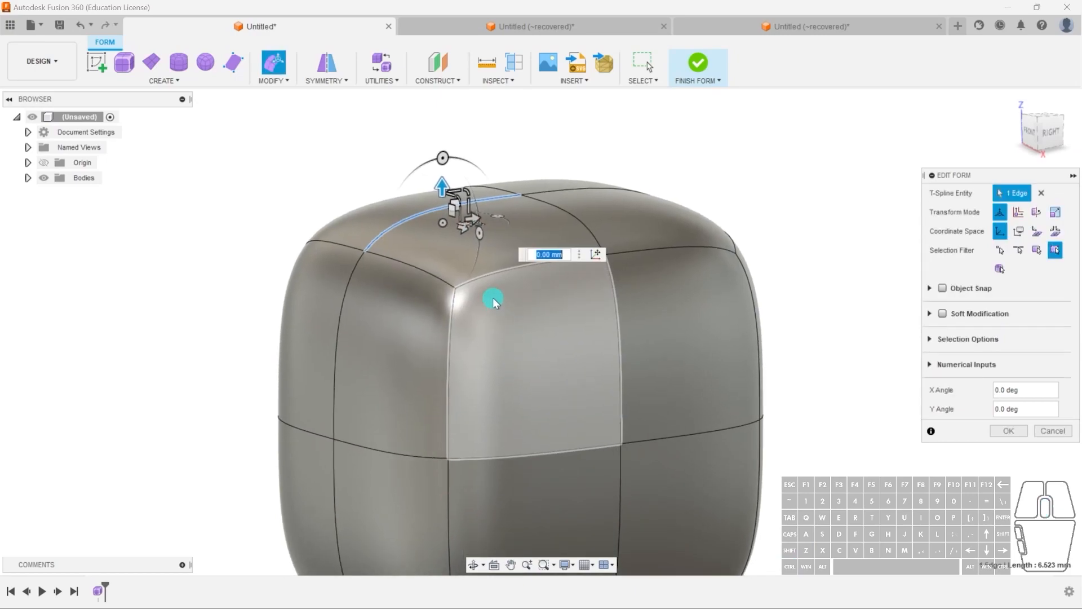
Try rotating the selected top edge with the manipulator, and undo the change.
shift+middle_drag(475, 253, 434, 263)
mouse_move(437, 159)
mouse_down()
mouse_move(399, 189)
mouse_move(381, 242)
mouse_move(388, 271)
mouse_move(388, 249)
mouse_move(438, 164)
mouse_up()
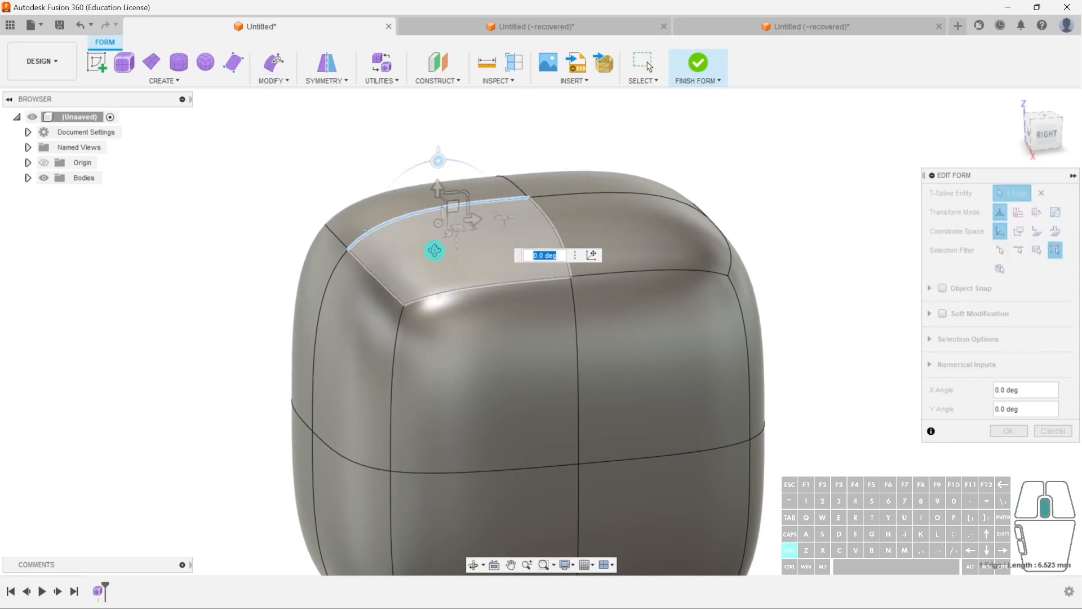
shift+middle_drag(428, 250, 480, 258)
drag(513, 237, 510, 173)
shift+middle_drag(510, 173, 392, 280)
key(ctrl+z)
Move the selected top edge within the YZ plane by about 0.32 mm and 0.60 mm.
mouse_move(406, 236)
mouse_down()
mouse_move(411, 220)
mouse_move(417, 246)
mouse_move(408, 215)
mouse_move(391, 252)
mouse_move(425, 225)
mouse_move(387, 230)
mouse_move(415, 213)
mouse_move(416, 245)
mouse_move(413, 221)
mouse_up()
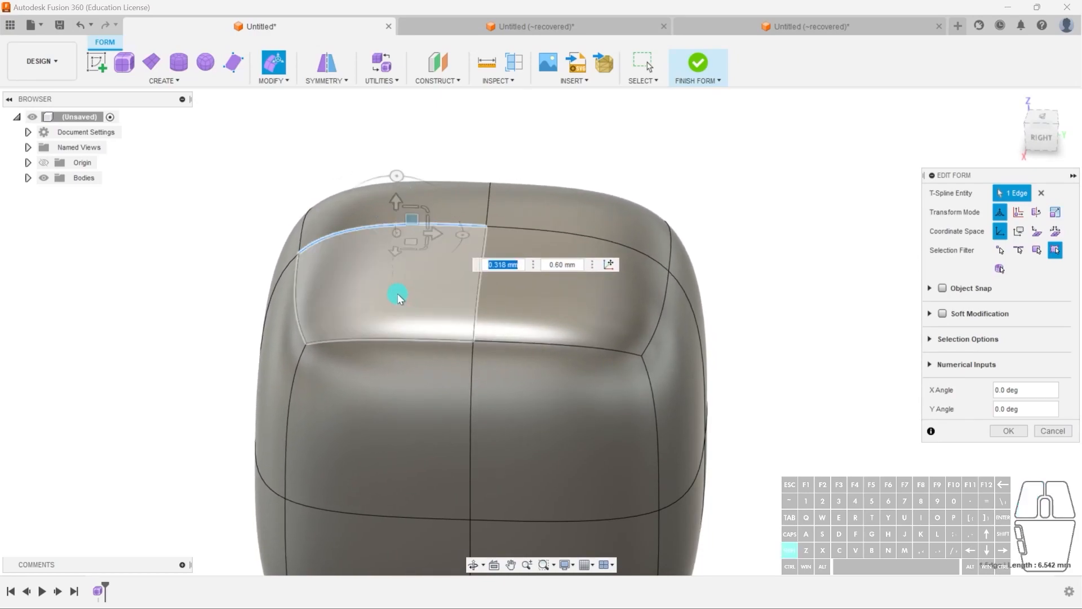
shift+middle_drag(396, 295, 428, 266)
scroll(424, 215, up, 2)
scroll(424, 214, up, 2)
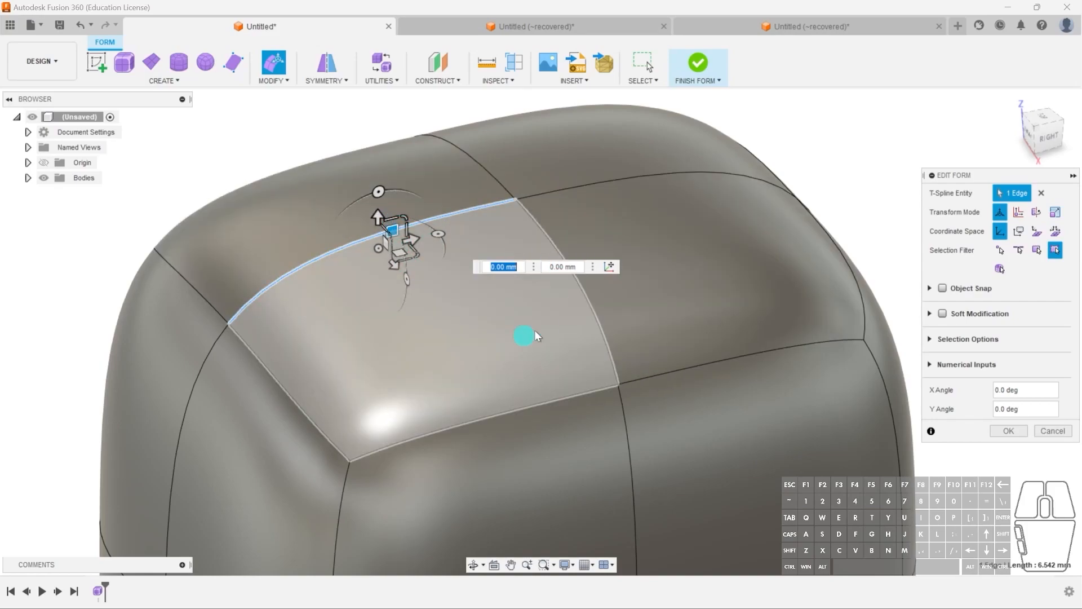
Scale the selected top edge with the manipulator, ending at a factor of about 1.19 in one direction.
shift+middle_drag(544, 326, 350, 235)
drag(388, 216, 383, 159)
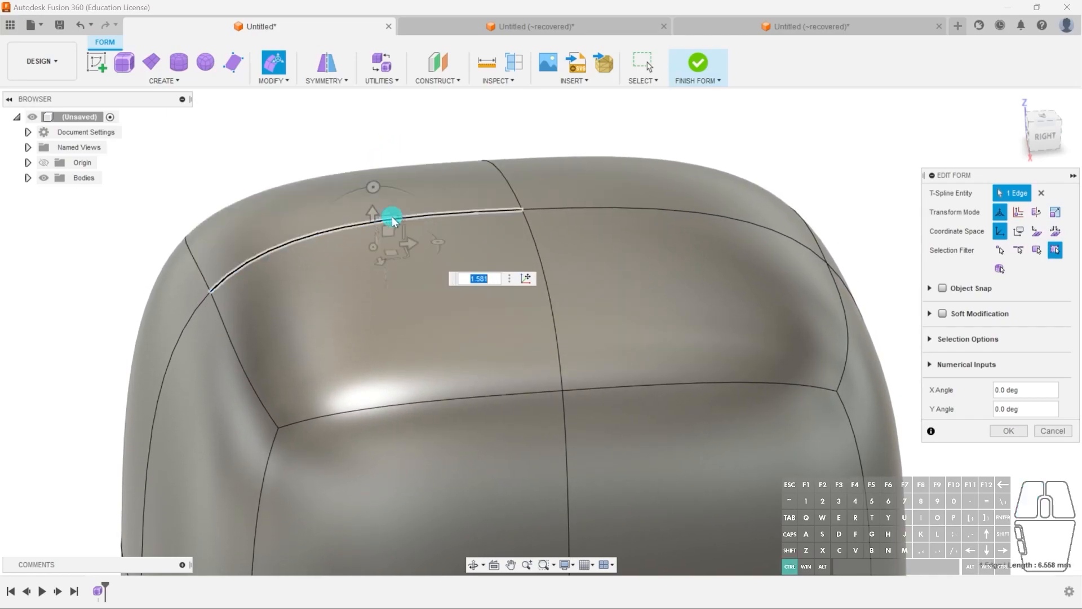
mouse_move(404, 231)
mouse_down()
mouse_move(312, 246)
mouse_move(449, 232)
mouse_move(336, 244)
mouse_move(438, 234)
mouse_move(398, 234)
mouse_move(409, 235)
mouse_up()
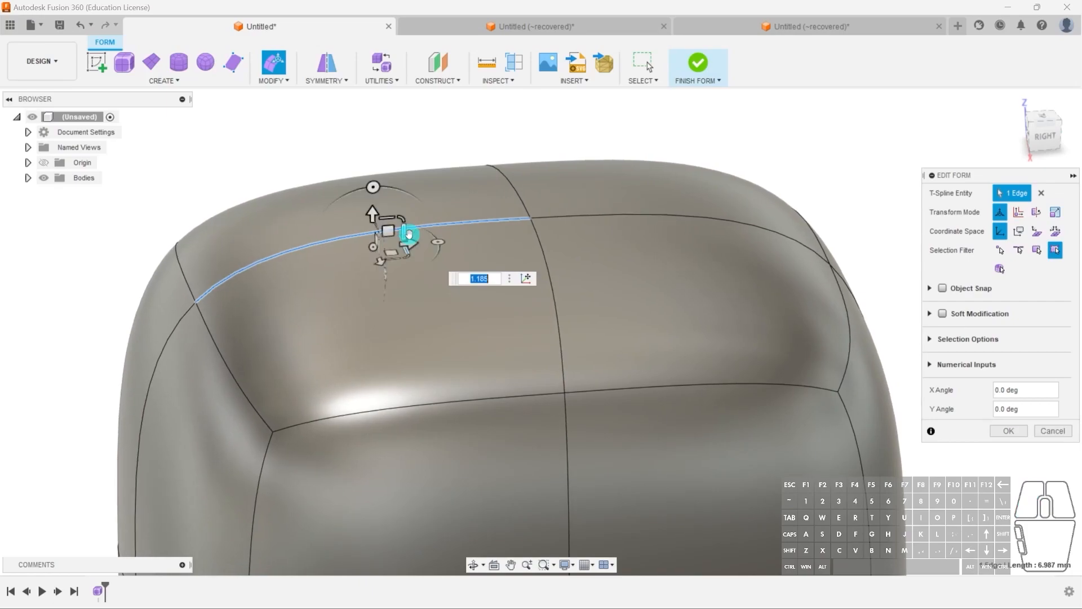
shift+middle_drag(401, 270, 433, 275)
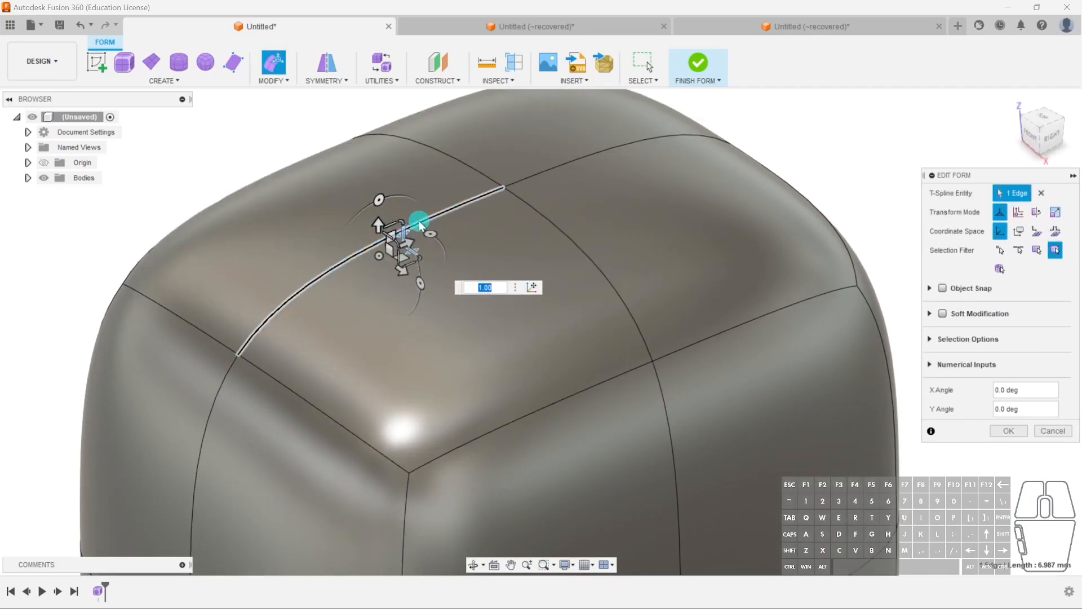
Try scaling the top face nearest the front corner in one direction to a factor of about 0.219.
scroll(383, 242, down, 4)
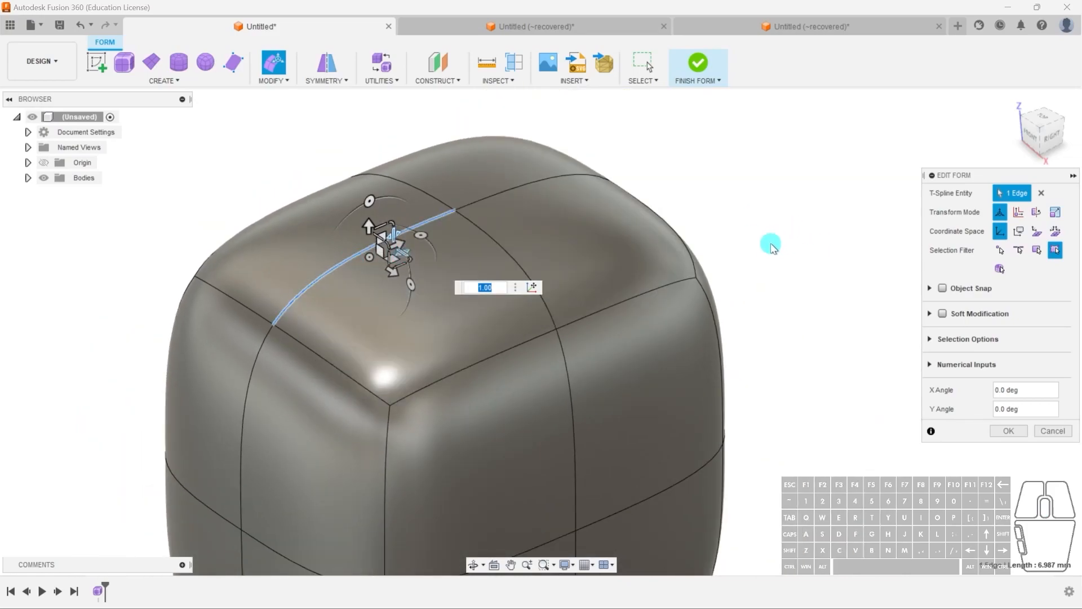
click(713, 298)
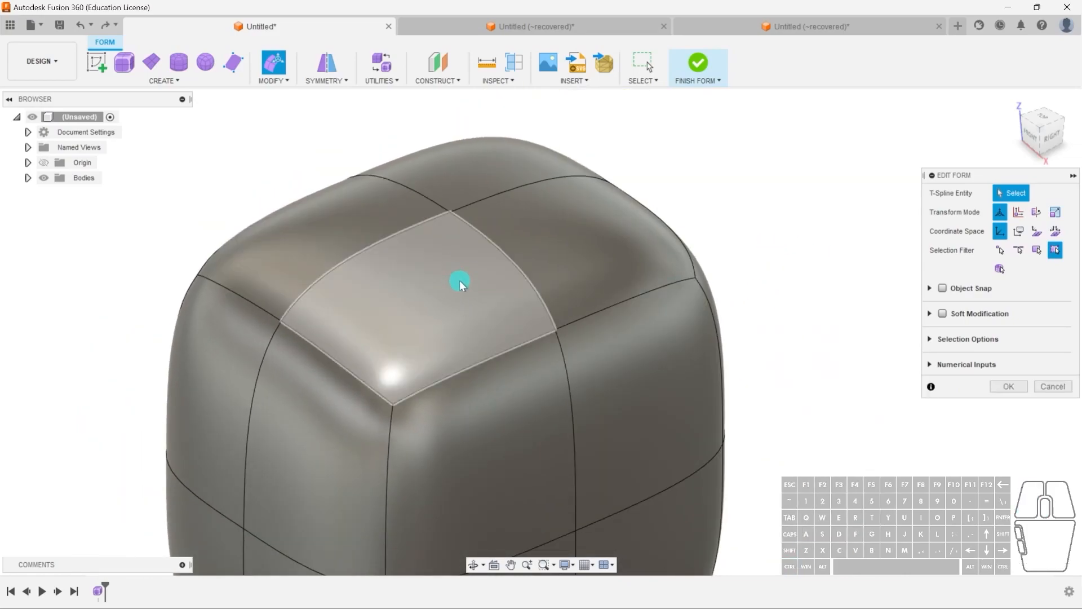
click(458, 282)
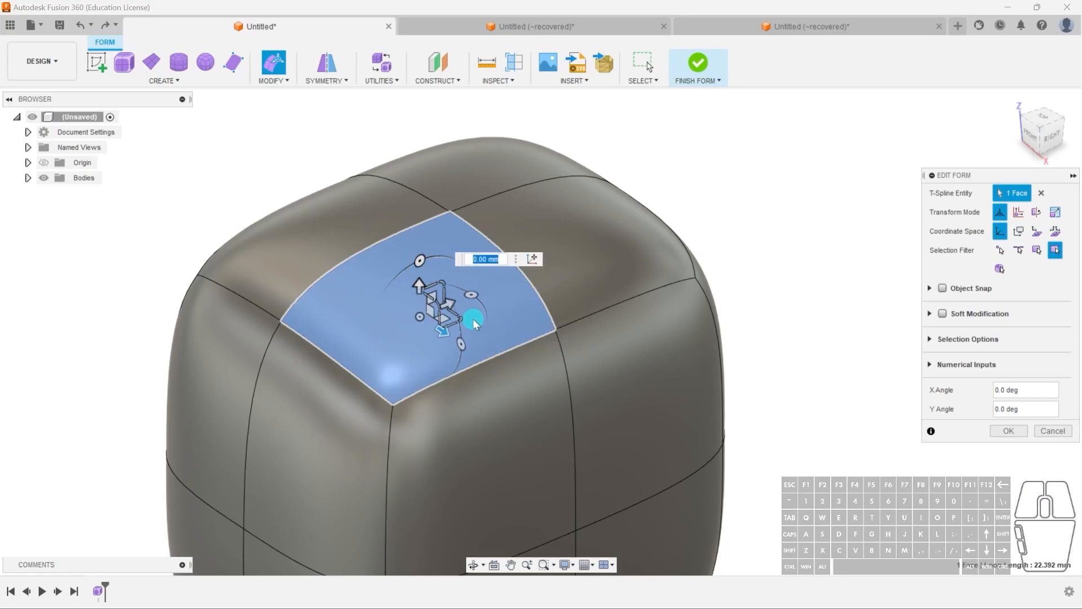
drag(431, 284, 422, 333)
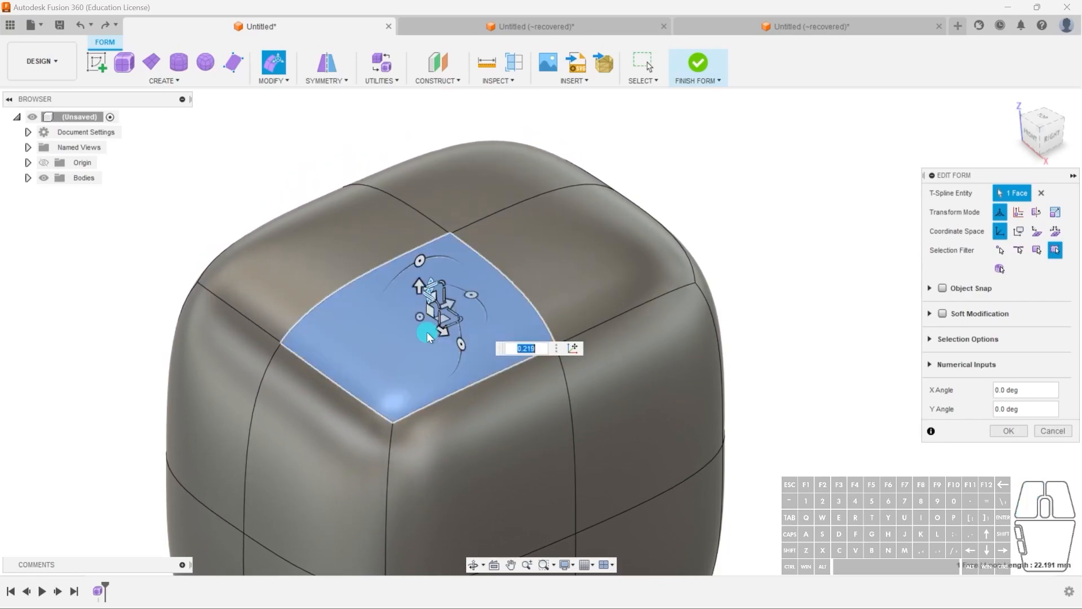
shift+middle_drag(422, 333, 455, 335)
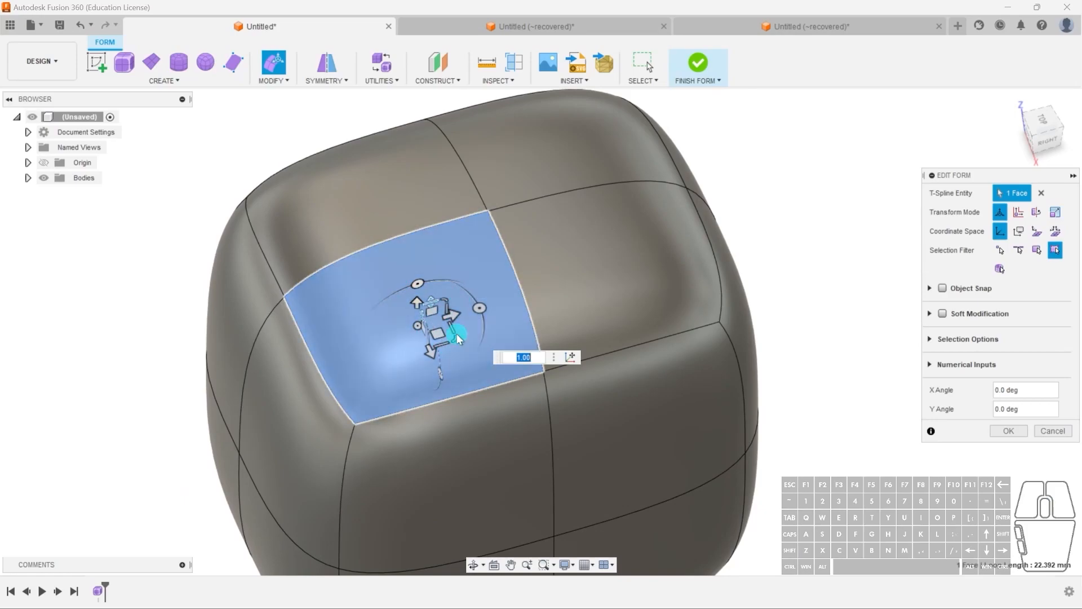
Try scaling the selected top face within the XY plane, including to a factor of about 0.584, and undo the change.
scroll(457, 341, up, 5)
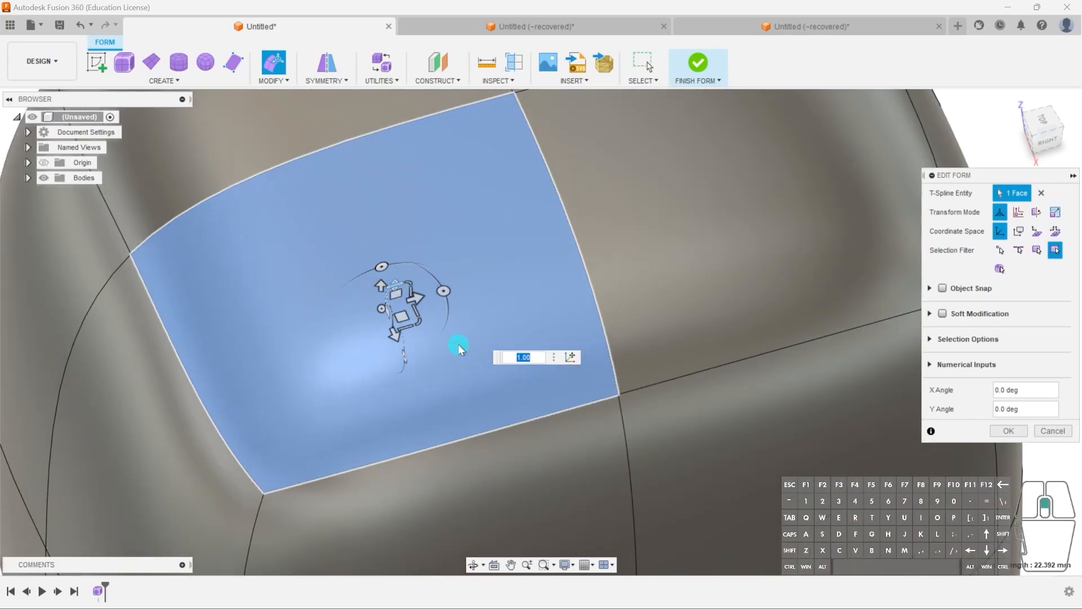
scroll(424, 326, down, 5)
mouse_move(425, 326)
mouse_down()
mouse_move(342, 288)
mouse_move(606, 374)
mouse_move(381, 312)
mouse_move(426, 329)
mouse_up()
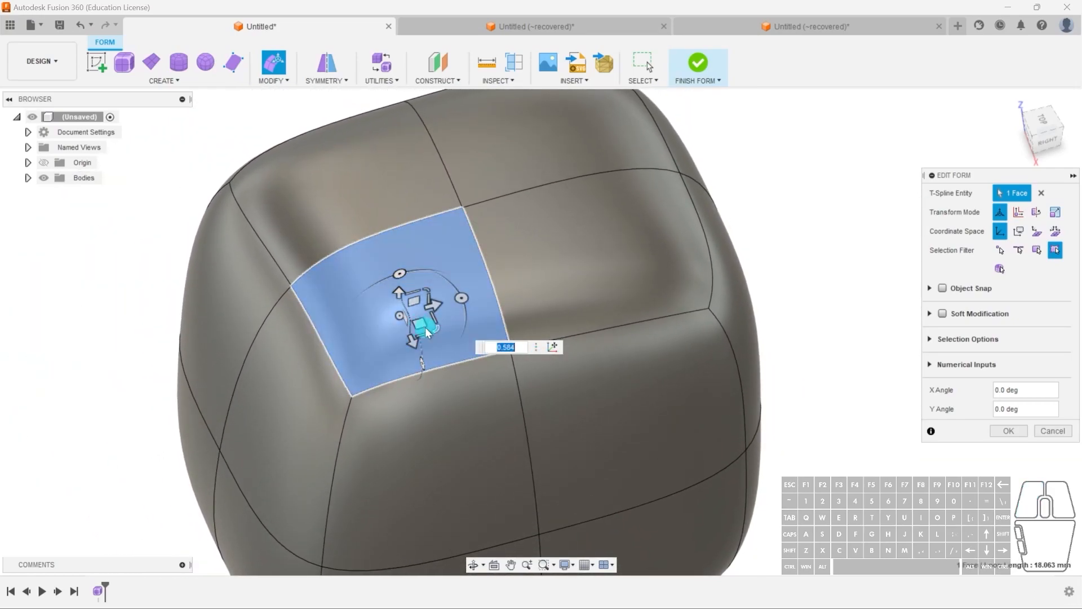
shift+middle_drag(433, 354, 420, 333)
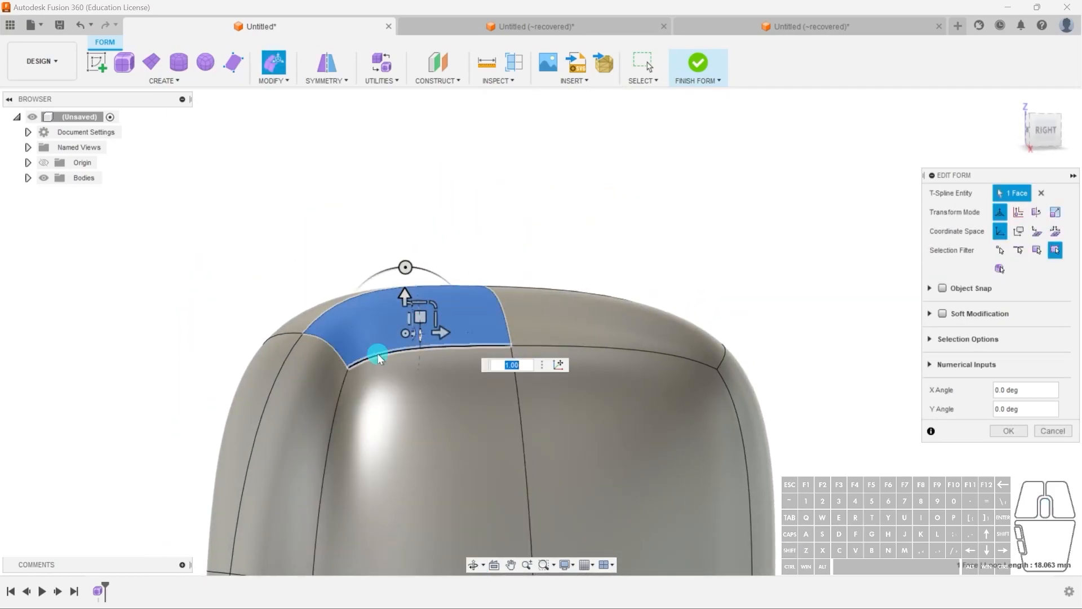
shift+middle_drag(445, 343, 447, 370)
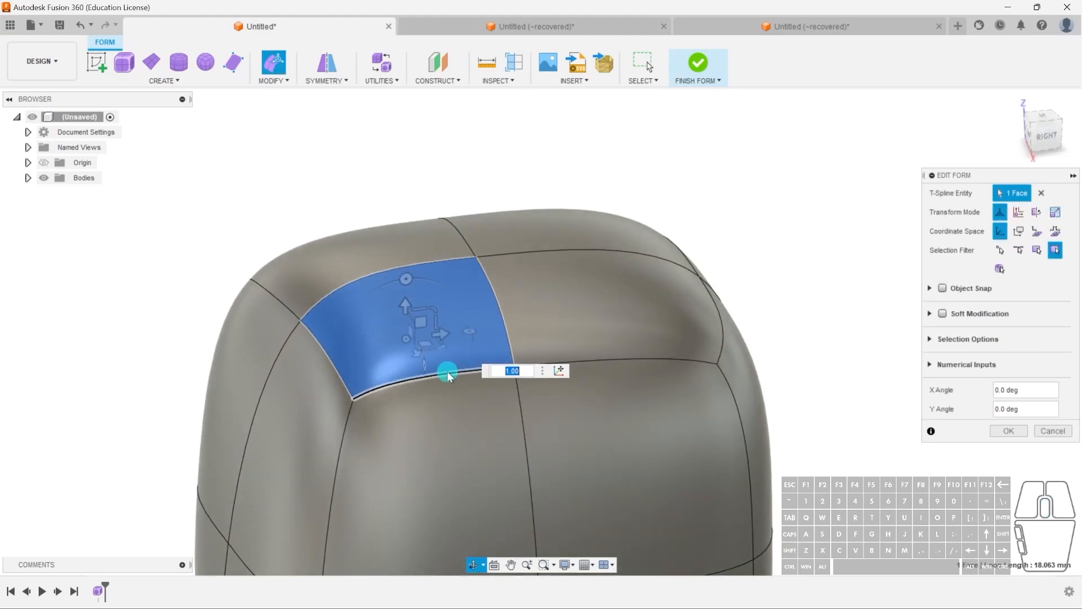
drag(442, 346, 606, 389)
mouse_move(411, 388)
shift+middle_down()
mouse_move(399, 367)
mouse_move(393, 379)
mouse_move(404, 378)
shift+middle_up()
shift+middle_drag(402, 326, 407, 351)
scroll(451, 327, up, 5)
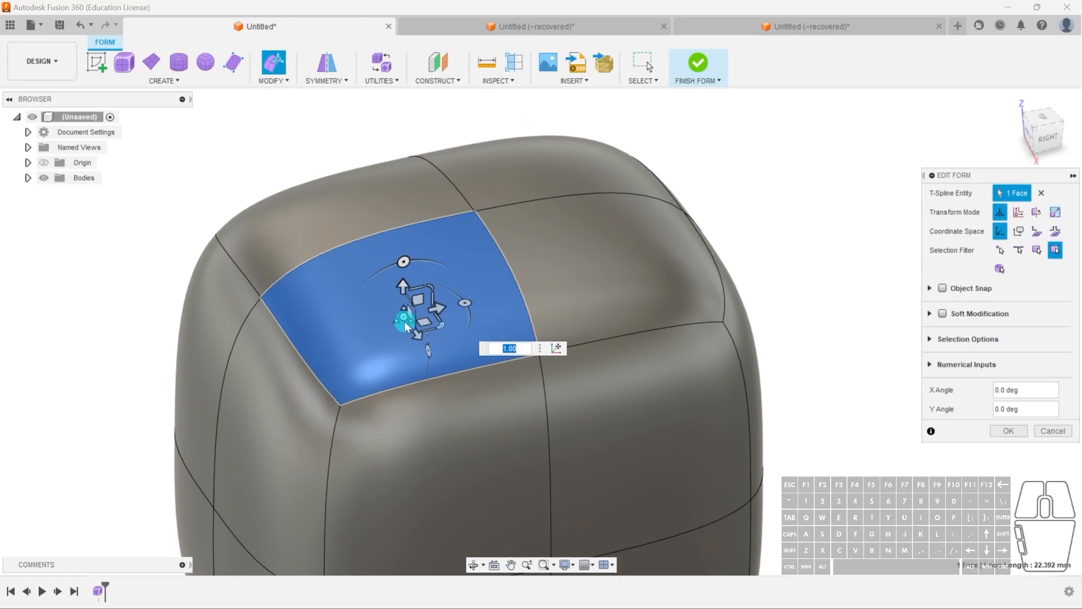
shift+middle_drag(403, 320, 406, 321)
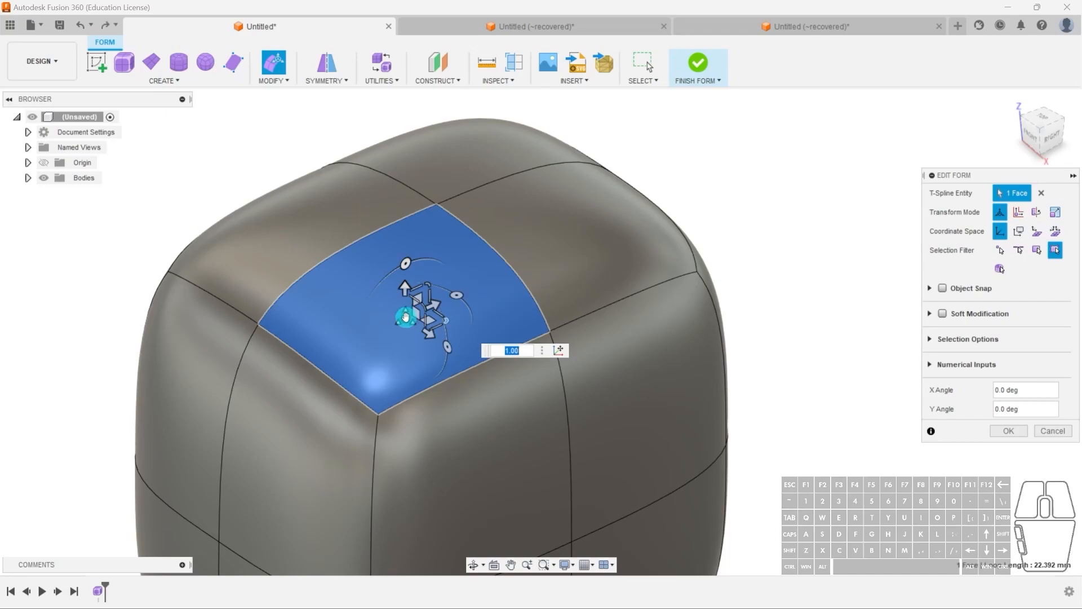
Try scaling the selected top face uniformly, both larger and smaller, and undo the changes.
drag(406, 319, 188, 352)
shift+middle_drag(188, 353, 452, 331)
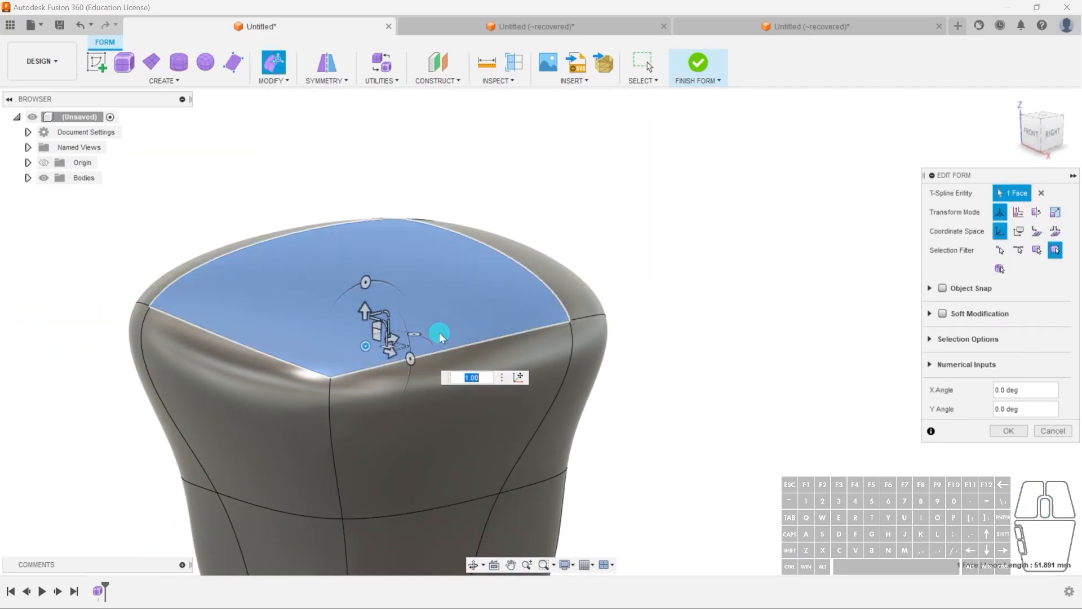
drag(365, 348, 473, 362)
shift+middle_drag(474, 363, 452, 412)
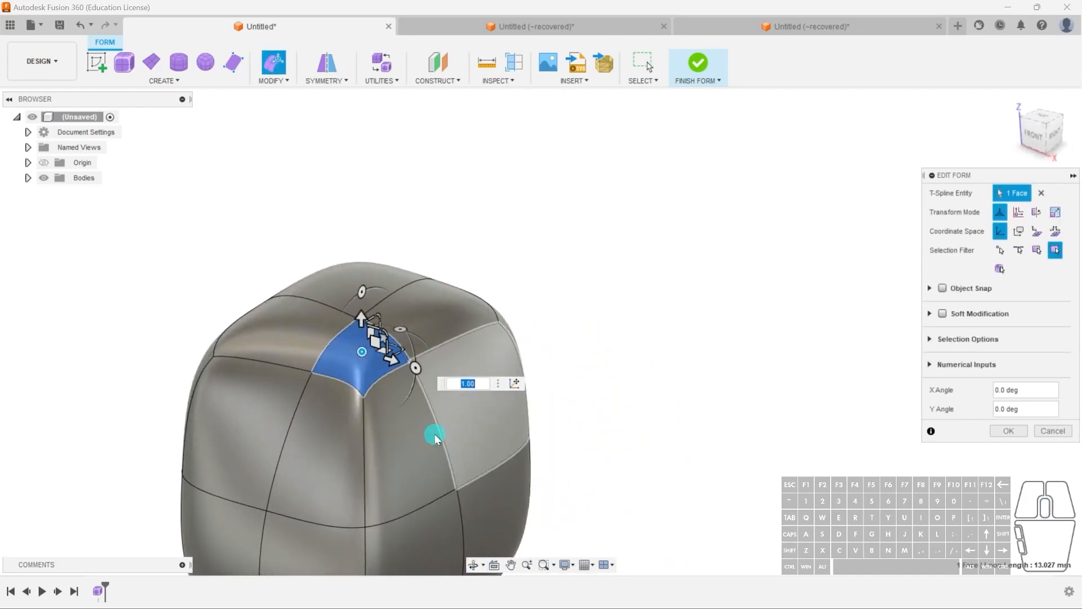
drag(393, 346, 386, 370)
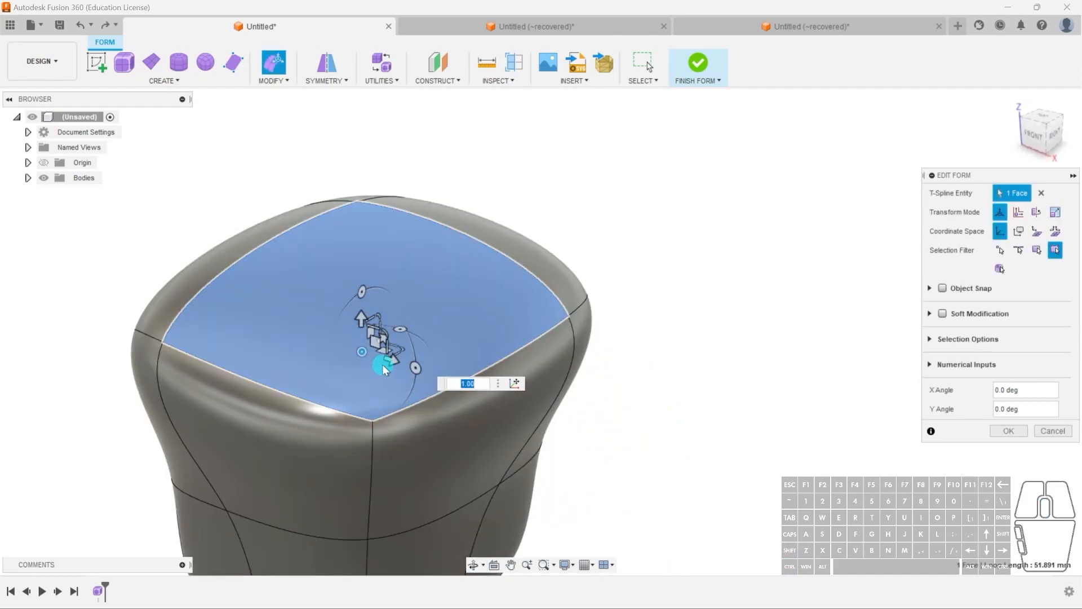
key(ctrl+z)
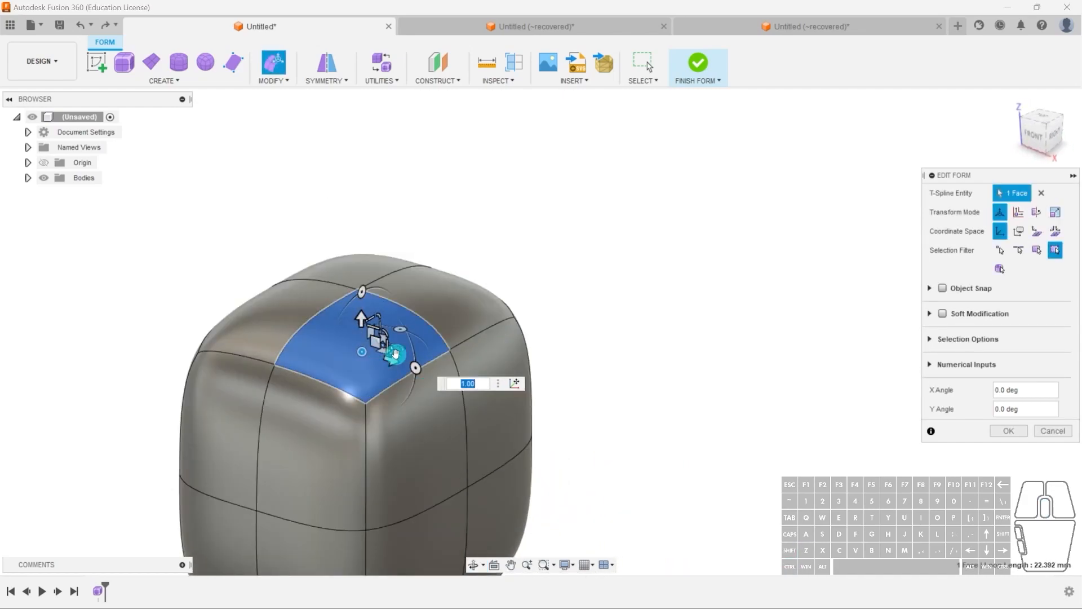
Cancel Edit Form to discard the edits made to the box.
scroll(393, 352, up, 5)
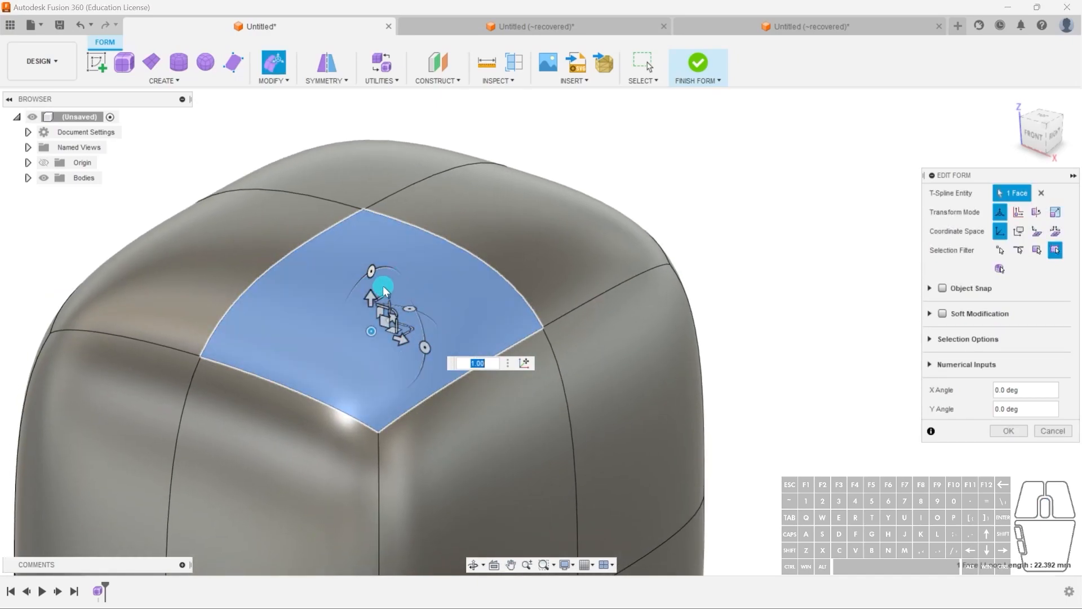
shift+middle_drag(394, 340, 361, 322)
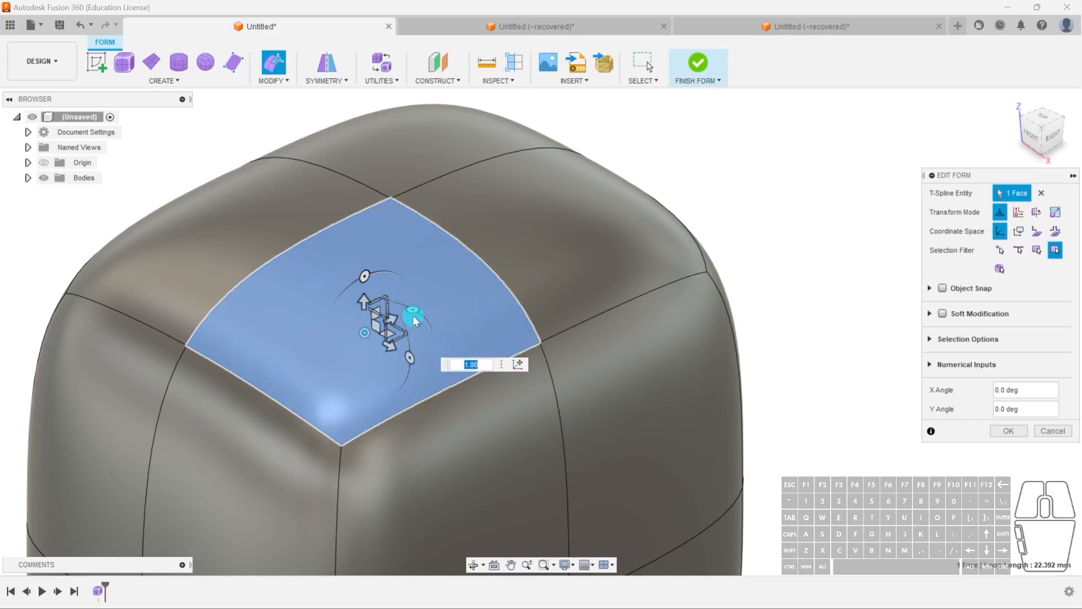
middle_drag(411, 316, 533, 294)
scroll(534, 297, down, 2)
shift+middle_drag(539, 377, 497, 330)
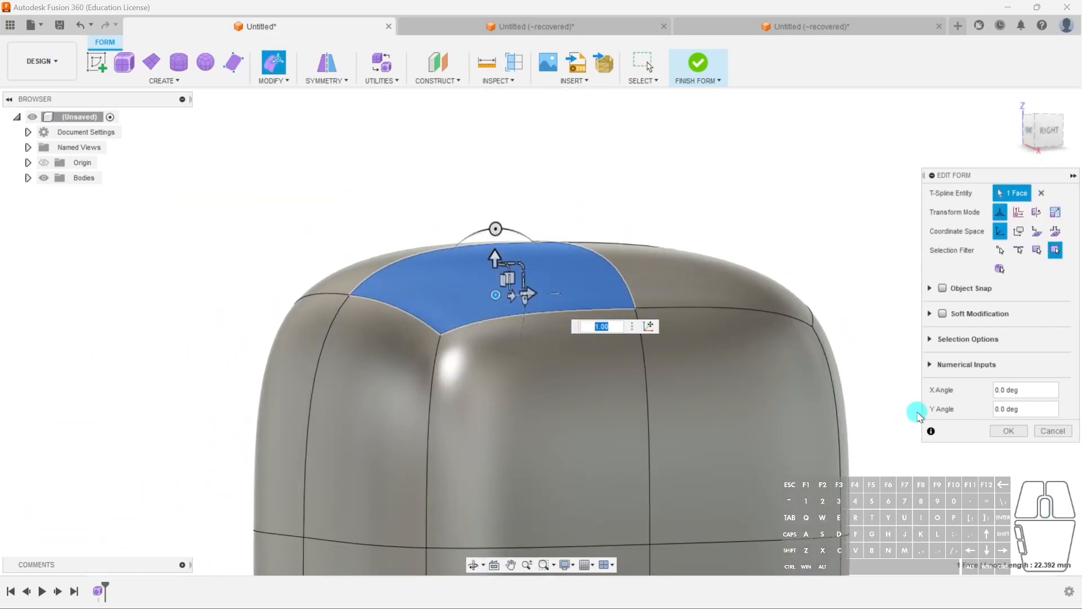
click(1052, 431)
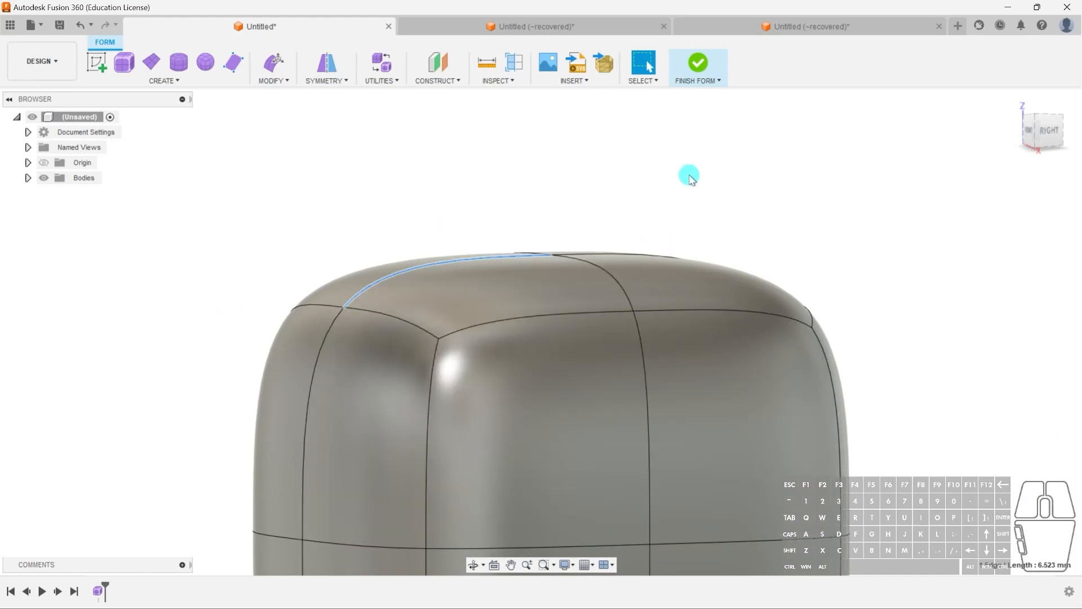
Select the top face nearest the front corner together with the two front faces directly below it.
shift+middle_drag(533, 208, 569, 266)
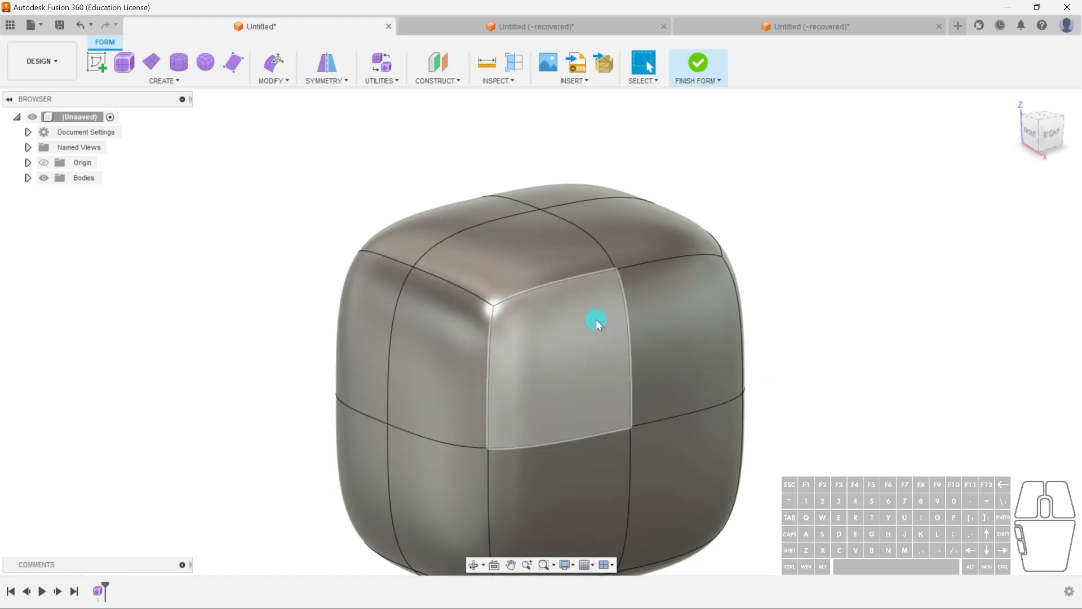
middle_drag(655, 346, 658, 280)
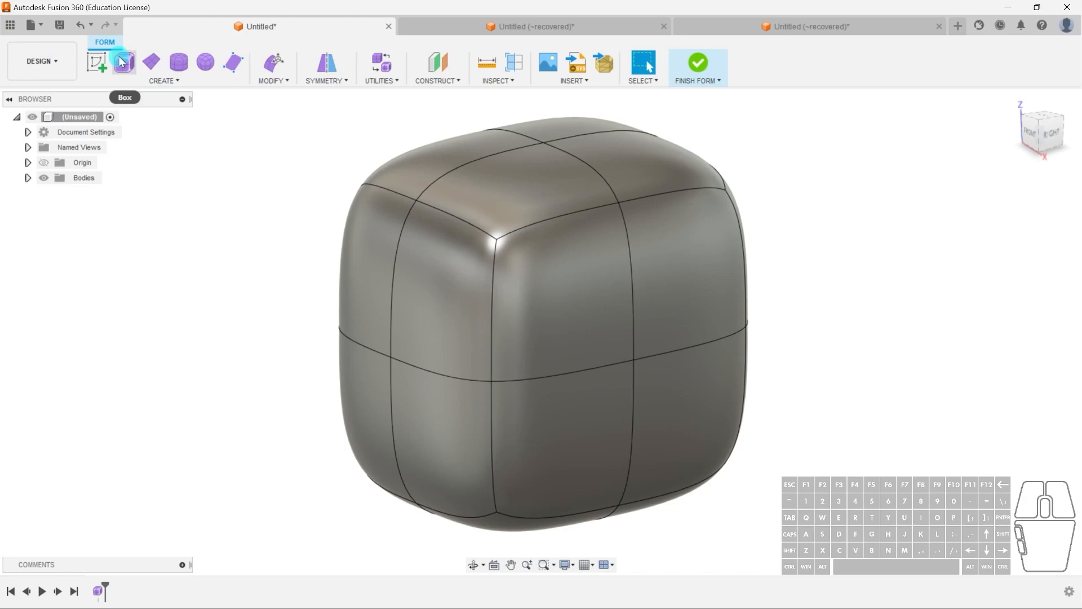
click(584, 355)
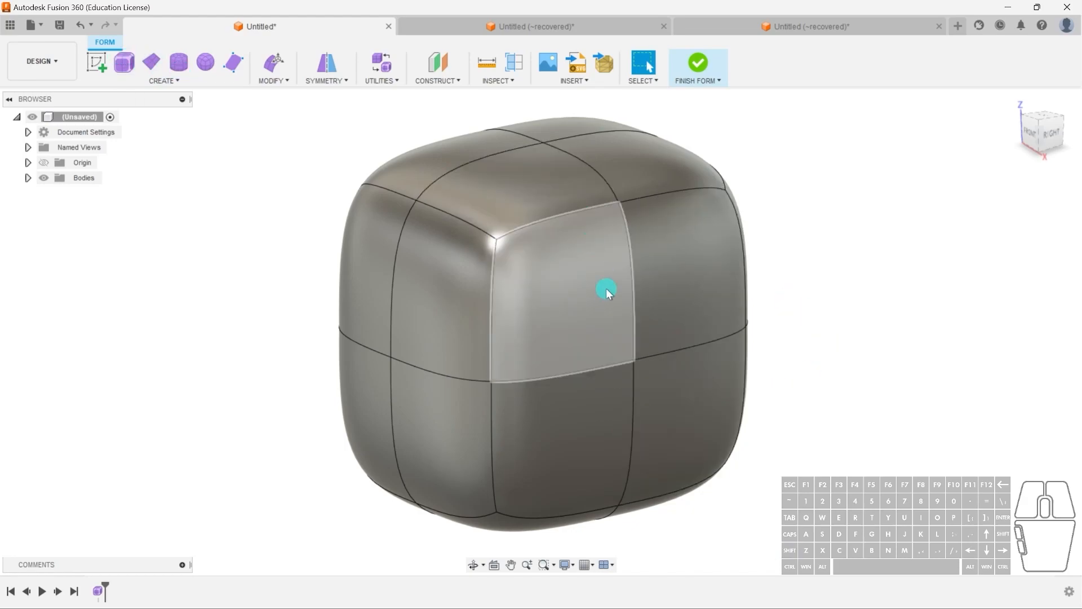
click(527, 170)
scroll(573, 383, down, 1)
scroll(603, 384, down, 2)
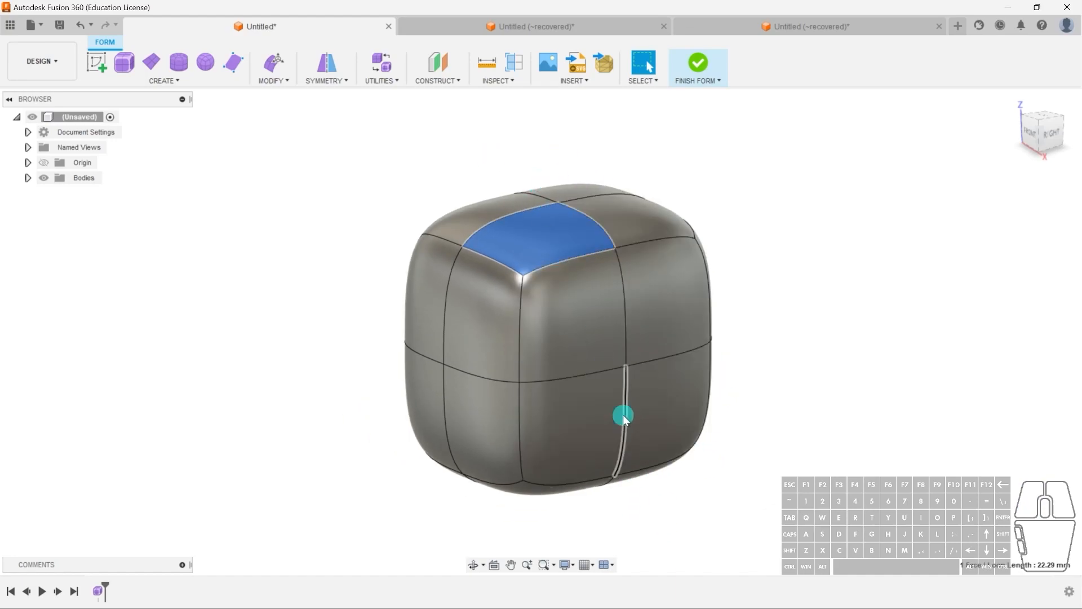
shift+click(503, 296)
shift+click(504, 417)
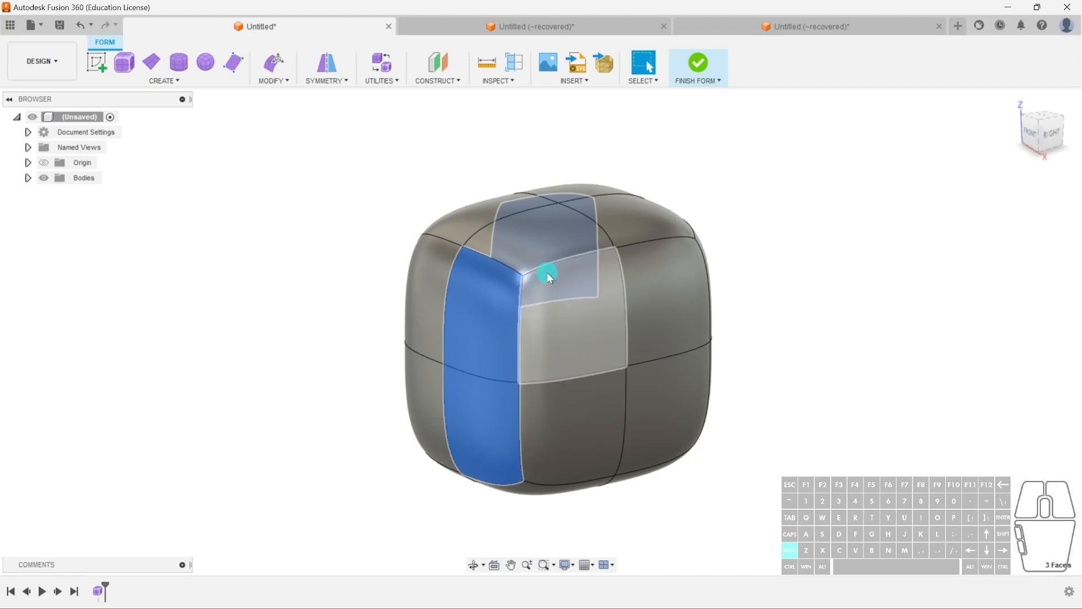
Add the remaining underside, back and top faces of the ring to the selection one by one, and clear the selection.
shift+middle_drag(669, 492, 573, 390)
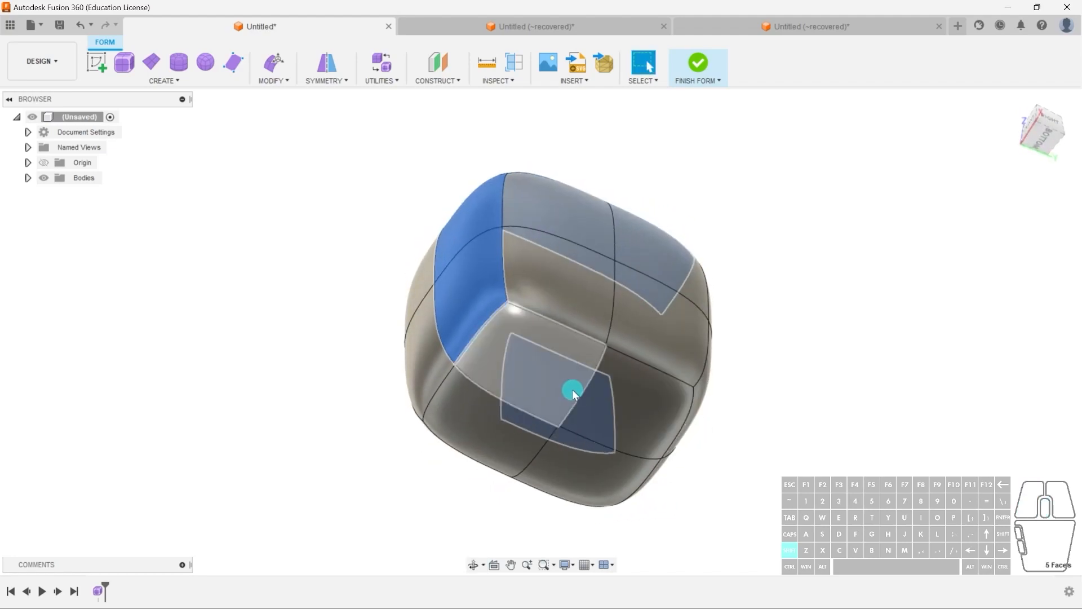
shift+click(639, 412)
shift+middle_drag(734, 434, 642, 468)
shift+click(626, 362)
shift+click(606, 282)
shift+middle_drag(582, 392, 562, 263)
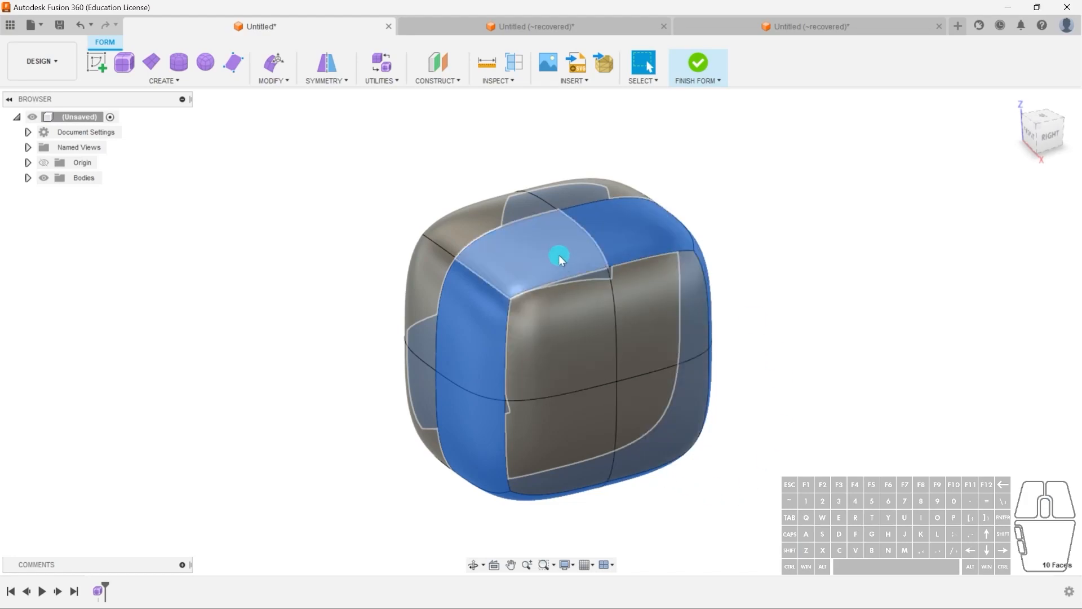
click(902, 363)
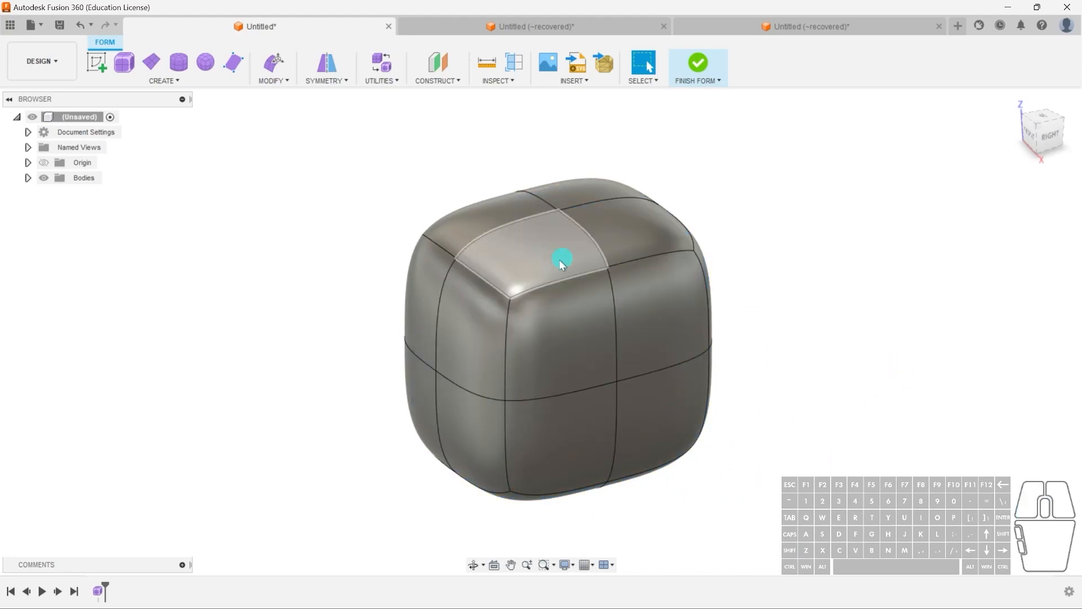
Select the whole ring of faces around the box from a top face and its adjacent front face.
click(521, 254)
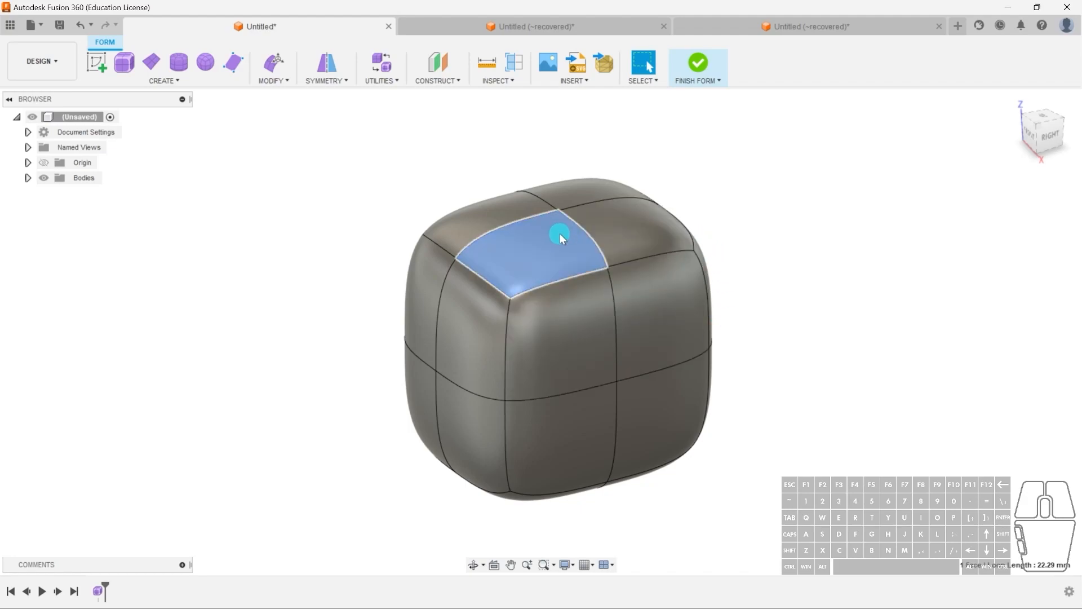
shift+double_click(475, 312)
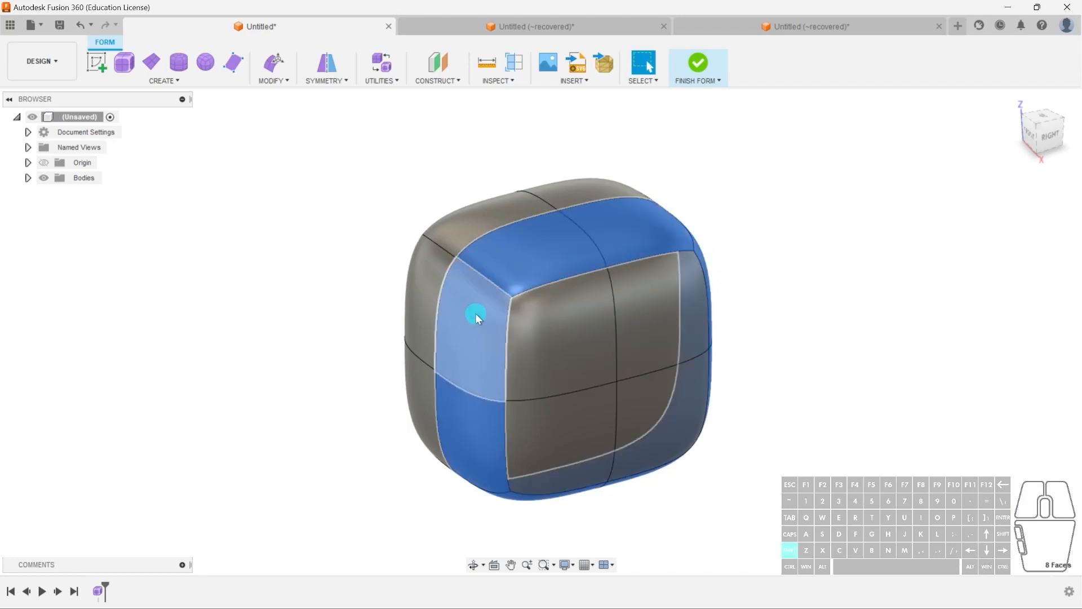
shift+middle_drag(734, 417, 616, 213)
shift+middle_drag(706, 345, 655, 375)
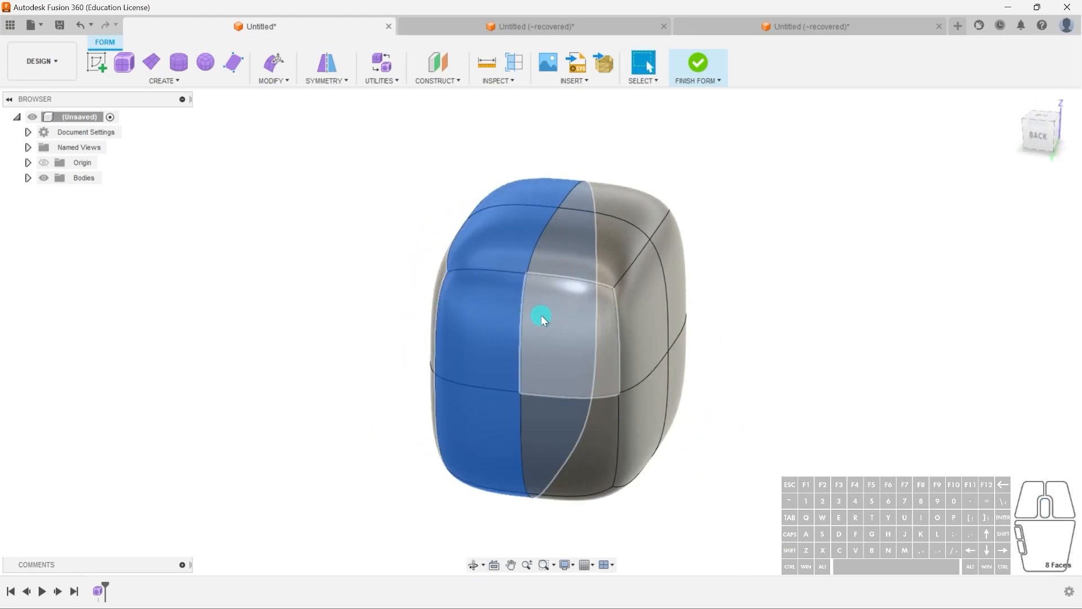
shift+middle_drag(545, 323, 531, 332)
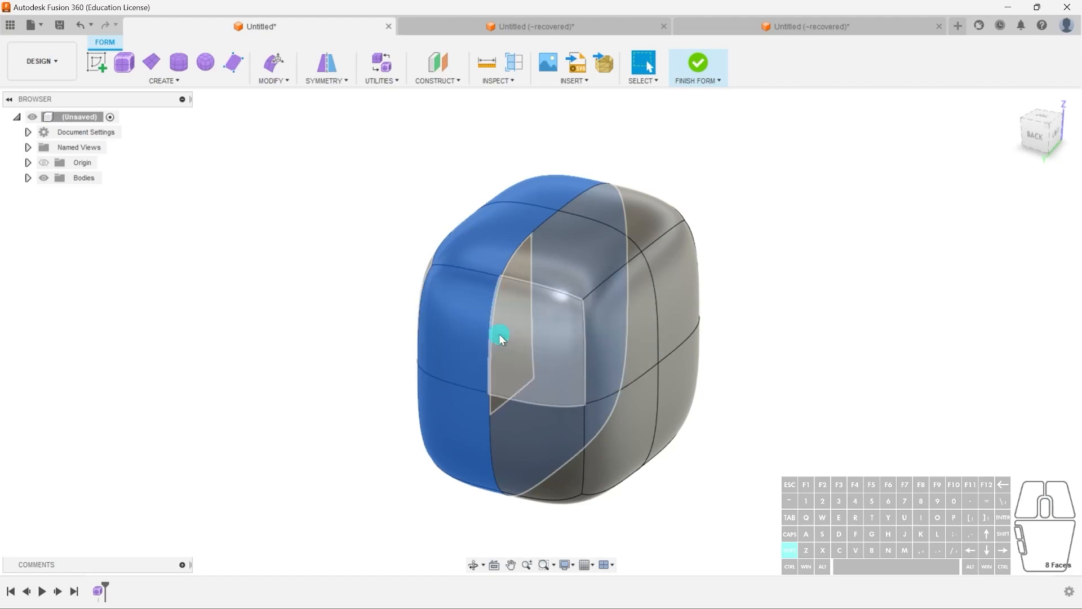
Extend the selection from the upper back face beside the ring with further face loops crossing the box.
shift+middle_drag(517, 374, 573, 364)
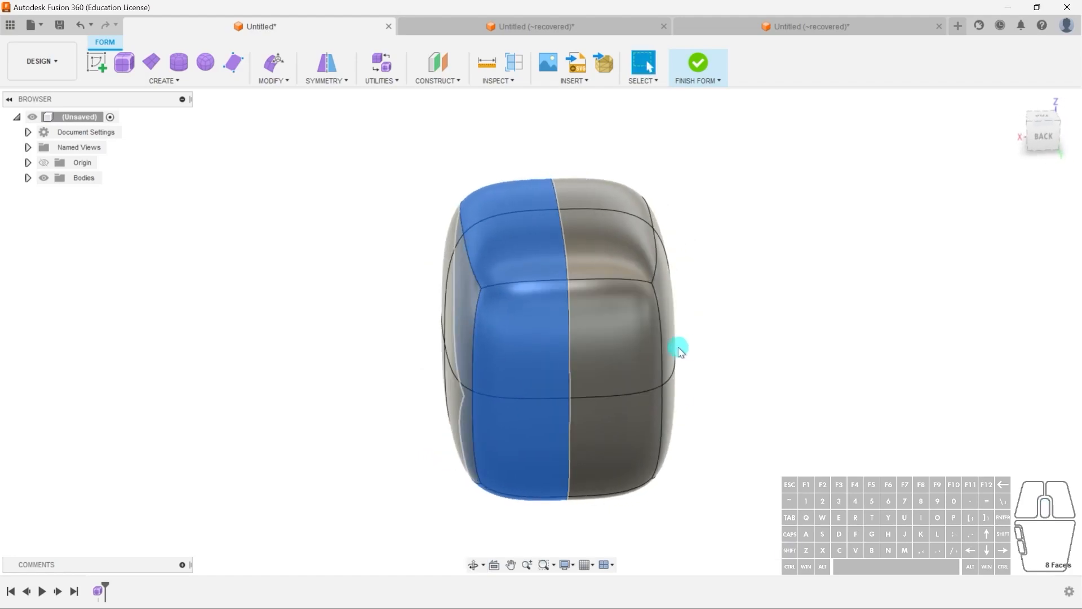
shift+middle_drag(613, 340, 500, 376)
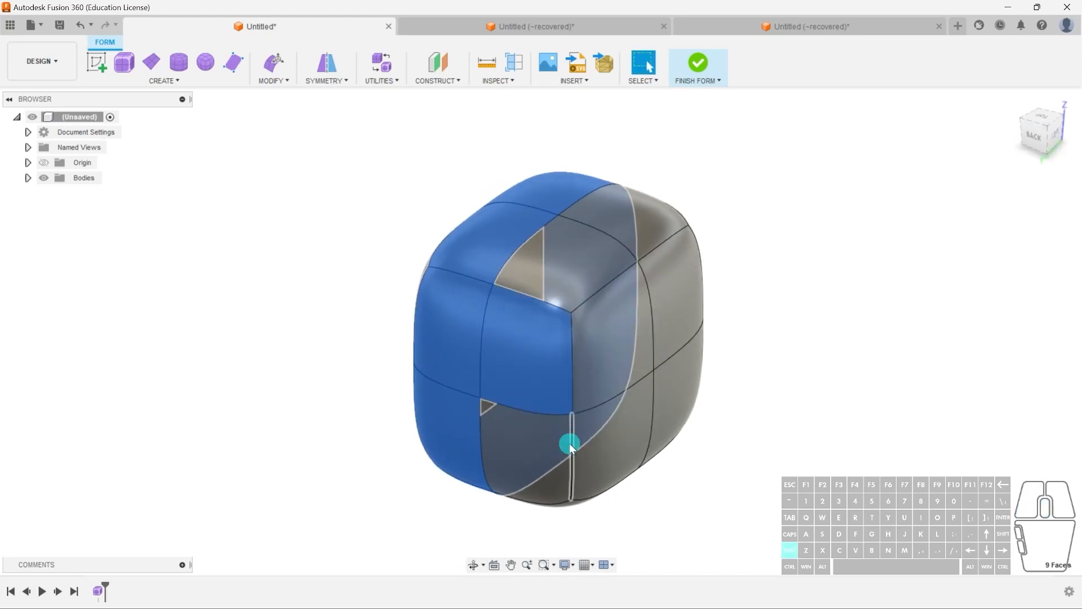
shift+double_click(547, 271)
shift+middle_drag(575, 390, 587, 337)
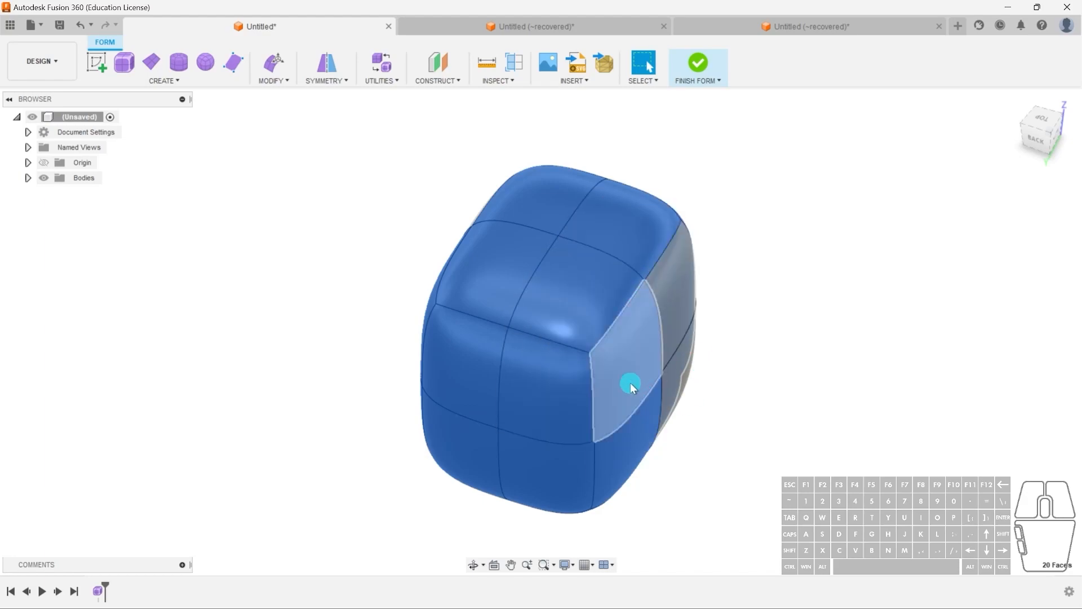
Reduce the selection to the single face ring around the box plus the adjoining upper back face.
shift+middle_drag(737, 450, 674, 395)
shift+middle_drag(797, 430, 474, 314)
shift+click(471, 315)
shift+double_click(491, 261)
shift+middle_drag(490, 261, 525, 382)
shift+click(561, 344)
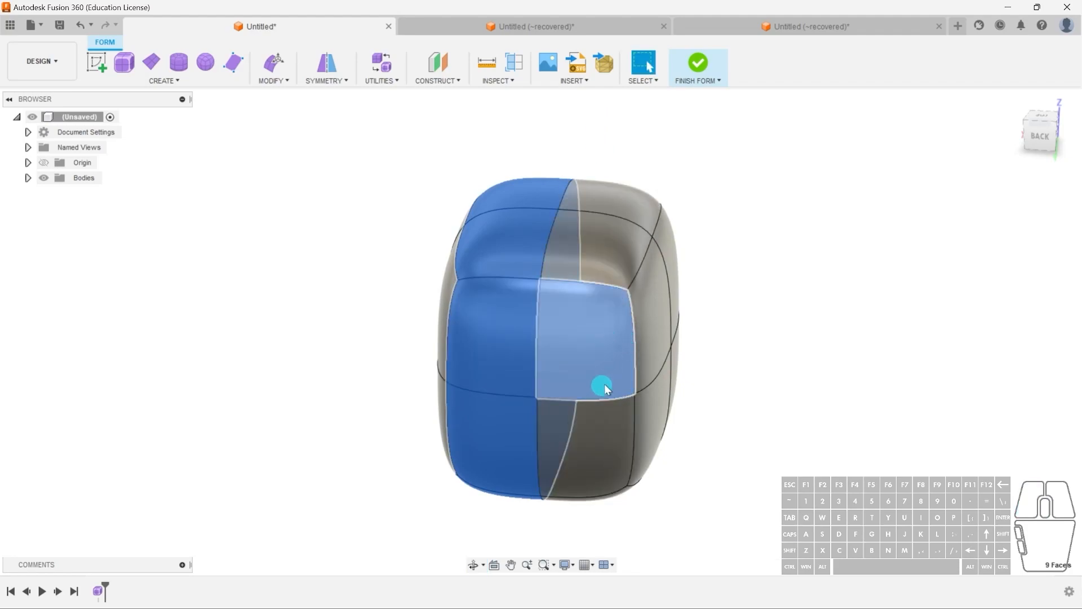
Clear the ring selection, select the upper back face, the adjacent left face and two top faces together, and clear the selection again.
shift+middle_drag(553, 341, 462, 297)
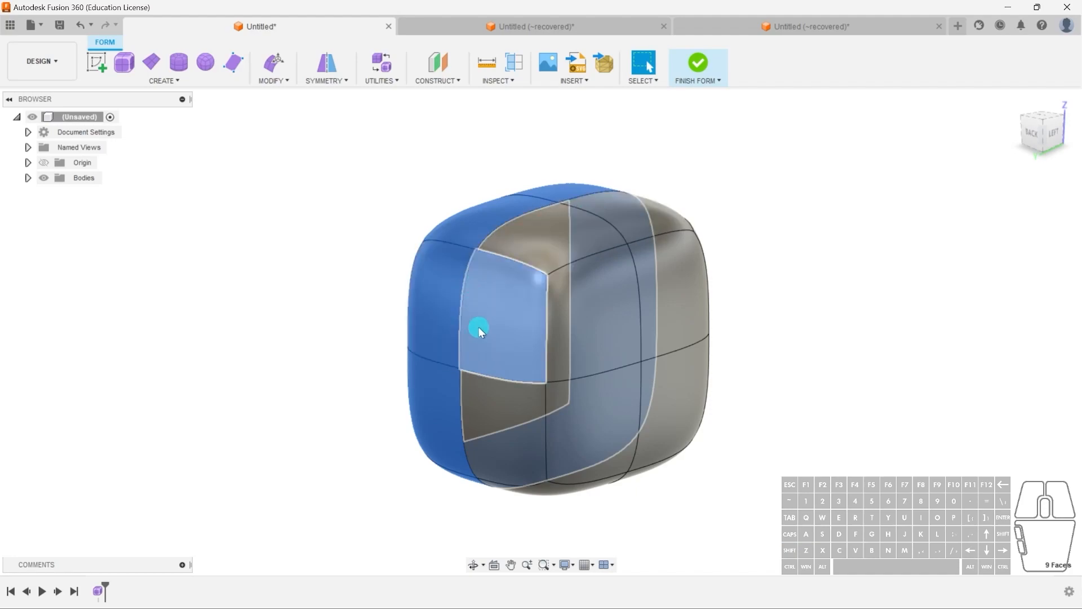
click(817, 367)
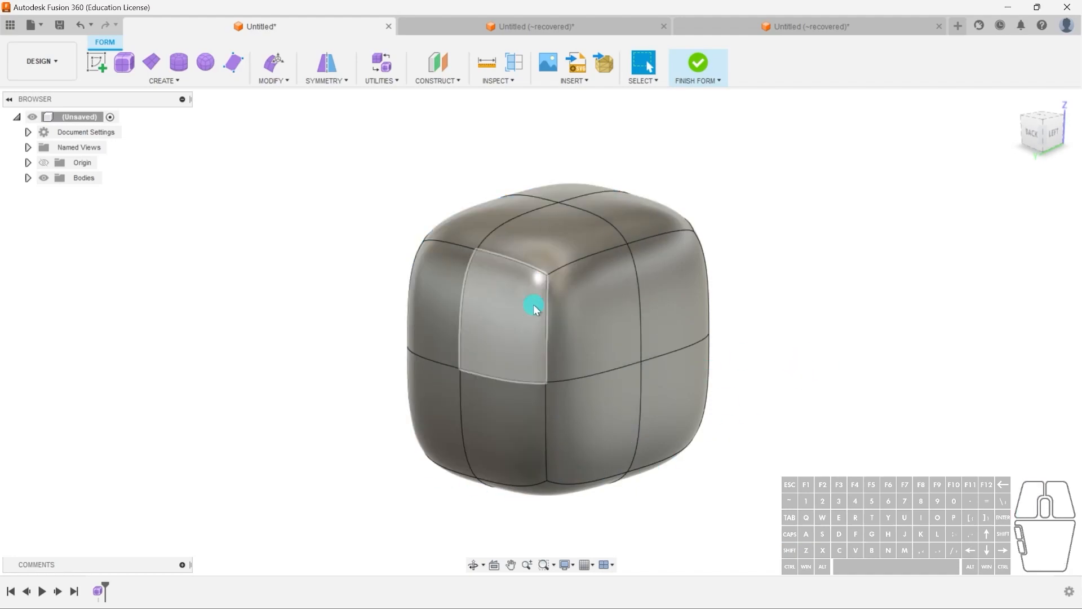
click(518, 318)
shift+click(581, 293)
shift+click(597, 234)
shift+click(665, 226)
click(797, 313)
Select the horizontal edge loop around the middle of the box and clear the selection.
shift+middle_drag(763, 452, 684, 432)
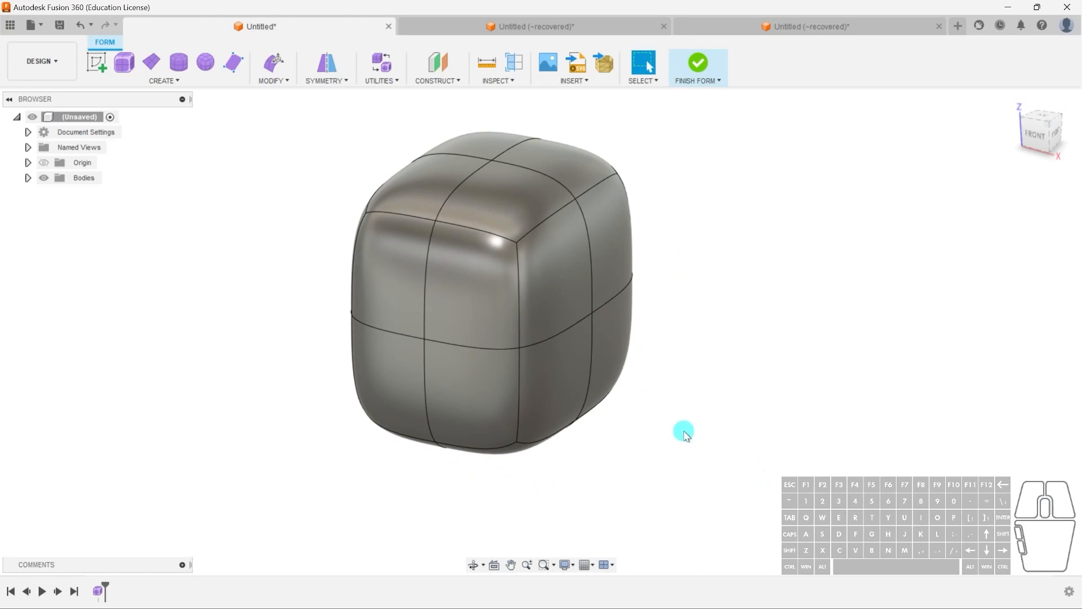
double_click(563, 333)
shift+middle_drag(671, 321, 684, 398)
click(698, 377)
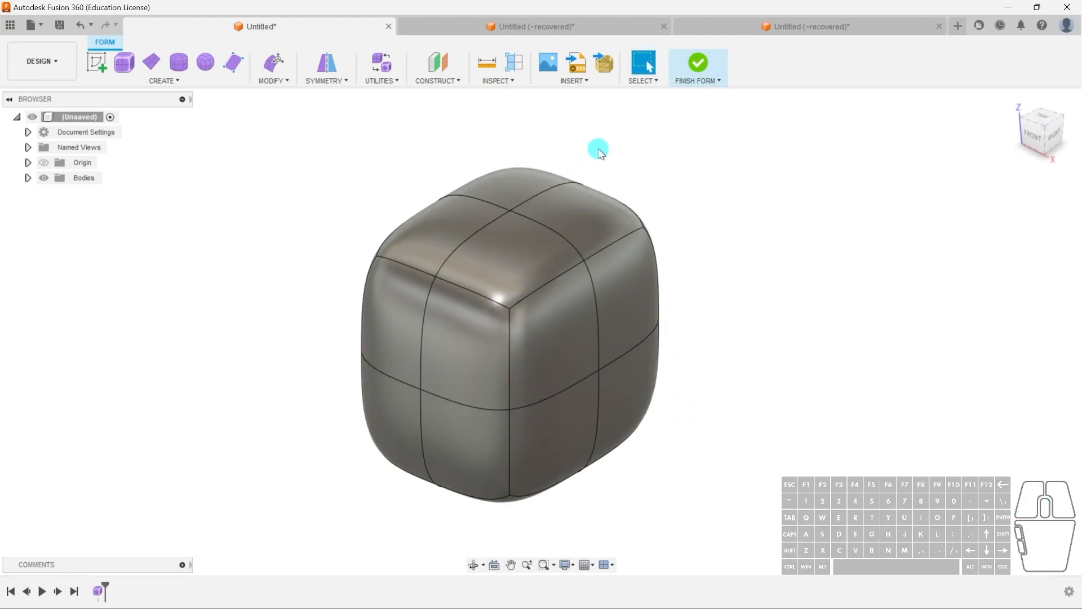
Use Paint Selection to select the faces and edges of the upper half of the box.
shift+middle_drag(732, 333, 712, 329)
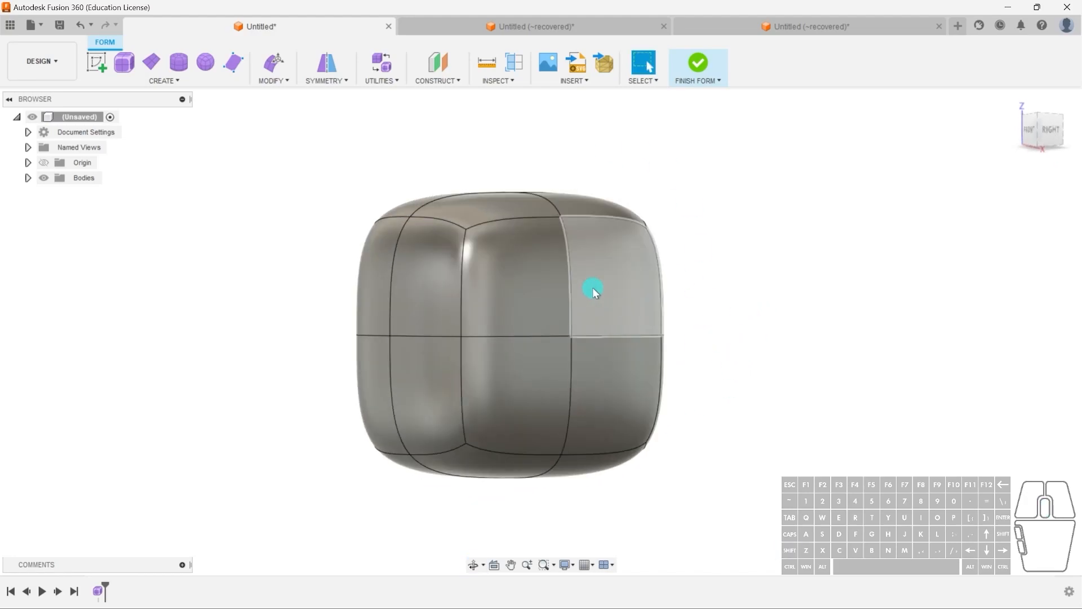
click(655, 83)
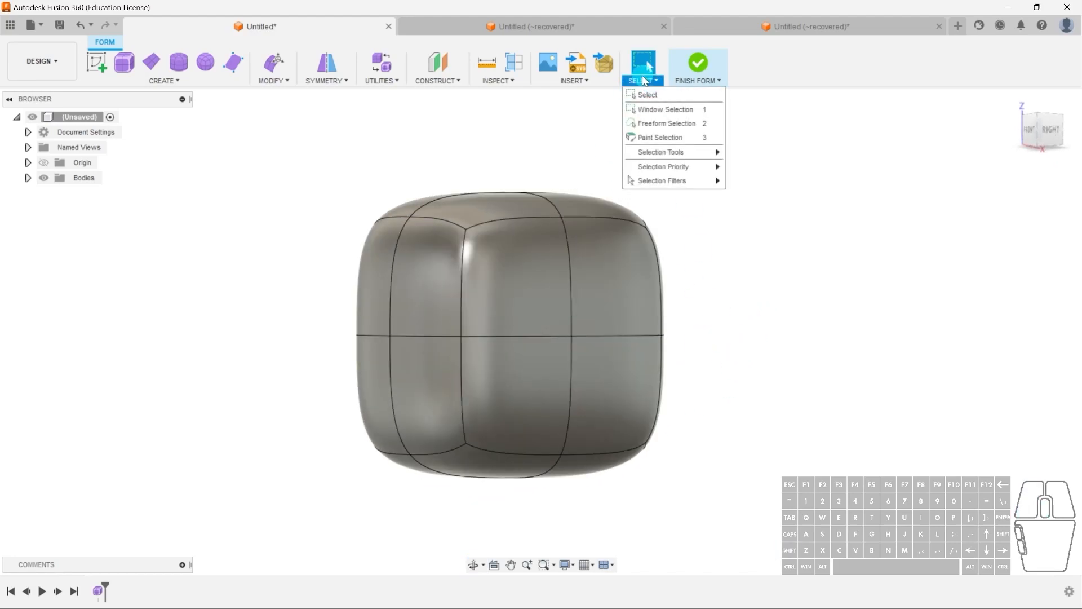
click(664, 137)
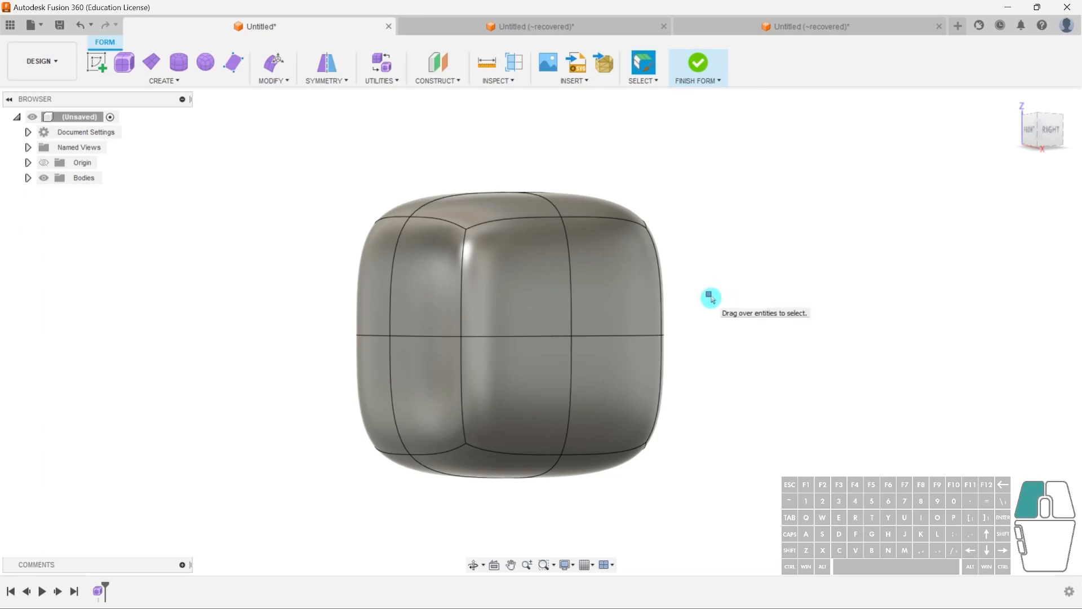
drag(684, 297, 538, 292)
mouse_move(466, 287)
mouse_down()
mouse_move(404, 280)
mouse_move(372, 229)
mouse_move(455, 207)
mouse_up()
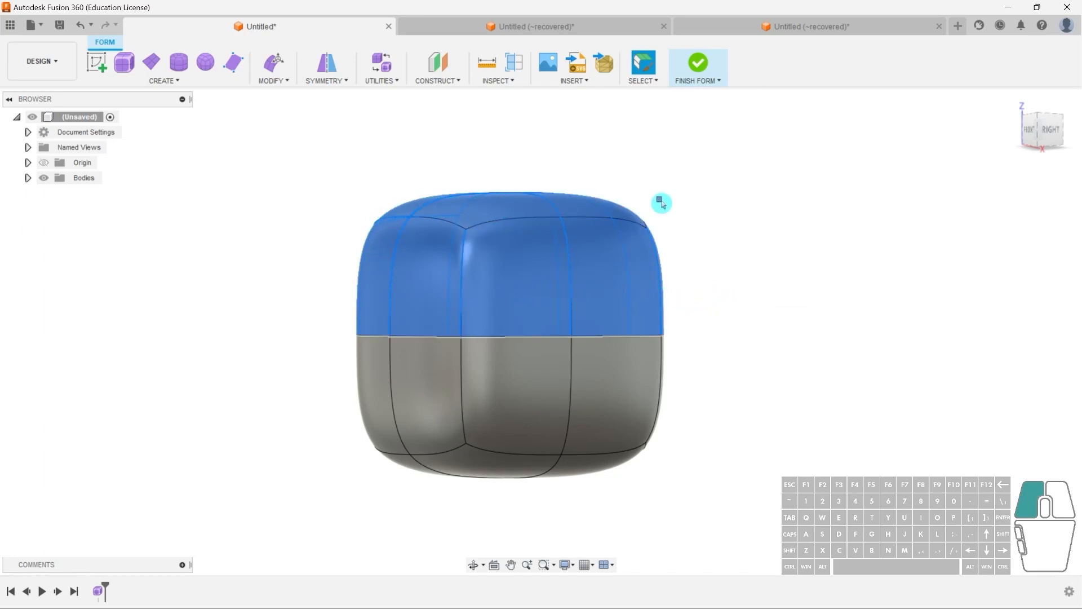
drag(661, 203, 663, 207)
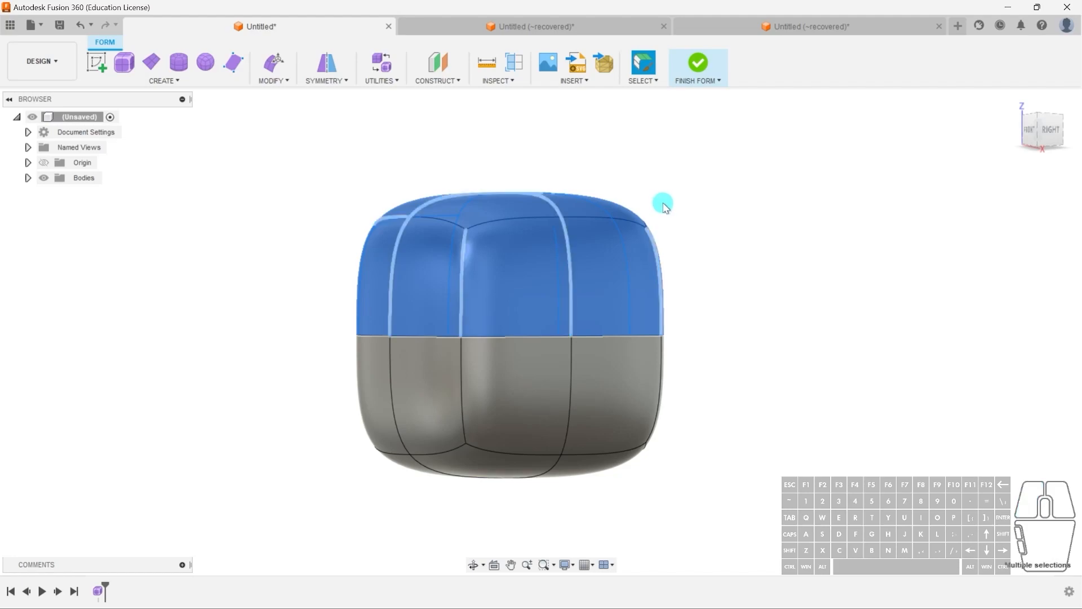
Review the selection priority options and clear the painted selection.
click(656, 82)
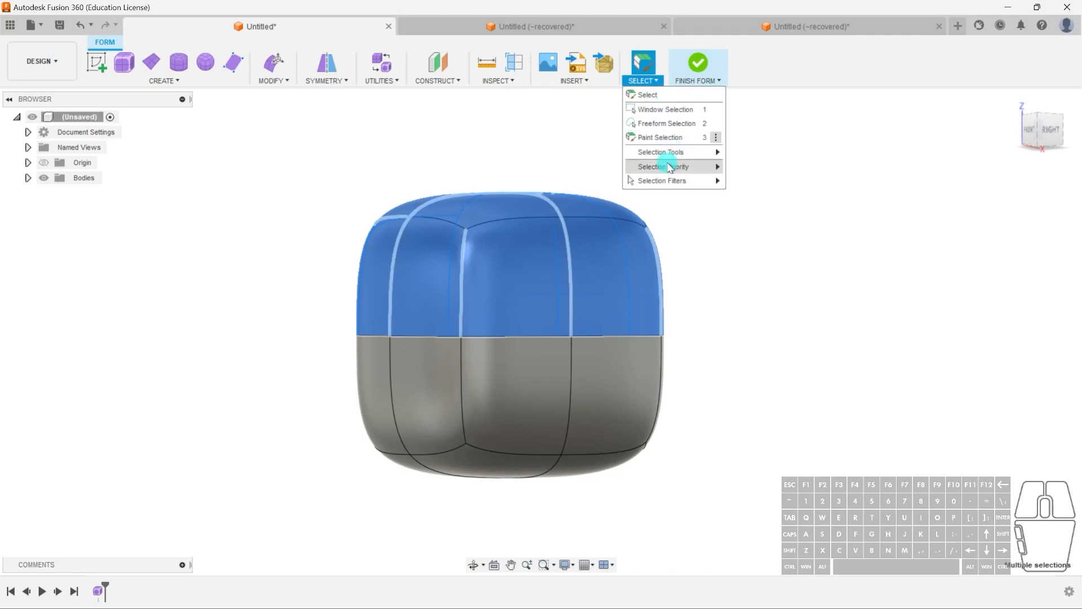
mouse_move(695, 170)
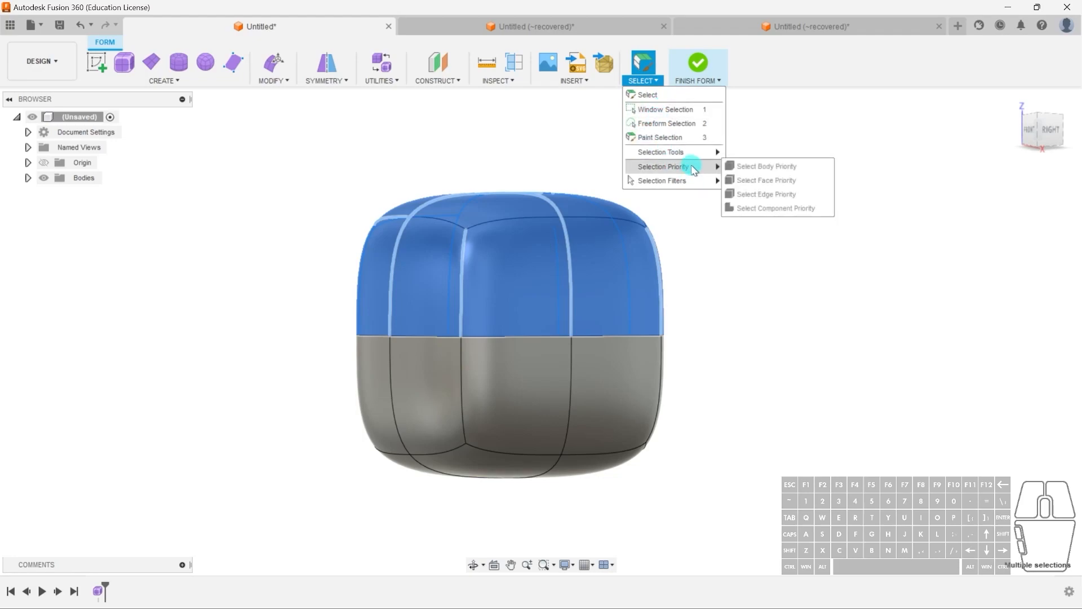
click(703, 294)
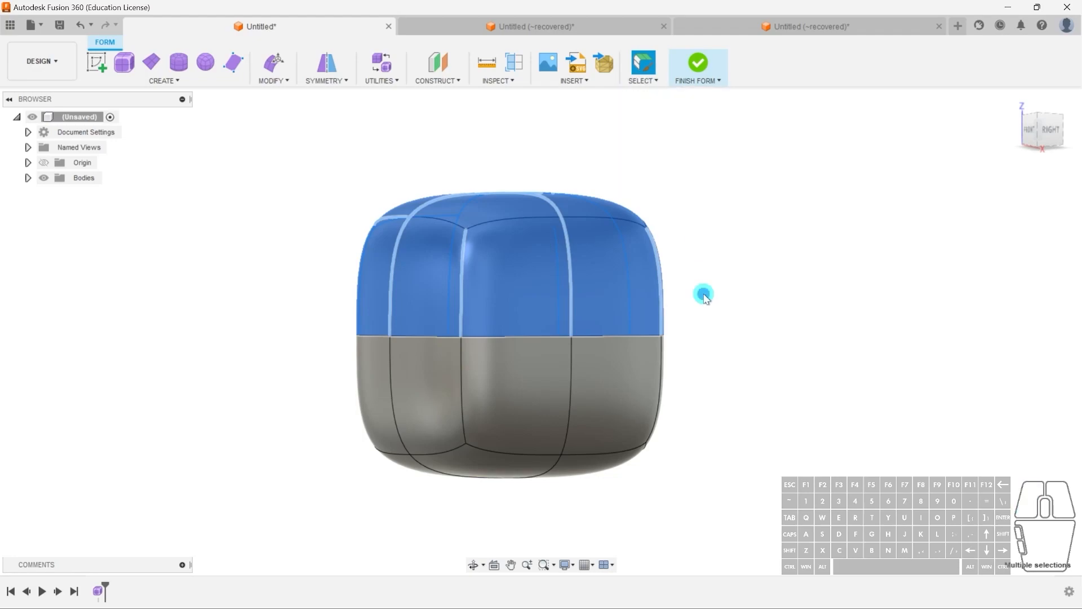
click(651, 90)
click(214, 169)
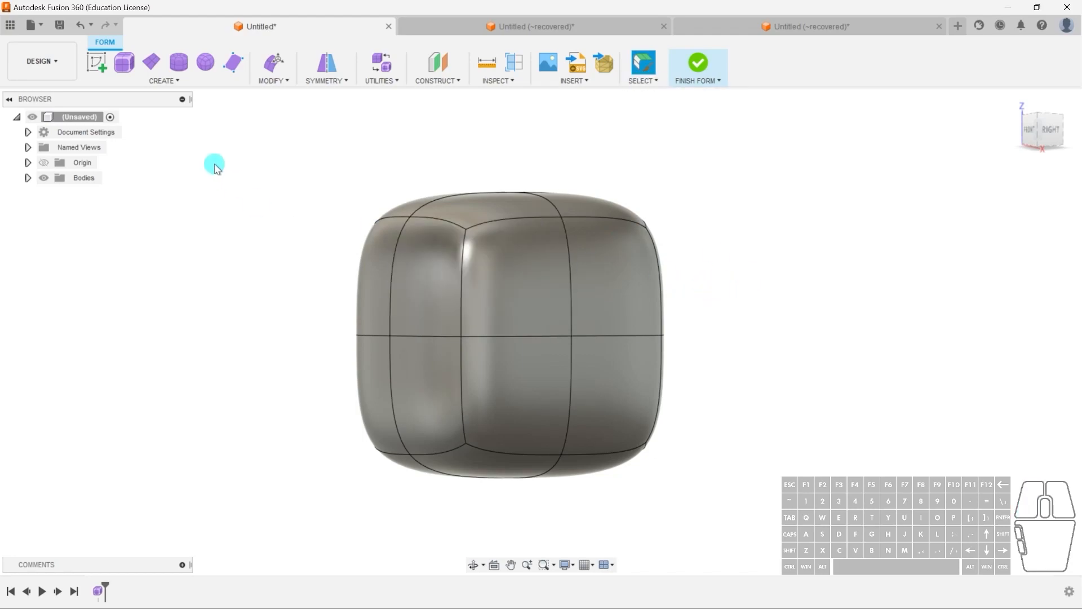
drag(214, 169, 679, 285)
shift+middle_drag(648, 215, 621, 248)
click(829, 271)
Review the selection filters and switch the selection mode to Window Selection.
click(648, 79)
mouse_move(692, 173)
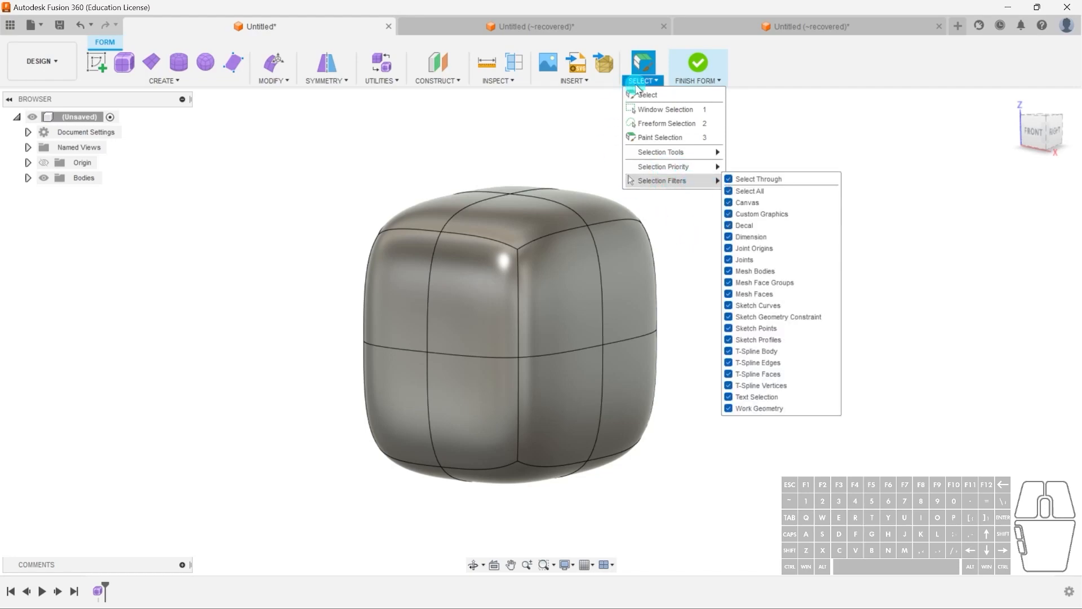
click(648, 109)
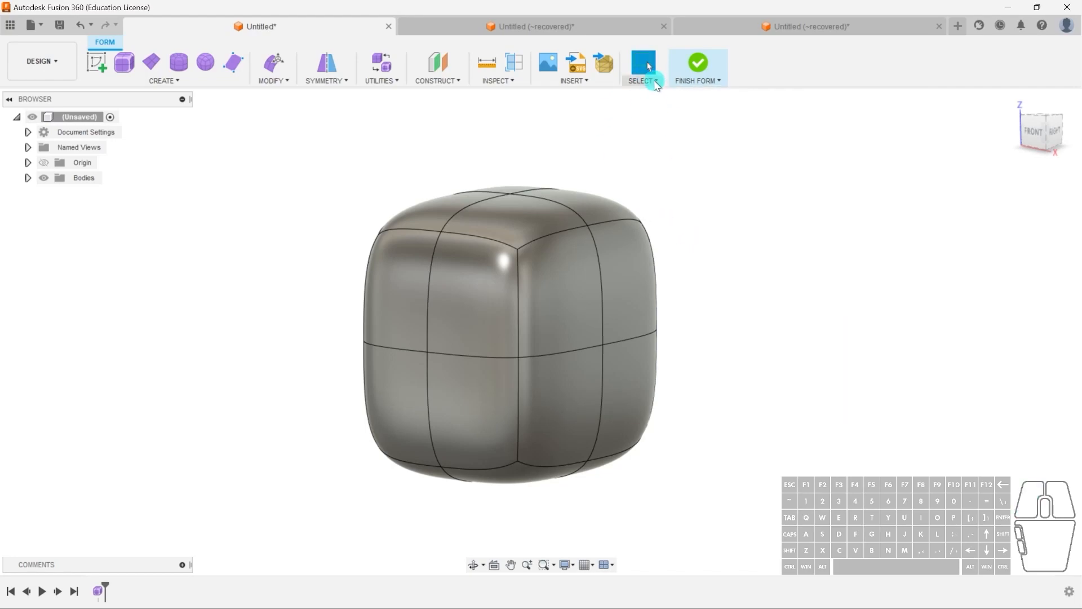
Scale the vertical edge loop running over the middle of the front and top faces along Z by a factor of about 1.41 with Edit Form.
shift+middle_drag(680, 265, 662, 280)
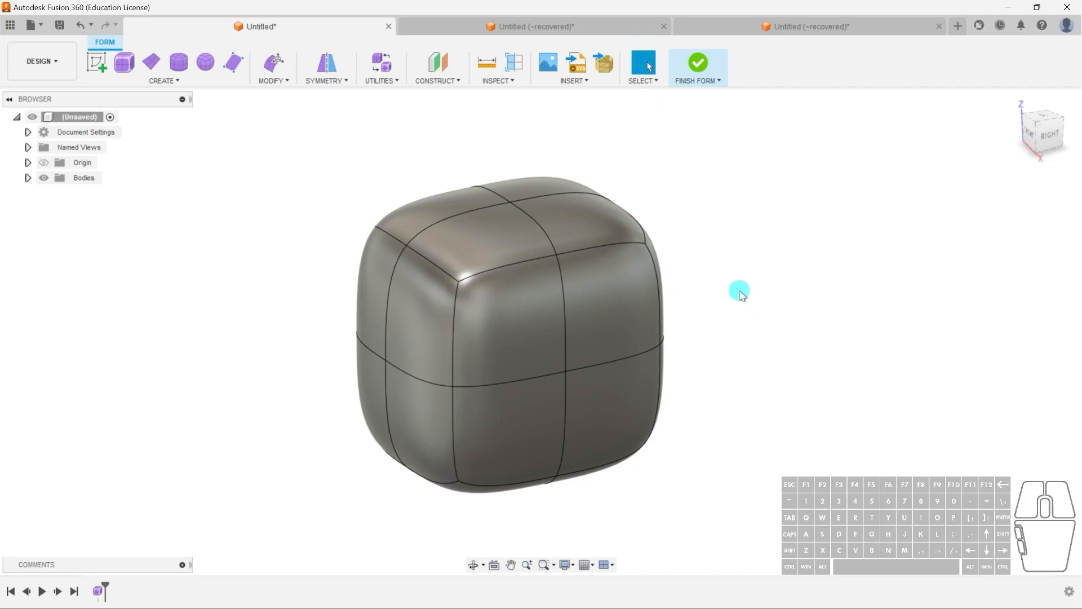
shift+middle_drag(668, 239, 693, 241)
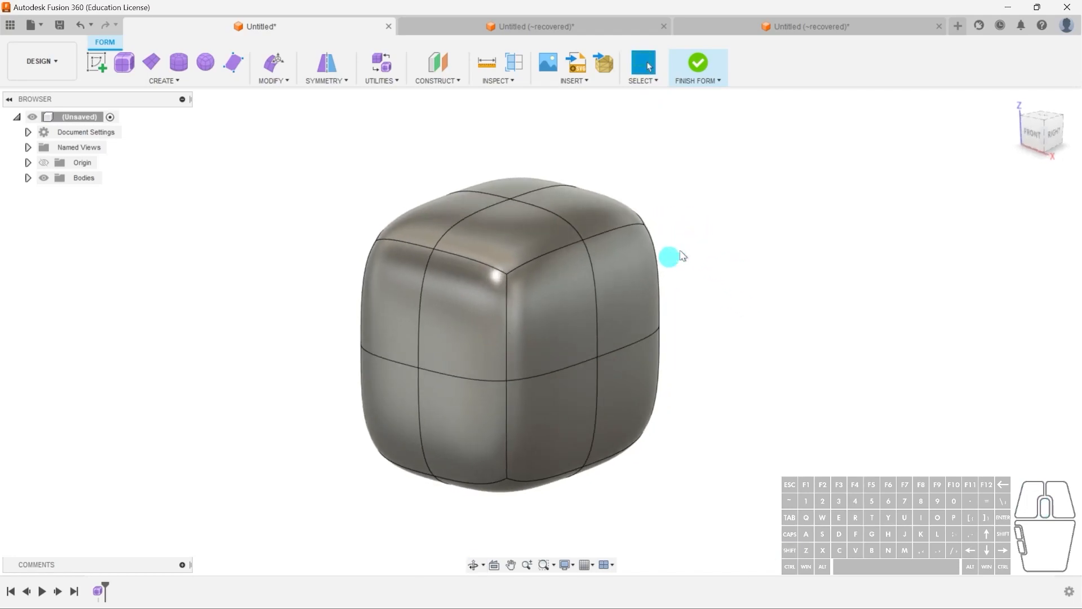
double_click(420, 299)
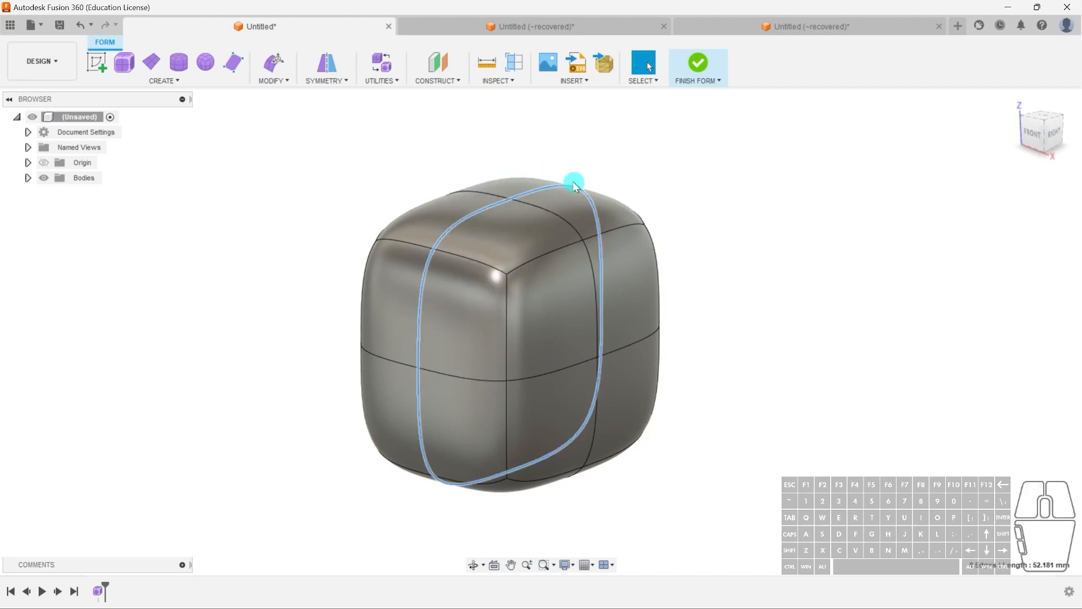
click(1035, 140)
shift+middle_drag(473, 356, 517, 198)
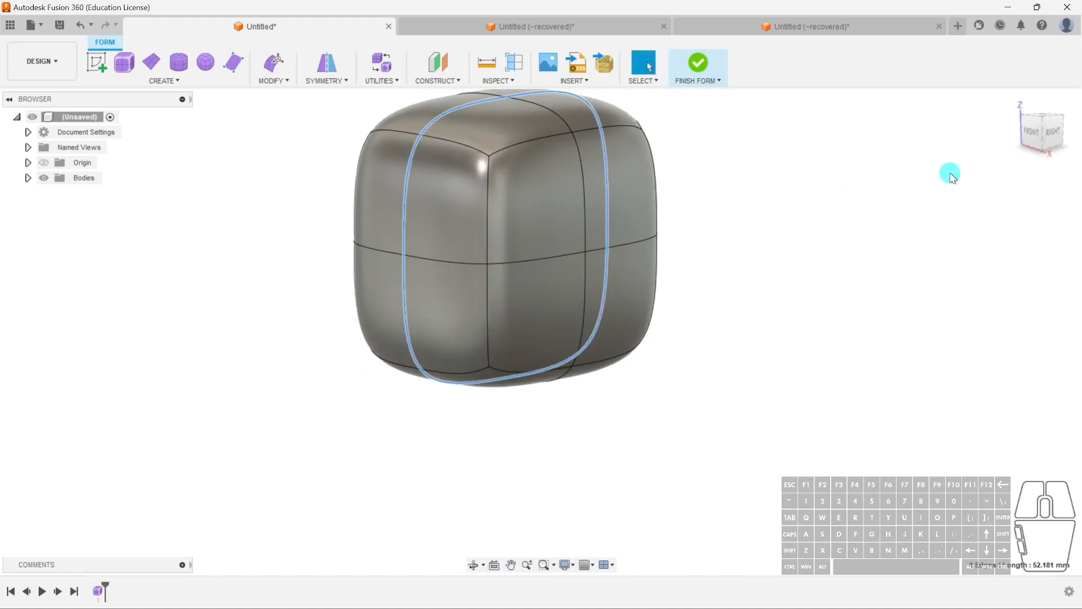
click(1034, 138)
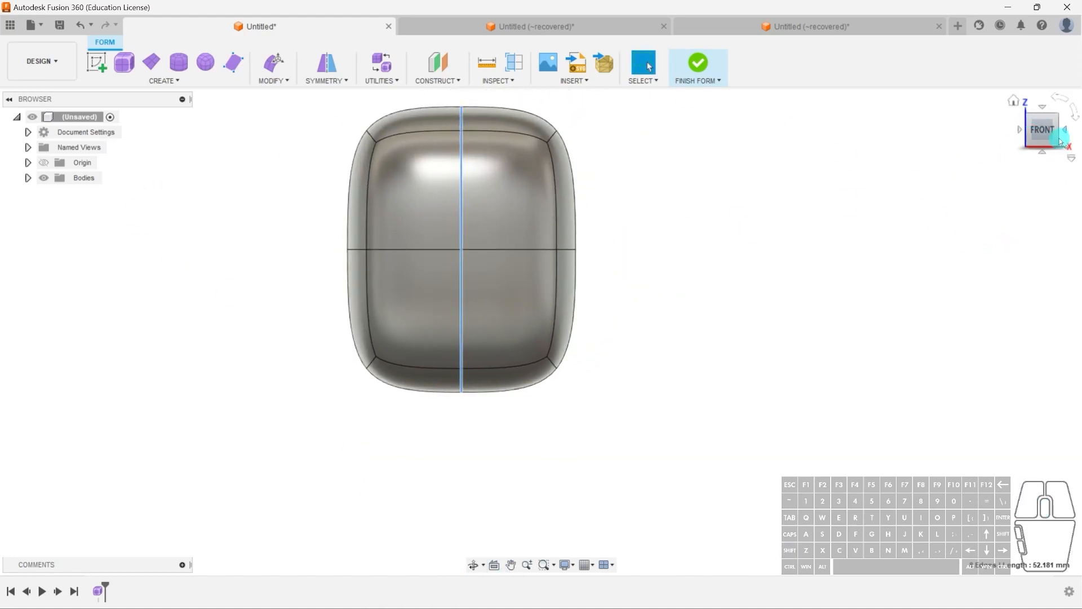
middle_drag(640, 289, 697, 329)
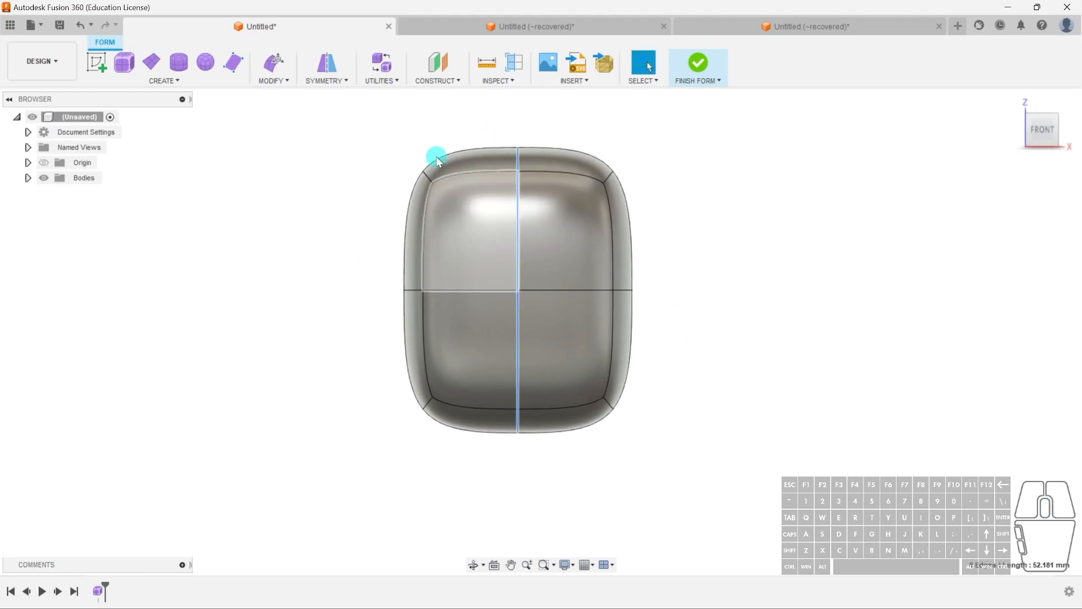
click(275, 62)
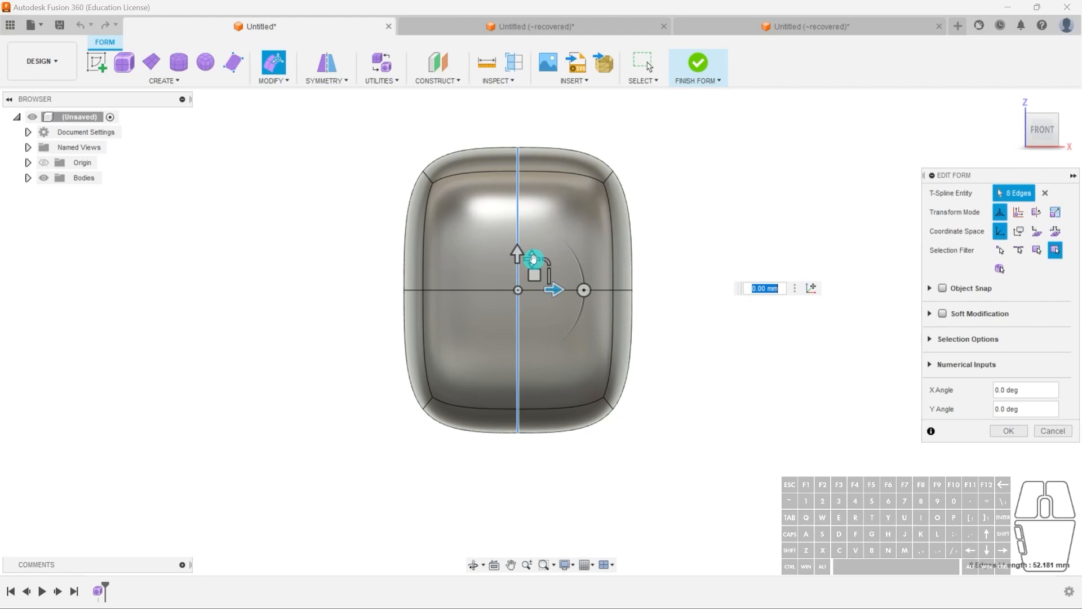
drag(533, 258, 532, 248)
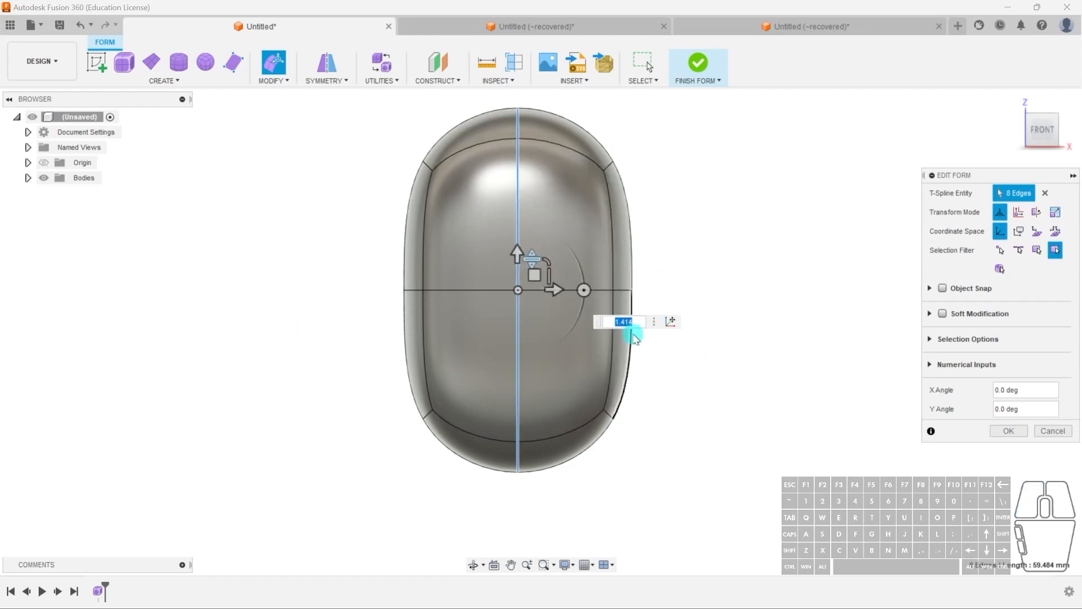
click(1008, 432)
click(898, 454)
click(793, 401)
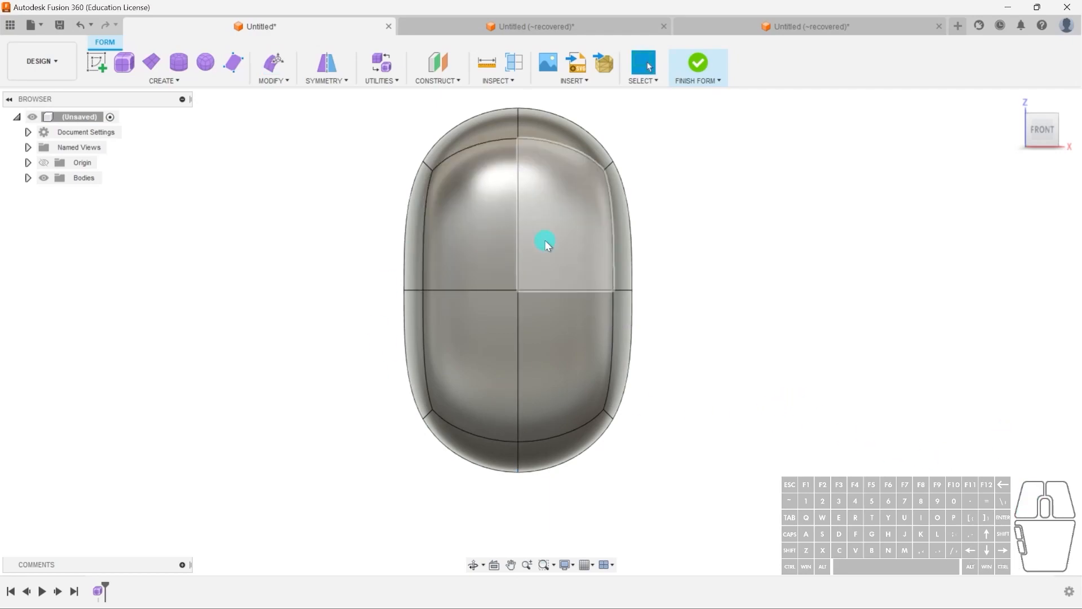
Scale the horizontal edge loop around the middle of the form along X by a factor of about 3.02 with Edit Form.
click(276, 67)
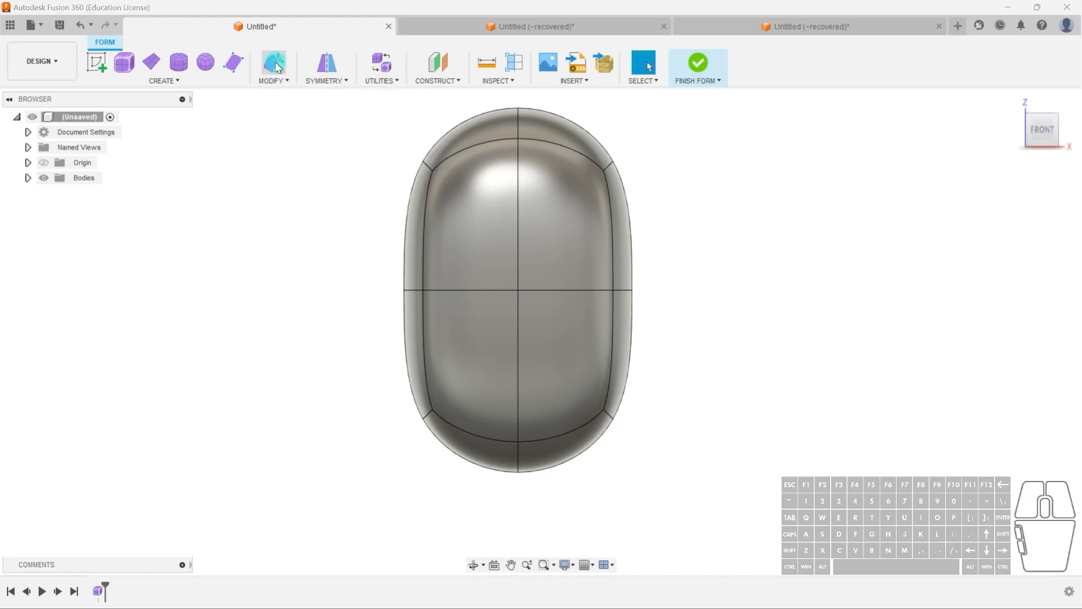
click(549, 289)
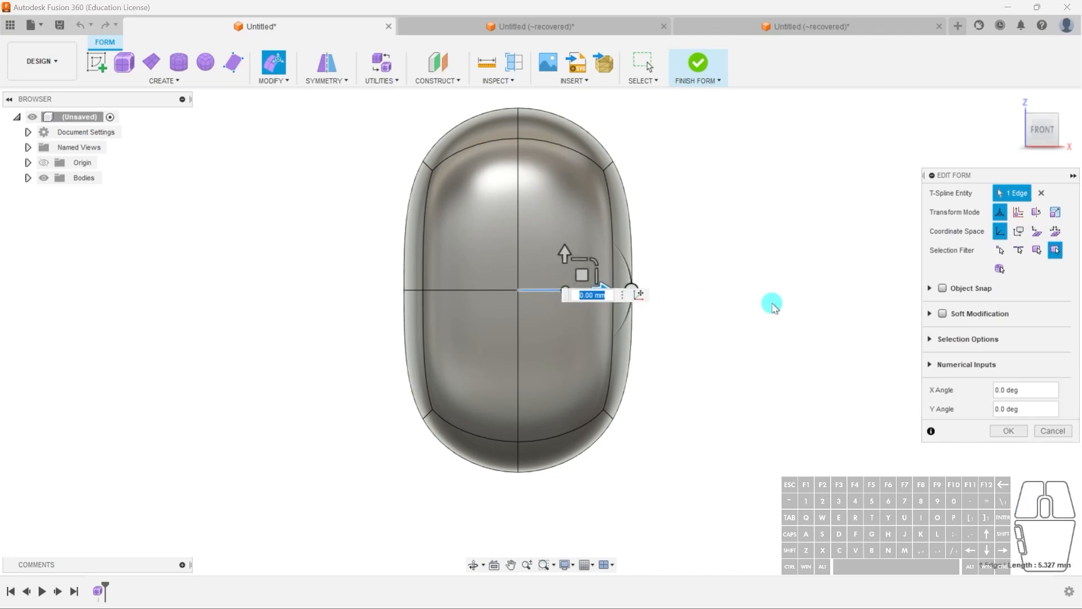
click(698, 320)
shift+middle_drag(682, 333, 552, 360)
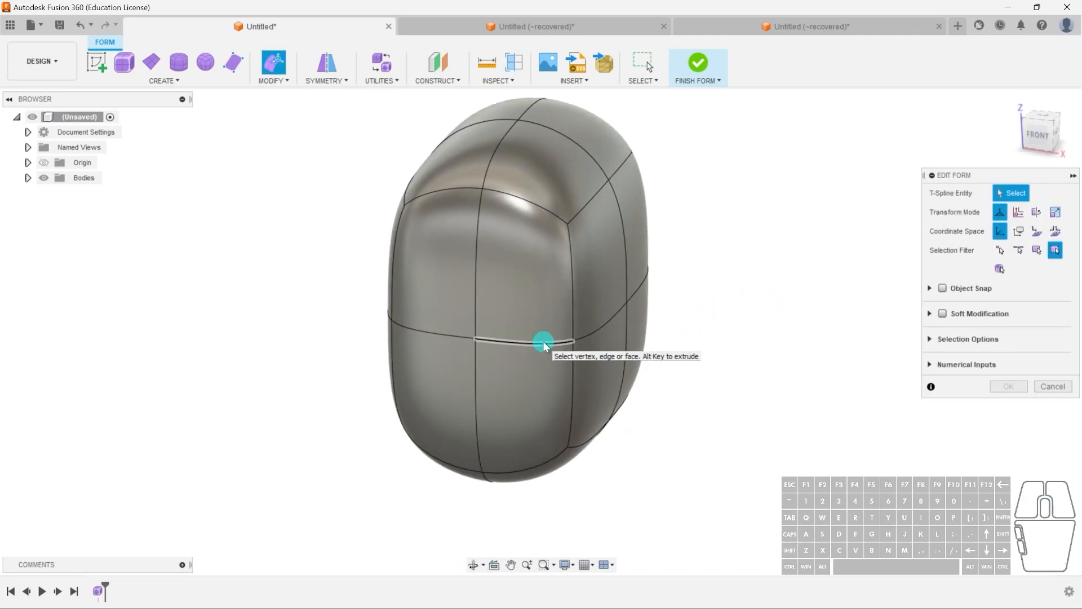
double_click(544, 342)
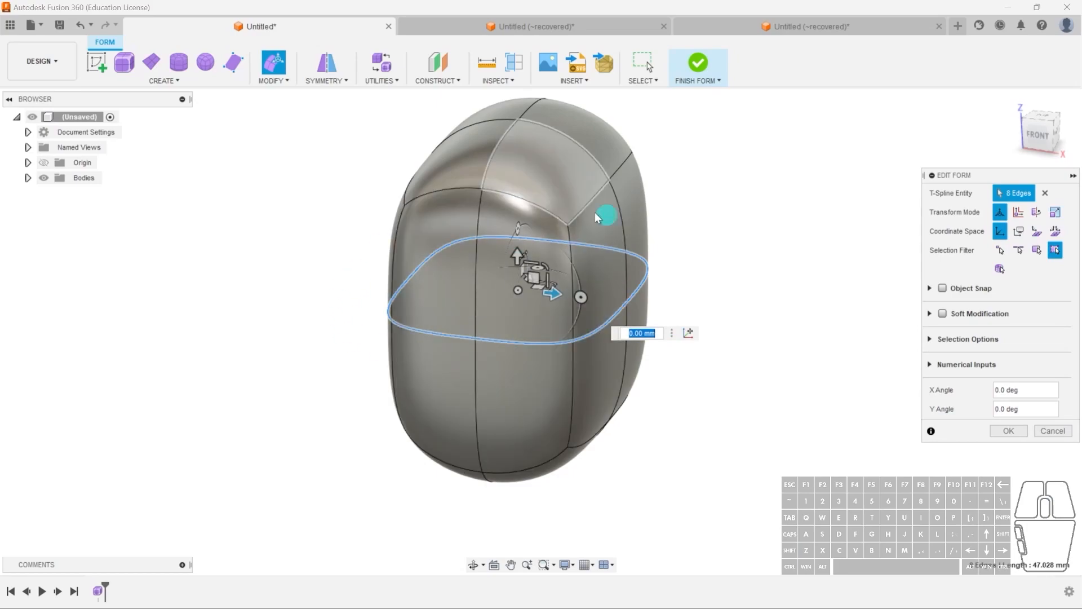
click(1043, 135)
drag(538, 288, 648, 286)
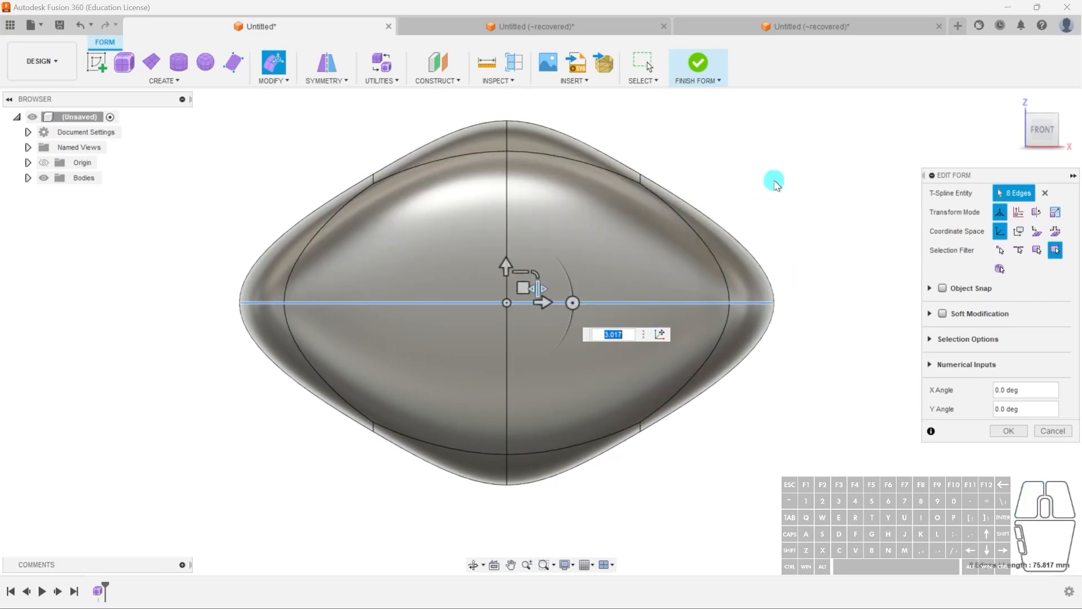
click(817, 179)
Try scaling the middle edge loop parallel to the front evenly in X and Z by about 1.84, cancel, and clear the selection.
shift+middle_drag(686, 403, 642, 418)
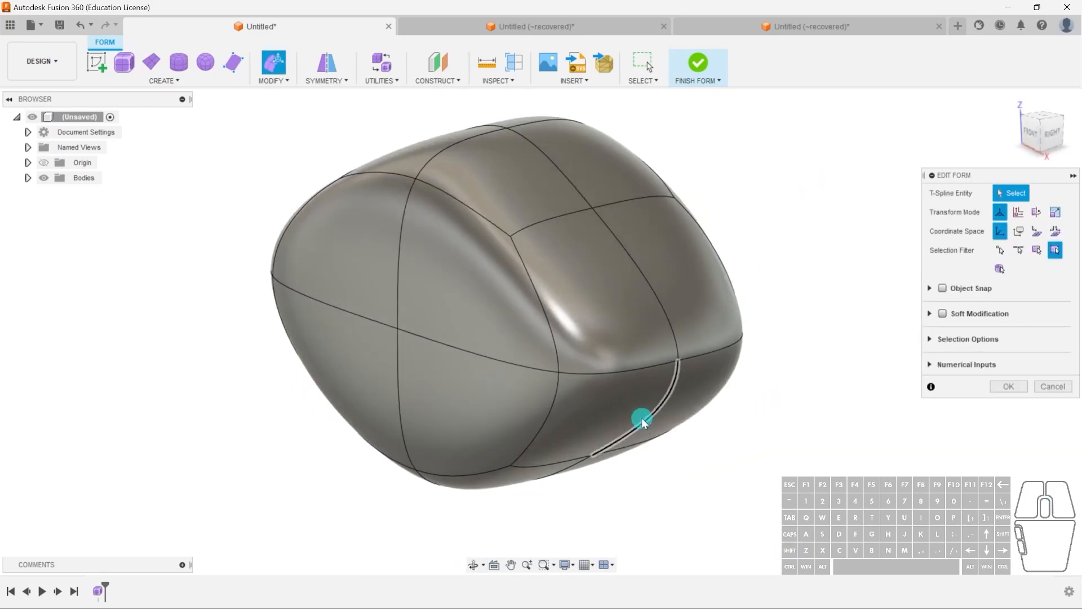
double_click(634, 269)
shift+middle_drag(633, 265, 507, 280)
click(545, 266)
double_click(675, 207)
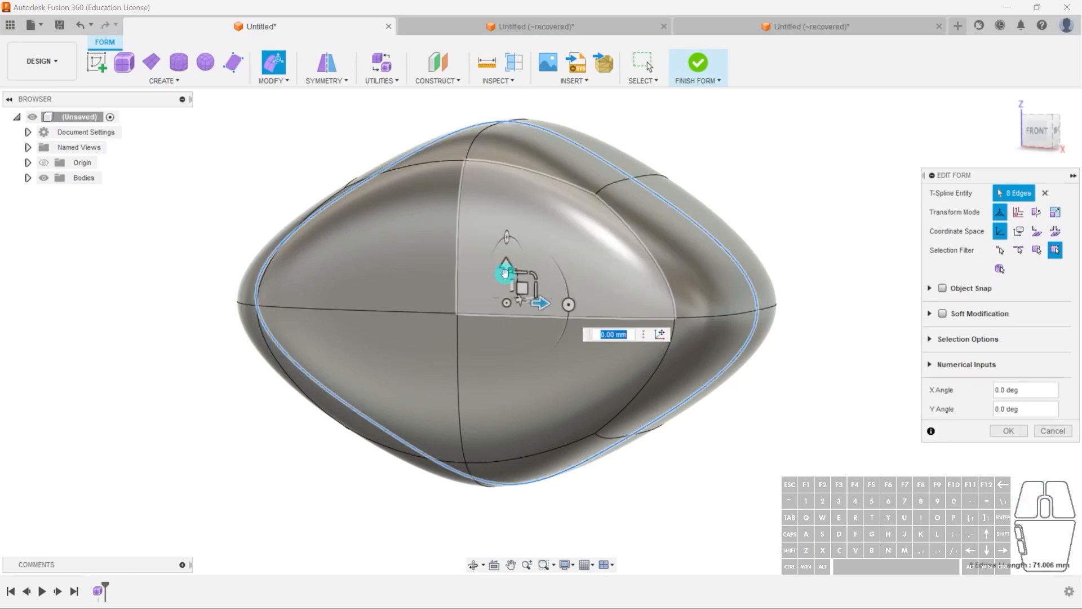
scroll(567, 248, up, 4)
scroll(580, 248, down, 3)
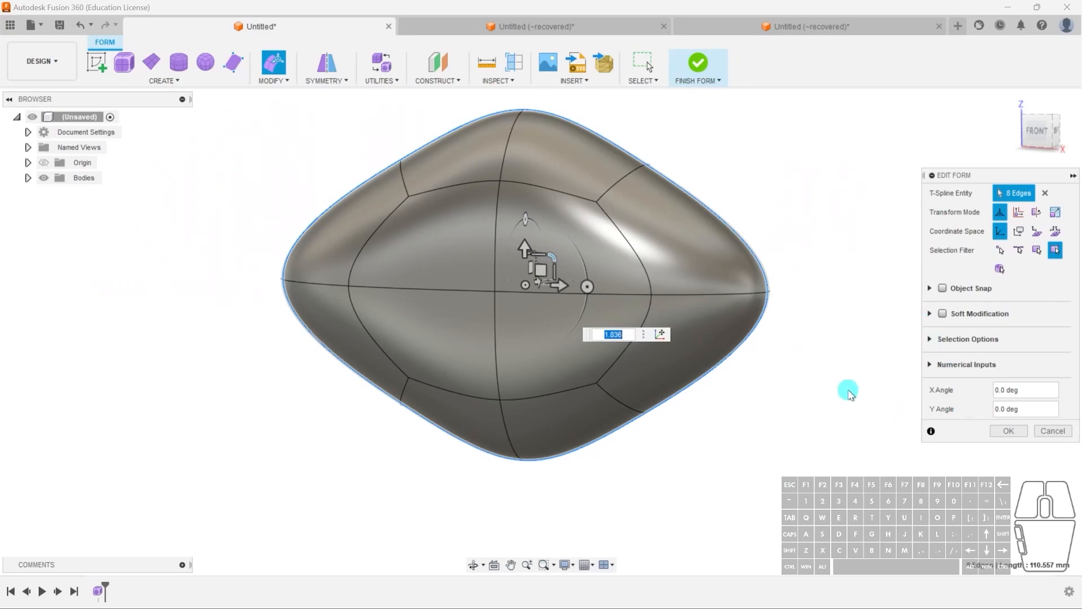
key(Escape)
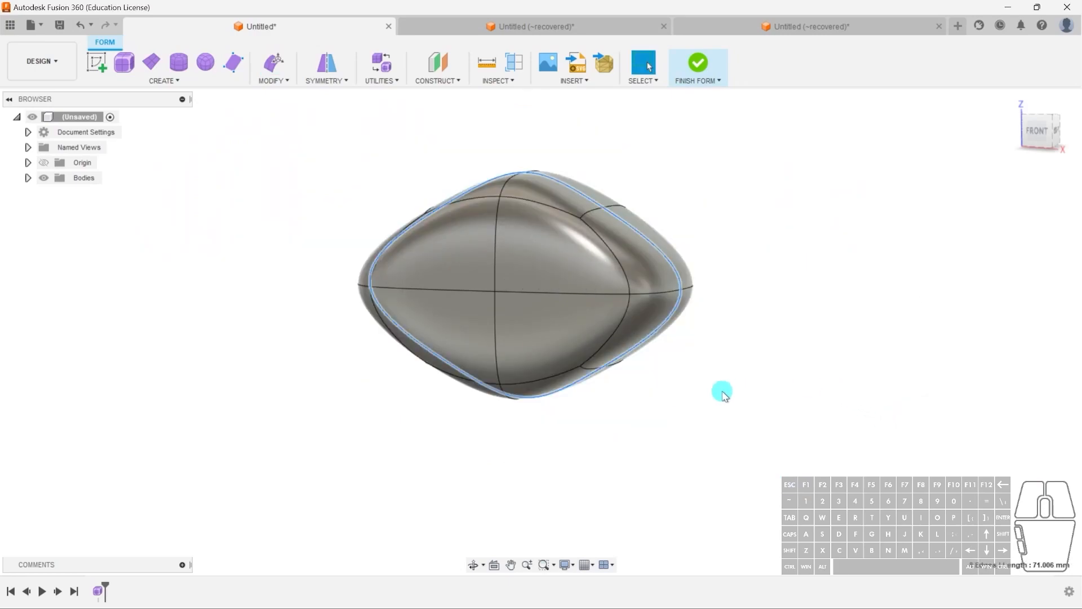
shift+middle_drag(733, 364, 700, 384)
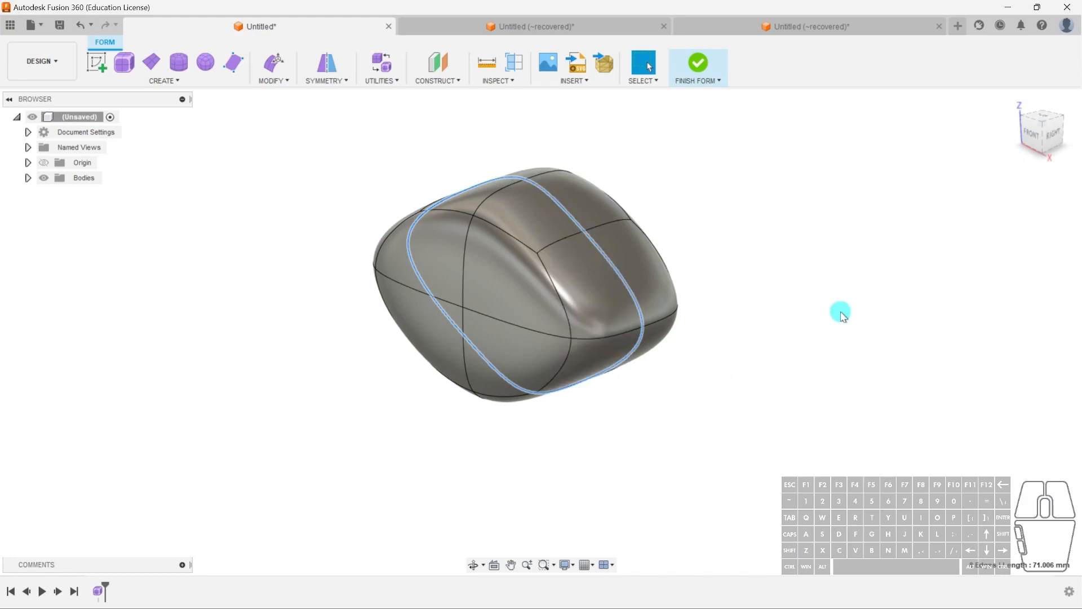
click(819, 359)
scroll(631, 276, up, 3)
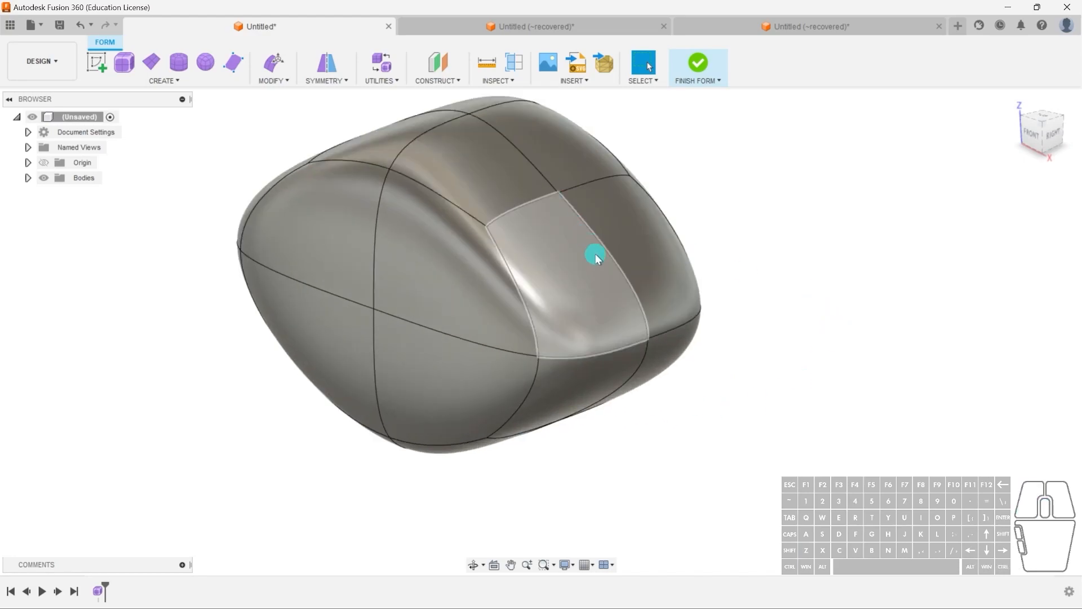
Try scaling the middle edge loop parallel to the front evenly in X and Z with Edit Form, and undo it.
click(275, 64)
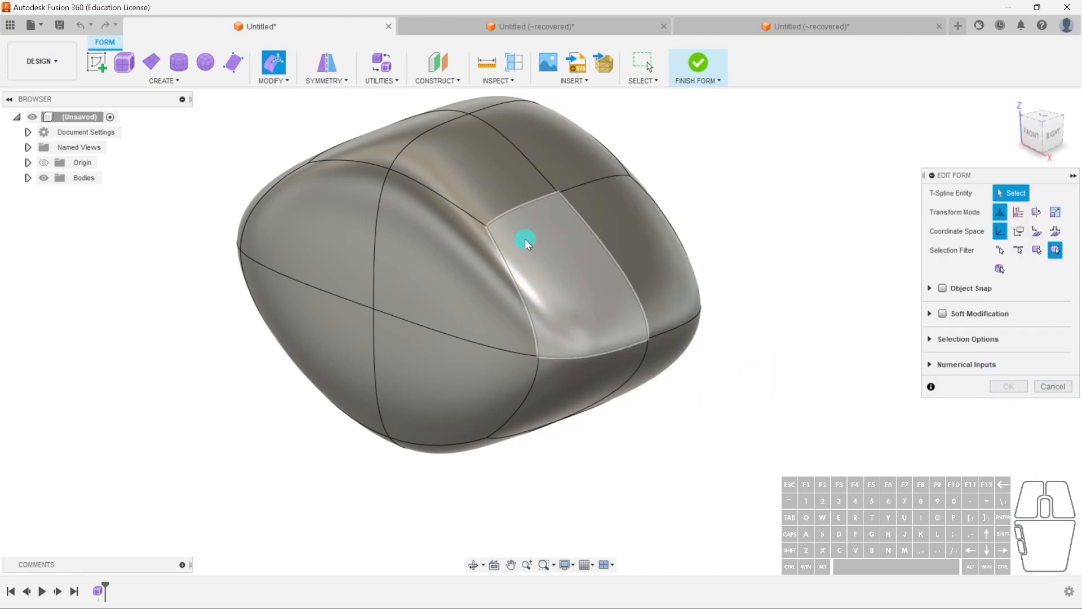
double_click(576, 224)
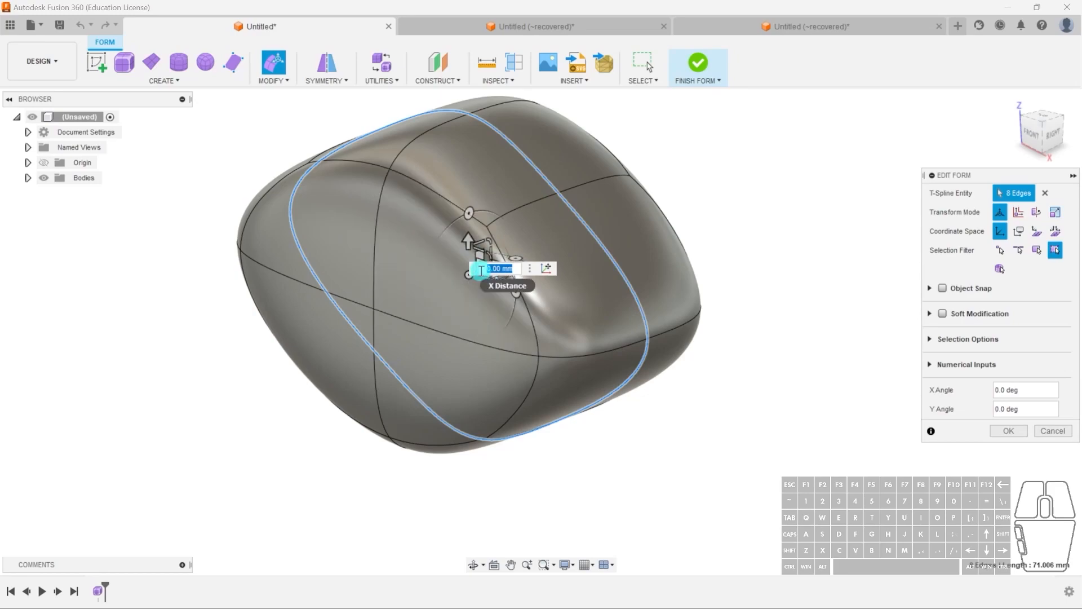
drag(488, 252, 523, 236)
click(835, 157)
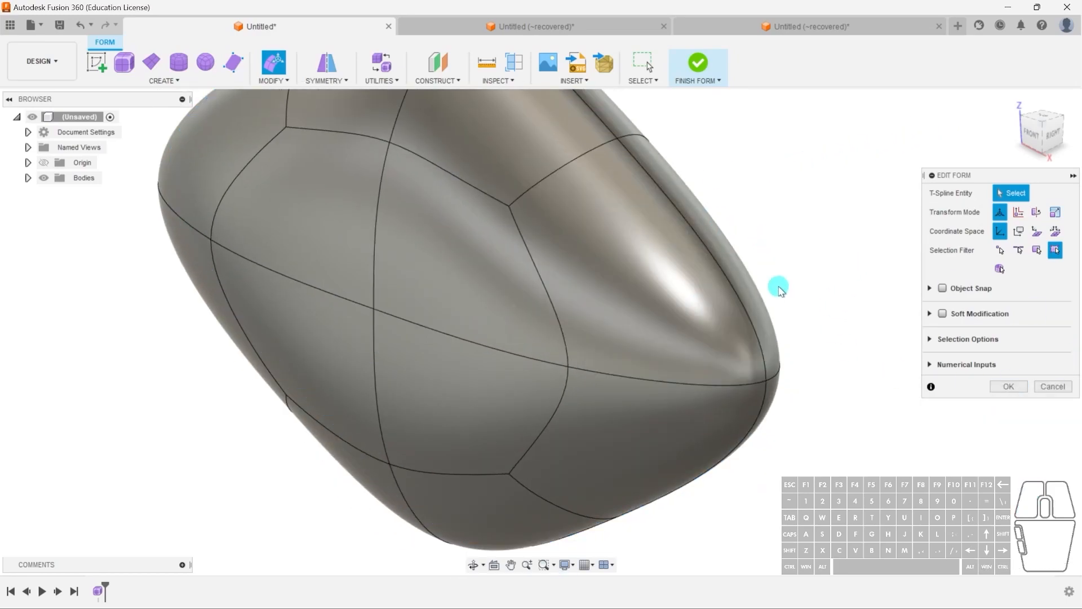
key(ctrl+z)
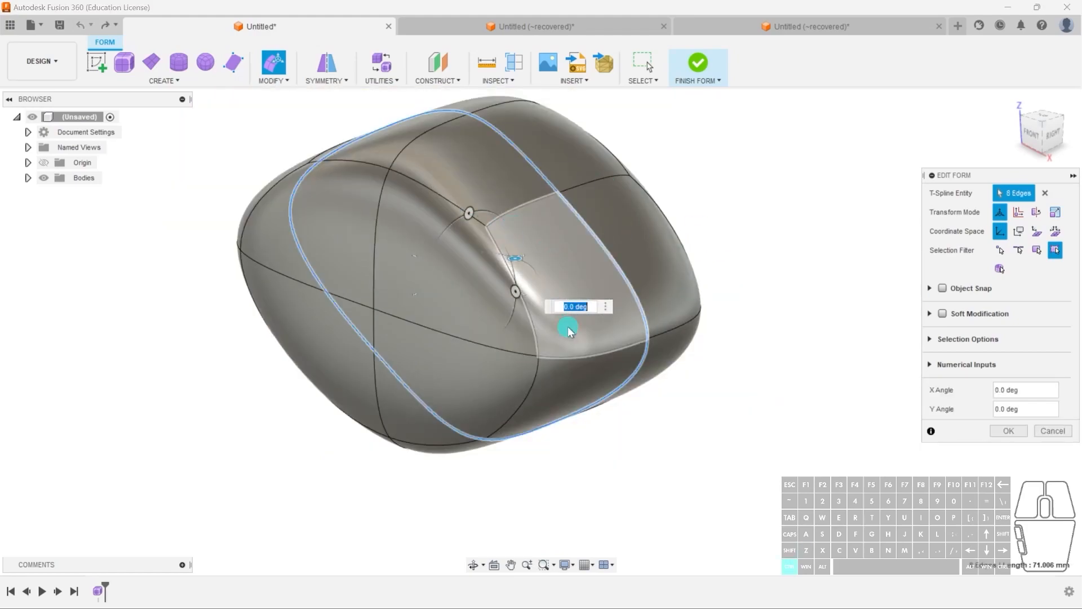
Reselect the middle edge loop parallel to the front and enlarge it evenly in X and Z.
click(708, 258)
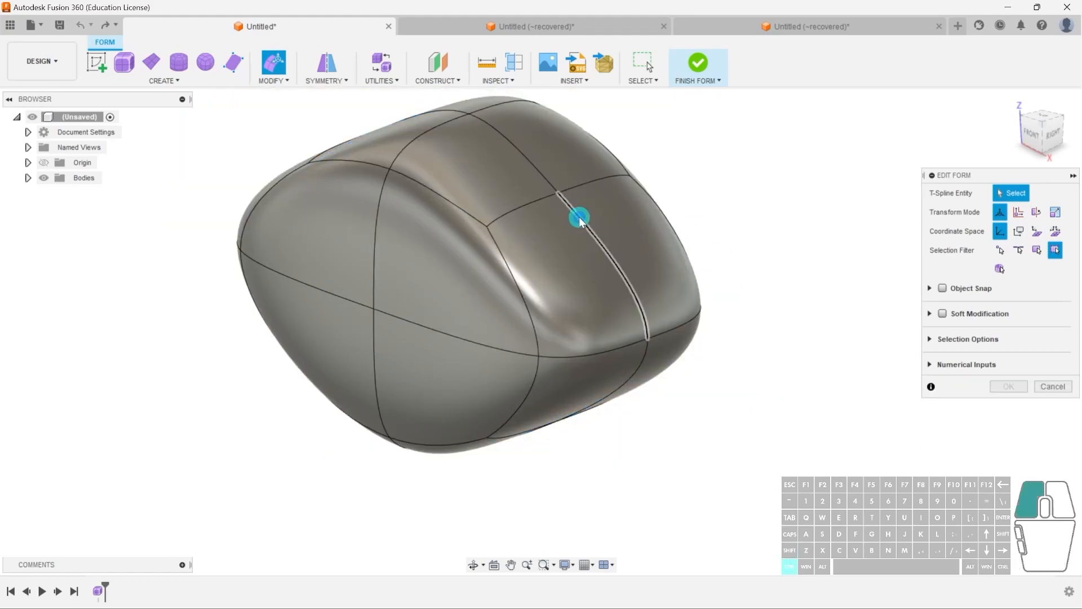
double_click(581, 219)
drag(490, 256, 326, 321)
click(401, 256)
Try moving the vertex at the form's right end by -21 mm along X, and cancel the move.
click(776, 398)
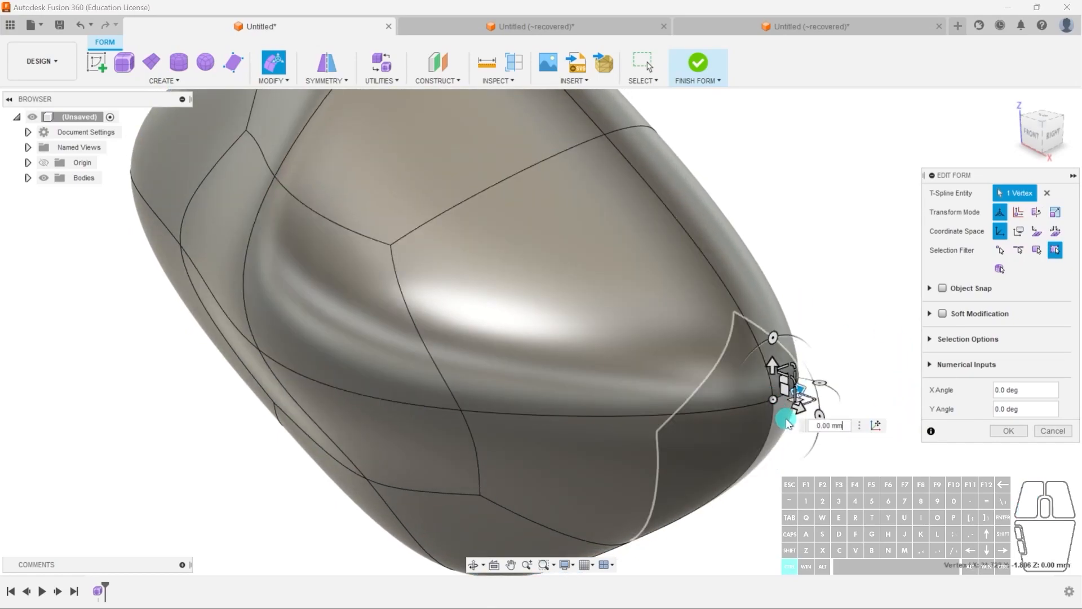
drag(778, 400, 542, 289)
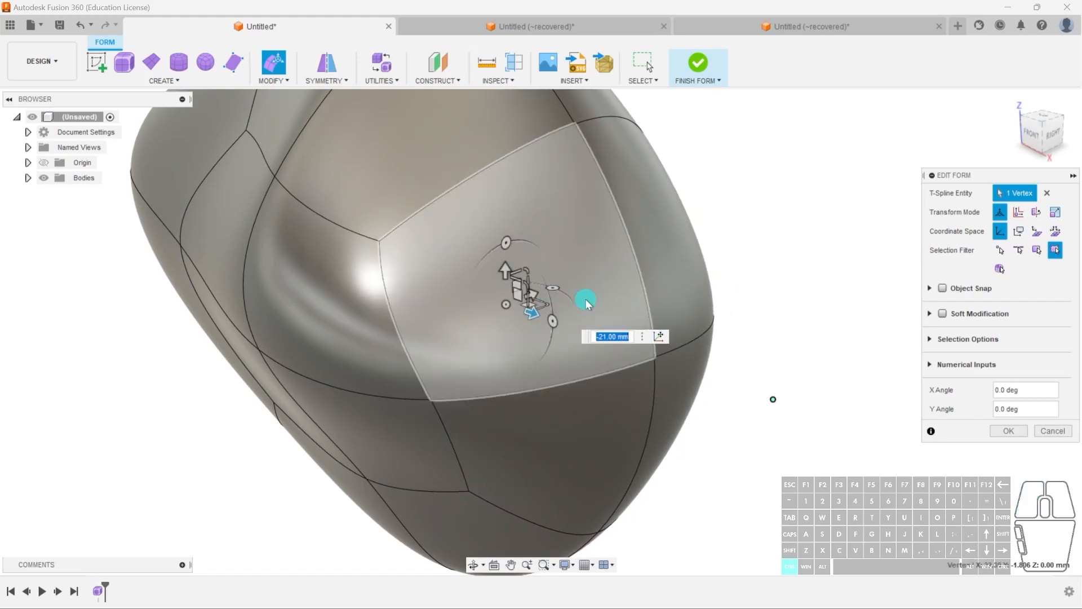
key(Escape)
Examine the enlarged form and its middle edge loops from the front and the side.
scroll(825, 304, down, 3)
shift+middle_drag(803, 358, 647, 371)
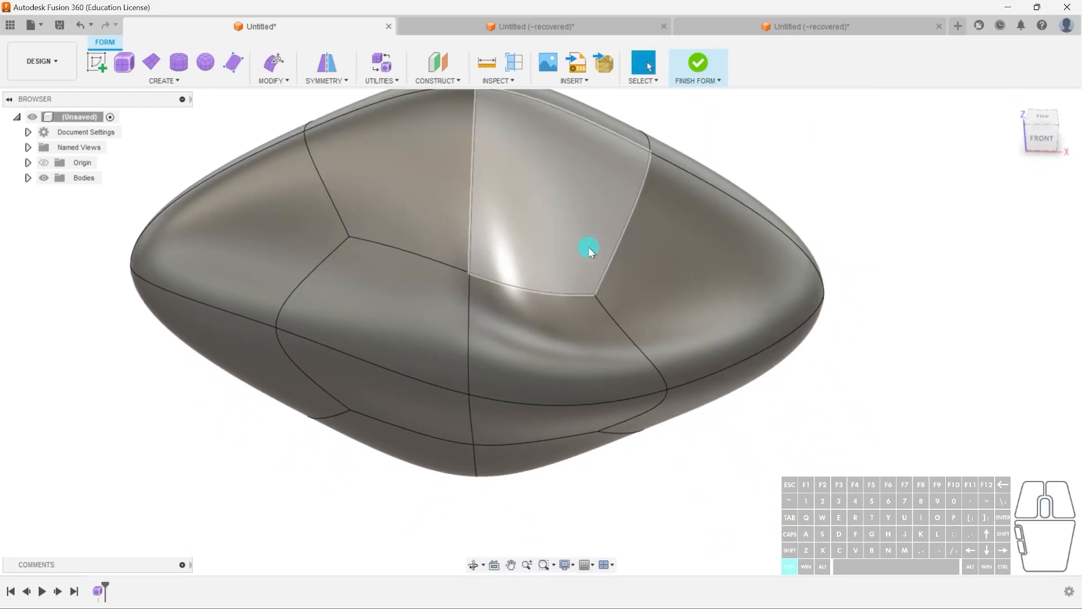
middle_drag(586, 248, 706, 289)
click(280, 65)
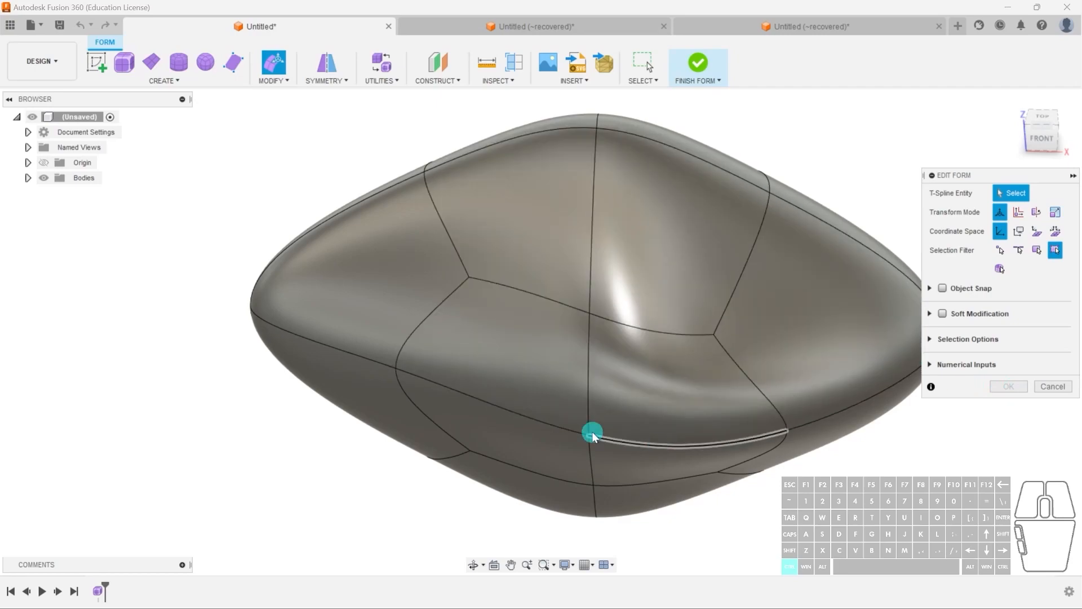
shift+middle_drag(630, 404, 365, 337)
middle_drag(555, 335, 570, 379)
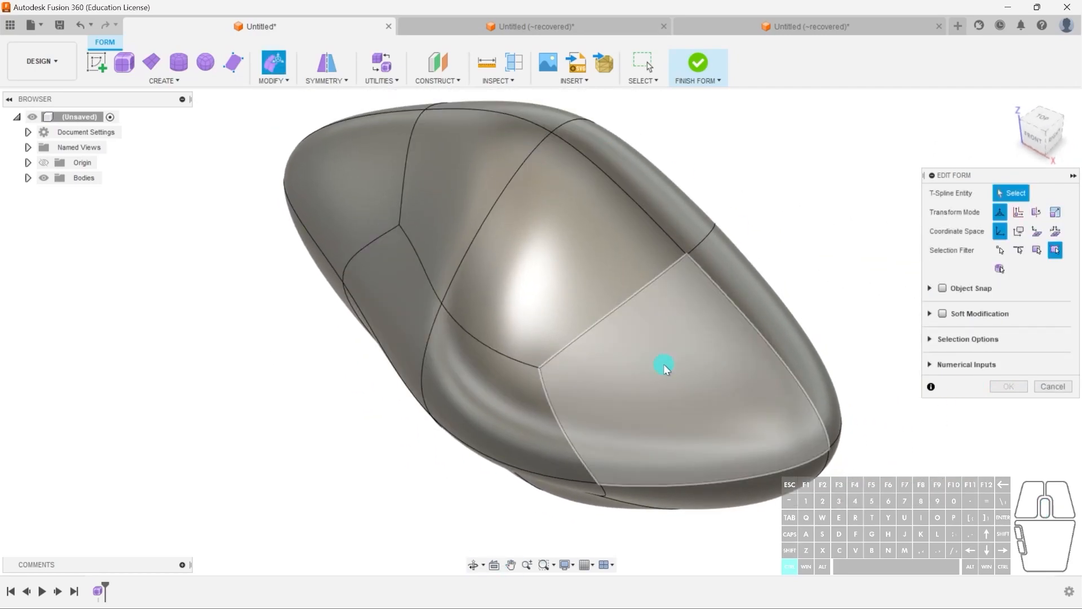
click(1053, 387)
shift+middle_drag(427, 314, 471, 198)
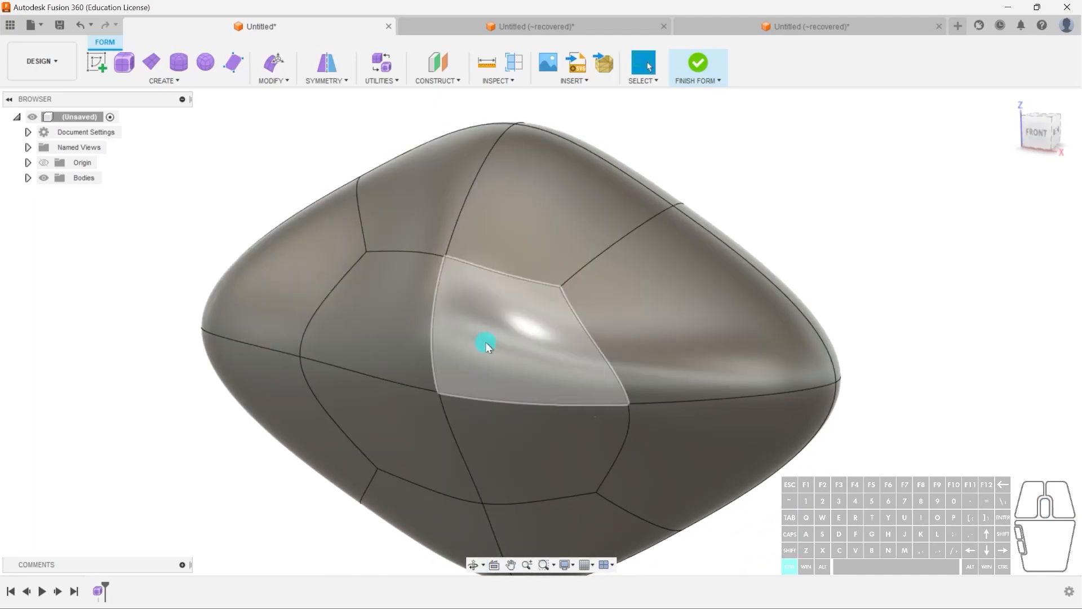
Undo the last three edge-loop scalings of the form box.
key(ctrl+z)
key(ctrl+z)
key(ctrl+z)
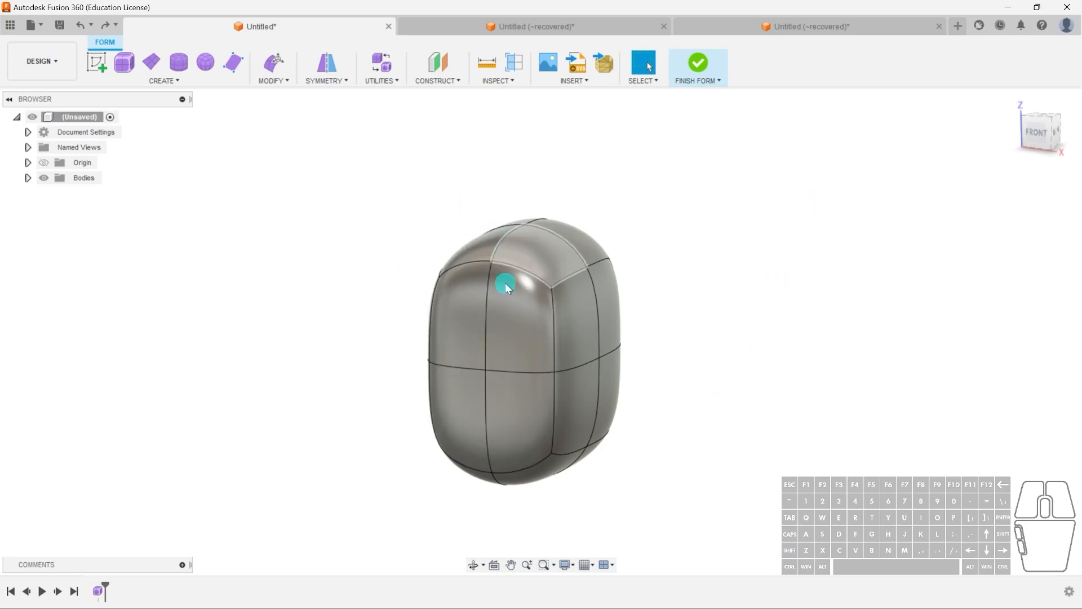
From the front view, widen the form by scaling its horizontal middle edge loop along X with Edit Form.
click(1029, 136)
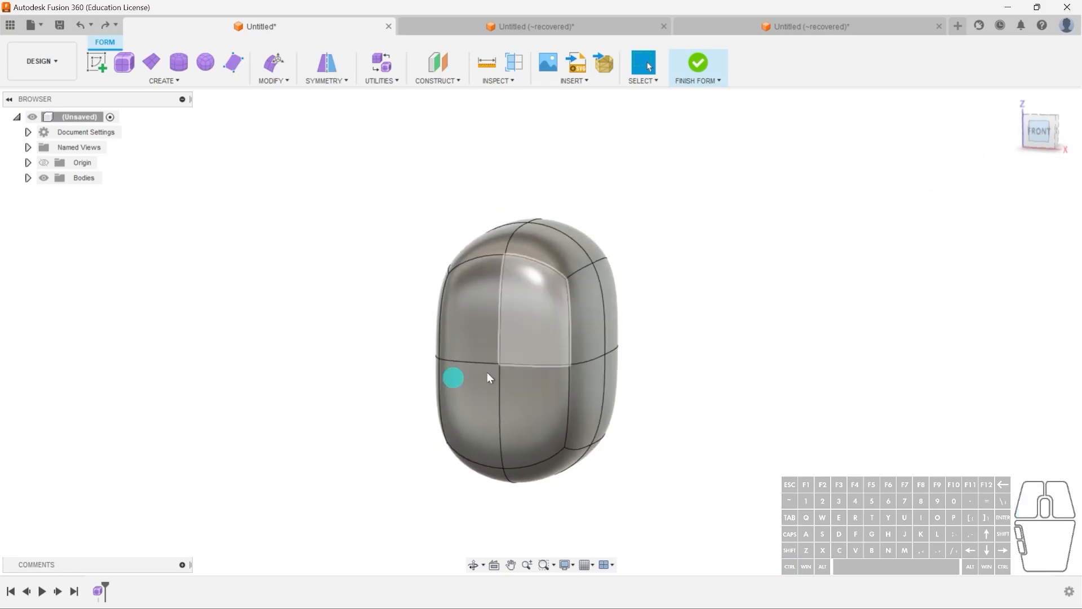
click(515, 350)
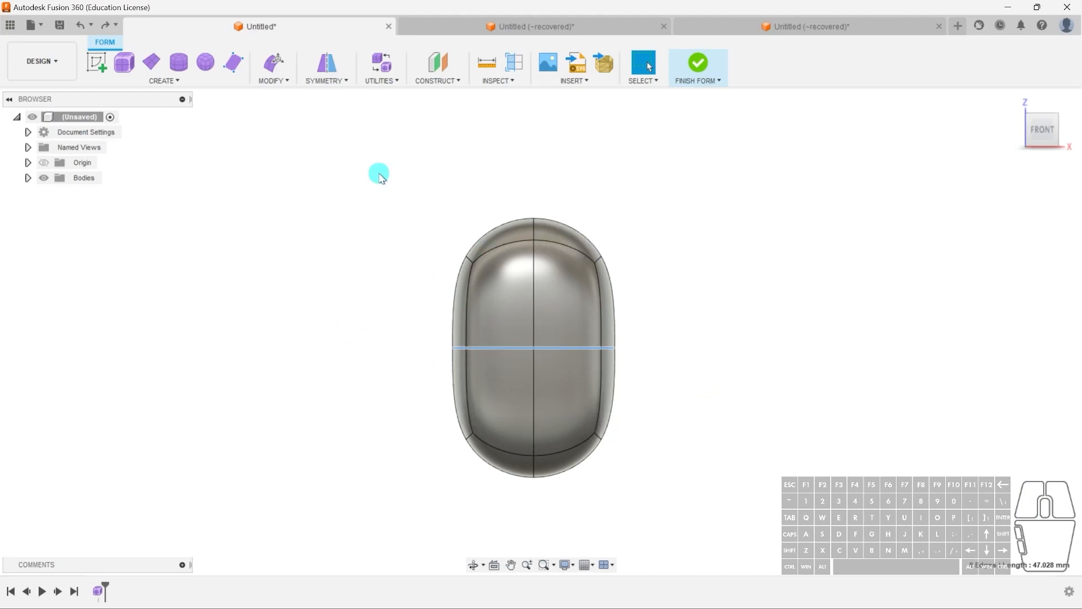
click(273, 66)
drag(561, 332, 583, 332)
click(1023, 437)
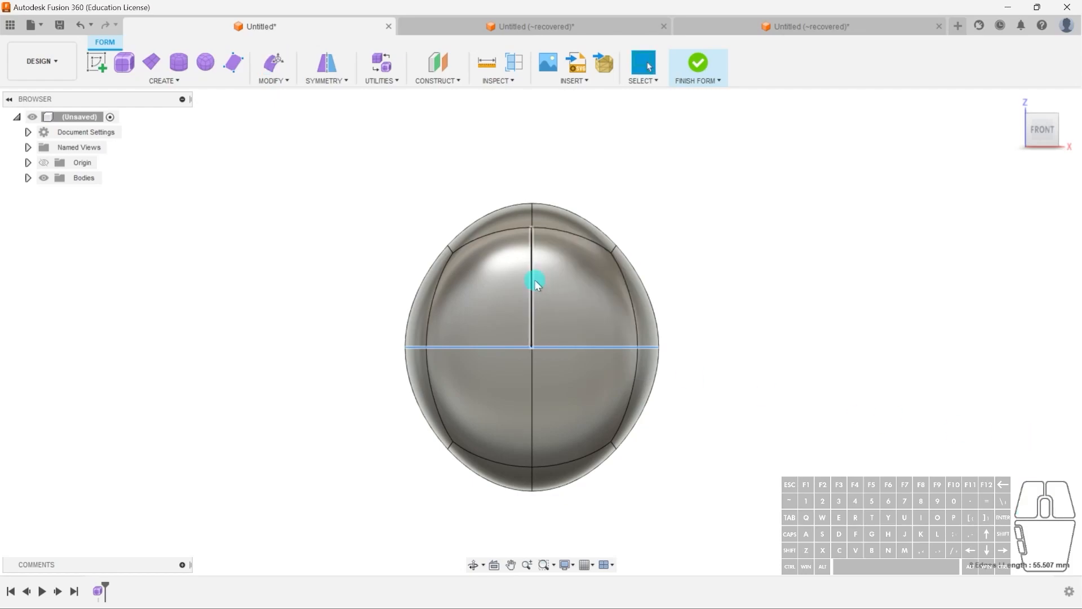
Scale the vertical middle edge loop along Z by a factor of 0.904 with Edit Form.
click(531, 272)
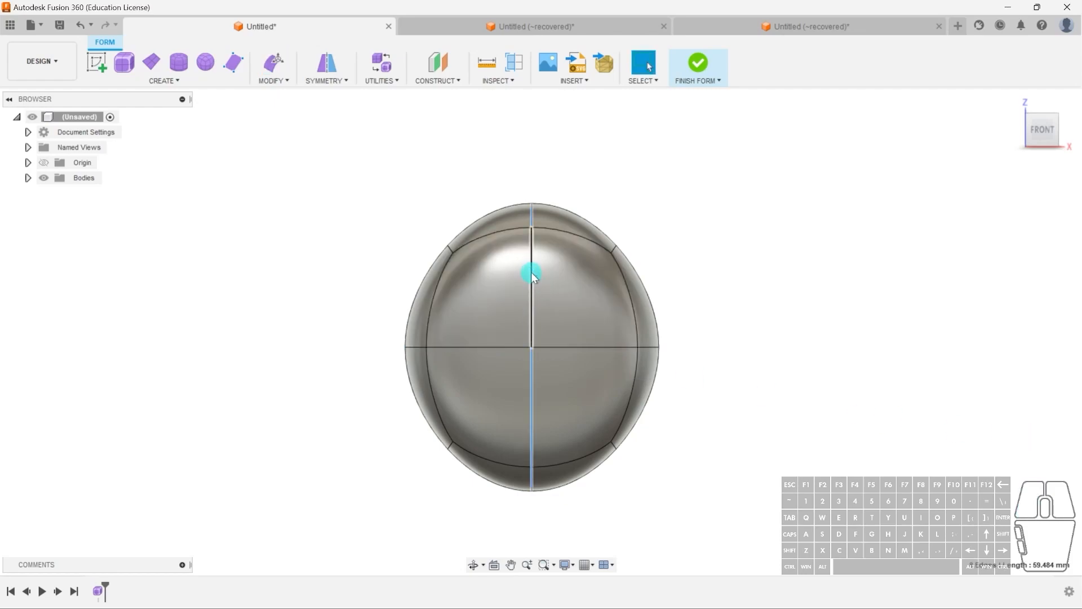
click(273, 62)
drag(550, 314, 546, 322)
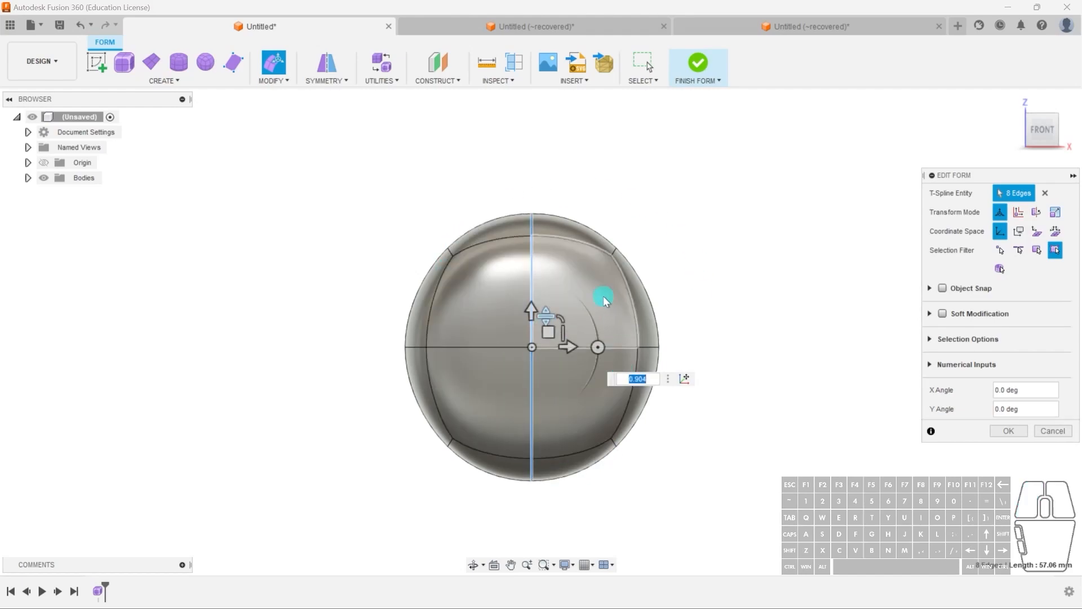
click(1008, 431)
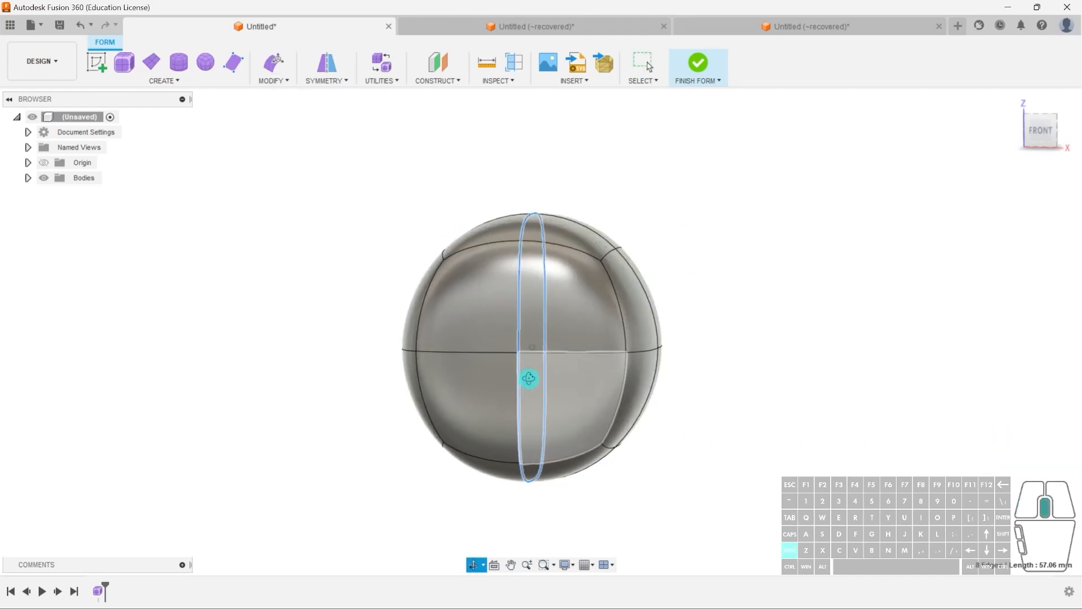
Inspect the rounded form from the front, right and back, and clear the edge selection.
shift+middle_drag(536, 374, 491, 181)
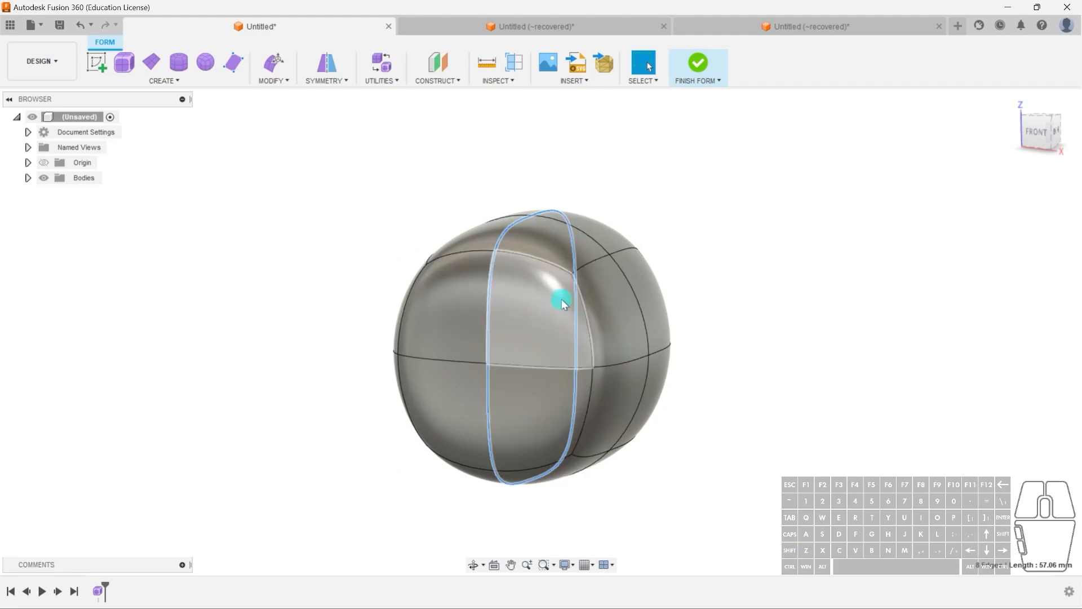
shift+middle_drag(785, 448, 643, 333)
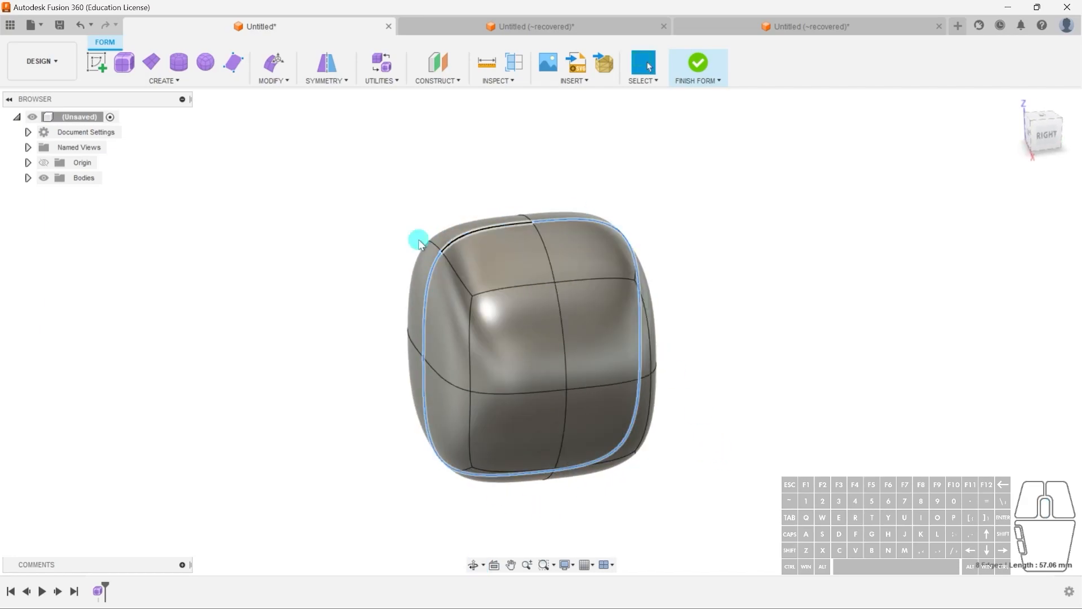
shift+middle_drag(674, 428, 447, 417)
click(804, 319)
click(436, 496)
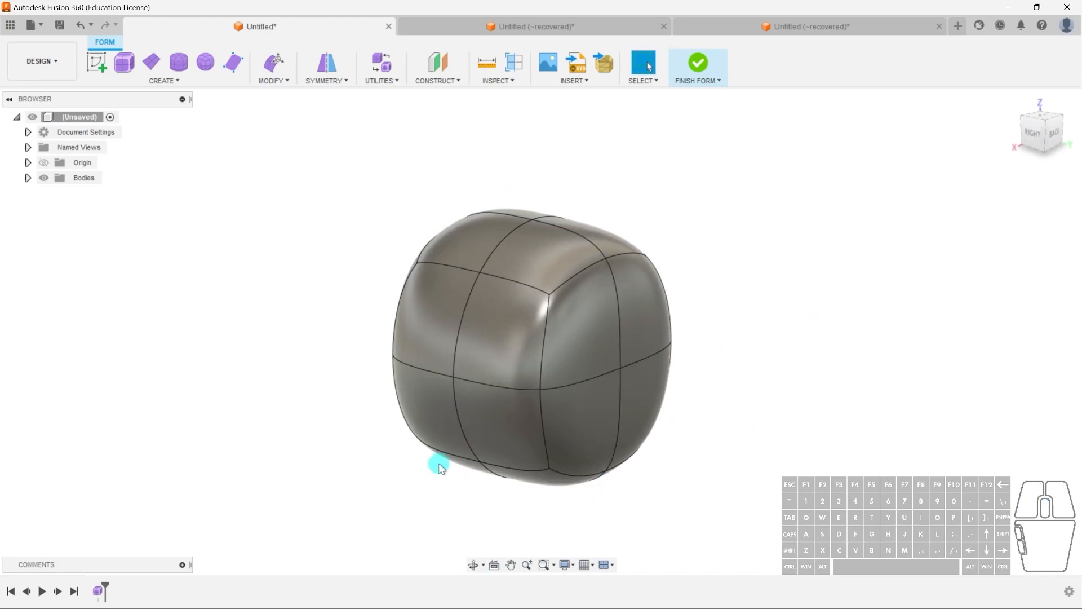
click(521, 417)
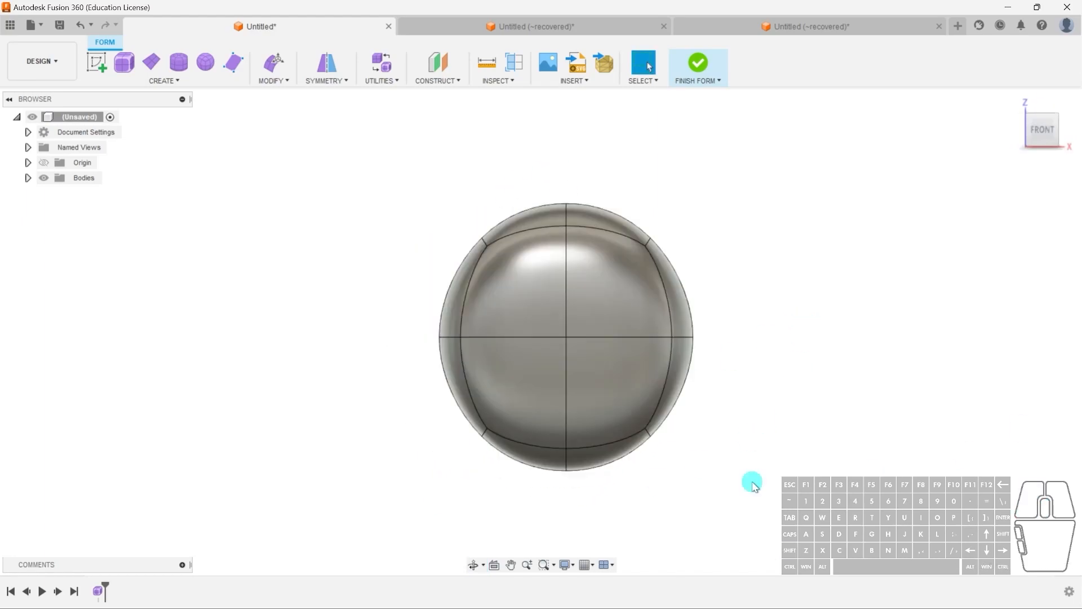
Select the ring of eight side faces in the back half together with the four back faces.
shift+middle_drag(768, 386, 640, 428)
click(594, 365)
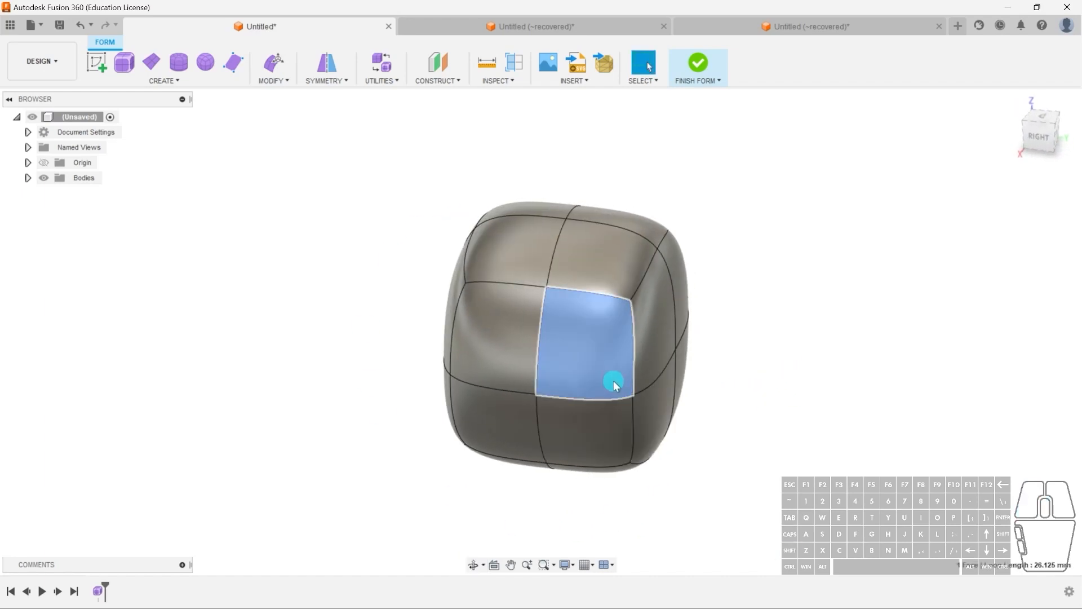
shift+middle_drag(901, 378, 883, 357)
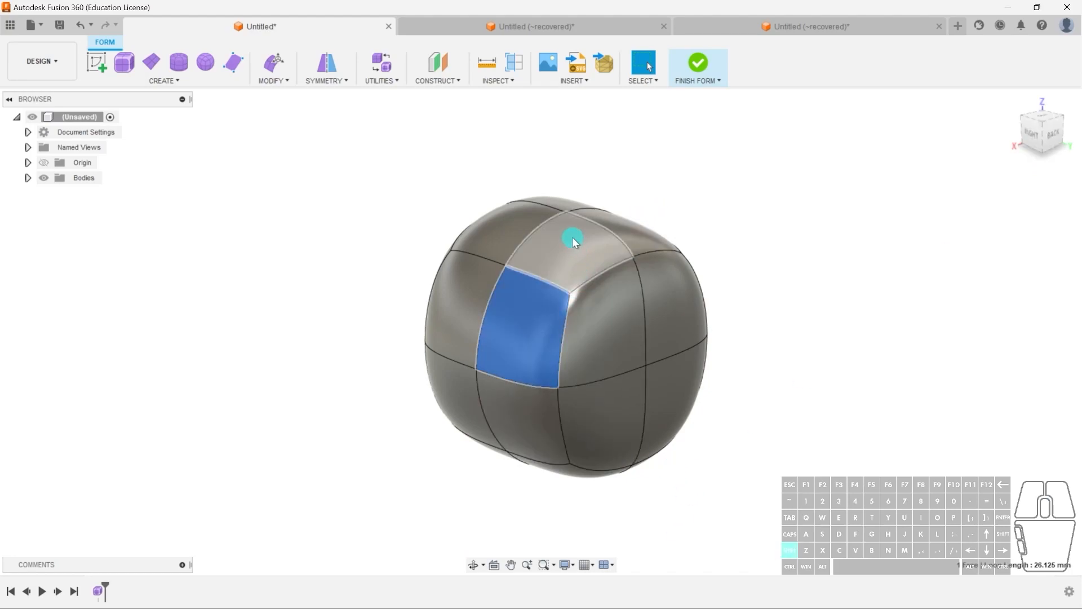
shift+double_click(568, 254)
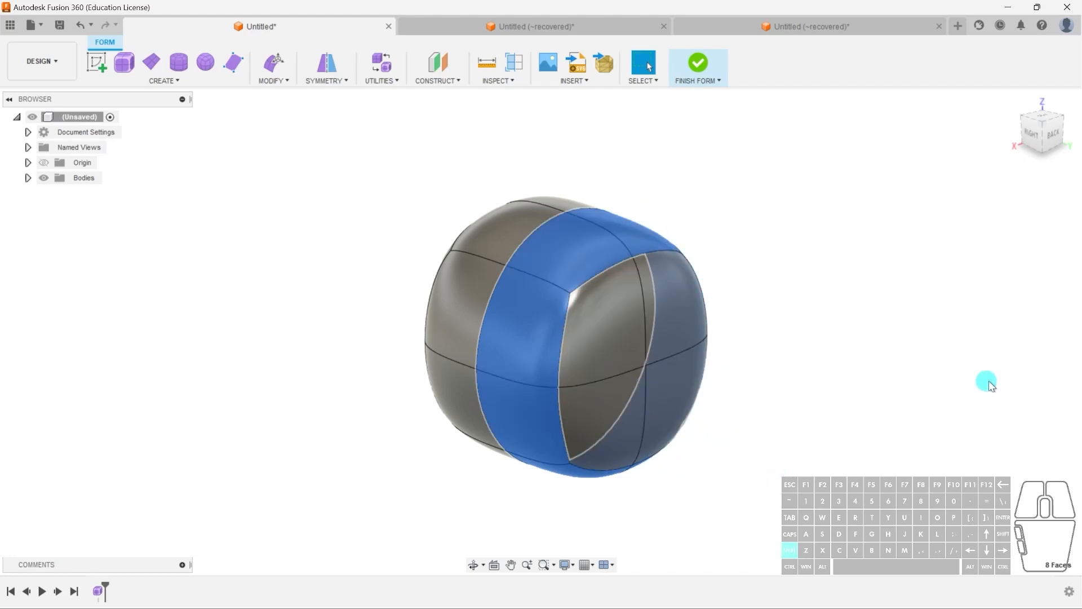
shift+click(611, 306)
shift+click(685, 316)
shift+click(635, 416)
shift+click(663, 405)
shift+middle_drag(682, 523, 653, 490)
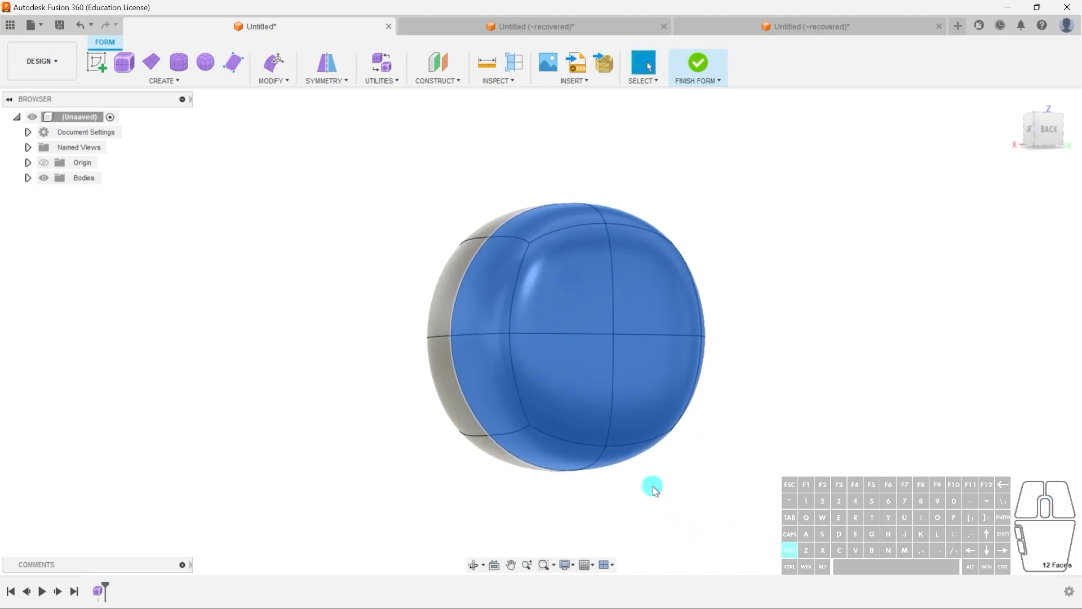
shift+middle_drag(517, 371, 444, 393)
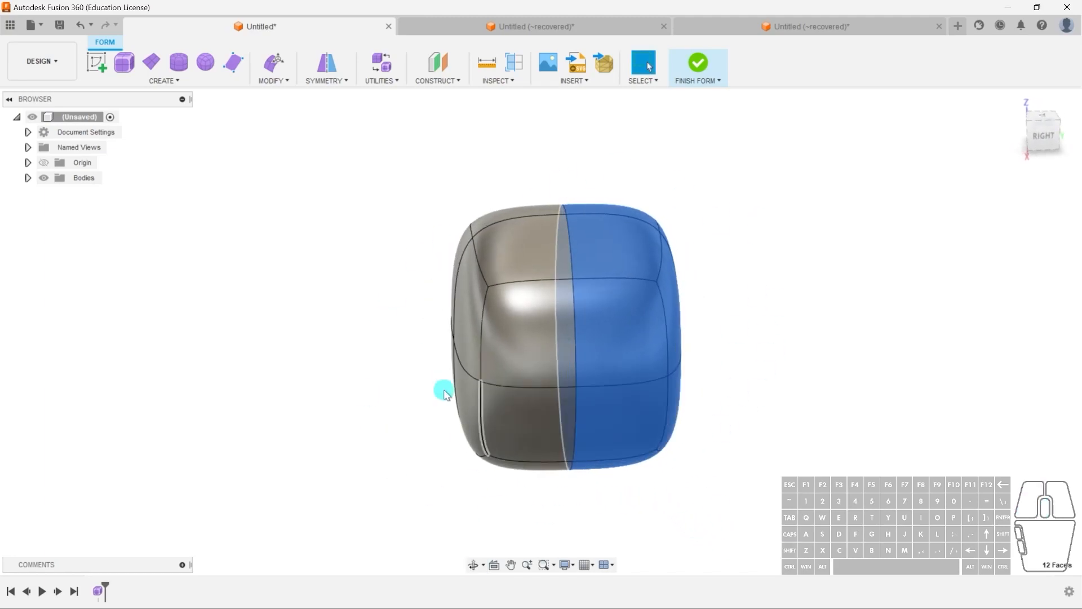
Move the selected back-half faces 7 mm outward along Y with Edit Form to lengthen the form.
click(272, 63)
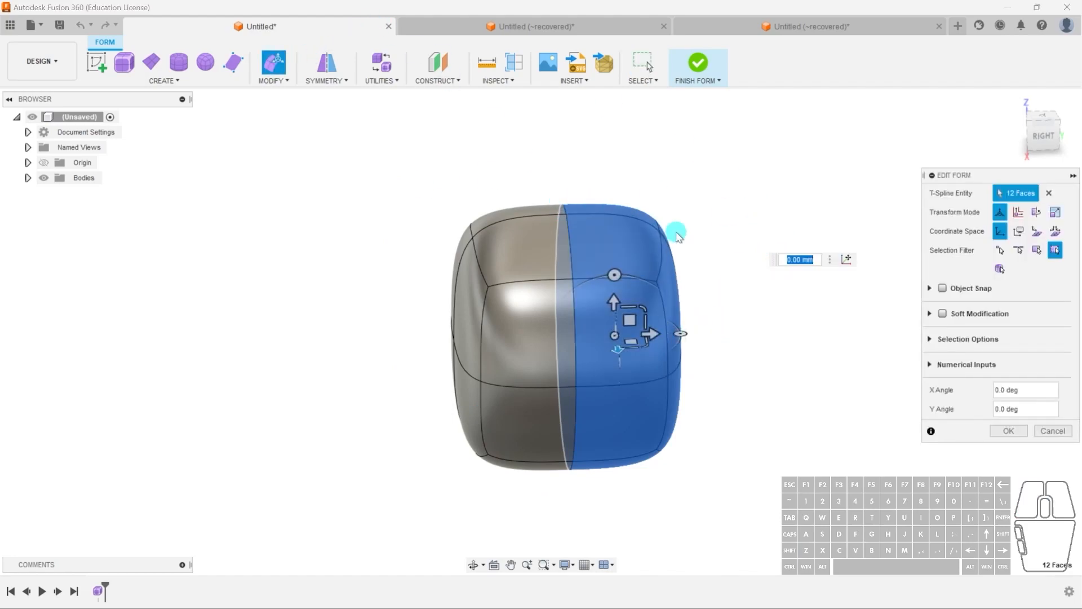
shift+middle_drag(679, 430, 678, 400)
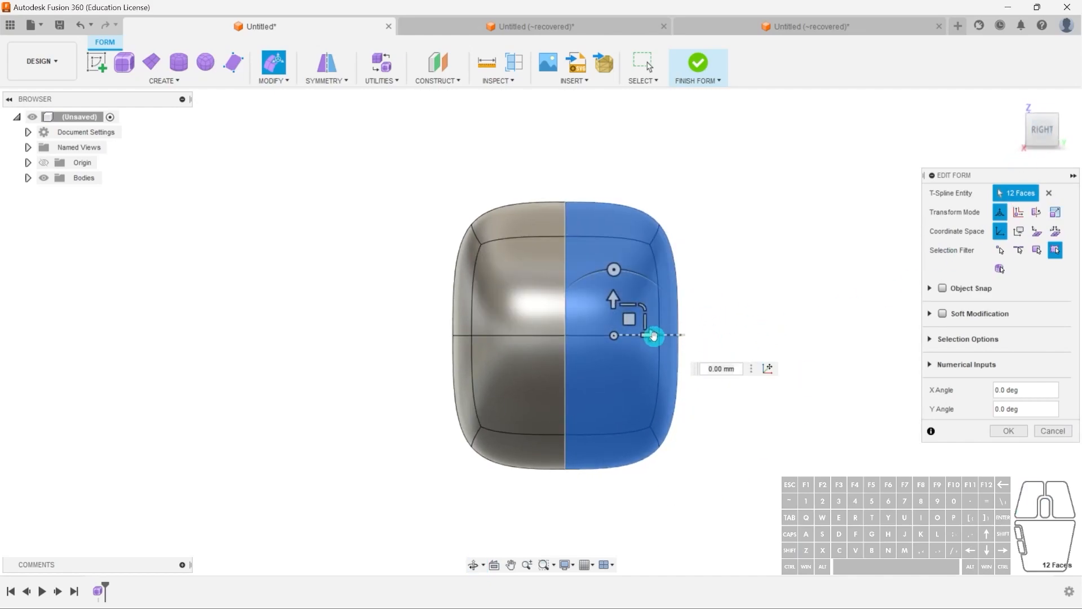
drag(654, 336, 721, 316)
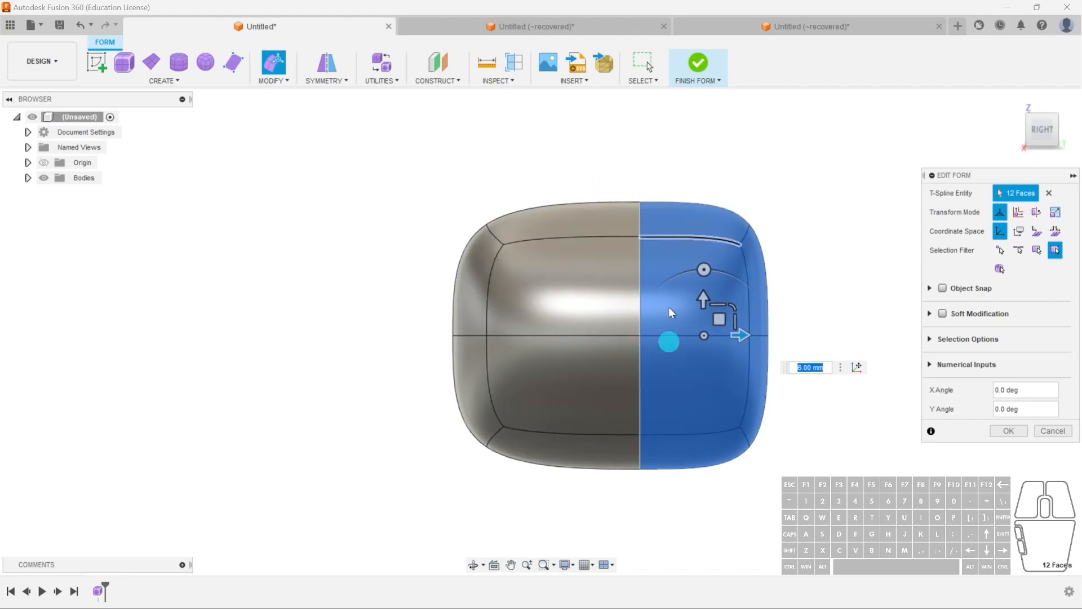
drag(748, 336, 762, 336)
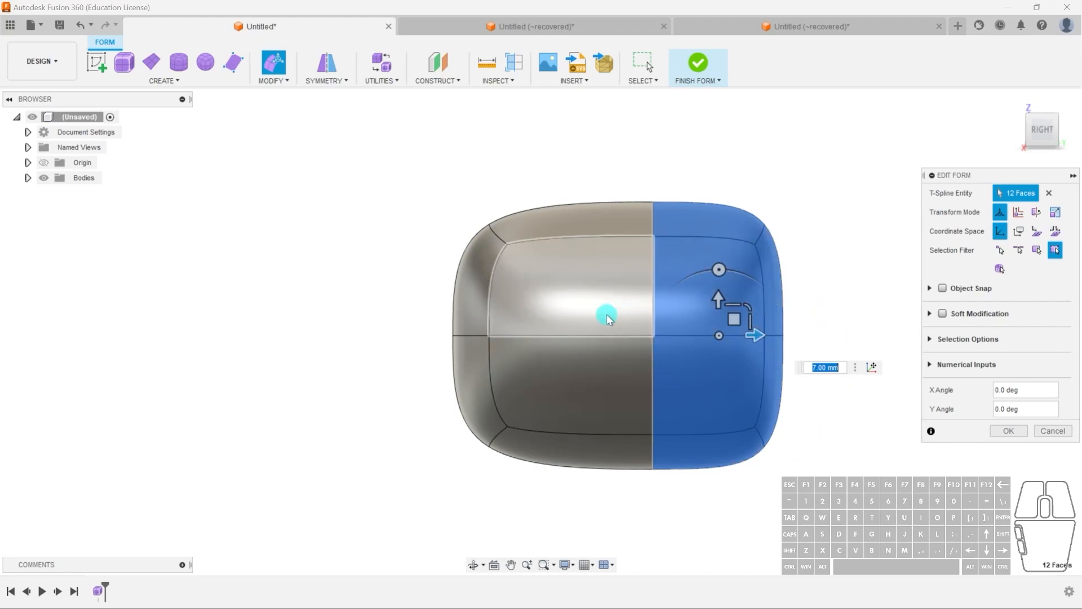
shift+middle_drag(732, 377, 874, 387)
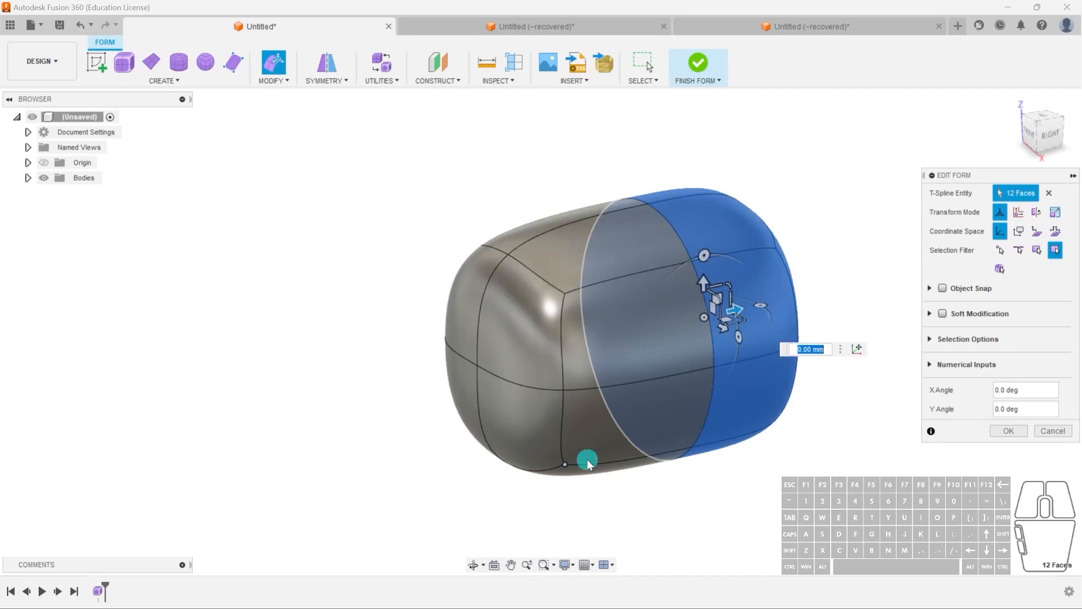
Move the back-half faces another 1 mm along Y, finish the edit and clear the selection.
shift+middle_drag(746, 468, 776, 447)
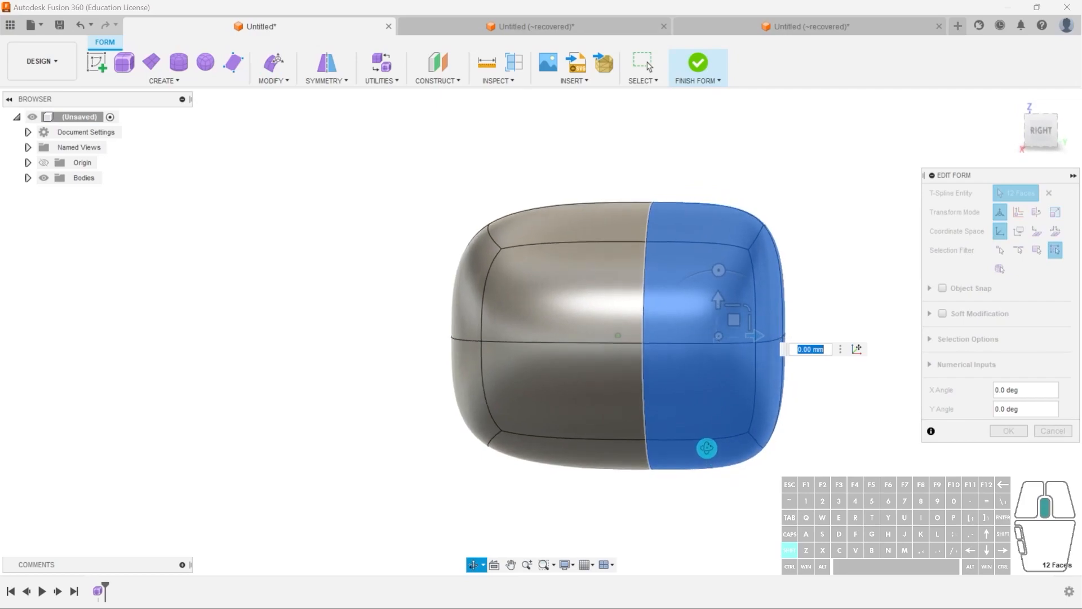
drag(751, 336, 775, 336)
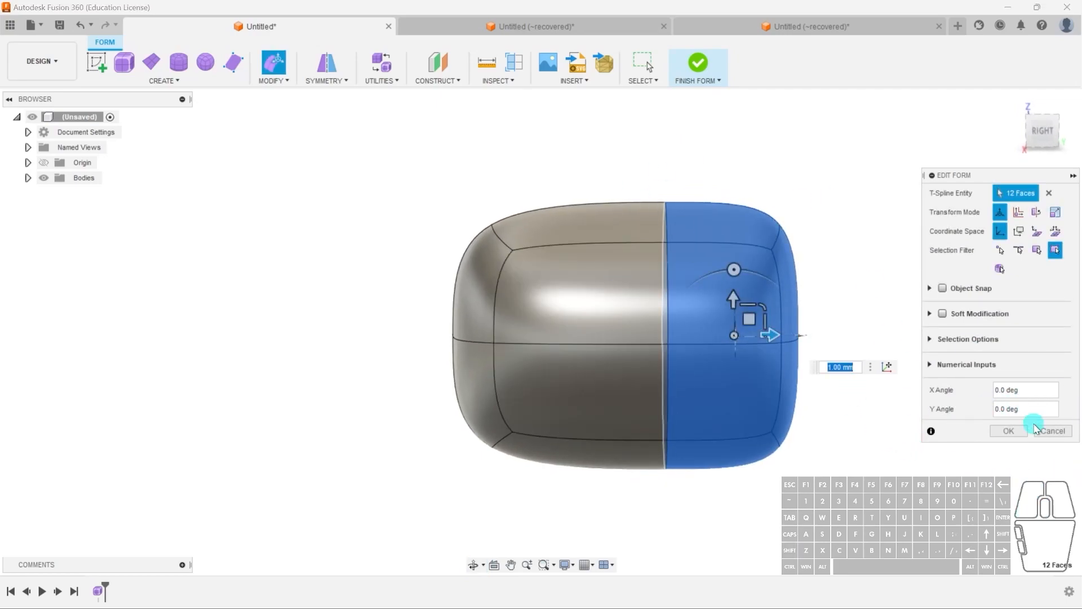
click(1009, 430)
click(863, 449)
mouse_move(863, 449)
shift+middle_down()
mouse_move(846, 435)
mouse_move(924, 452)
mouse_move(991, 432)
mouse_move(954, 357)
mouse_move(870, 328)
mouse_move(825, 377)
mouse_move(821, 445)
mouse_move(894, 447)
mouse_move(868, 433)
shift+middle_up()
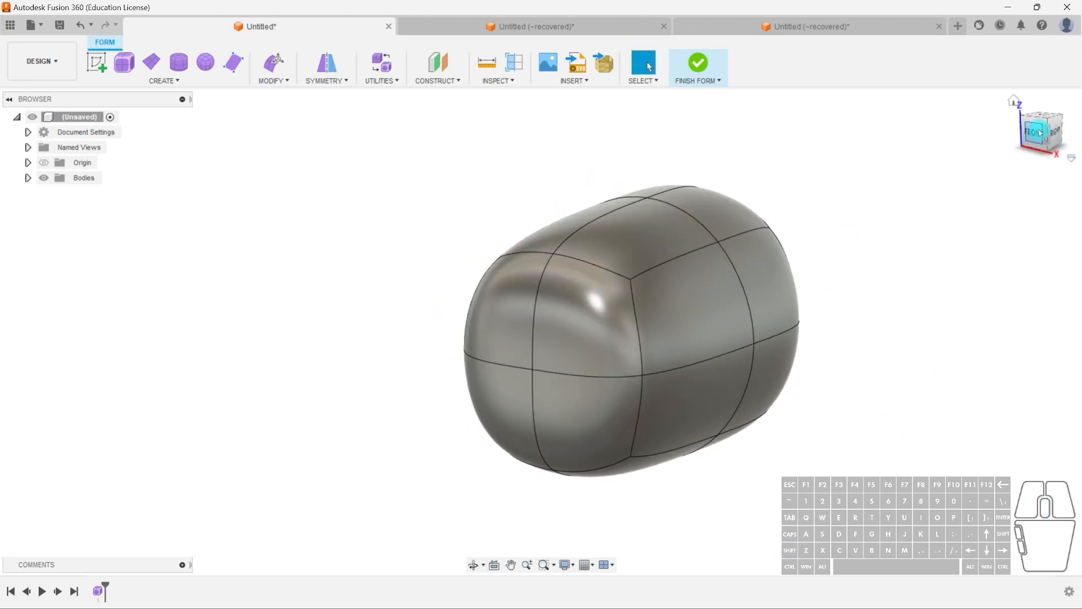
Select the four front faces of the form and start Edit Form on them.
shift+click(495, 318)
shift+click(570, 326)
shift+click(573, 410)
shift+click(525, 422)
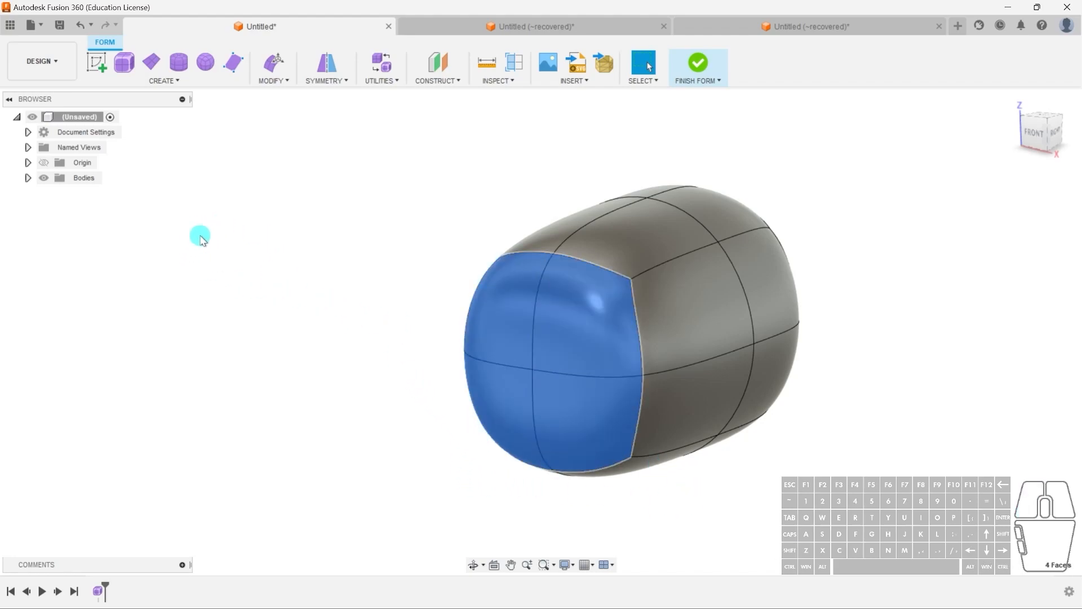
click(273, 62)
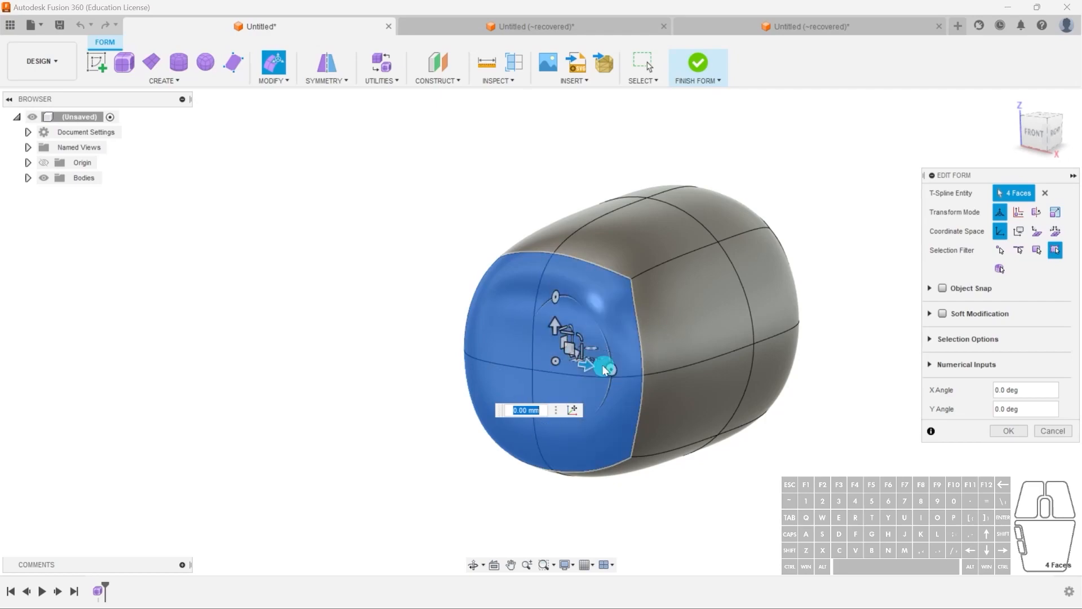
Try insetting the front faces by scaling them to about 0.889 and 0.98 with Edit Form, and undo both changes.
shift+middle_drag(600, 398, 574, 397)
drag(555, 359, 725, 299)
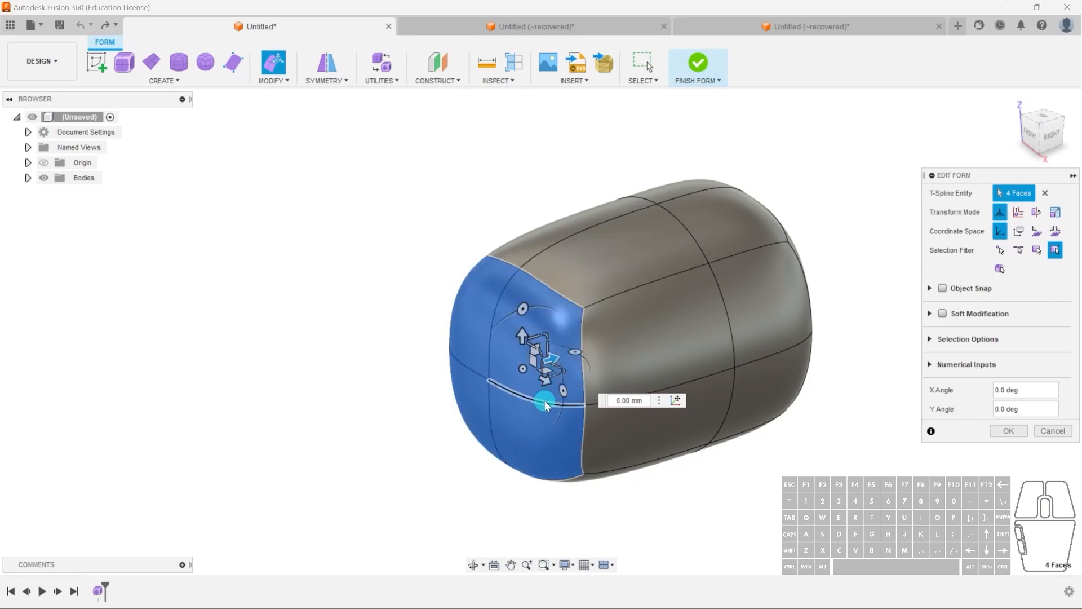
scroll(538, 414, up, 2)
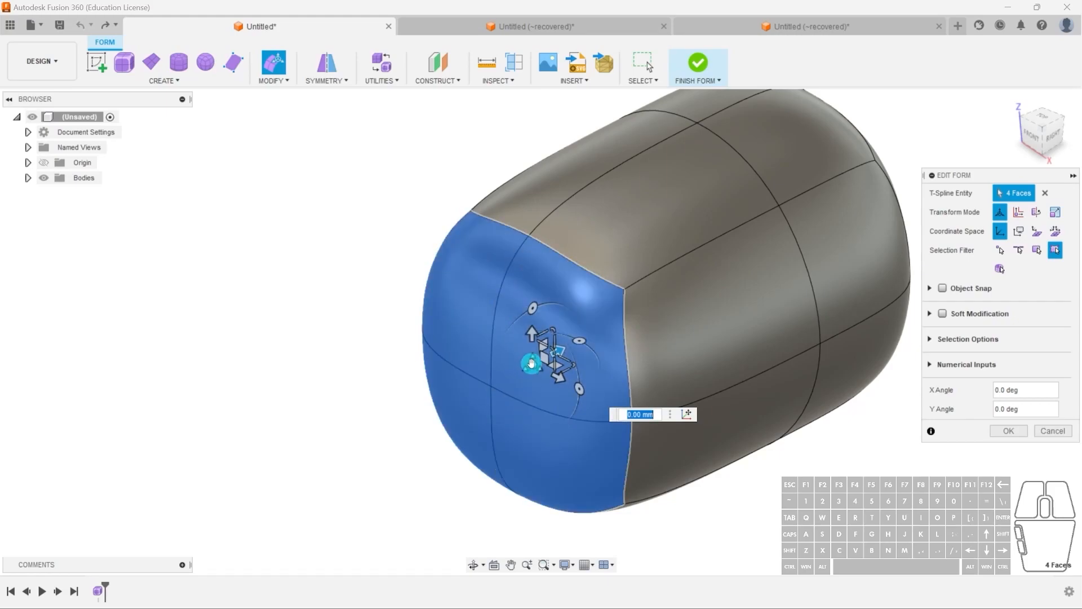
key(alt)
alt+drag(532, 365, 523, 330)
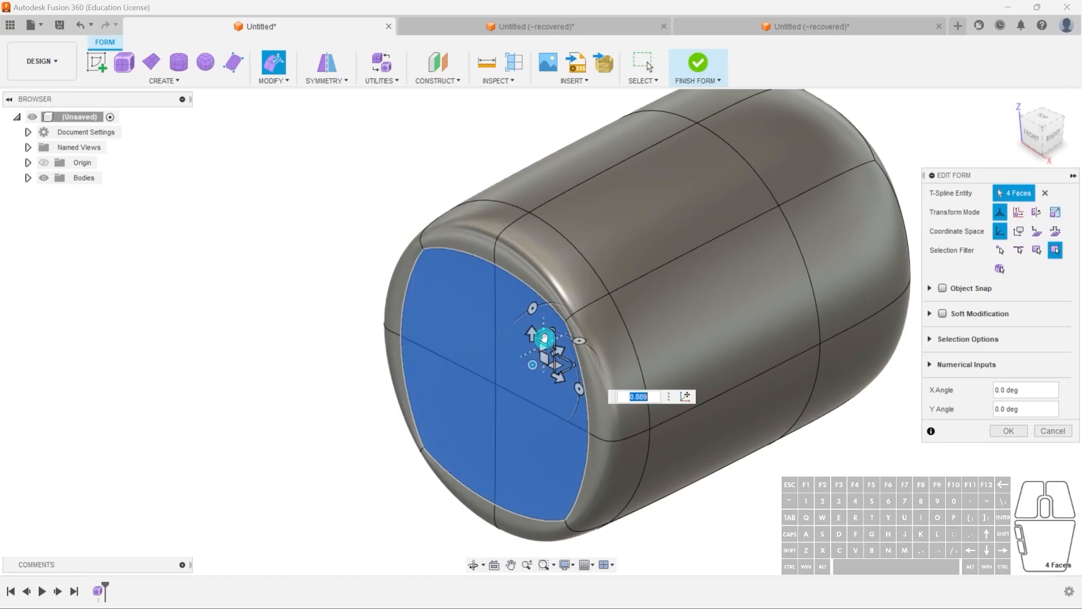
drag(561, 353, 515, 273)
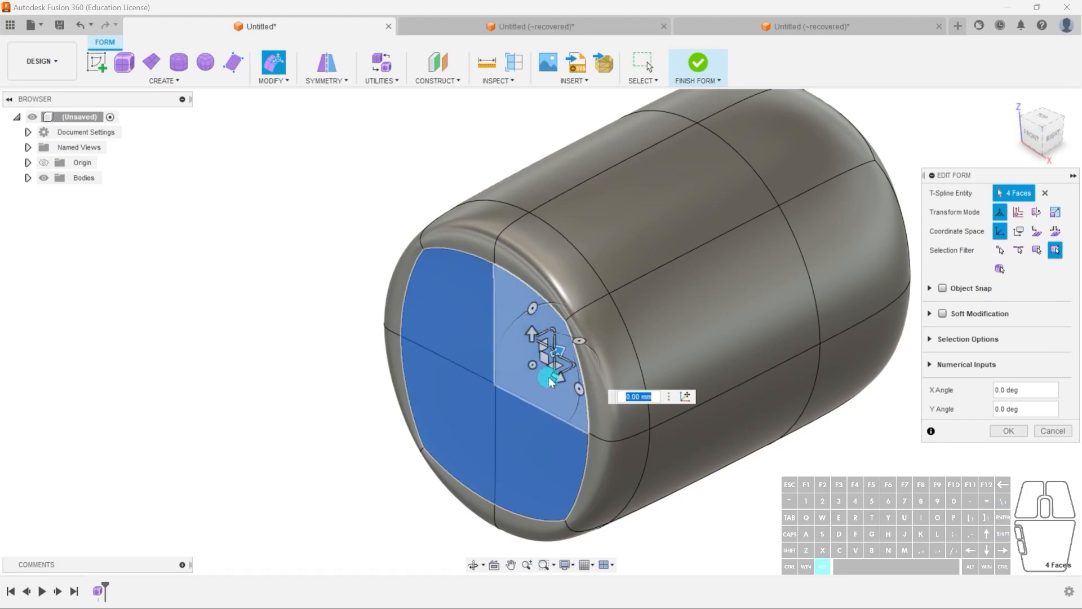
drag(533, 363, 524, 381)
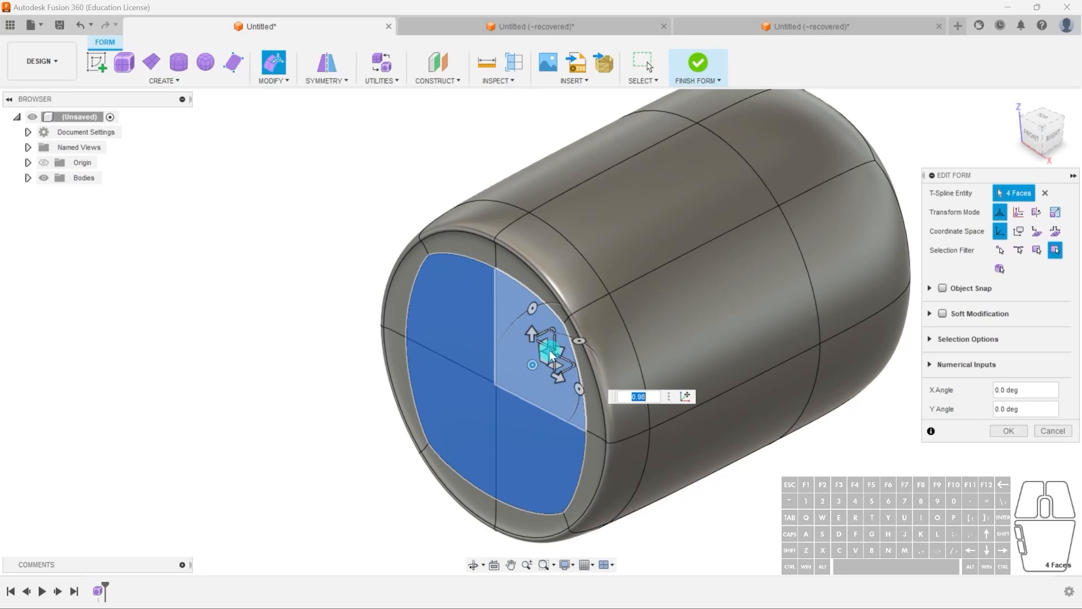
key(ctrl+z)
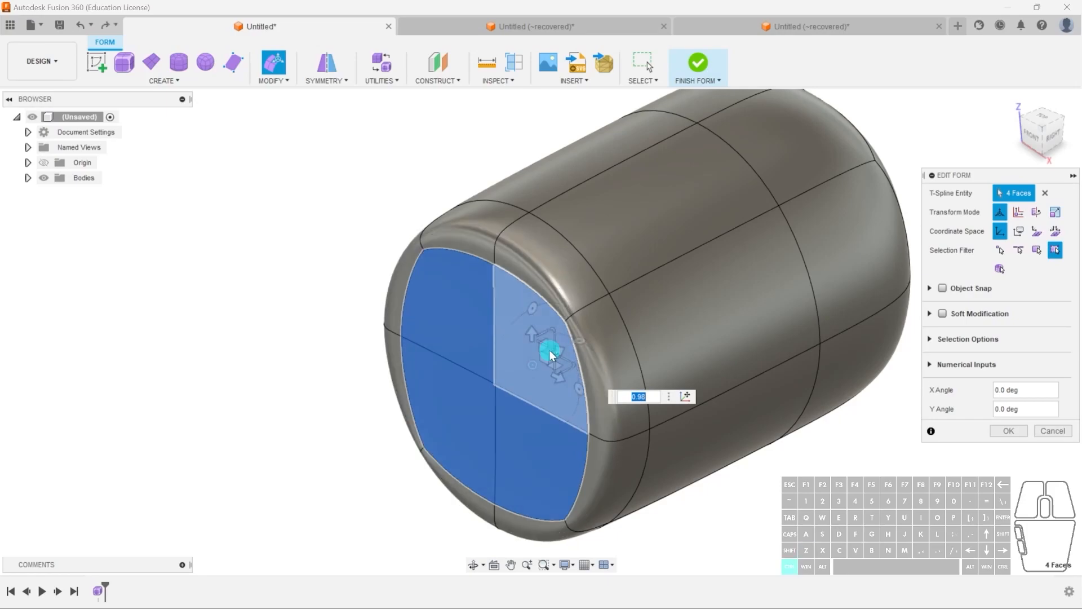
key(ctrl+z)
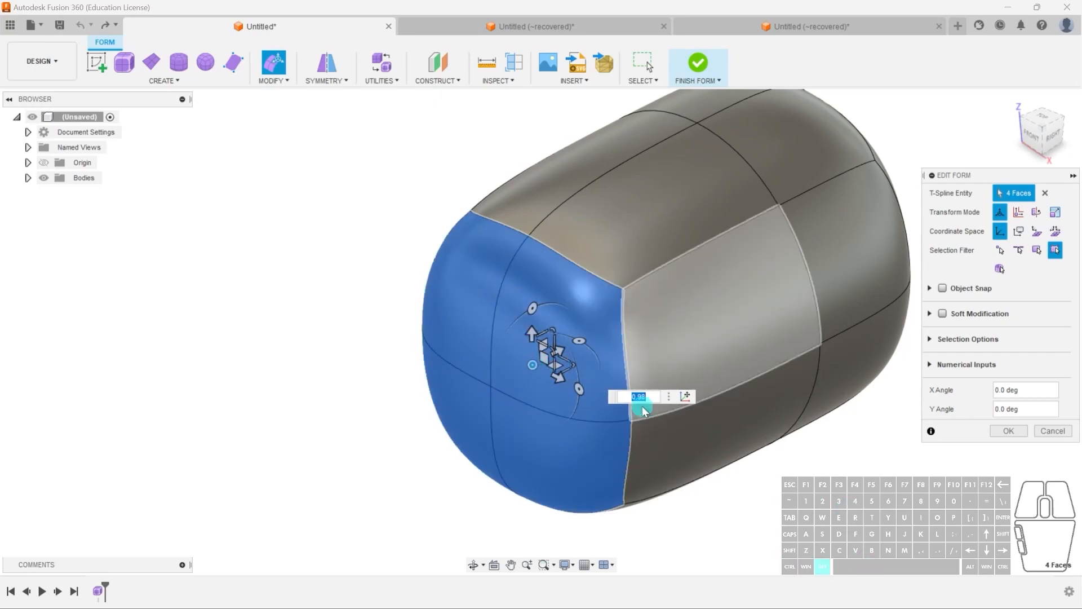
Extrude the four front faces scaled down to about 0.66, and push them deep inside along Y to hollow the form.
mouse_move(532, 366)
alt+mouse_down()
mouse_move(511, 392)
mouse_move(543, 359)
alt+mouse_up()
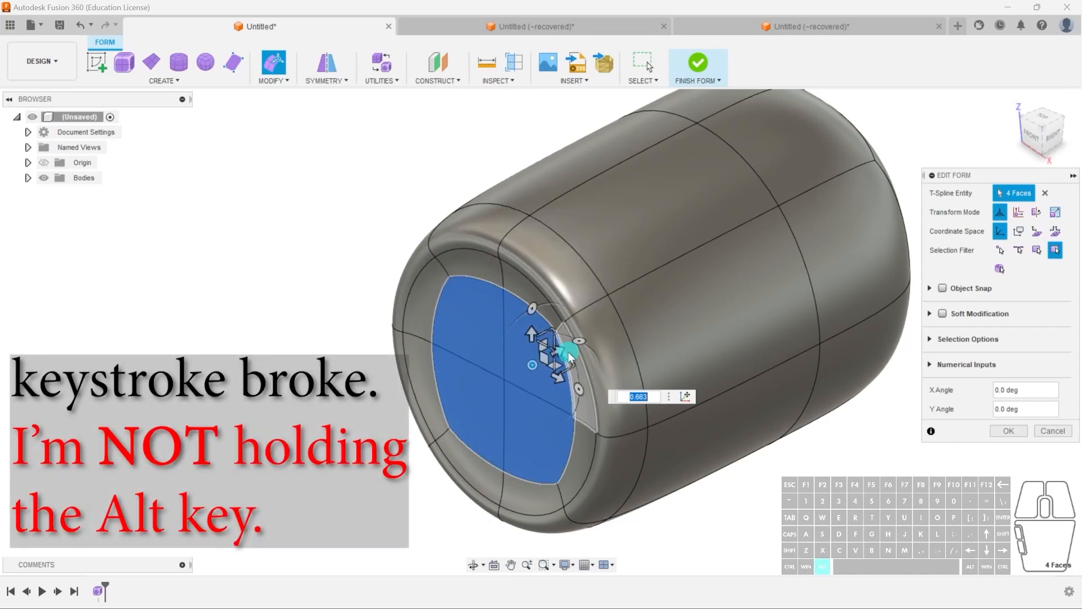
drag(558, 349, 529, 383)
drag(558, 349, 789, 230)
shift+middle_drag(585, 404, 626, 261)
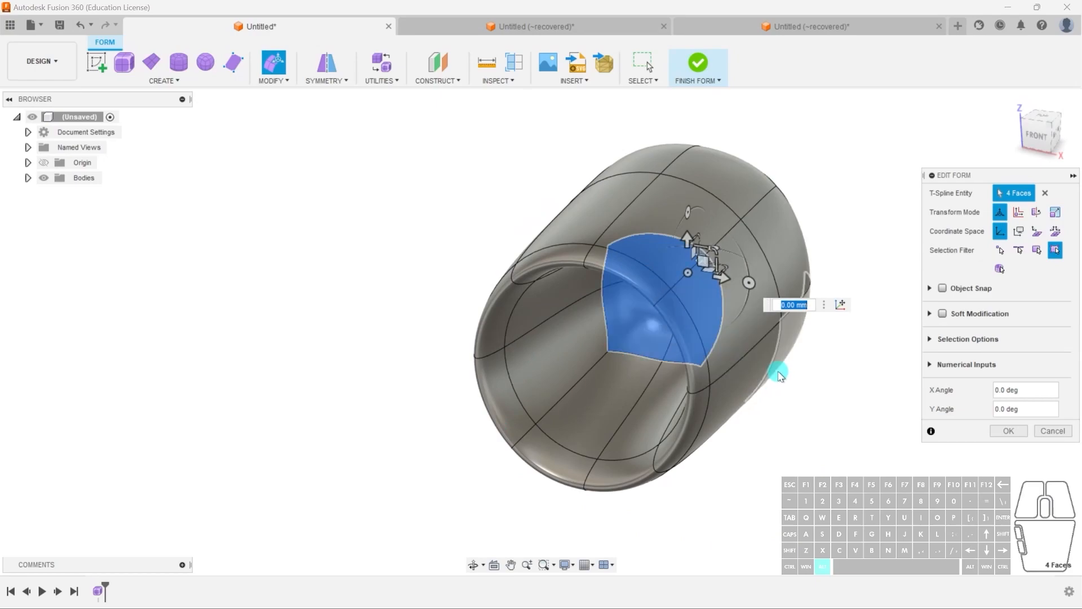
click(1009, 431)
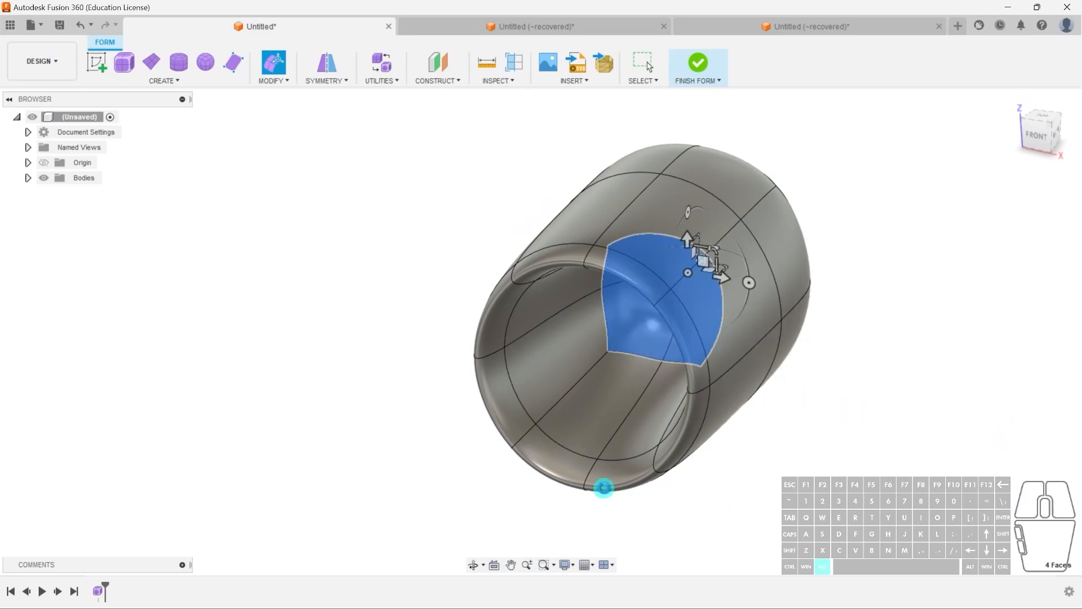
Examine the hollow end's rim by selecting its inner, outer and connecting edge loops, and clear the selection.
shift+middle_drag(597, 481, 549, 280)
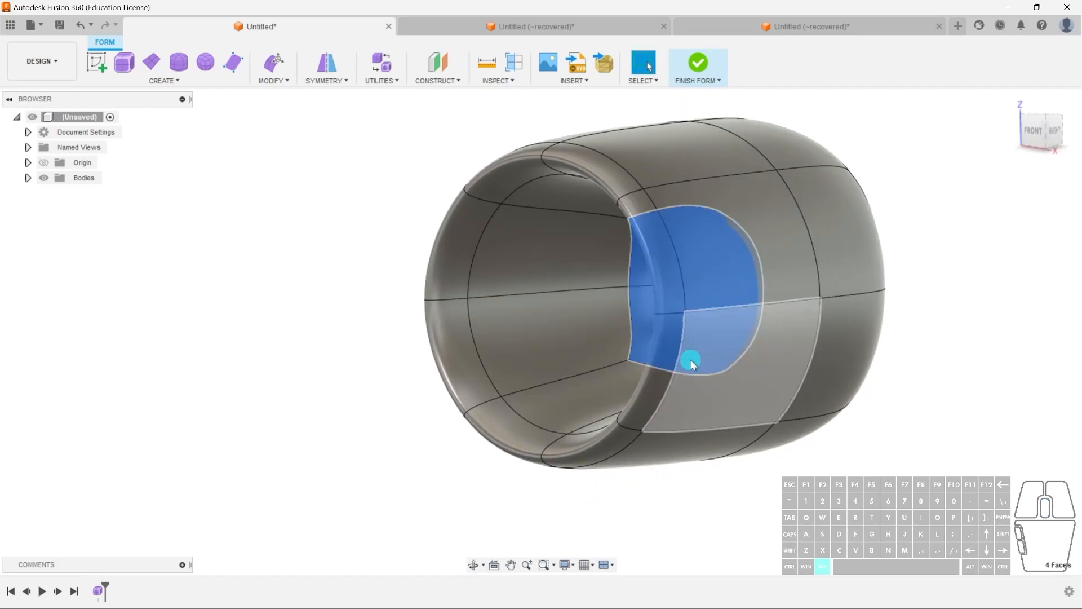
shift+middle_drag(640, 316, 479, 238)
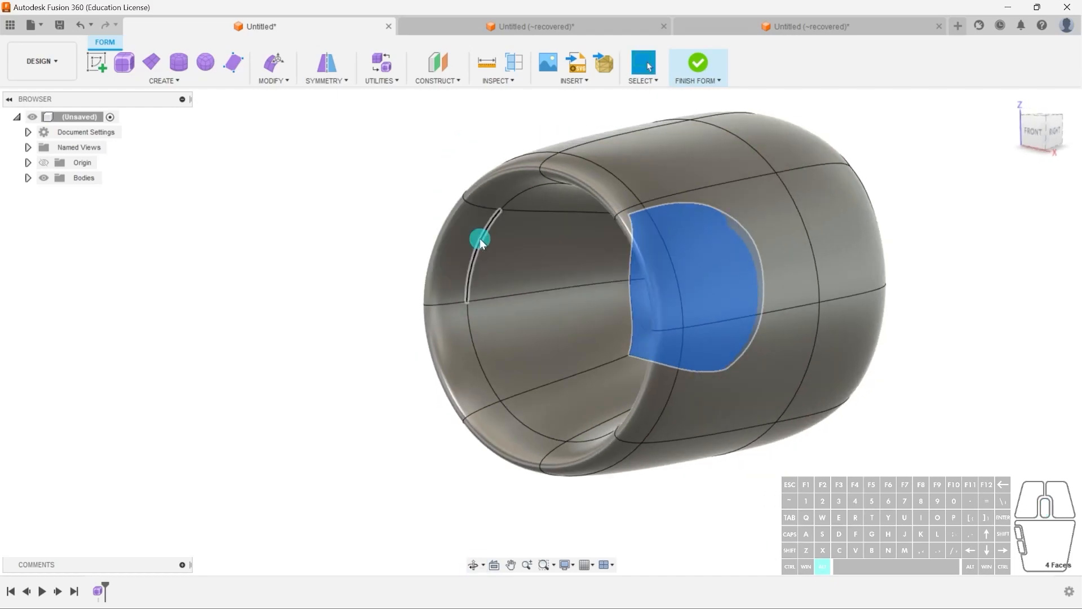
double_click(479, 239)
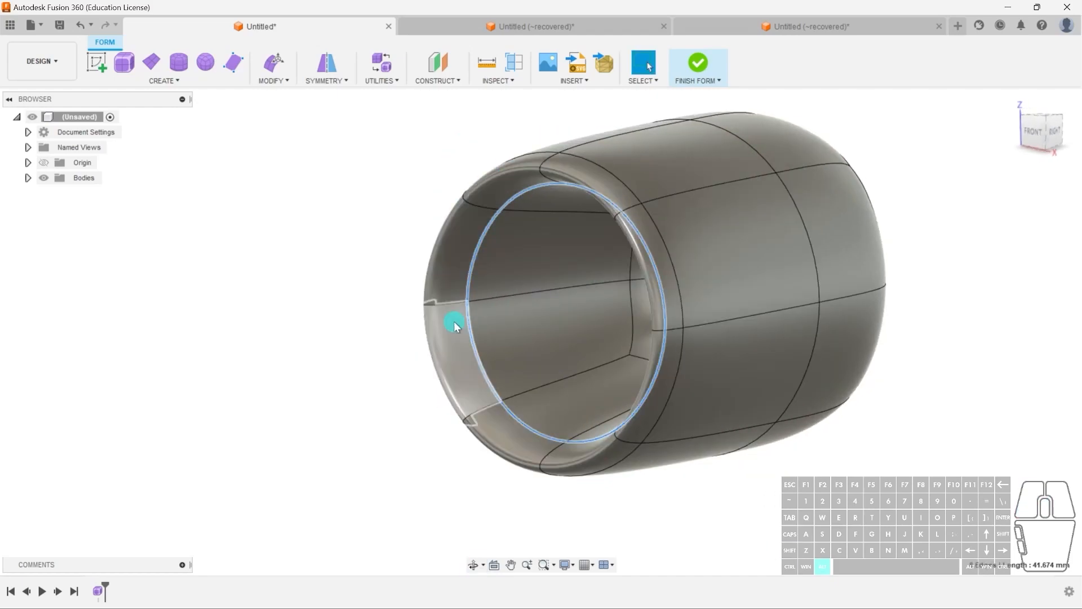
scroll(544, 102, up, 3)
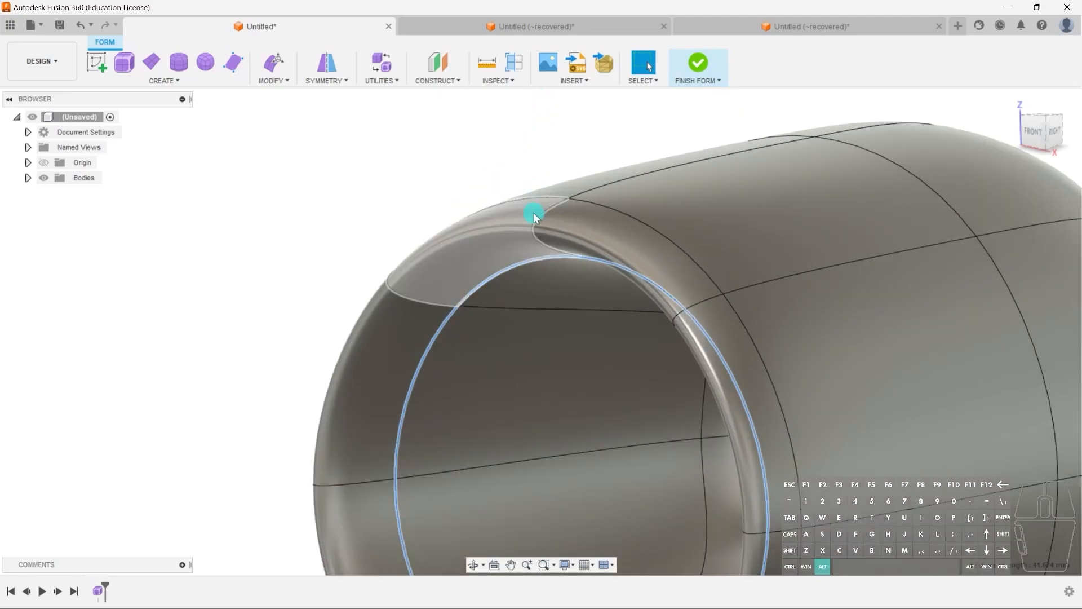
shift+middle_drag(522, 244, 506, 217)
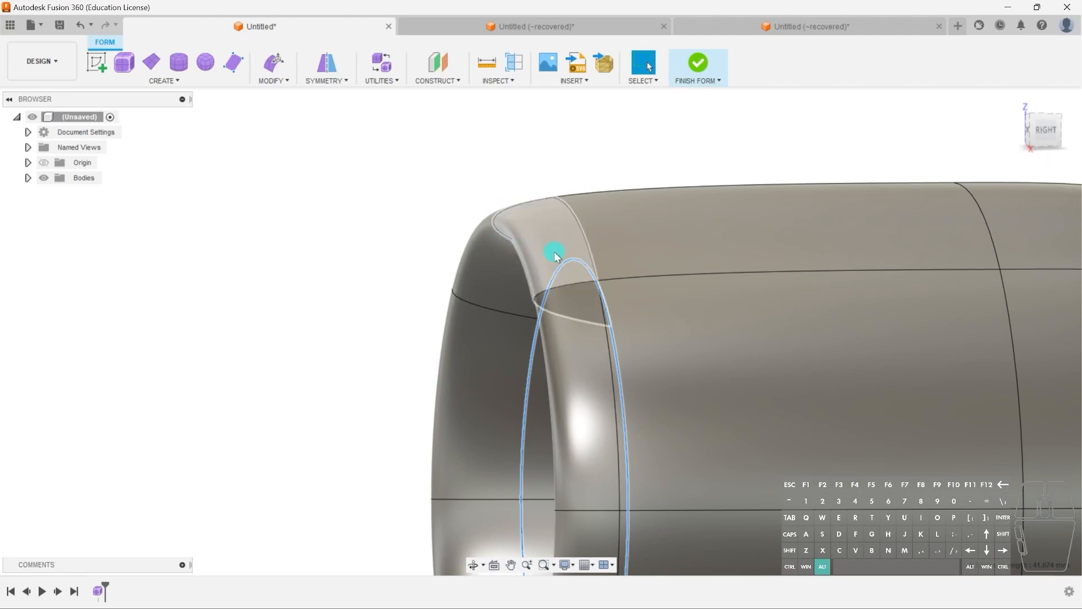
shift+middle_drag(560, 197, 527, 258)
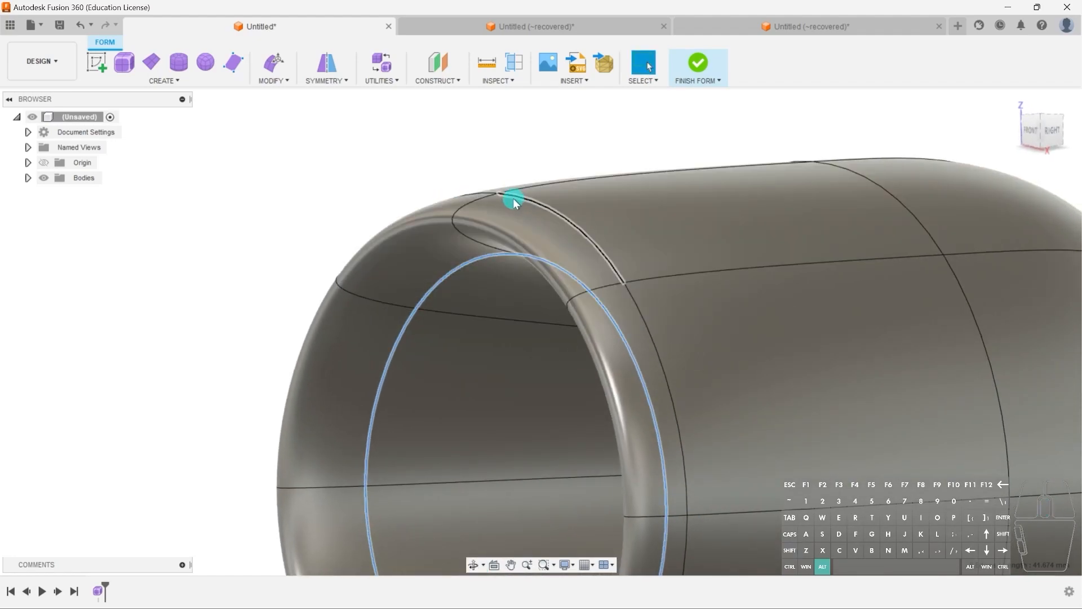
double_click(530, 202)
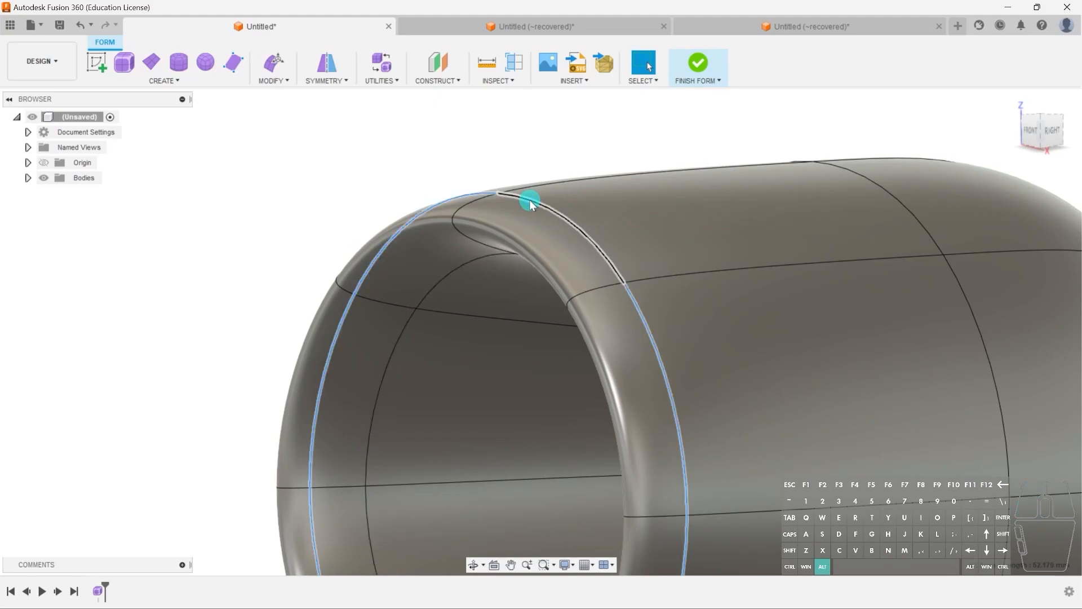
shift+double_click(464, 267)
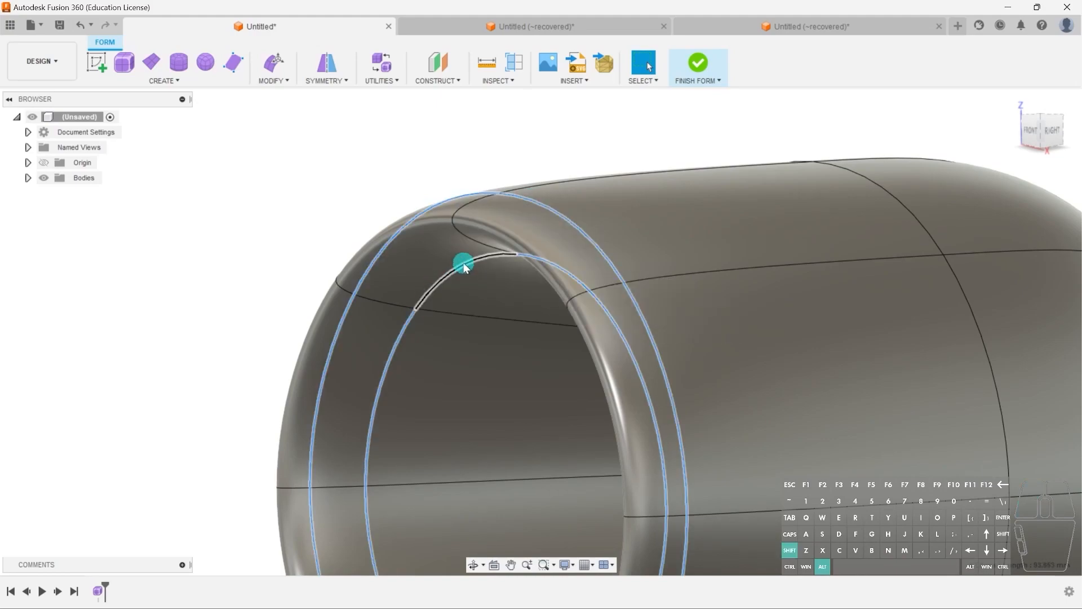
shift+double_click(461, 232)
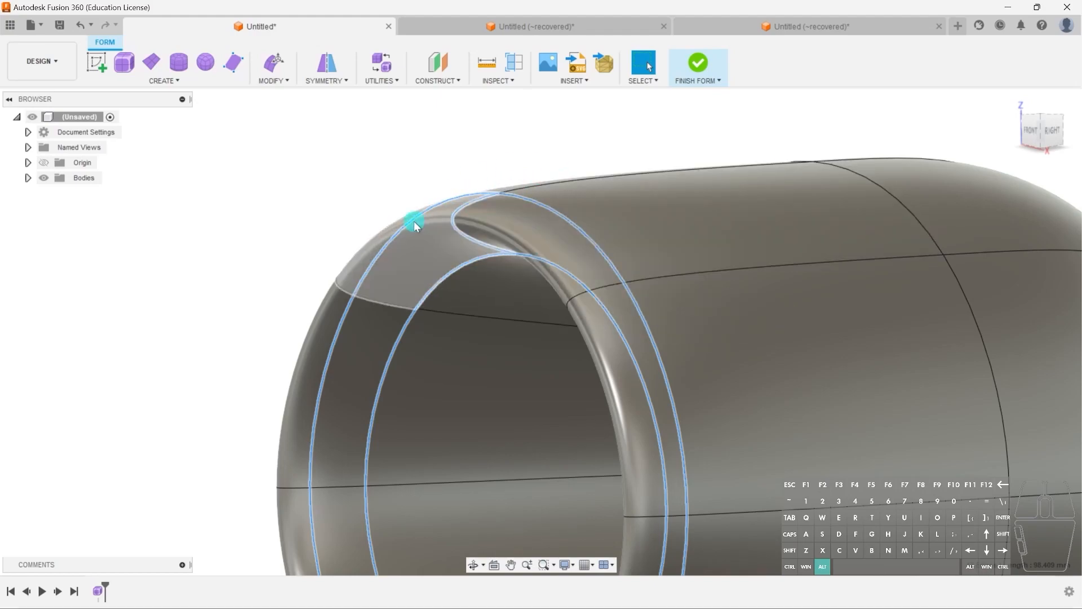
key(Escape)
Scale the inner edge loop of the front opening to about 0.72 with Edit Form to narrow it.
double_click(479, 256)
shift+middle_drag(479, 256, 556, 181)
click(274, 62)
click(483, 321)
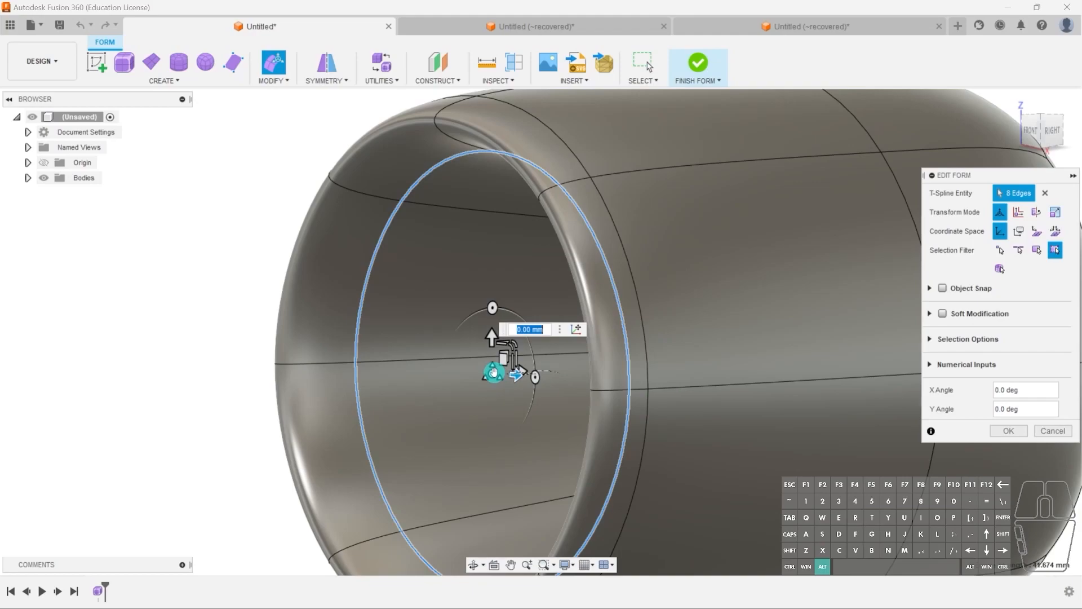
scroll(489, 376, down, 5)
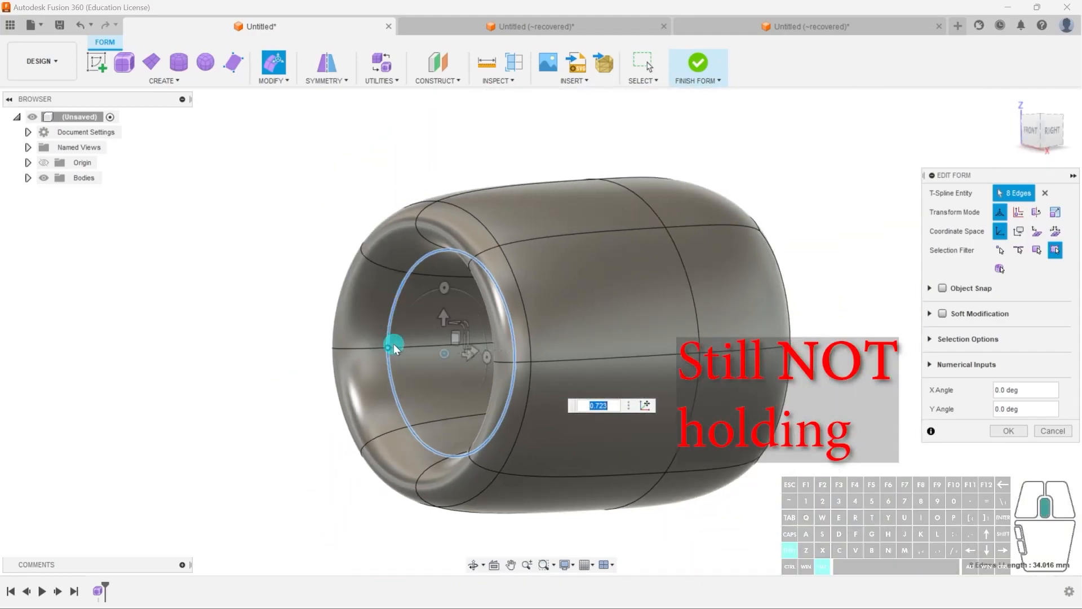
mouse_move(393, 344)
shift+middle_down()
mouse_move(507, 340)
mouse_move(387, 348)
shift+middle_up()
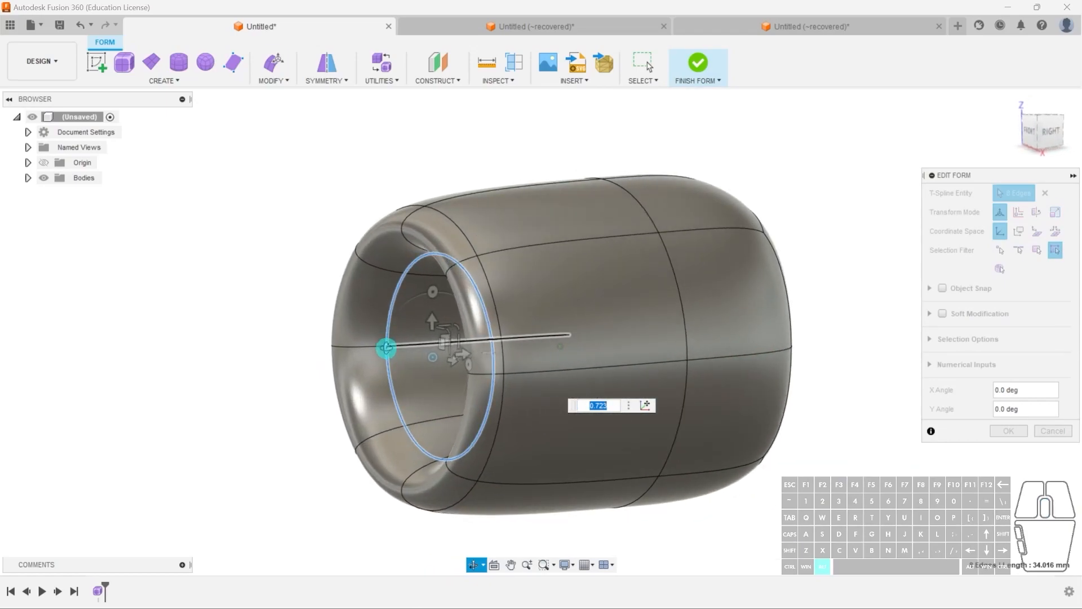
click(389, 347)
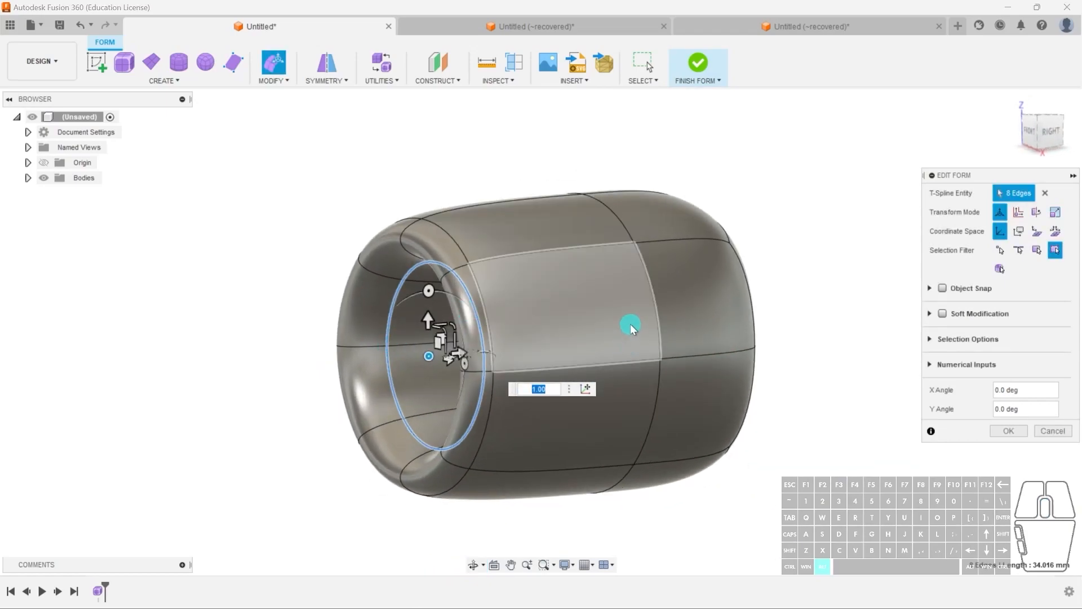
click(1007, 432)
Select the four faces at the back end of the form.
shift+middle_drag(802, 440, 689, 479)
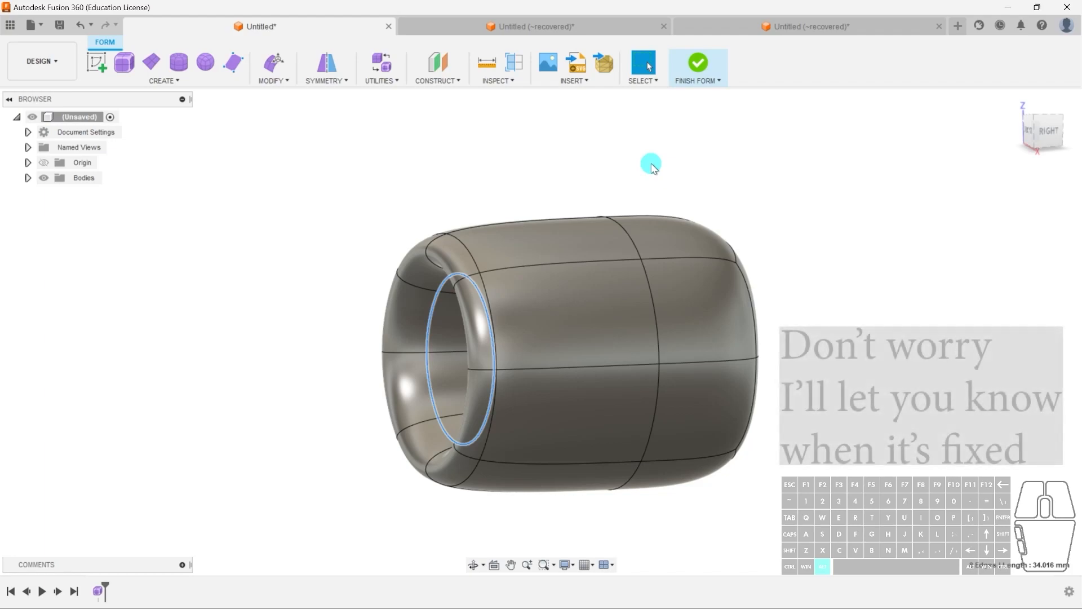
middle_drag(775, 364, 772, 330)
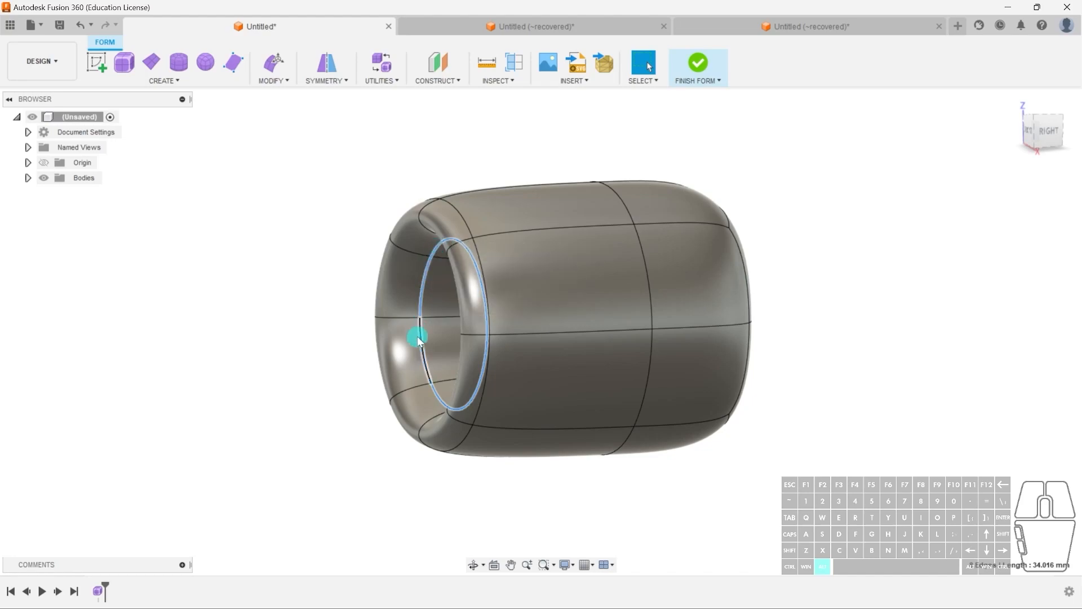
shift+middle_drag(417, 329, 671, 305)
click(655, 320)
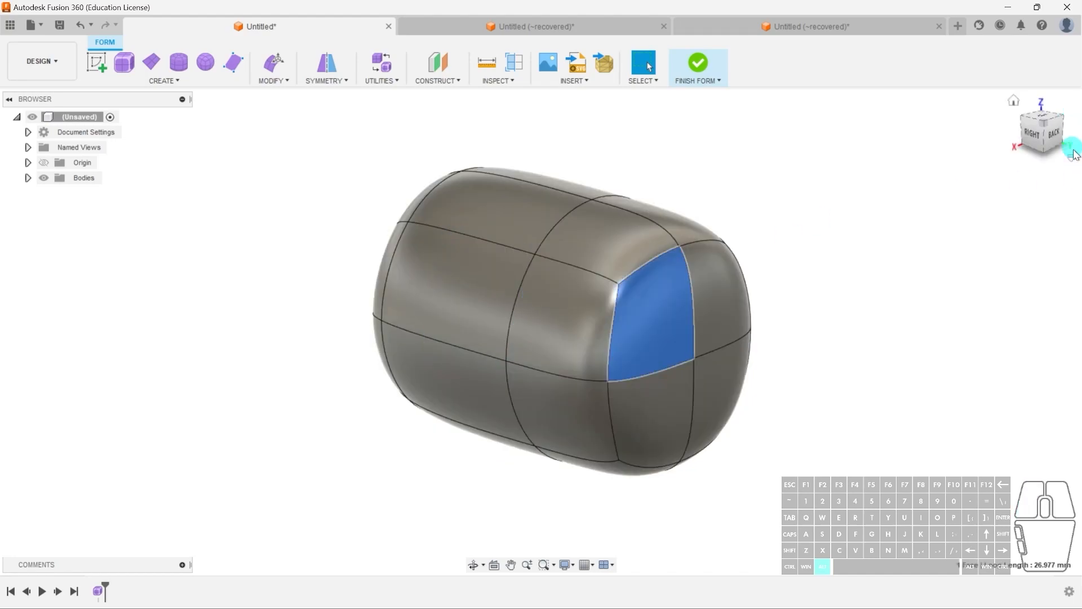
shift+click(651, 414)
shift+click(702, 393)
shift+click(698, 310)
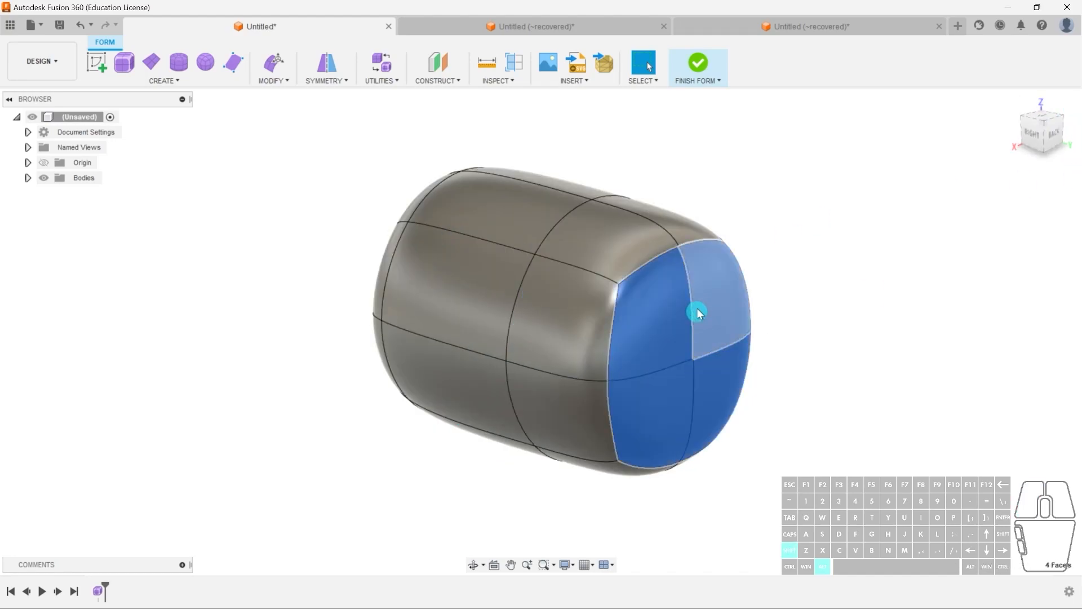
Crease the loop of eight edges around the back faces to give the form a sharp, flat back end.
click(289, 83)
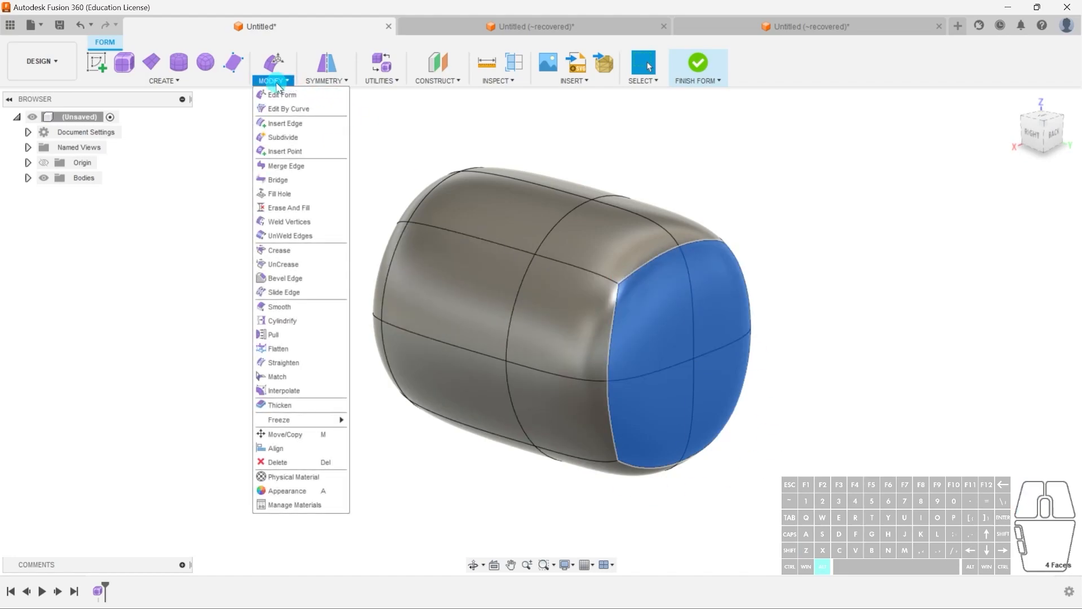
click(326, 81)
key(s)
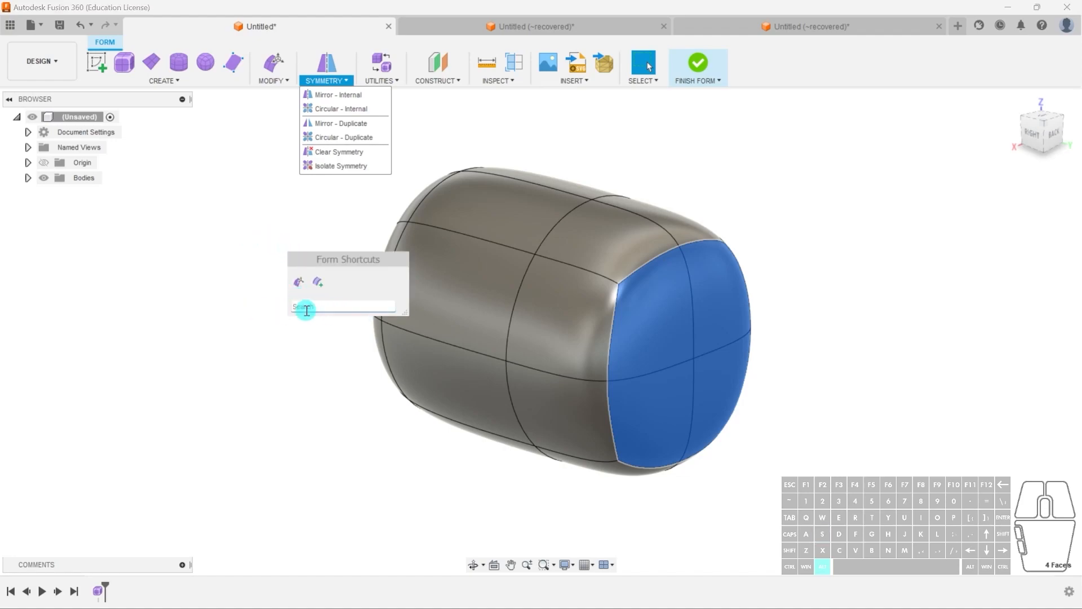
click(276, 81)
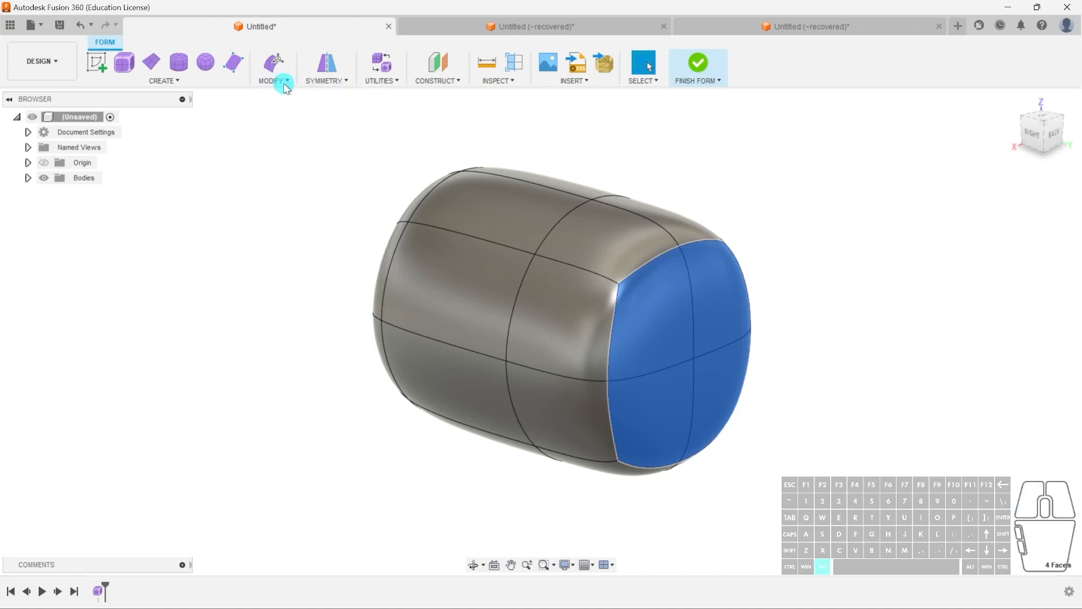
click(277, 81)
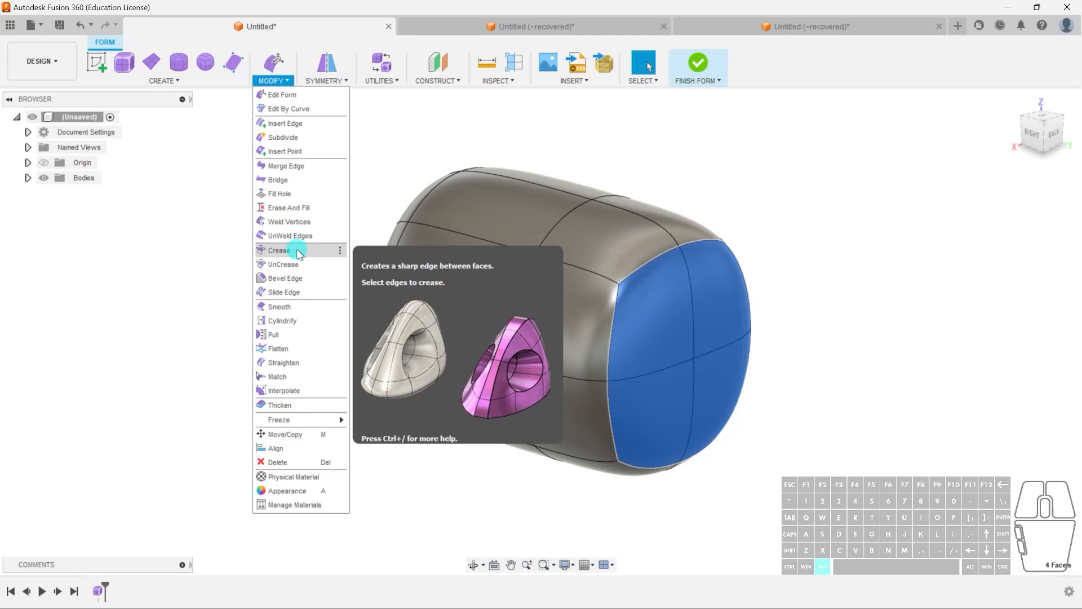
click(280, 250)
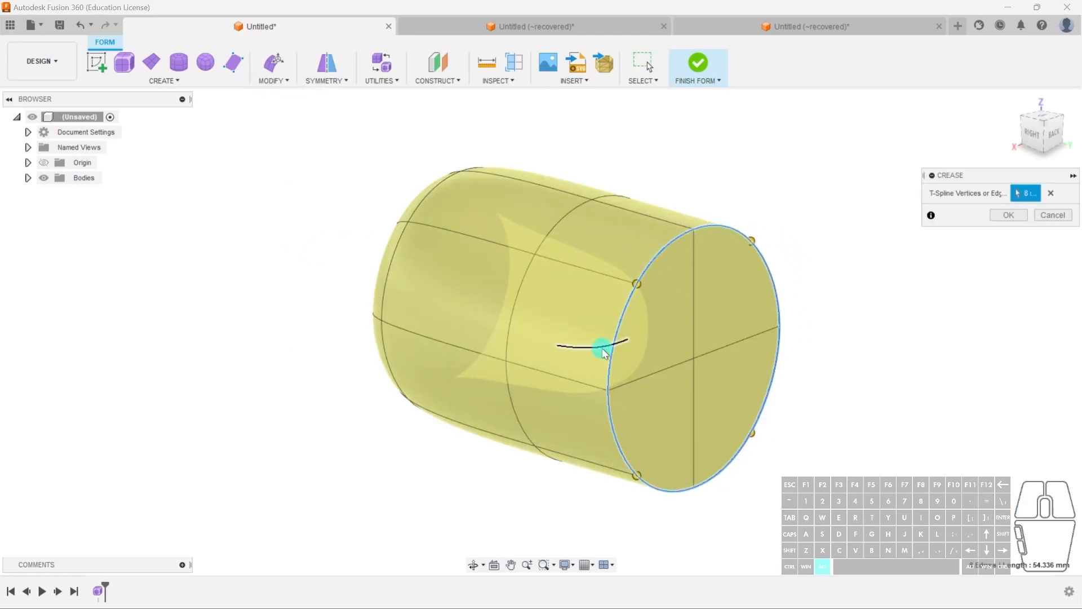
click(1009, 216)
shift+middle_drag(664, 370, 708, 352)
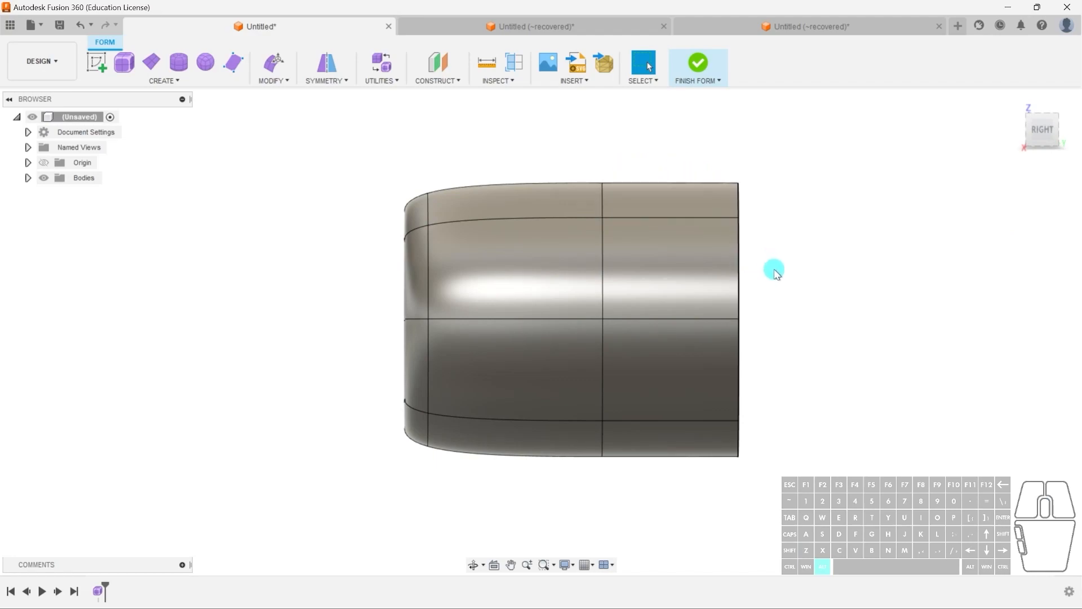
Undo and restore the crease around the back end to compare the form with and without it.
shift+middle_drag(787, 293, 739, 276)
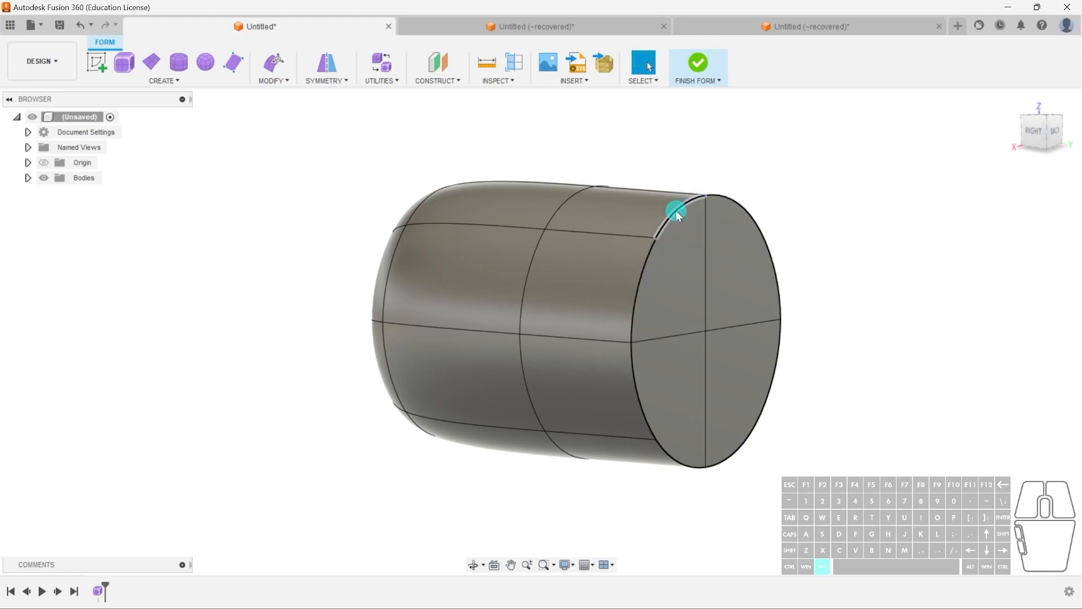
click(289, 81)
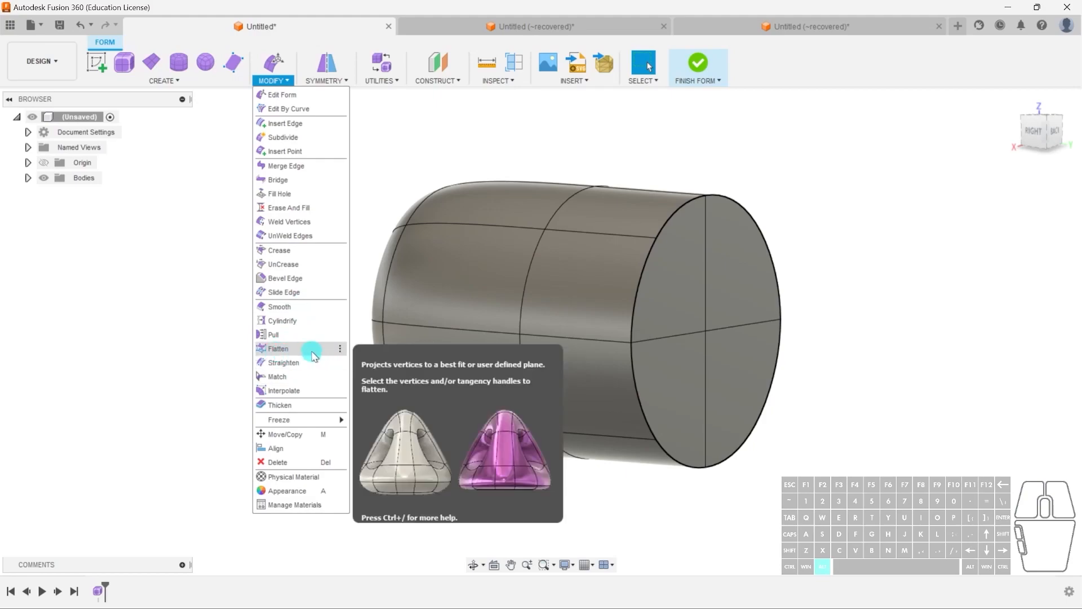
click(766, 231)
key(ctrl+z)
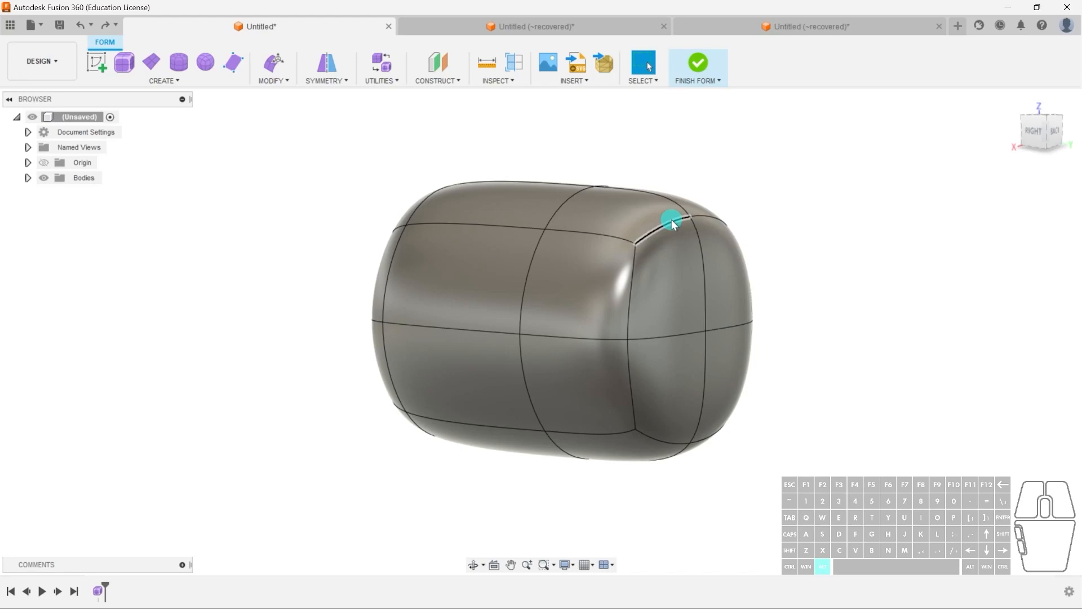
key(ctrl+y)
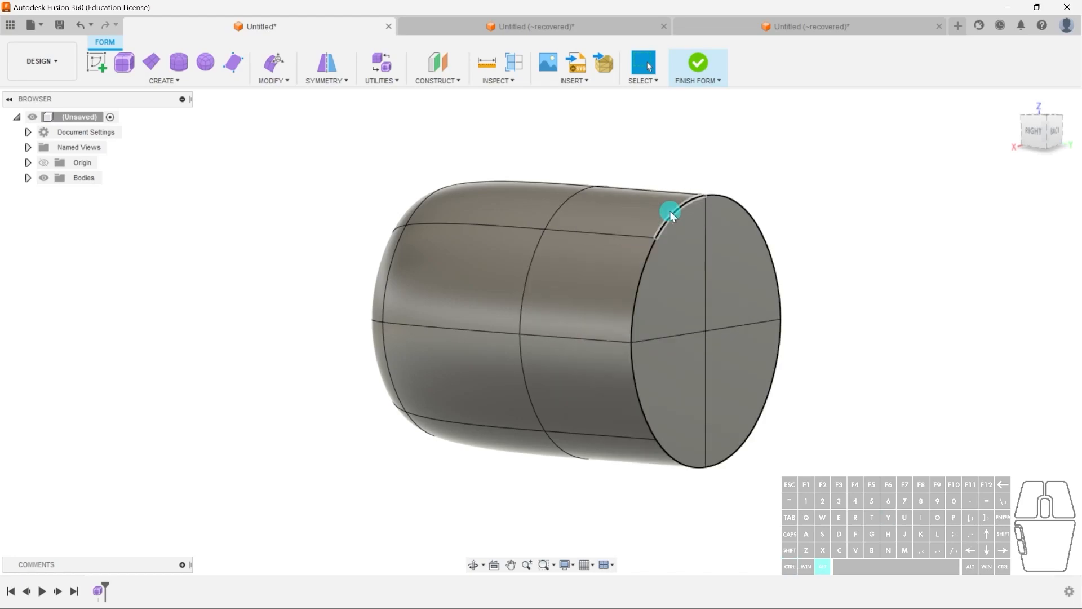
shift+middle_drag(676, 203, 811, 230)
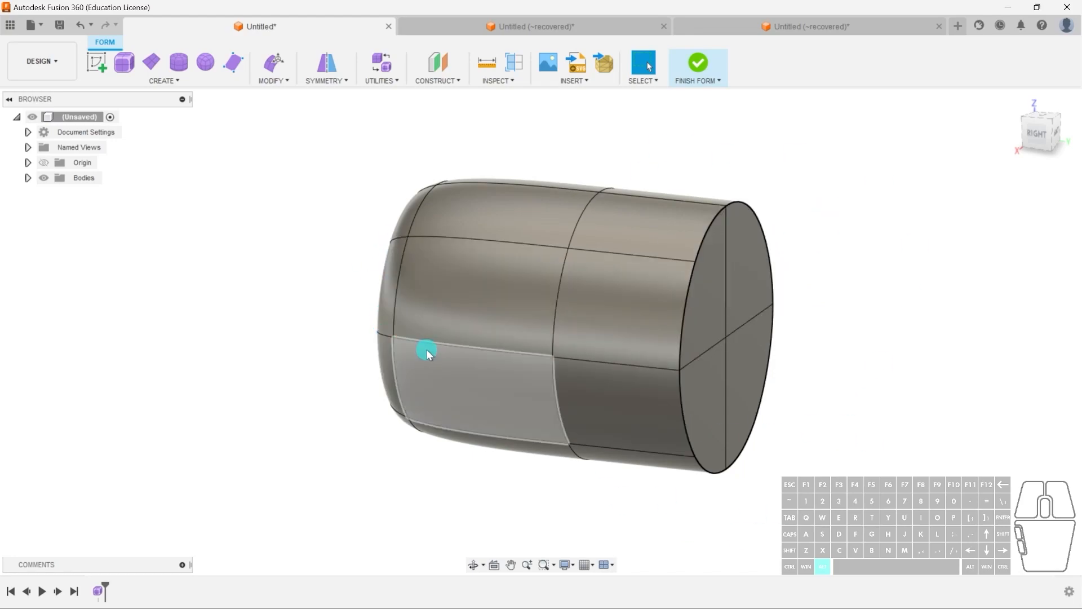
Select the four flat back faces and extrude them in place with Edit Form, scaled to about 0.77, to add an inset ring.
shift+middle_drag(372, 416, 561, 331)
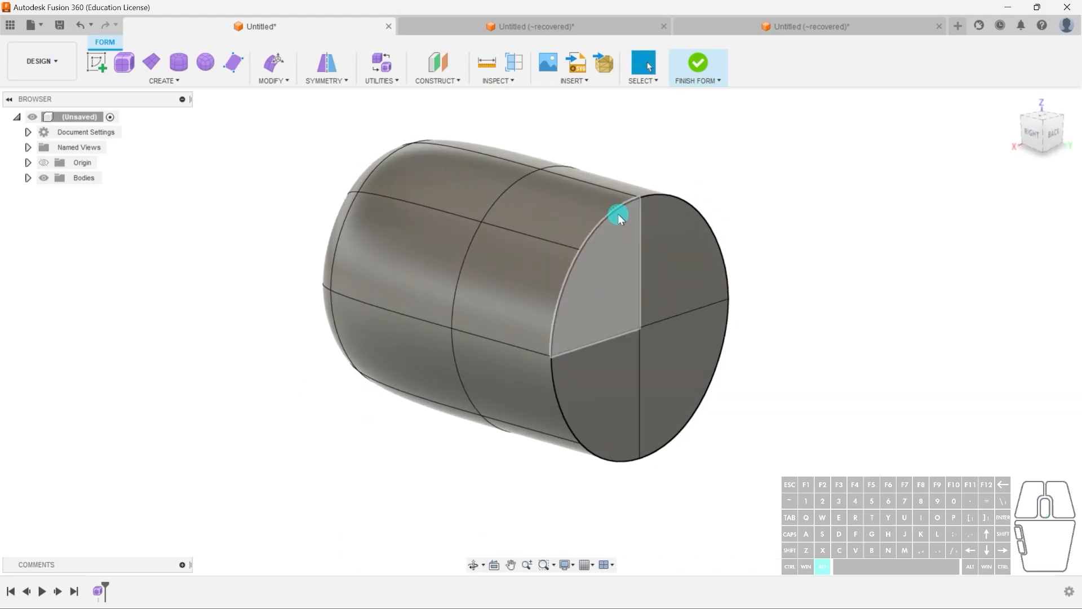
click(633, 275)
shift+click(658, 295)
shift+click(619, 380)
shift+click(694, 364)
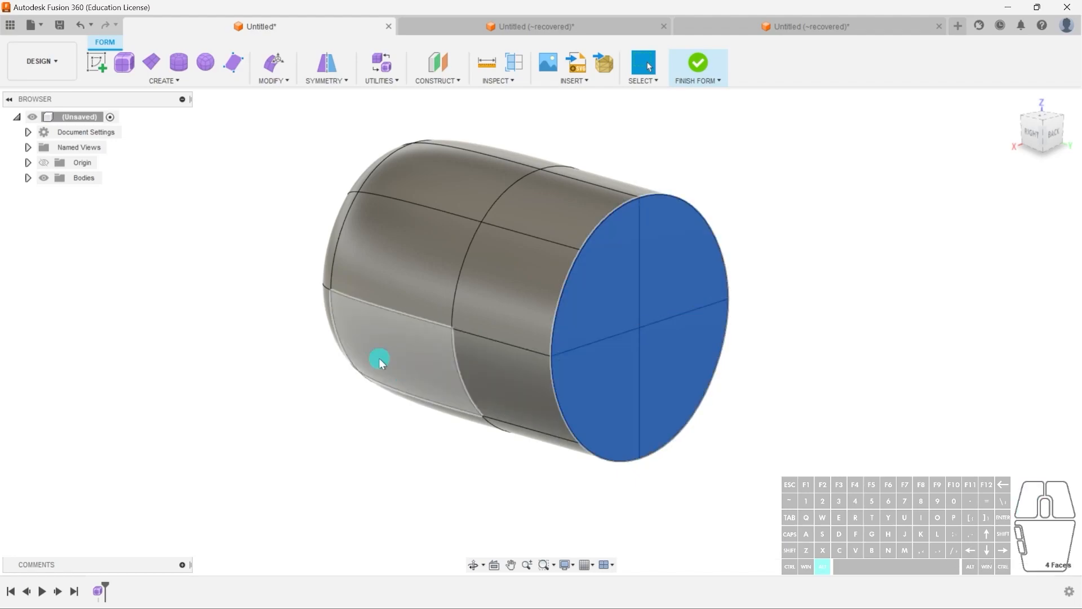
click(272, 66)
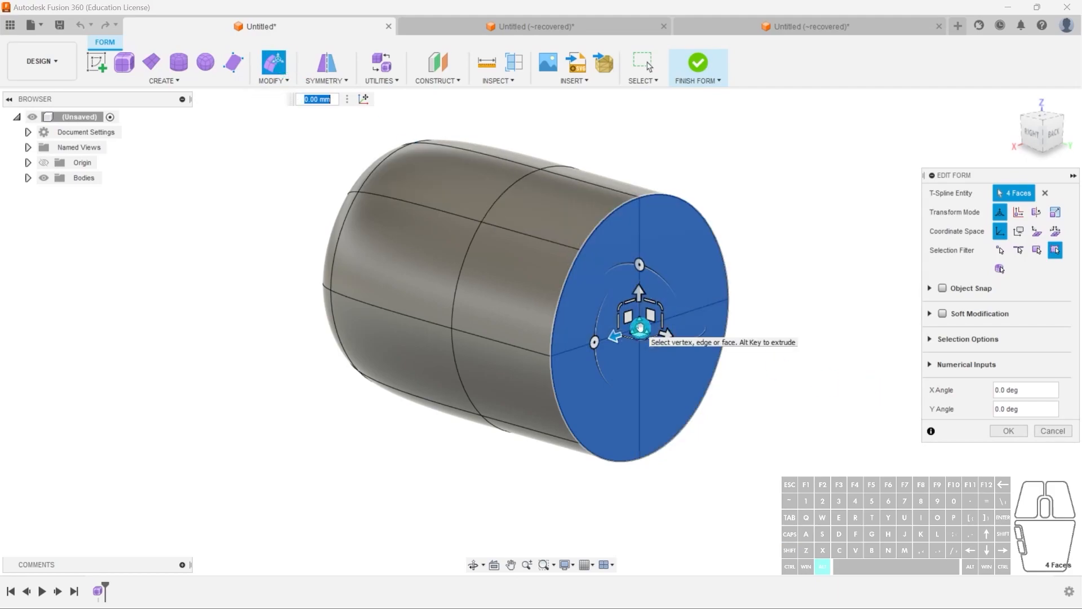
drag(638, 325, 630, 326)
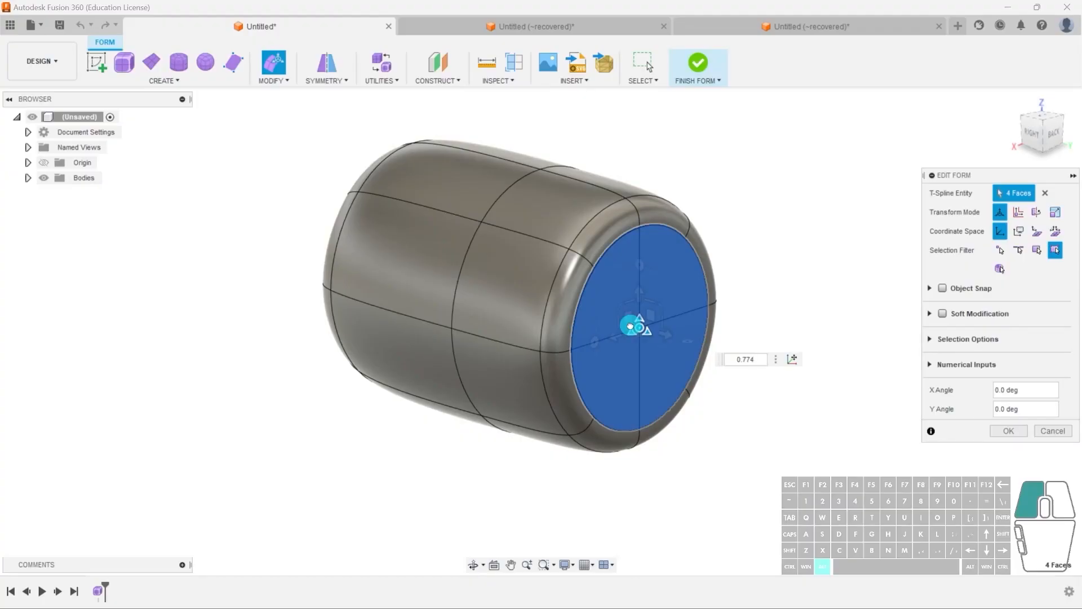
alt+drag(630, 326, 592, 405)
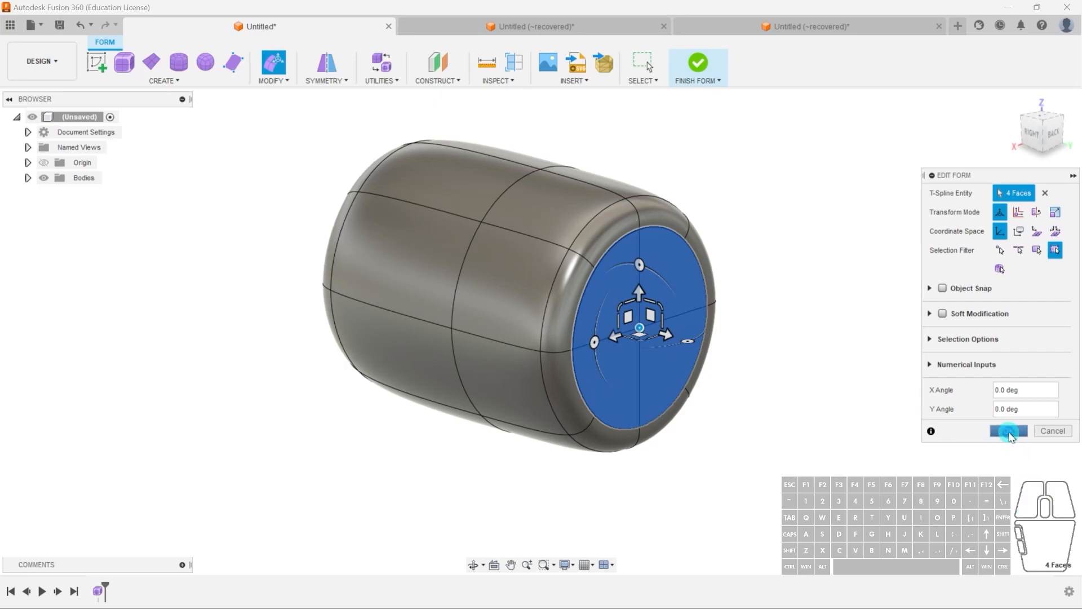
click(1009, 431)
Examine the inset's effect on the body's profile in side view by repeatedly undoing and restoring it.
shift+middle_drag(566, 428, 609, 416)
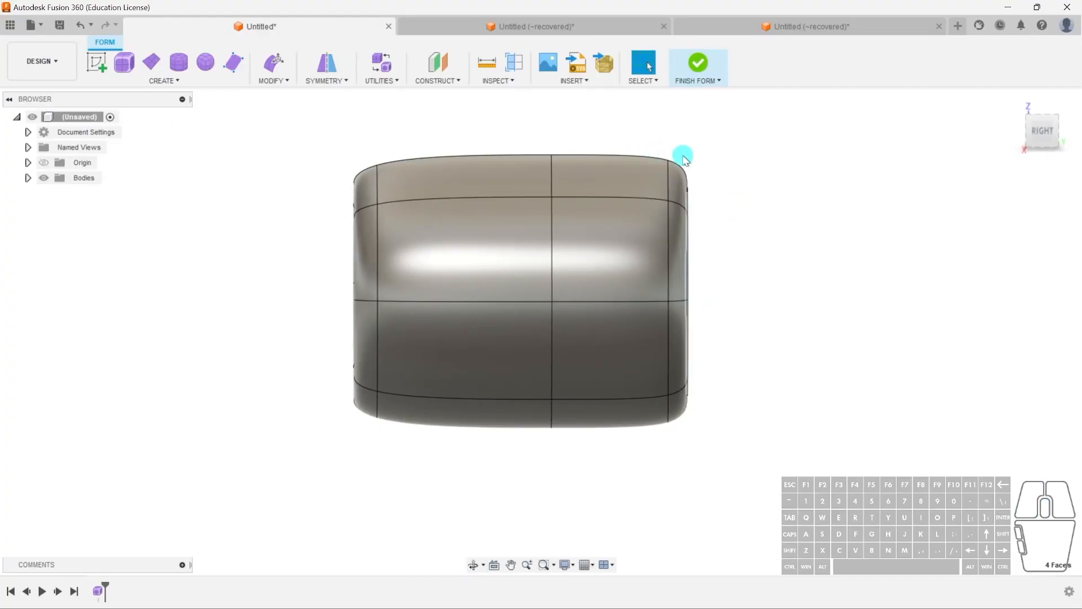
key(ctrl+z)
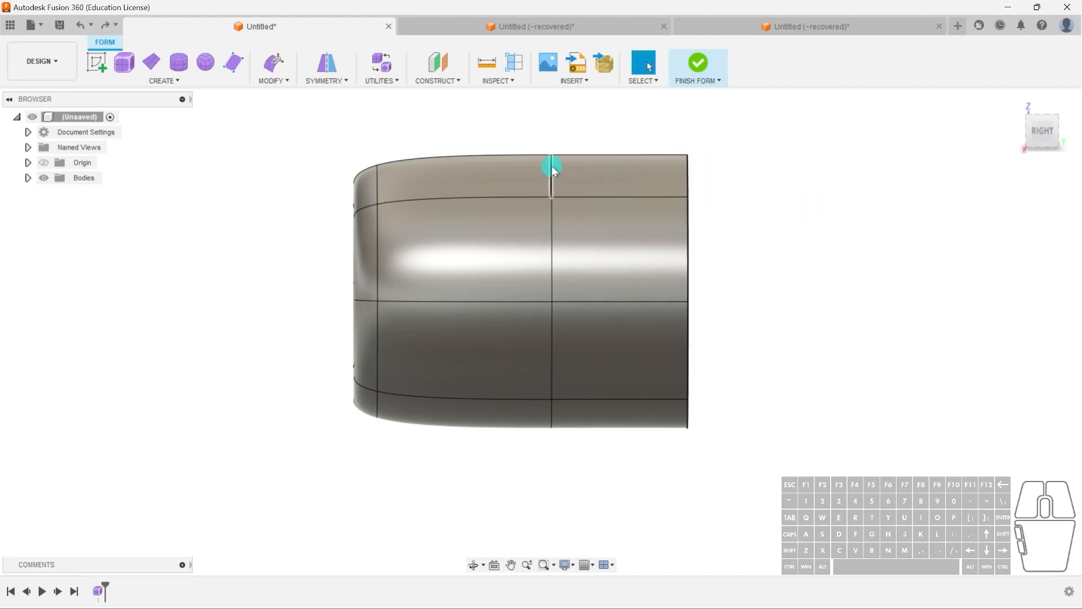
key(ctrl+y)
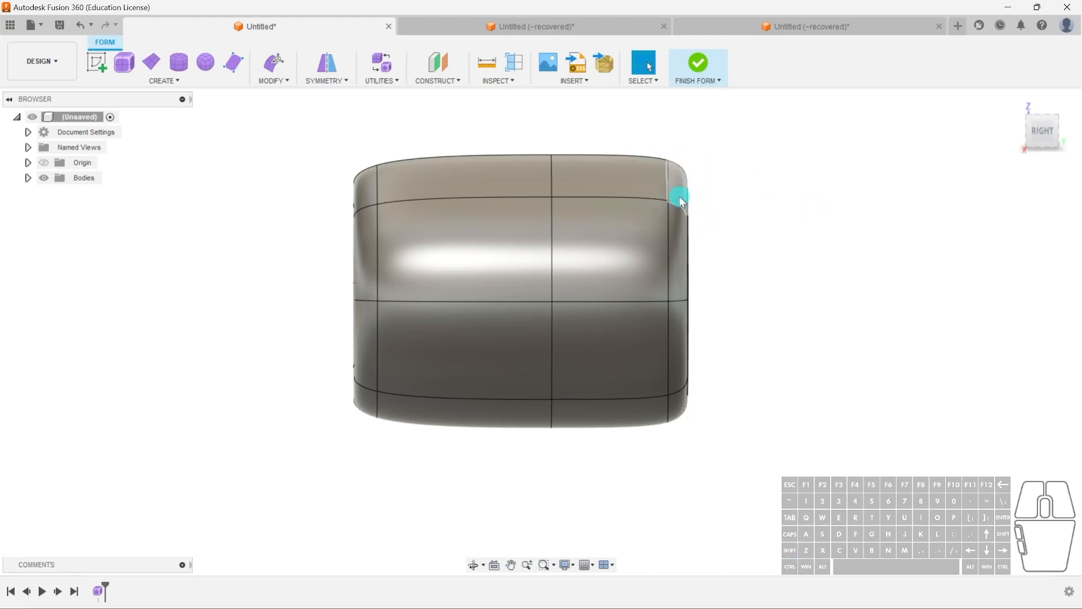
key(ctrl+z)
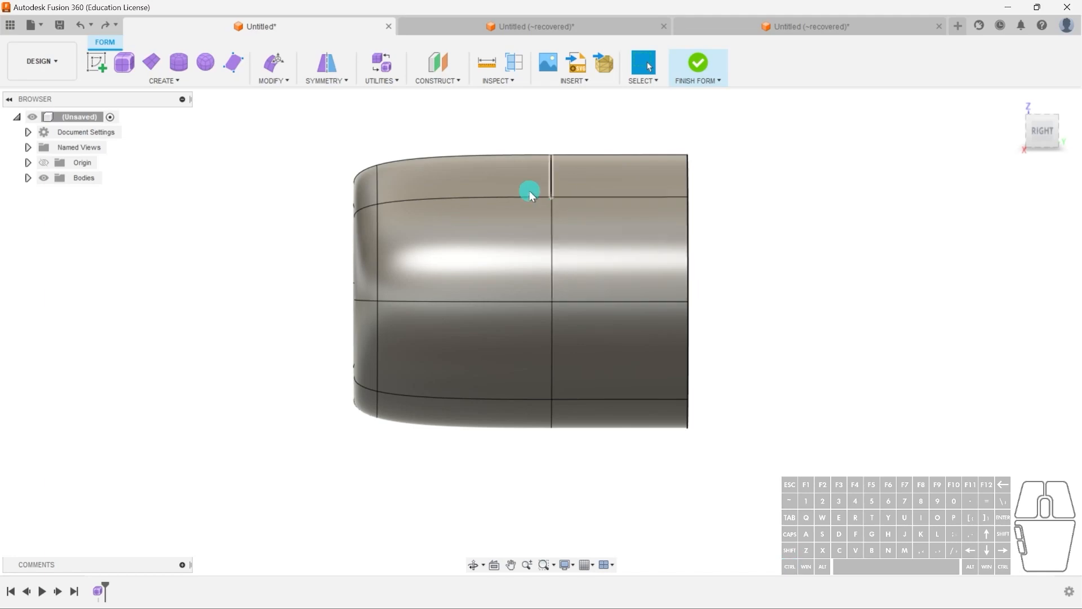
key(ctrl+y)
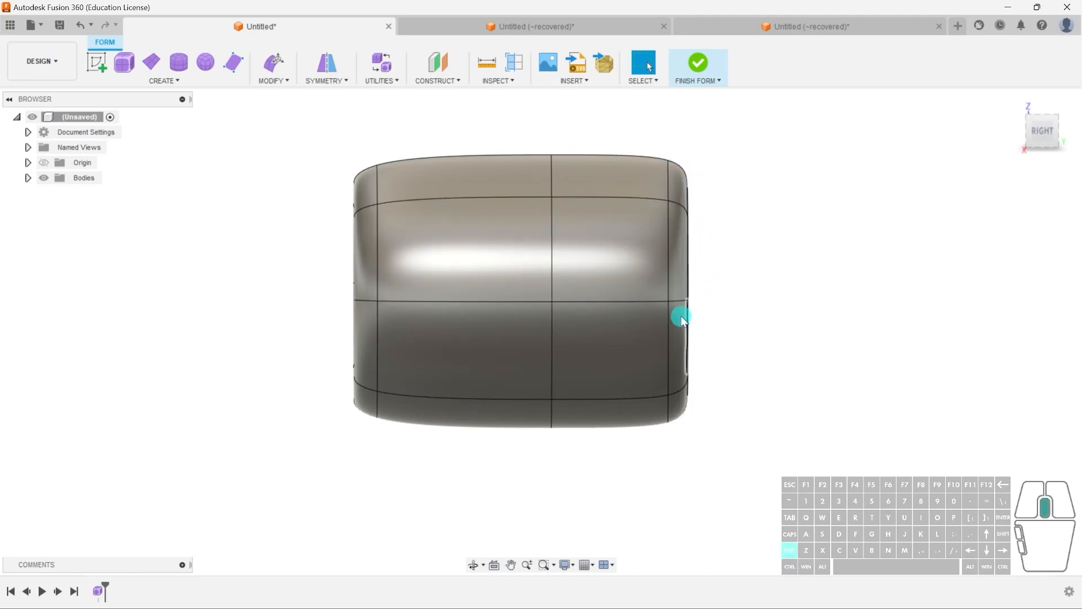
Extrude the four inset back faces into the body with Edit Form to form a circular recess.
shift+middle_drag(685, 313, 631, 327)
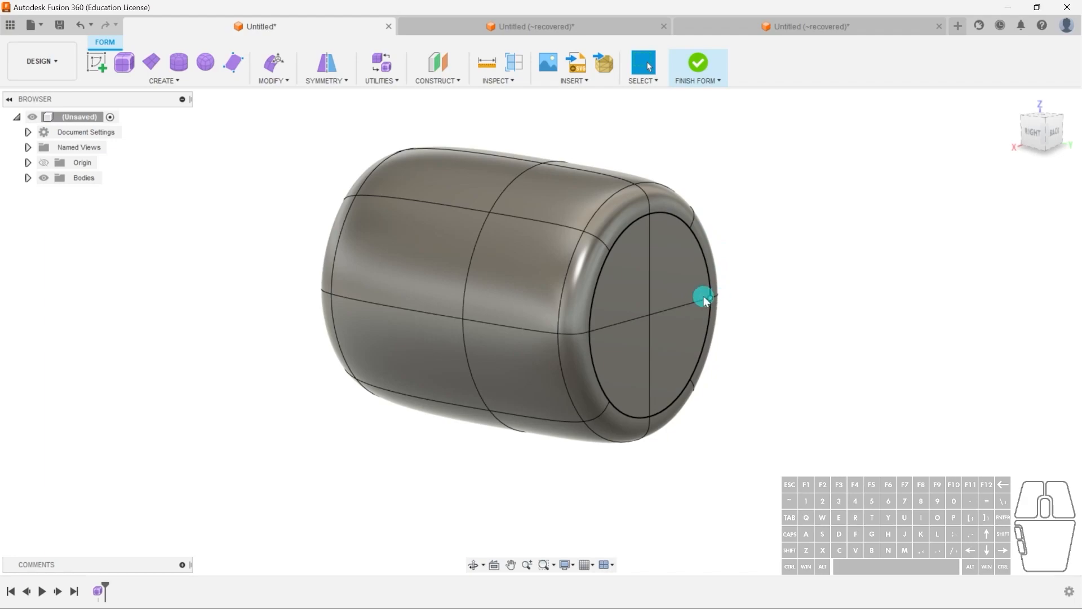
click(633, 268)
click(633, 354)
click(678, 334)
click(674, 276)
click(282, 76)
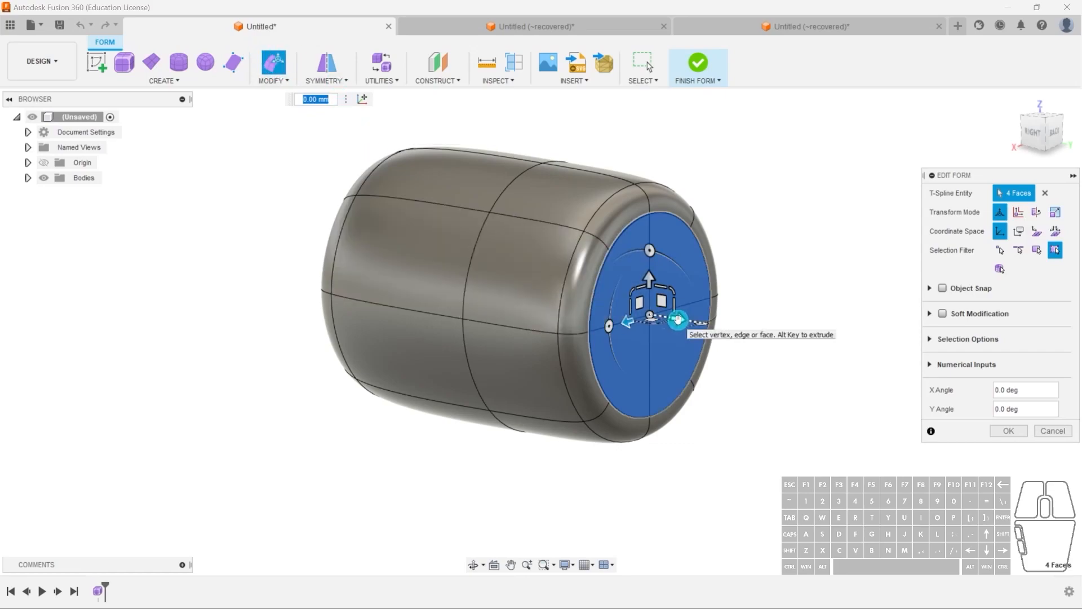
shift+middle_drag(677, 337, 664, 359)
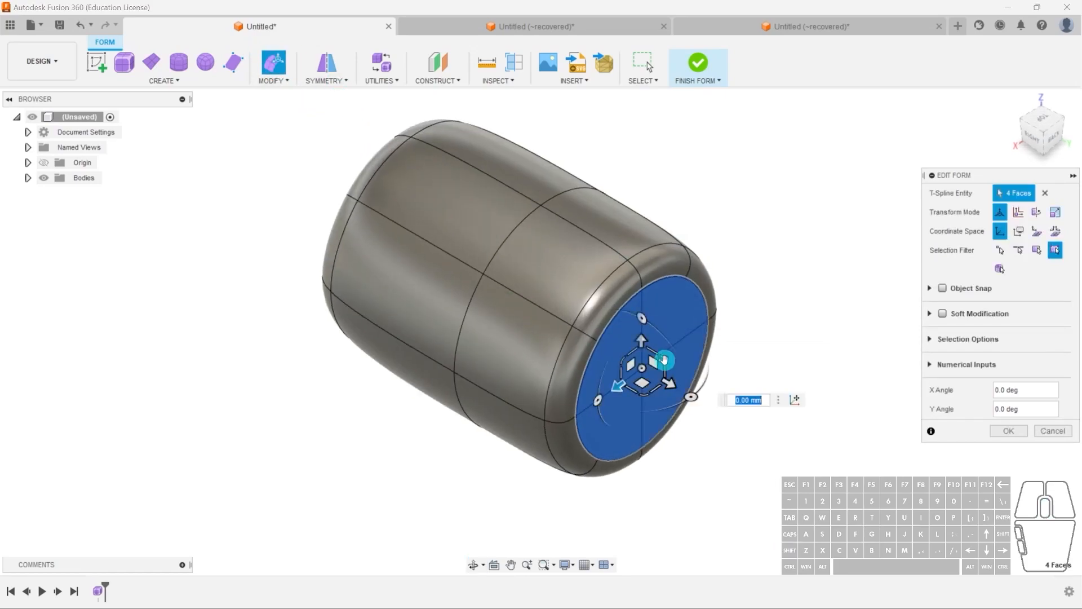
mouse_move(670, 385)
mouse_down()
mouse_move(645, 375)
mouse_move(670, 382)
mouse_up()
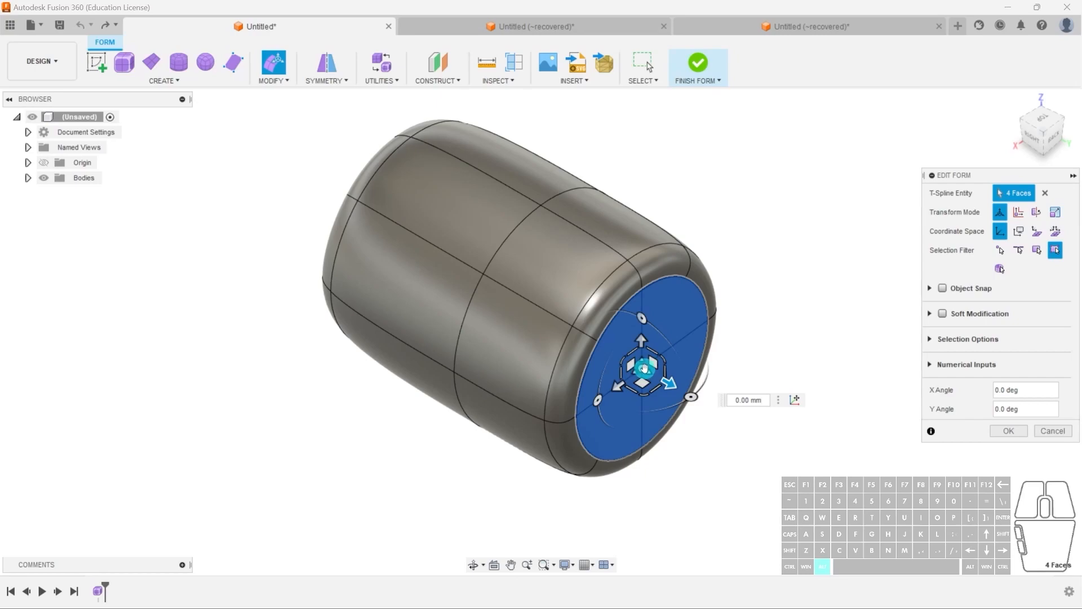
drag(674, 387, 620, 346)
shift+middle_drag(640, 454, 554, 257)
Adjust the recess depth by moving its faces 5 mm deeper and back toward the opening, finishing with a 1 mm outward move.
drag(544, 260, 527, 274)
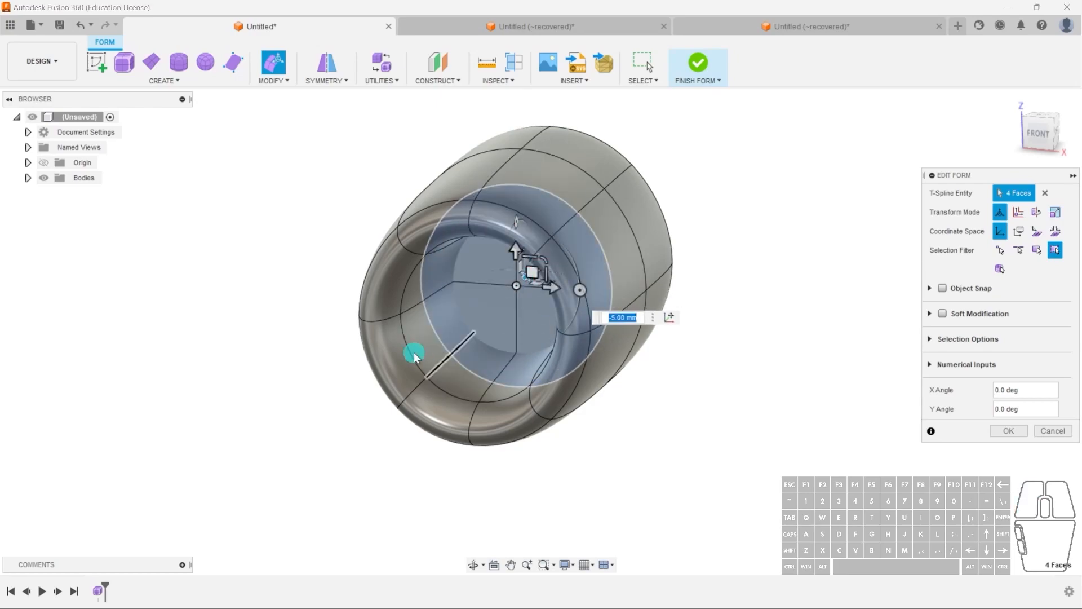
drag(525, 278, 554, 262)
shift+middle_drag(555, 263, 428, 319)
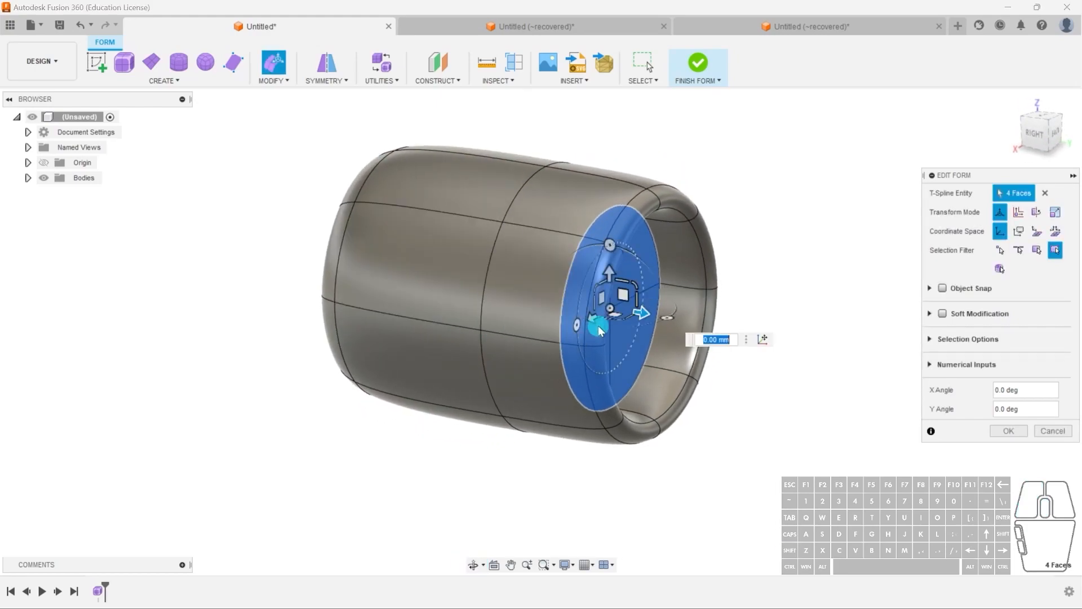
scroll(627, 321, up, 1)
drag(637, 313, 651, 315)
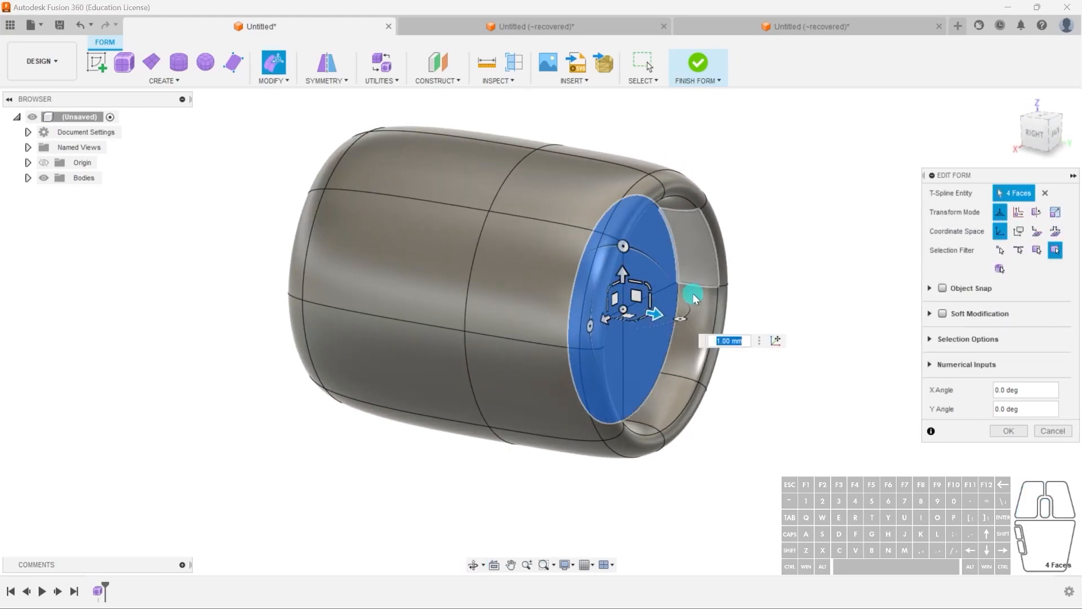
shift+middle_drag(694, 281, 664, 430)
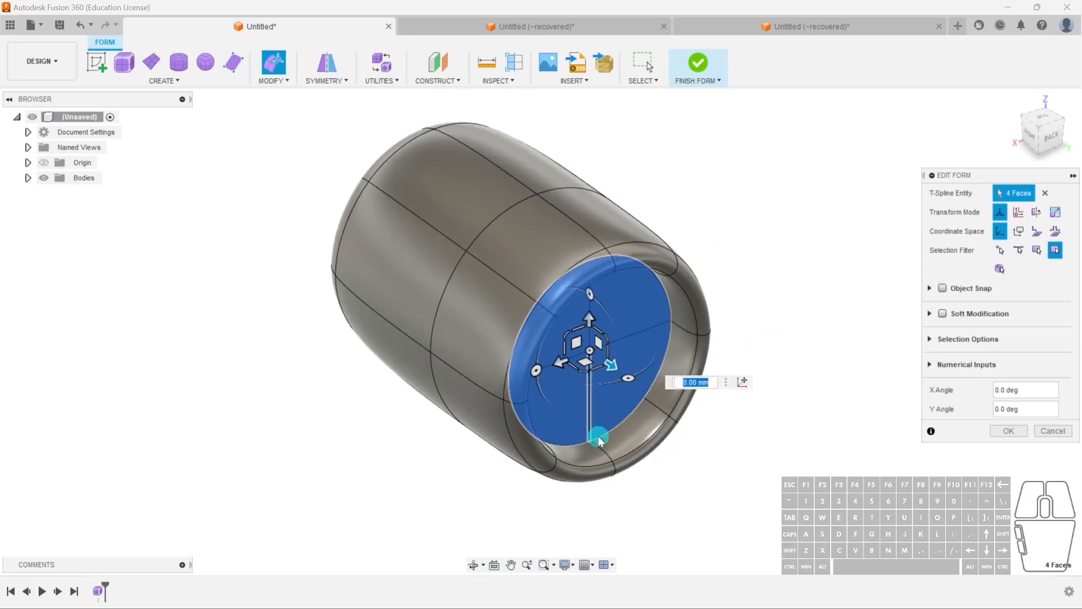
shift+middle_drag(587, 420, 597, 271)
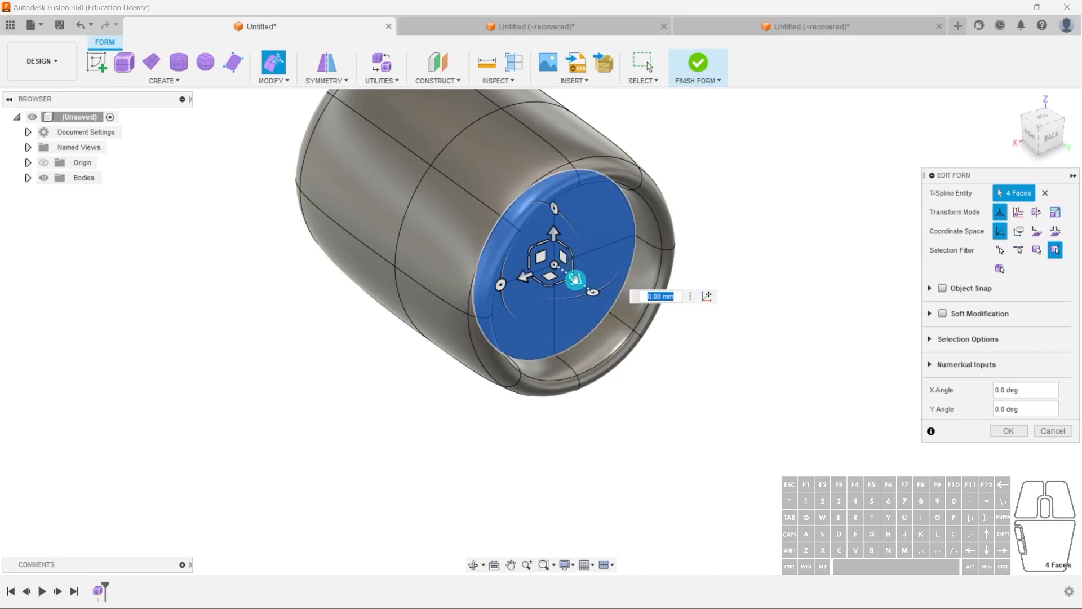
Pull the four recessed faces out past the rim into a cylindrical neck, extend it by another 4 mm, and confirm the edit.
drag(575, 279, 645, 376)
shift+middle_drag(645, 376, 619, 241)
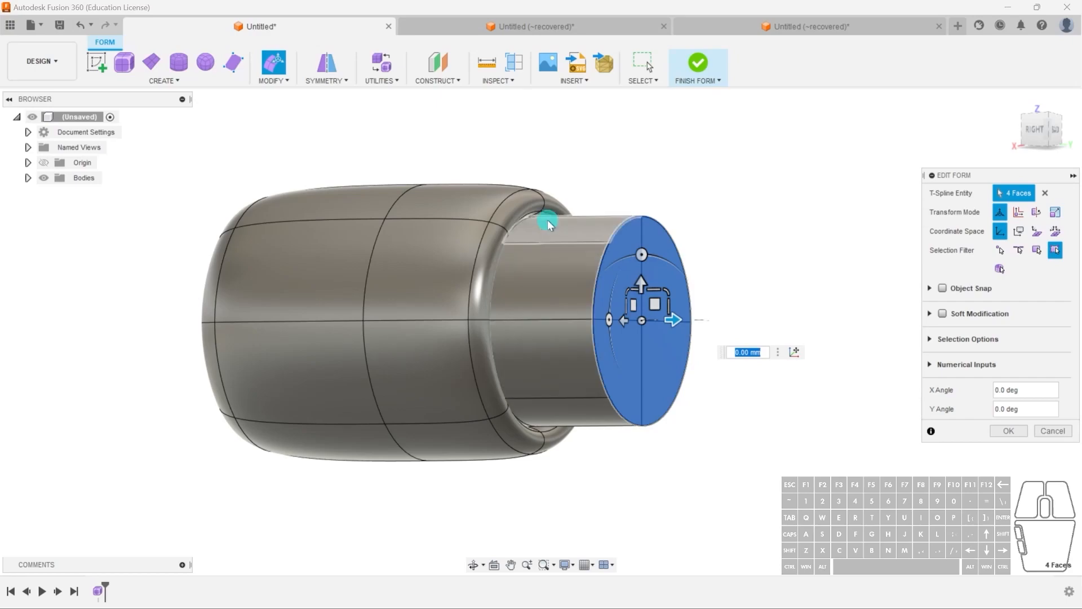
shift+middle_drag(505, 304, 569, 331)
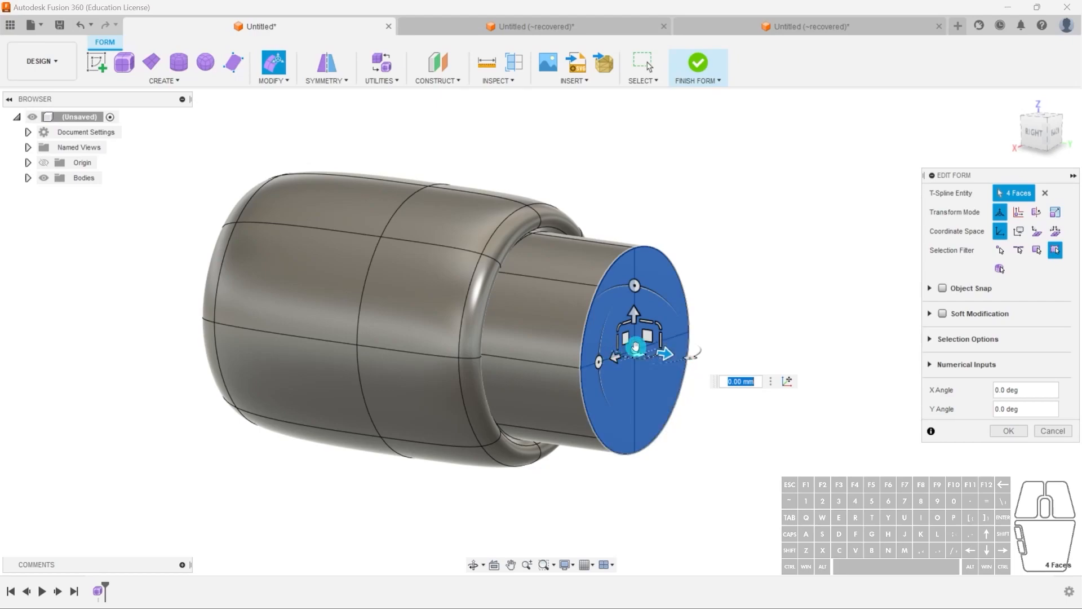
shift+middle_drag(636, 358, 642, 430)
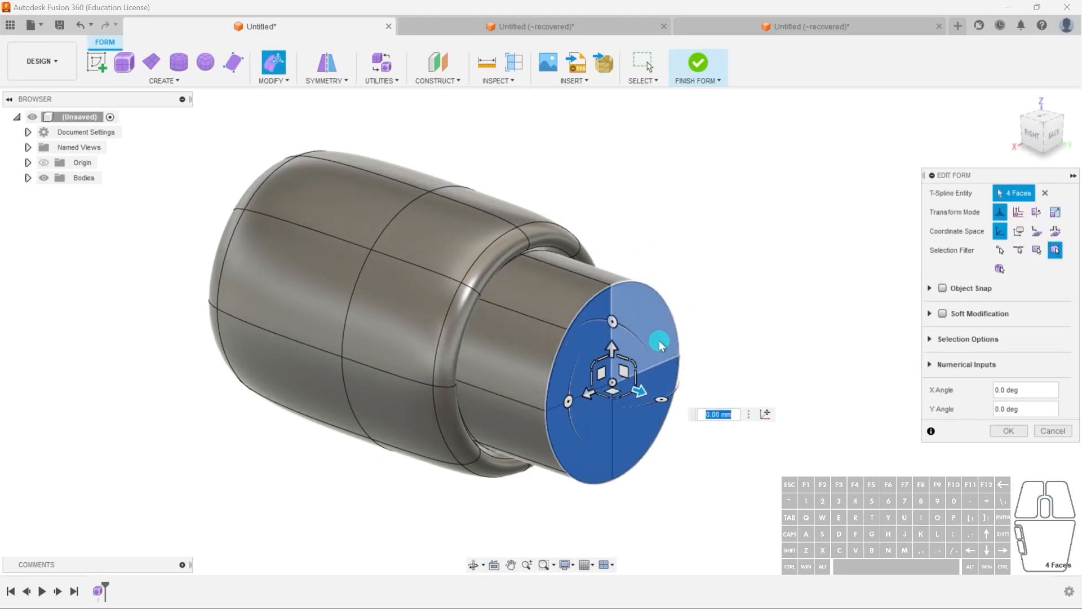
middle_drag(695, 461, 688, 409)
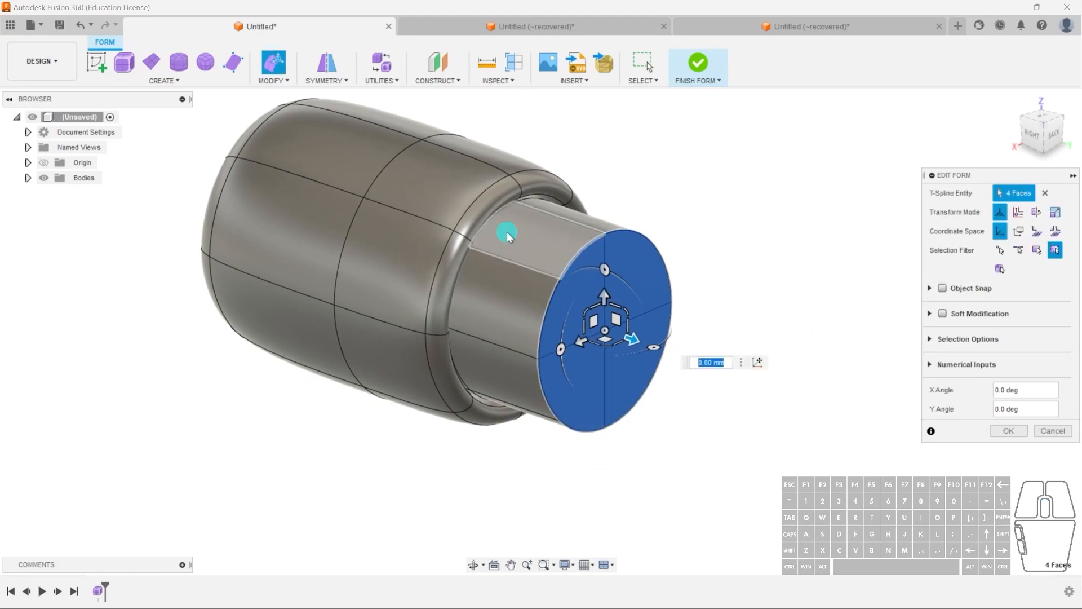
shift+middle_drag(649, 354, 678, 331)
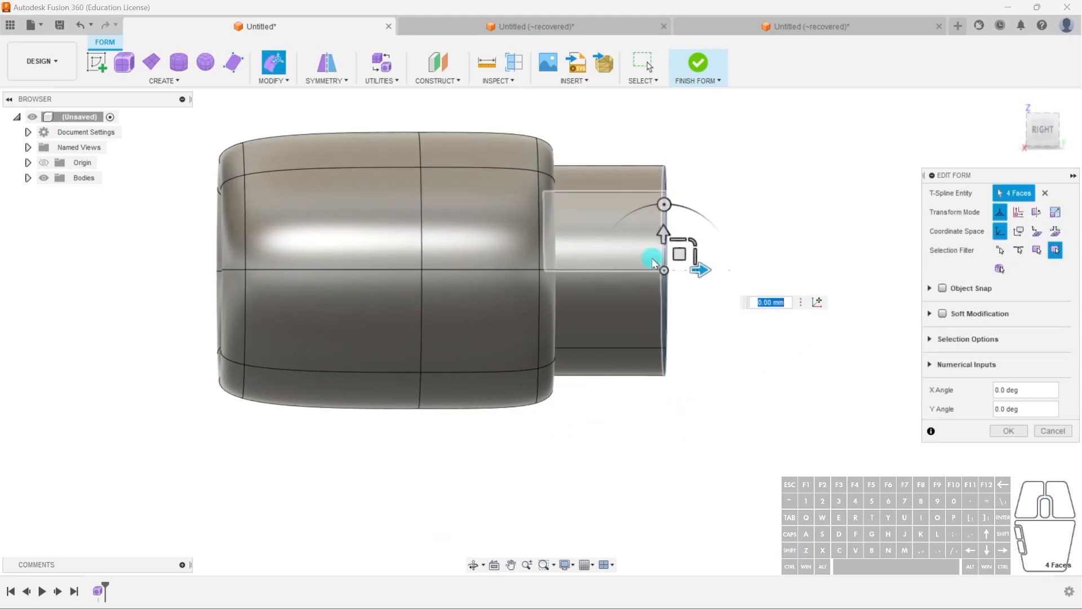
drag(697, 269, 764, 270)
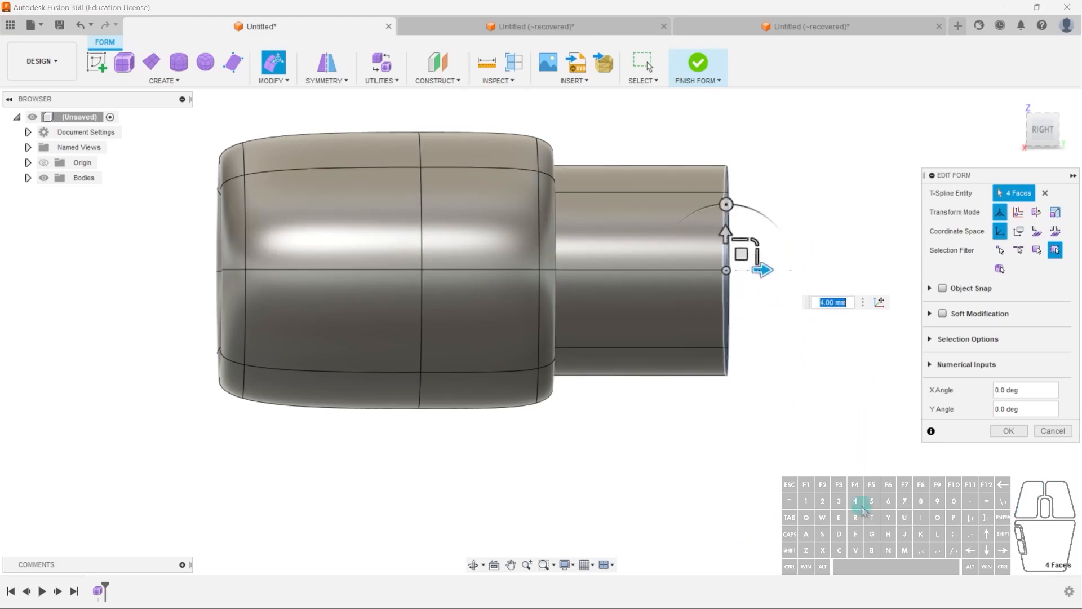
click(1020, 432)
shift+middle_drag(709, 427, 667, 442)
click(721, 443)
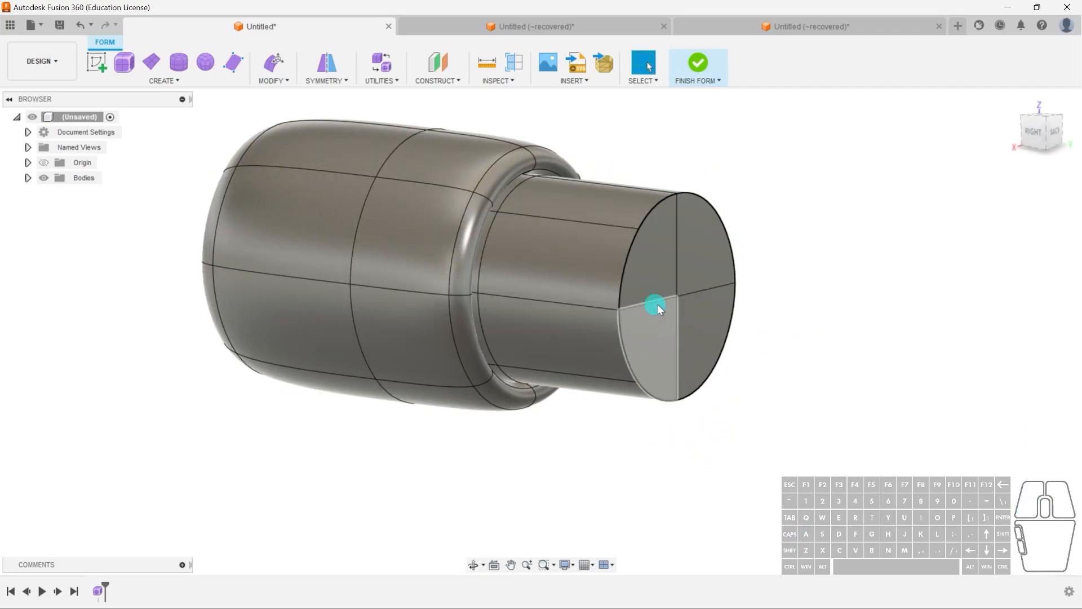
Select the neck's four end faces and extrude them in place with Edit Form, scaled to about 0.716, to round the end.
click(652, 203)
click(639, 271)
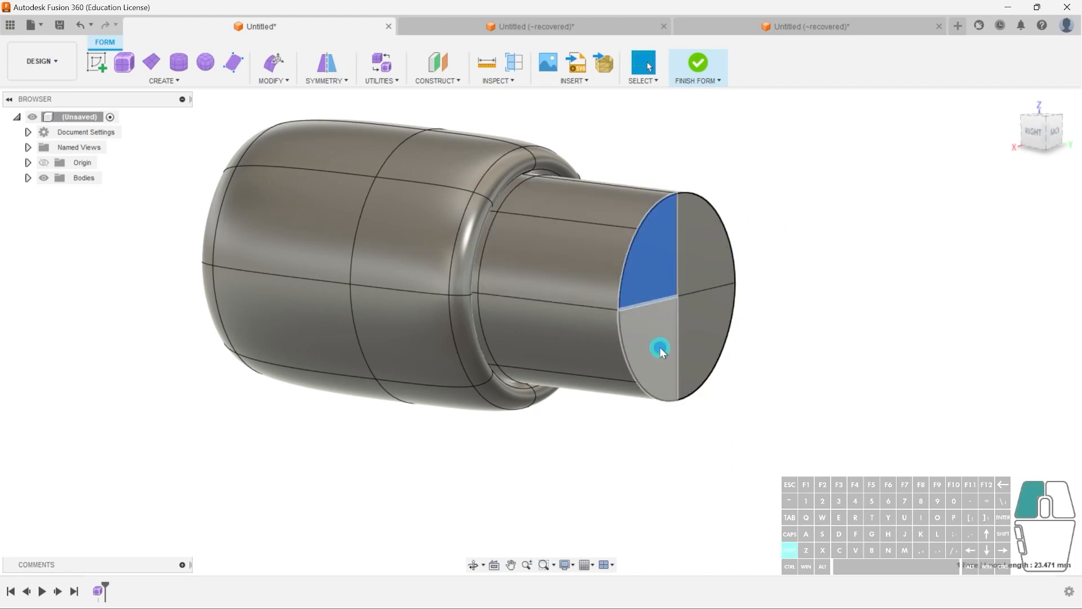
shift+click(660, 347)
shift+click(700, 259)
shift+click(710, 313)
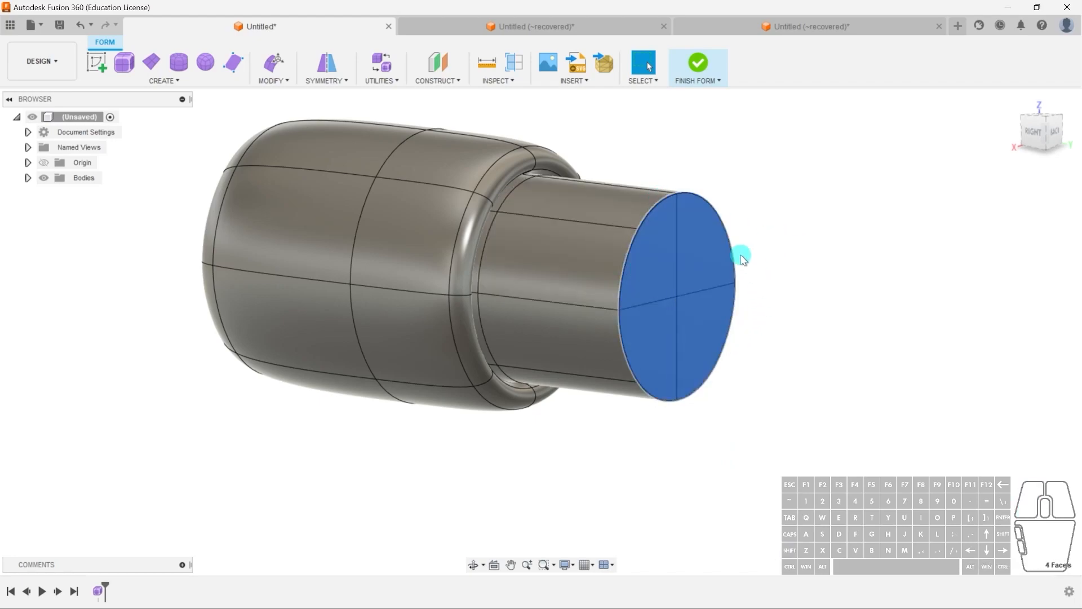
click(273, 62)
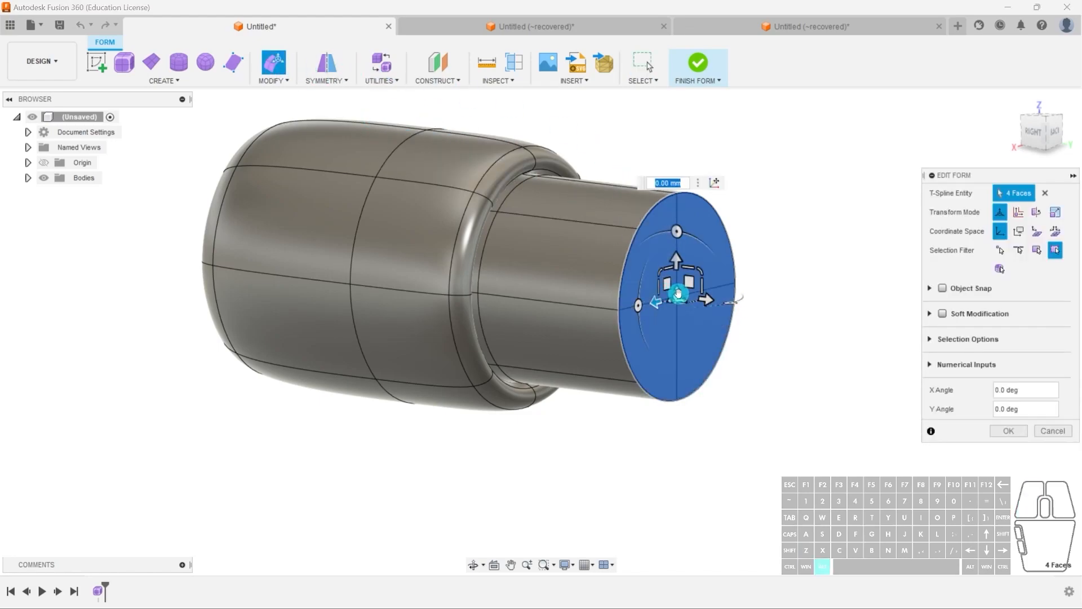
drag(678, 293, 678, 308)
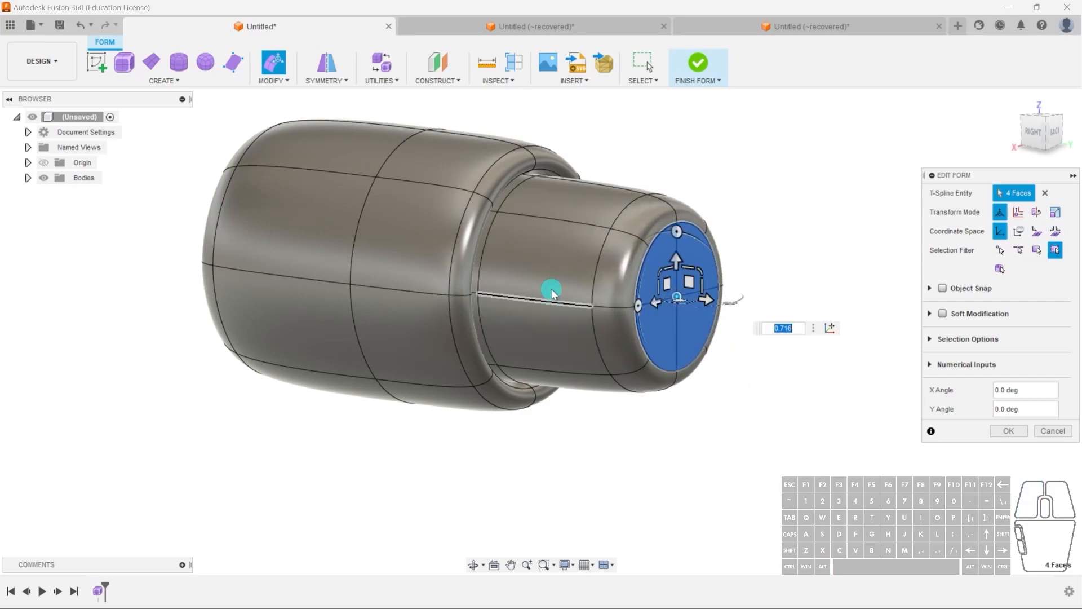
Confirm the Edit Form changes to the neck's end faces and inspect the rounded end from several sides.
click(1009, 431)
shift+middle_drag(616, 458, 711, 441)
click(712, 440)
shift+middle_drag(548, 282, 620, 296)
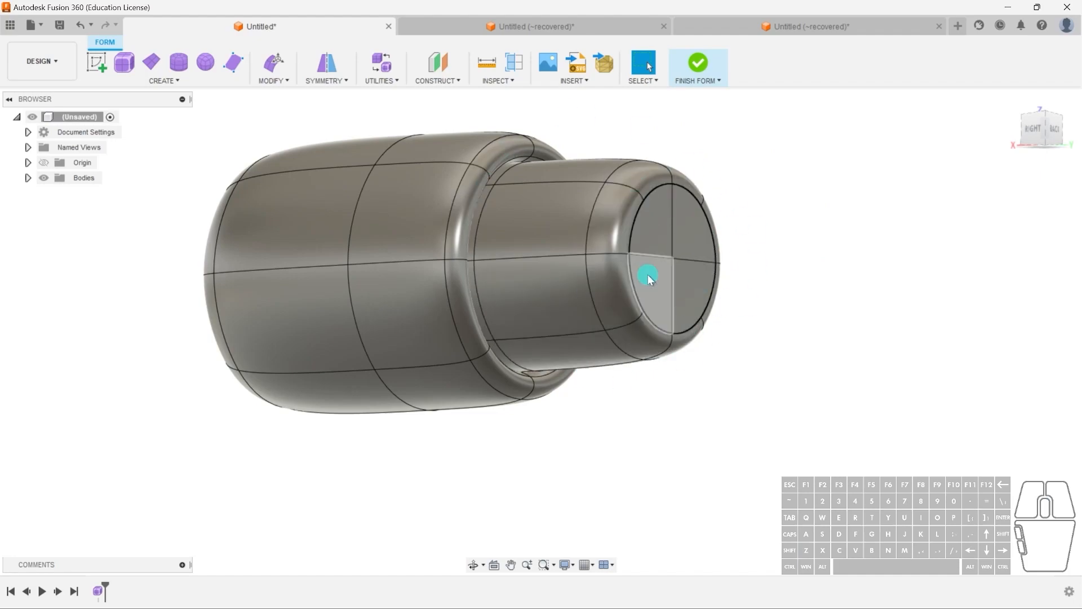
shift+middle_drag(693, 373, 659, 305)
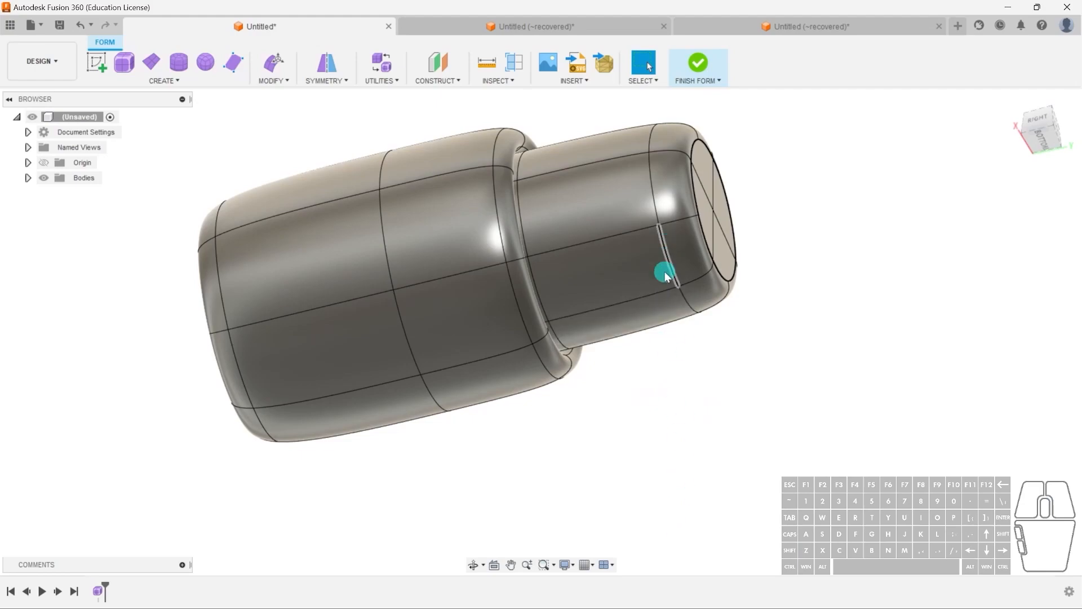
shift+middle_drag(671, 490, 705, 445)
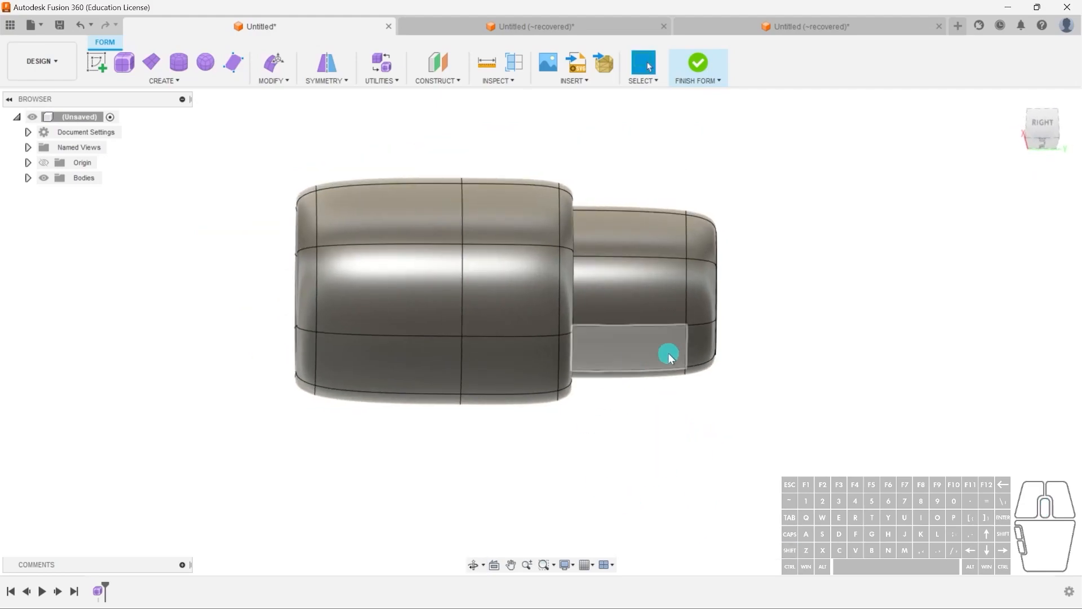
Try moving the neck's lower side faces 16 mm outward with Edit Form, then extruding them 17 mm, undoing each attempt.
shift+middle_drag(676, 401, 640, 332)
click(641, 333)
shift+middle_drag(652, 415, 669, 415)
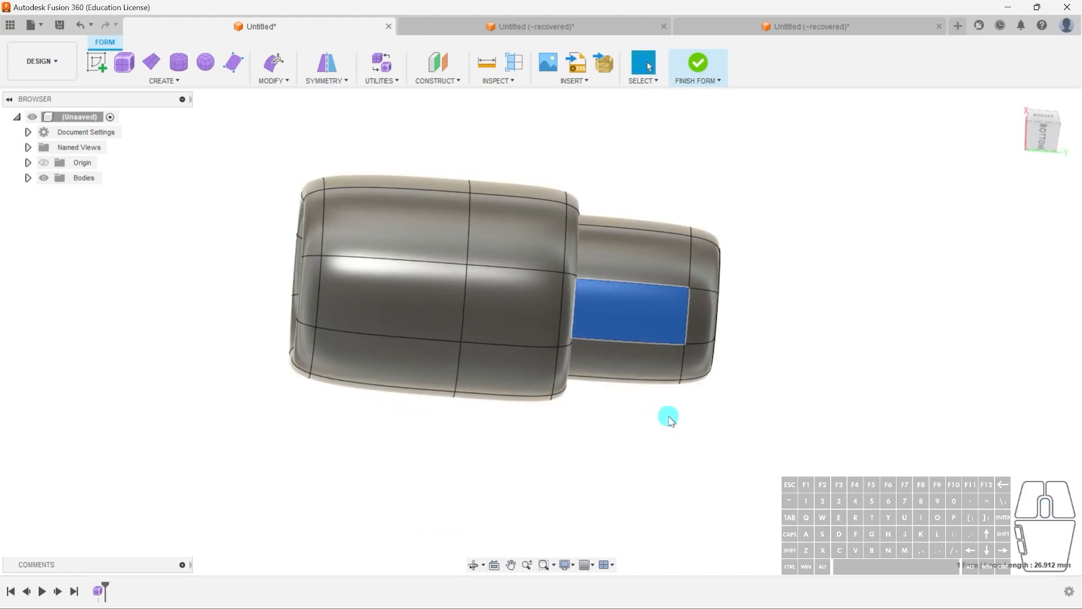
click(275, 63)
shift+middle_drag(774, 345, 774, 397)
drag(628, 321, 627, 521)
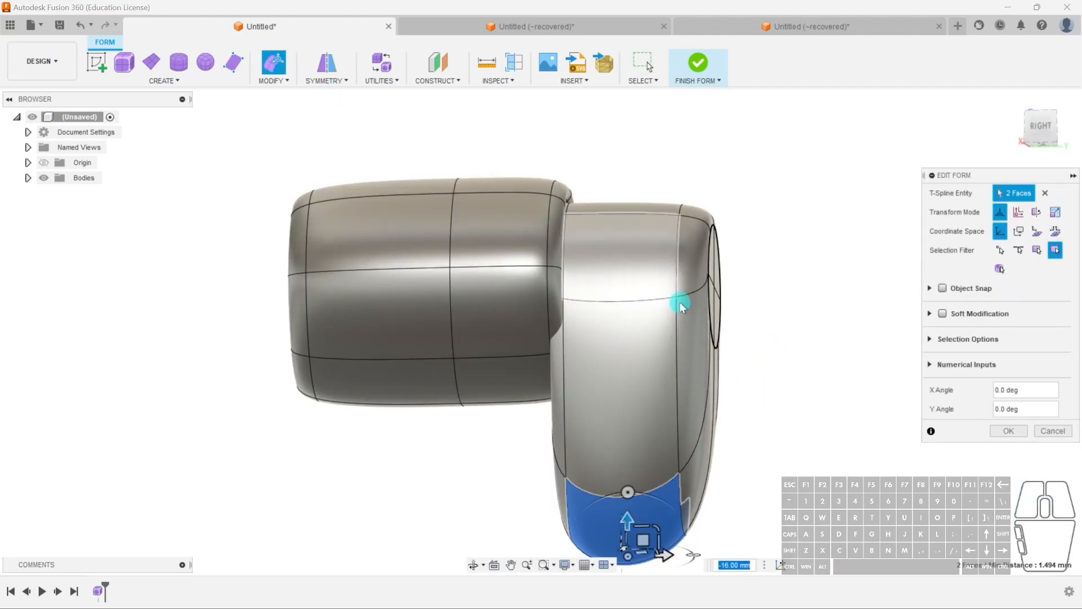
key(ctrl+z)
drag(628, 319, 625, 504)
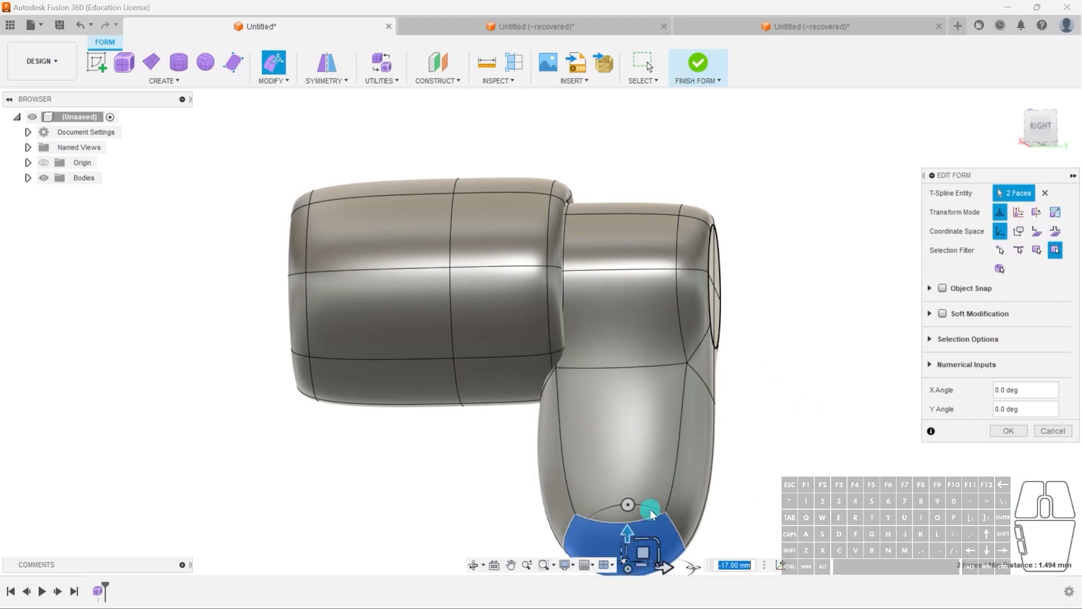
key(ctrl+z)
Try to extrude the edge loop near the neck's end 4 mm back toward the body, undo it, and leave Edit Form.
shift+middle_drag(667, 415, 689, 350)
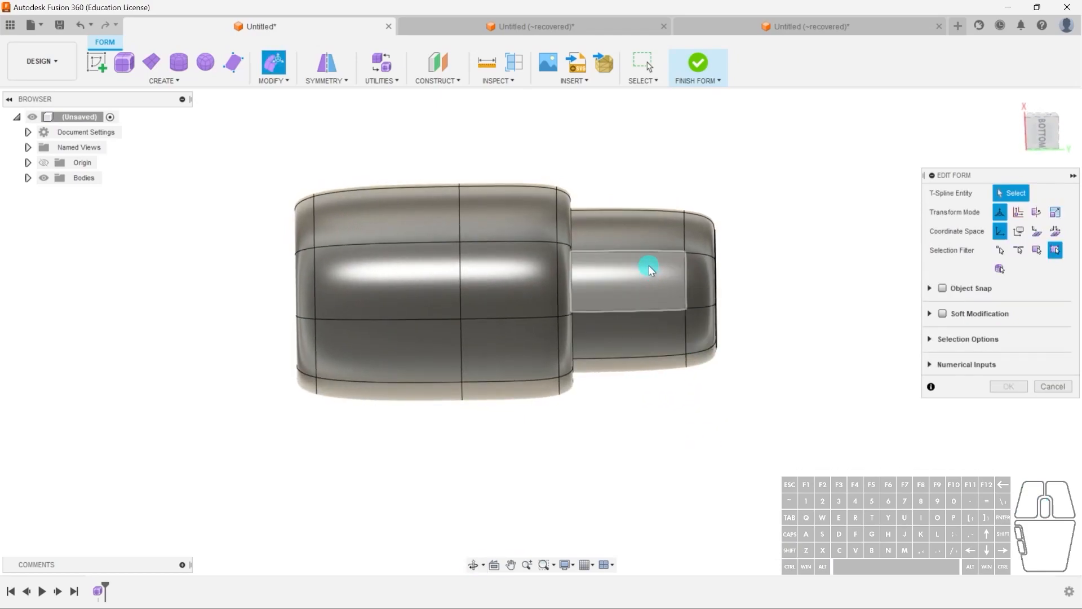
double_click(686, 288)
shift+middle_drag(713, 372, 716, 428)
alt+drag(715, 295, 672, 298)
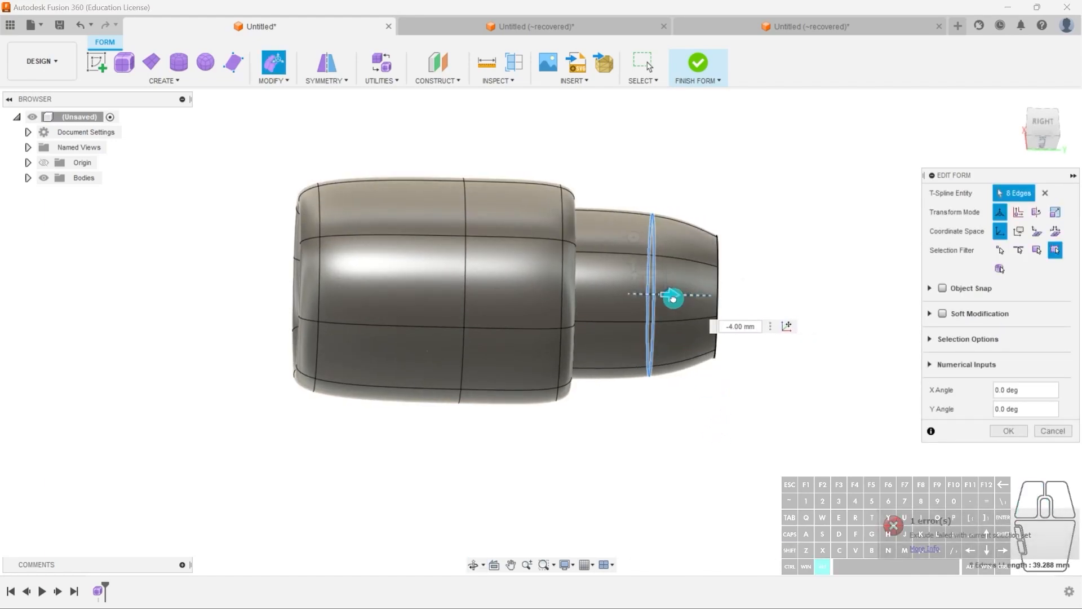
key(ctrl+z)
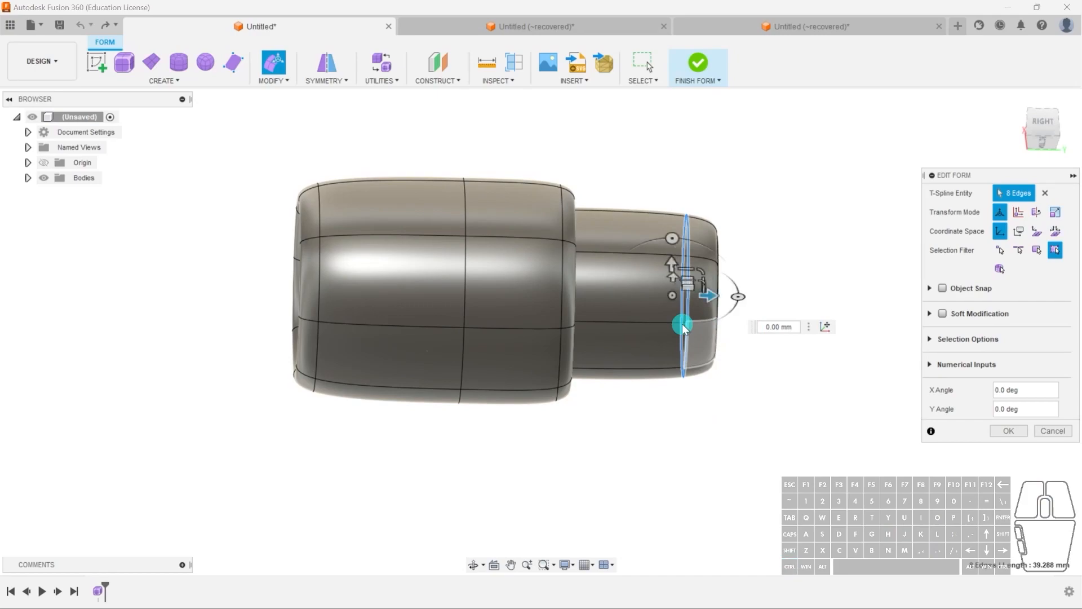
click(756, 418)
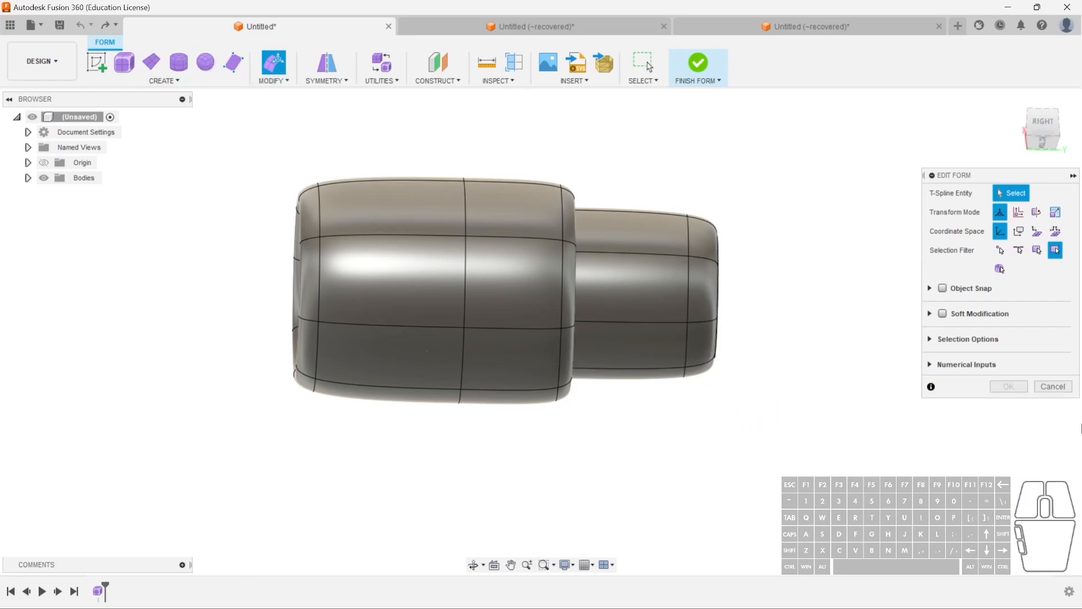
click(1021, 393)
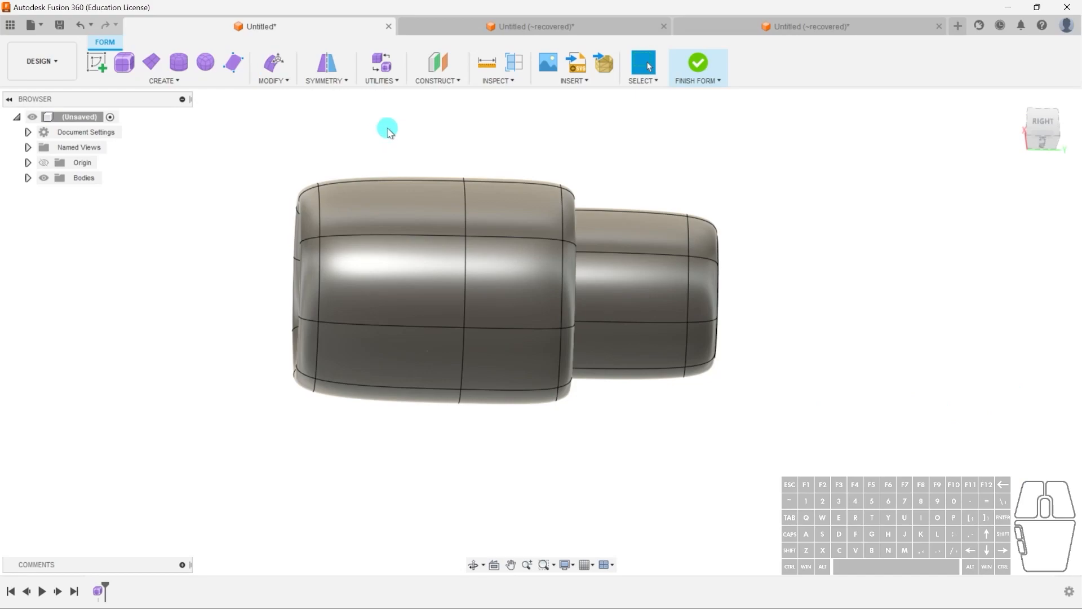
Use Insert Edge on the edge loop near the neck's end and shift the new loop to location 0.373.
click(282, 81)
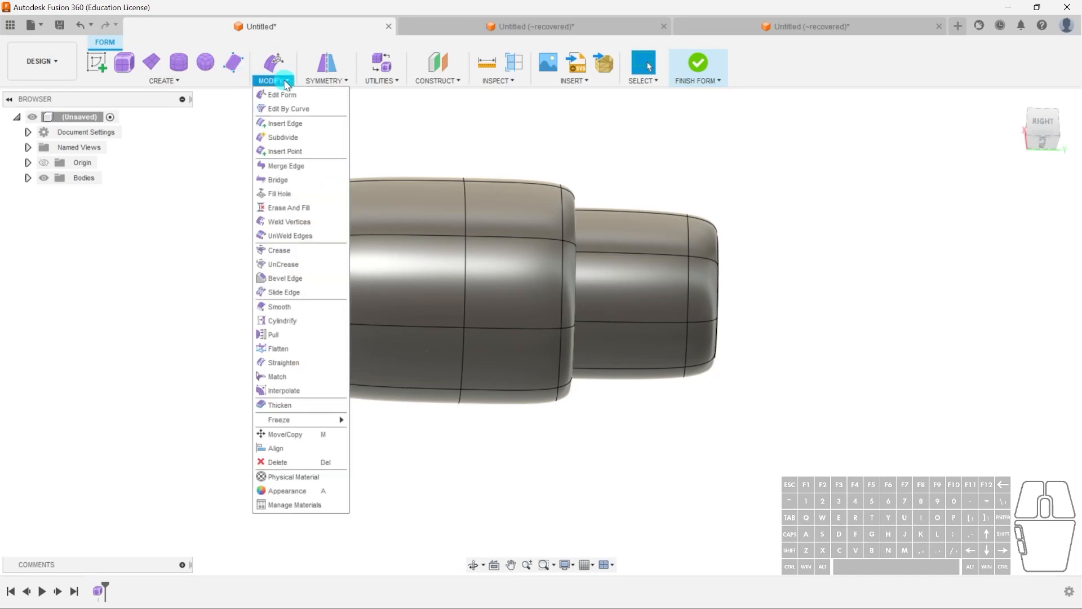
click(299, 127)
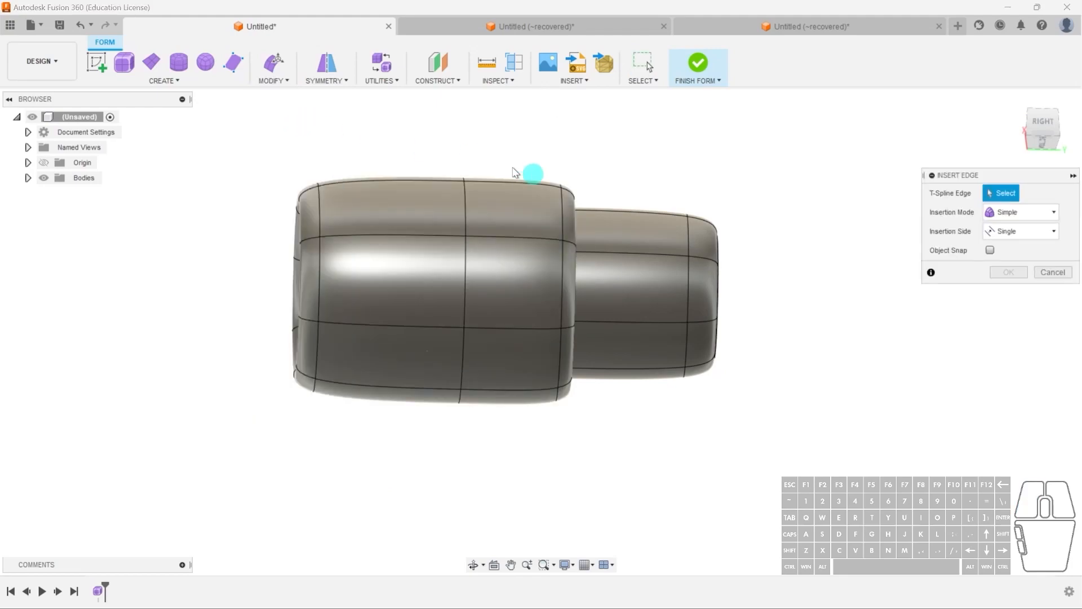
double_click(692, 281)
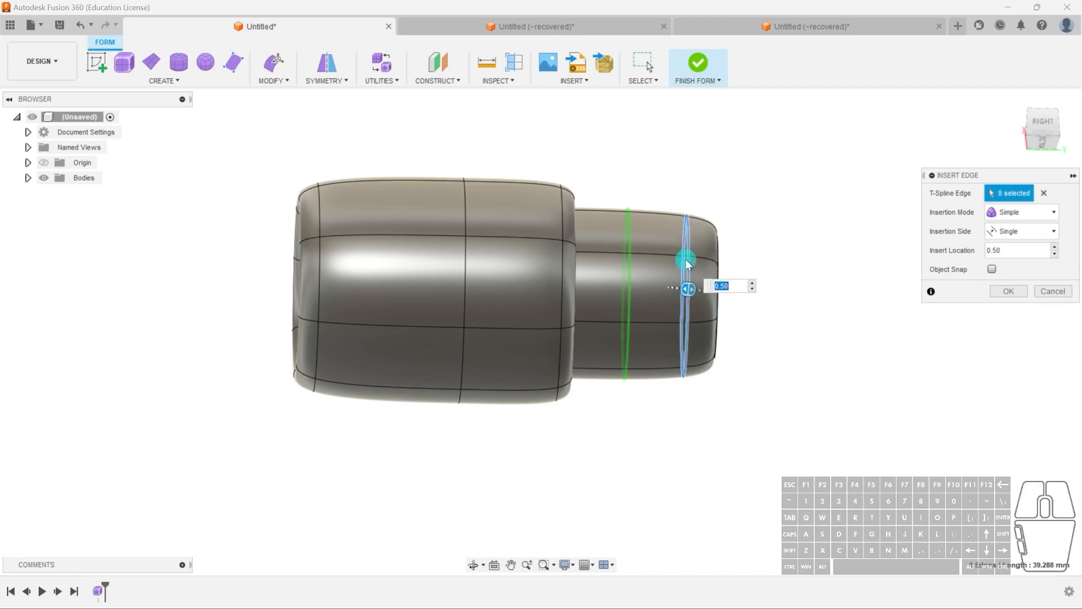
shift+middle_drag(684, 355, 677, 421)
mouse_move(684, 349)
mouse_down()
mouse_move(697, 340)
mouse_move(682, 351)
mouse_up()
click(741, 403)
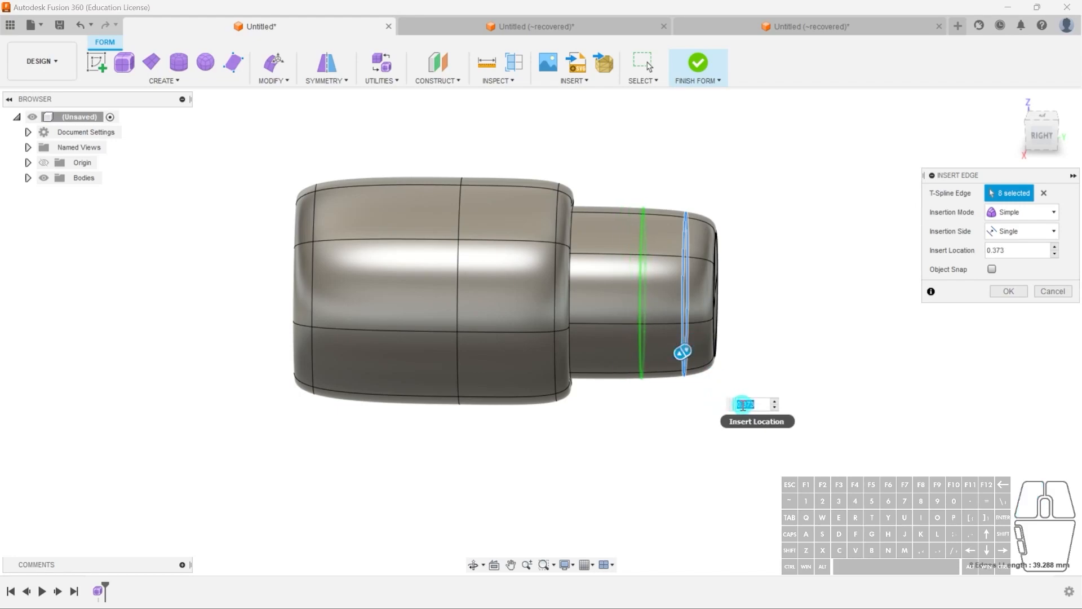
Try insert locations 0 and 1 for the new edge loop on the neck.
double_click(1014, 251)
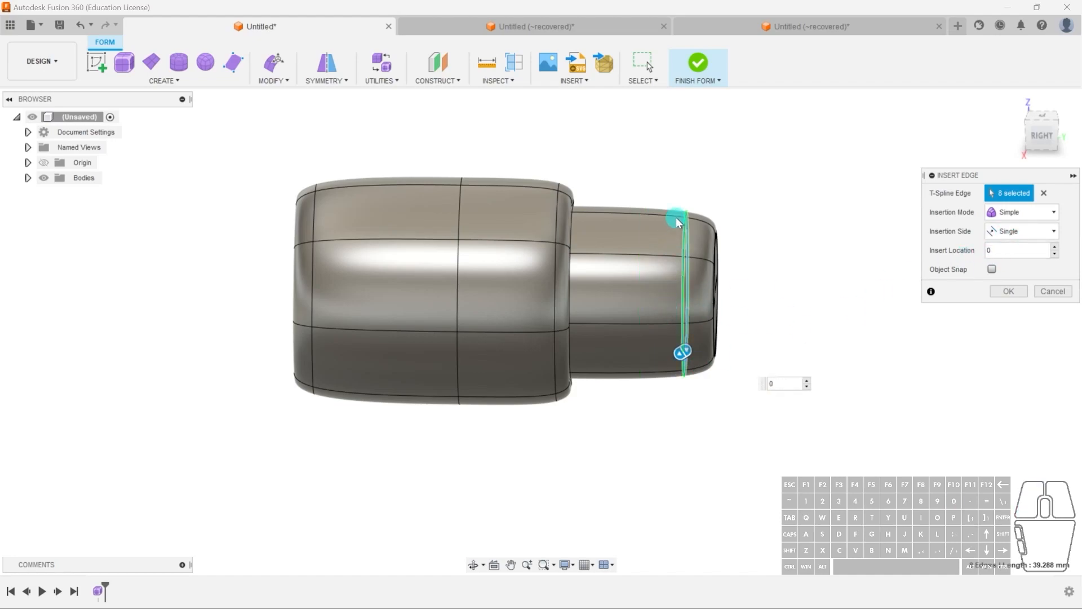
drag(1008, 248, 979, 251)
text(1)
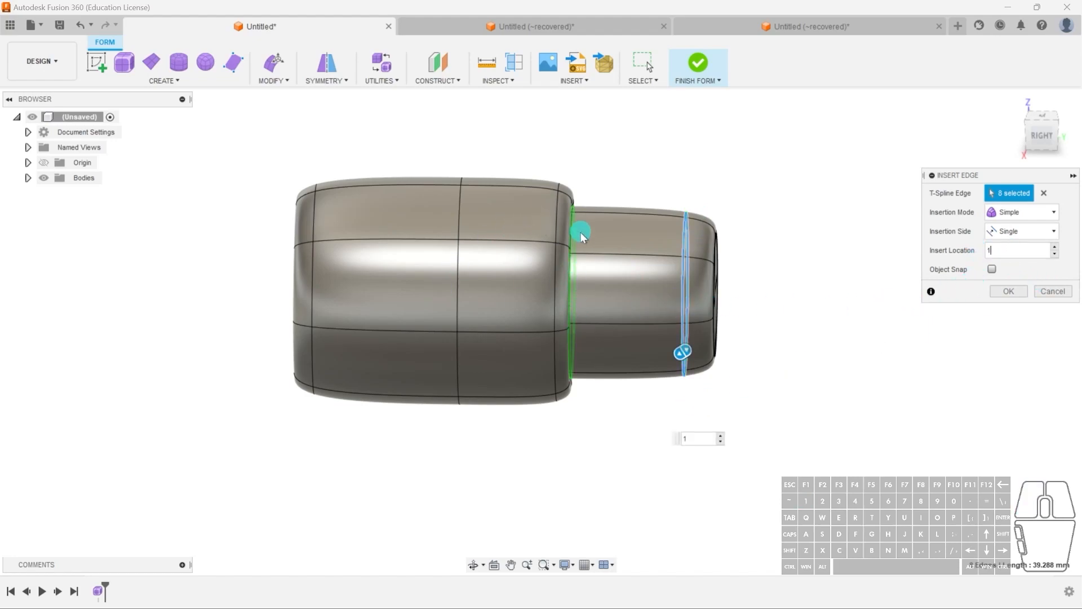
shift+middle_drag(570, 258, 574, 230)
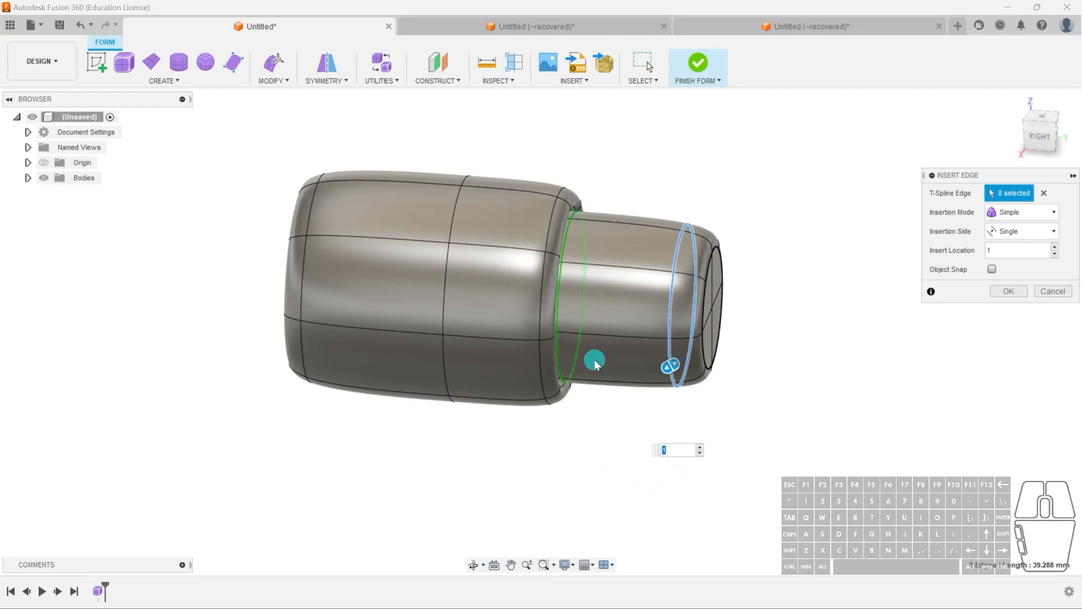
Move the new edge loop to insert location 0.551 along the neck and confirm the insertion.
text(5)
key(Return)
shift+middle_drag(671, 375, 701, 366)
drag(684, 340, 658, 351)
click(994, 270)
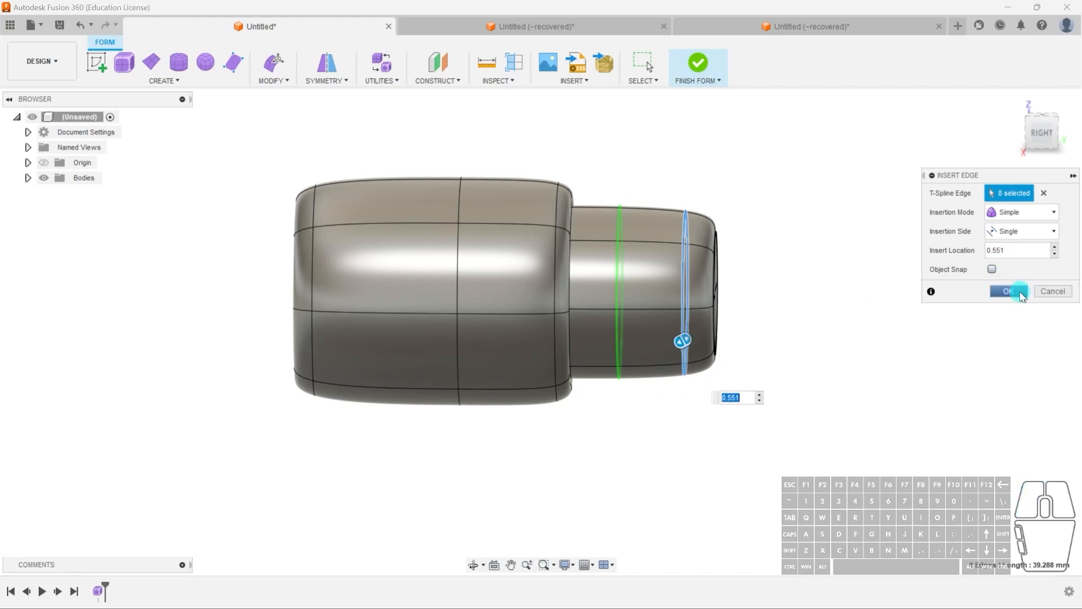
click(1009, 291)
shift+middle_drag(618, 449, 682, 427)
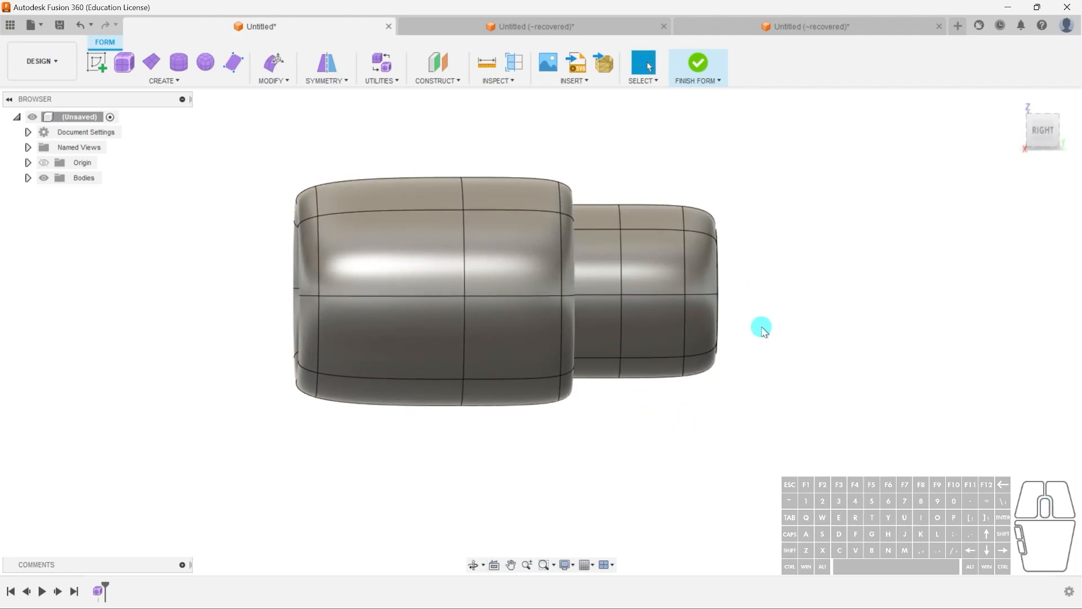
shift+middle_drag(652, 306, 619, 316)
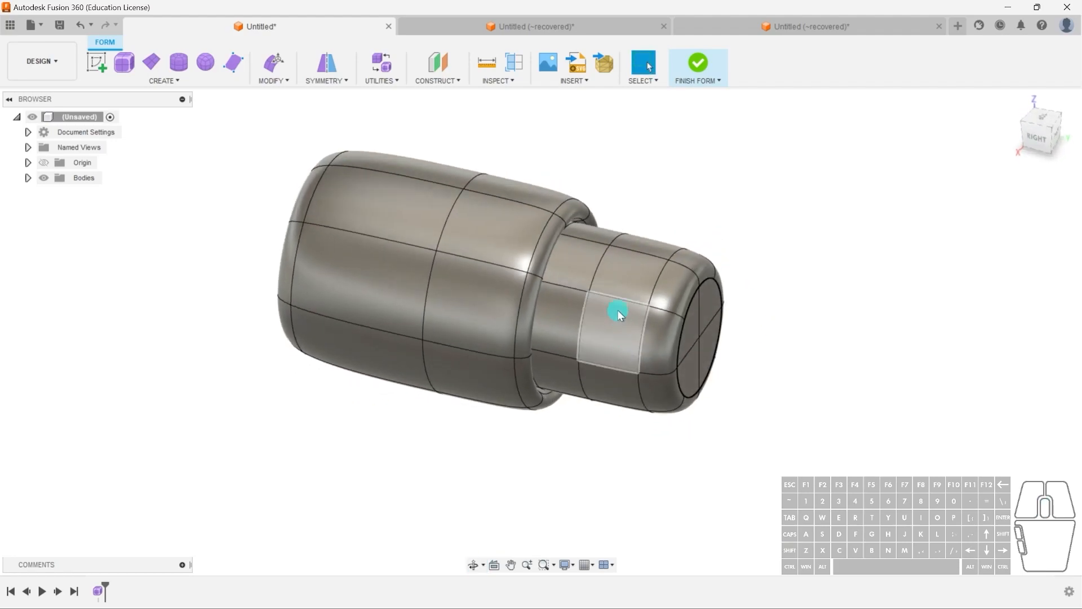
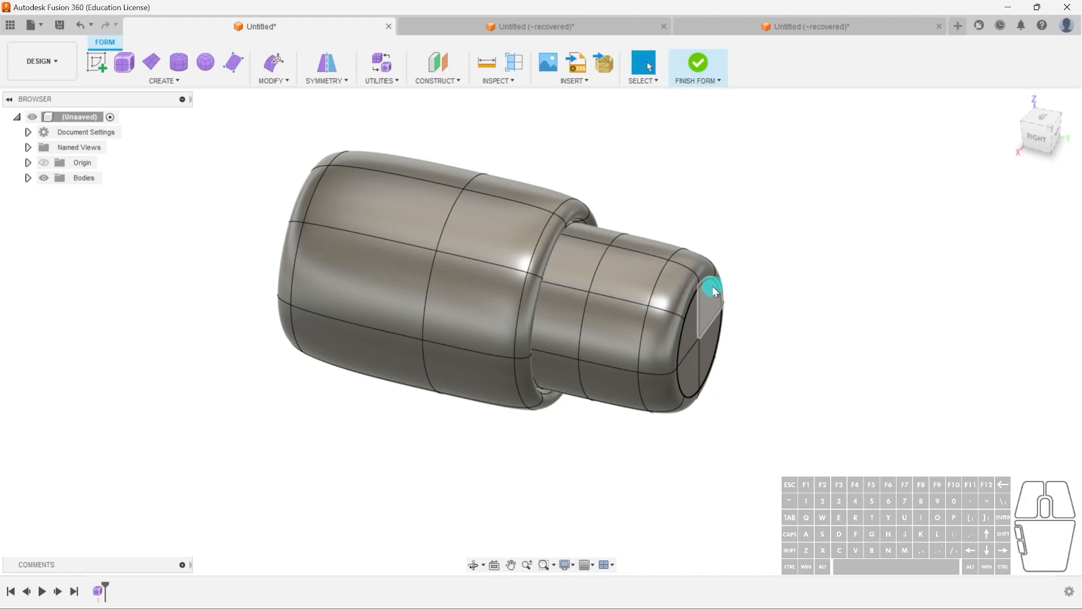
Apply Subdivide in Simple mode to a side face on the underside of the neck.
shift+middle_drag(731, 338, 754, 261)
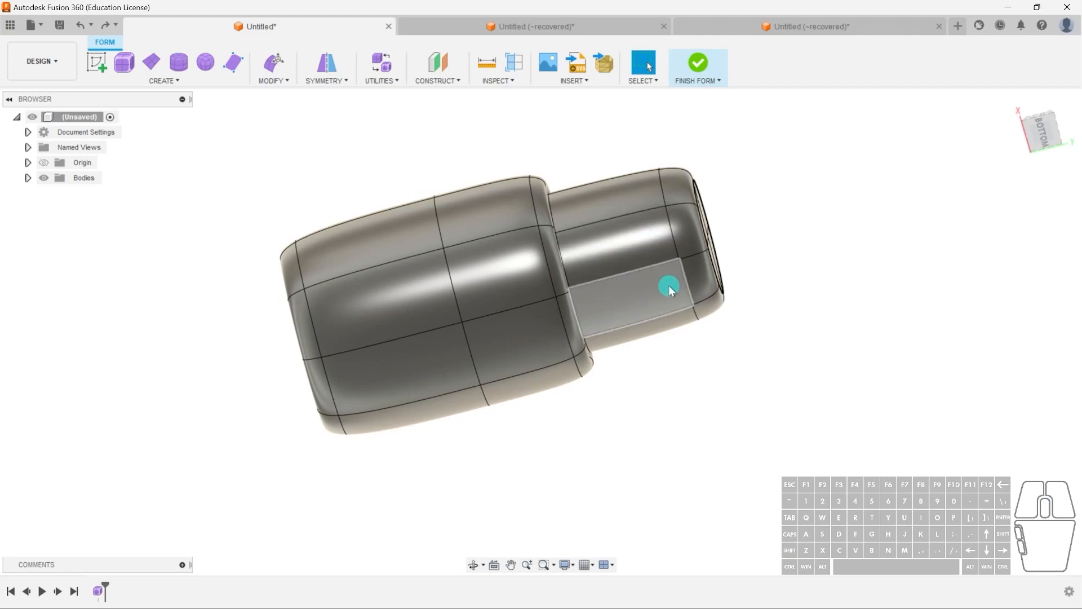
click(289, 82)
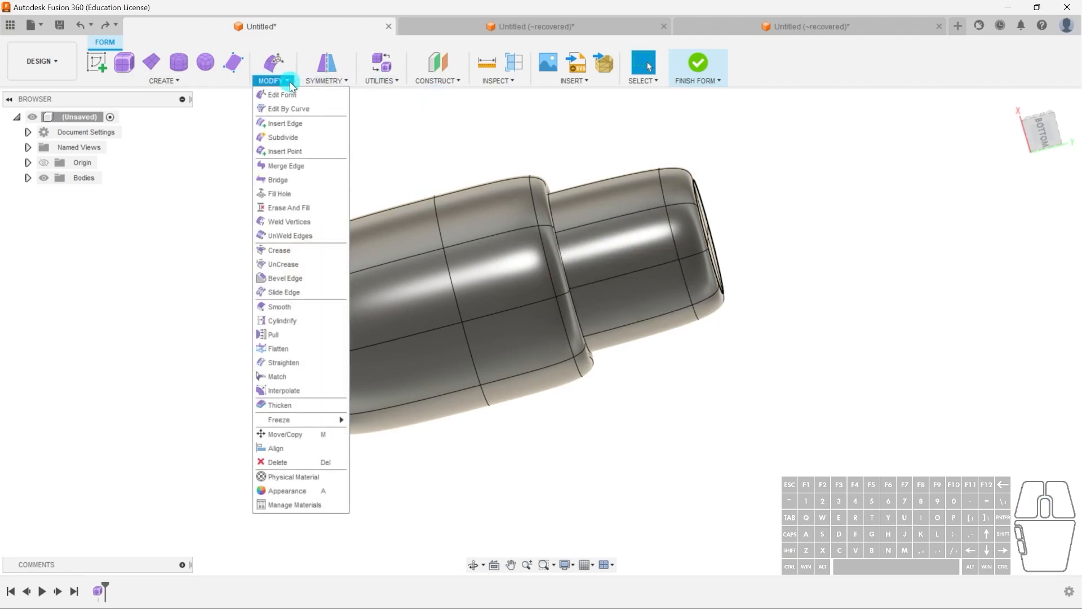
click(288, 136)
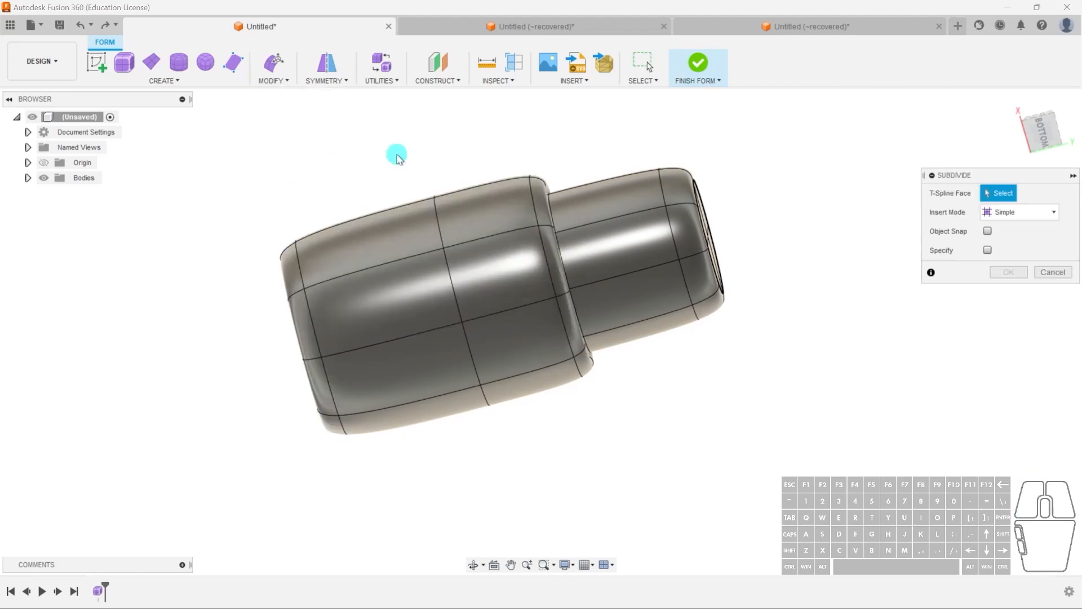
click(648, 252)
scroll(648, 248, up, 6)
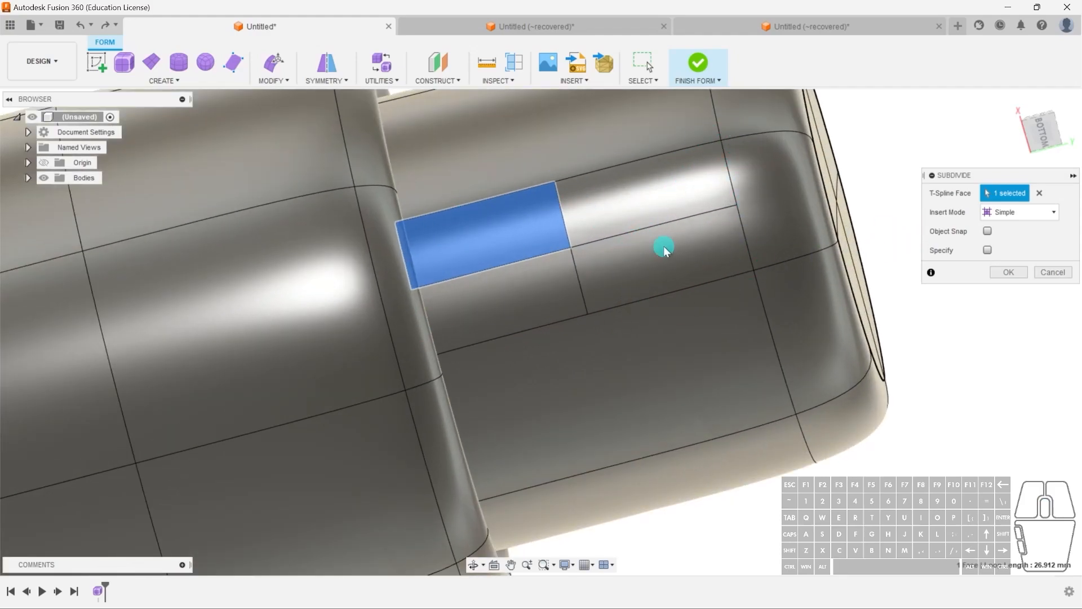
Specify 2 length faces and 1 width face for the subdivision, keep the Simple insert mode, and confirm.
click(988, 250)
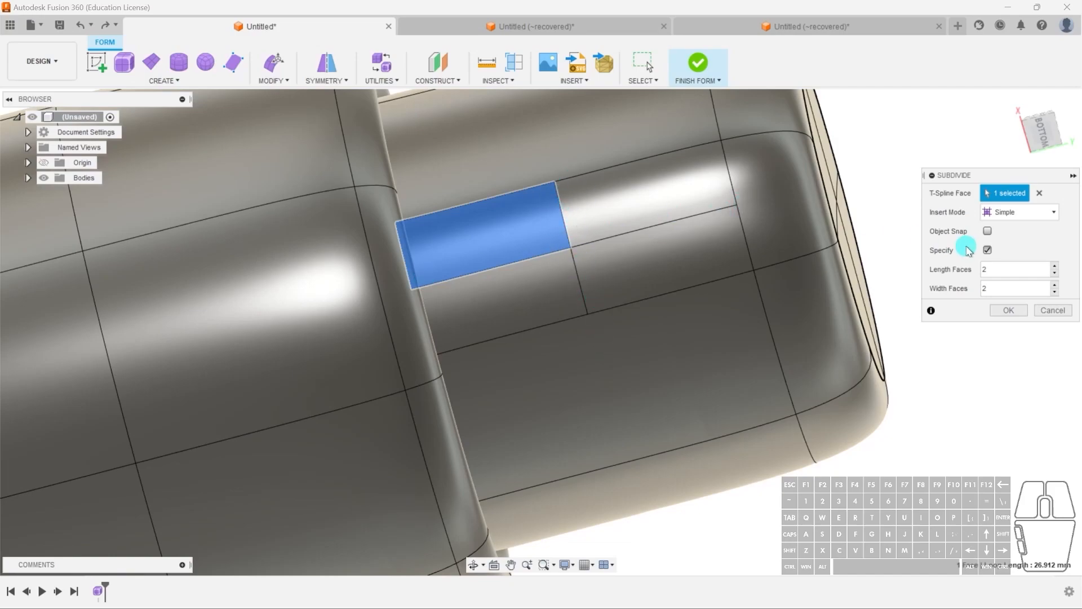
double_click(995, 272)
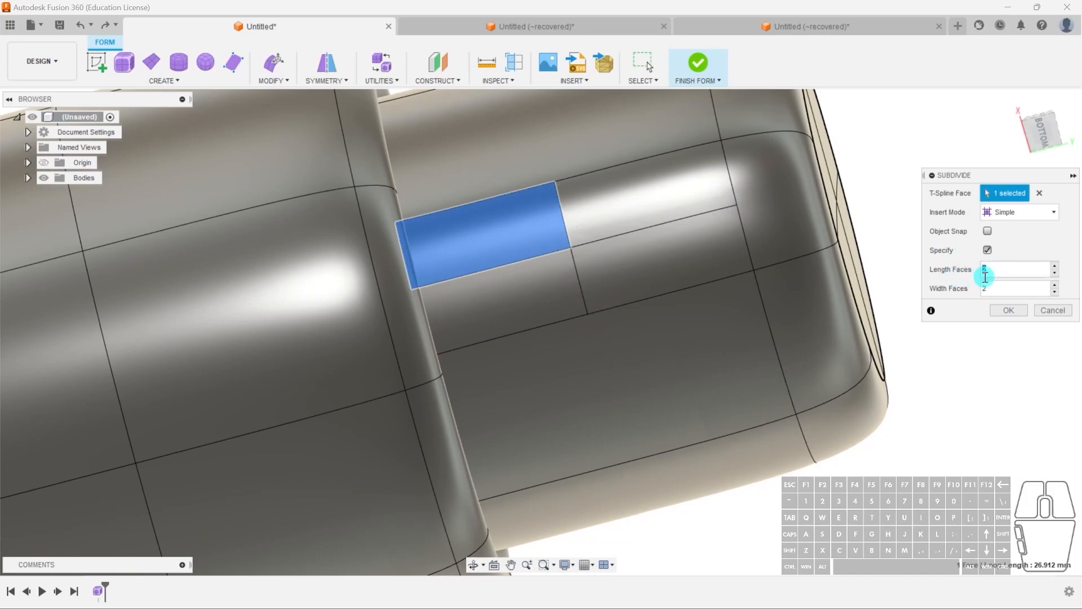
drag(1003, 270, 967, 289)
text(2)
text(1)
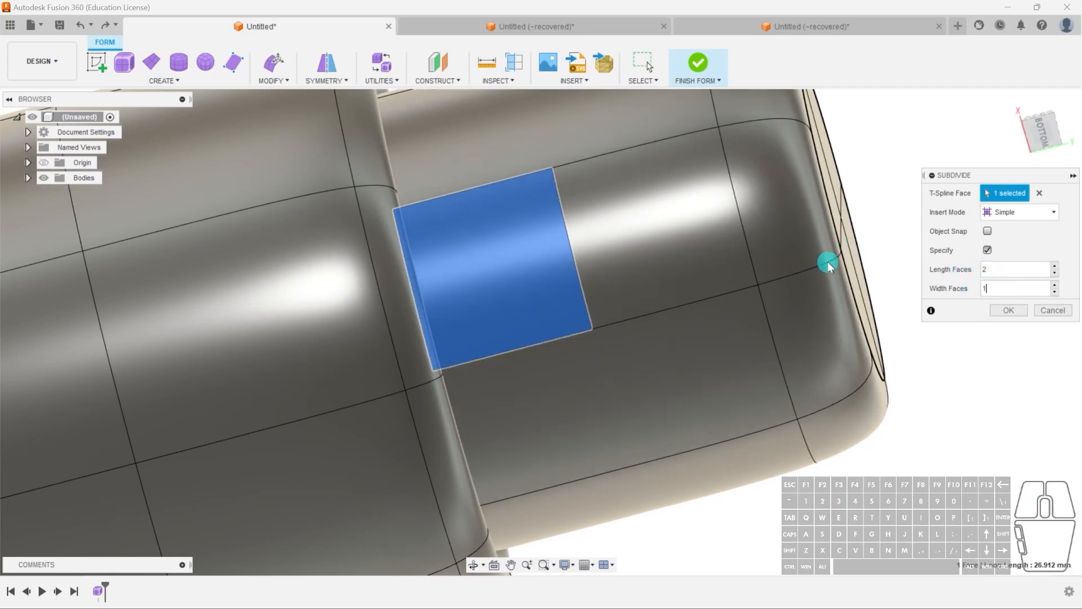
scroll(597, 237, down, 3)
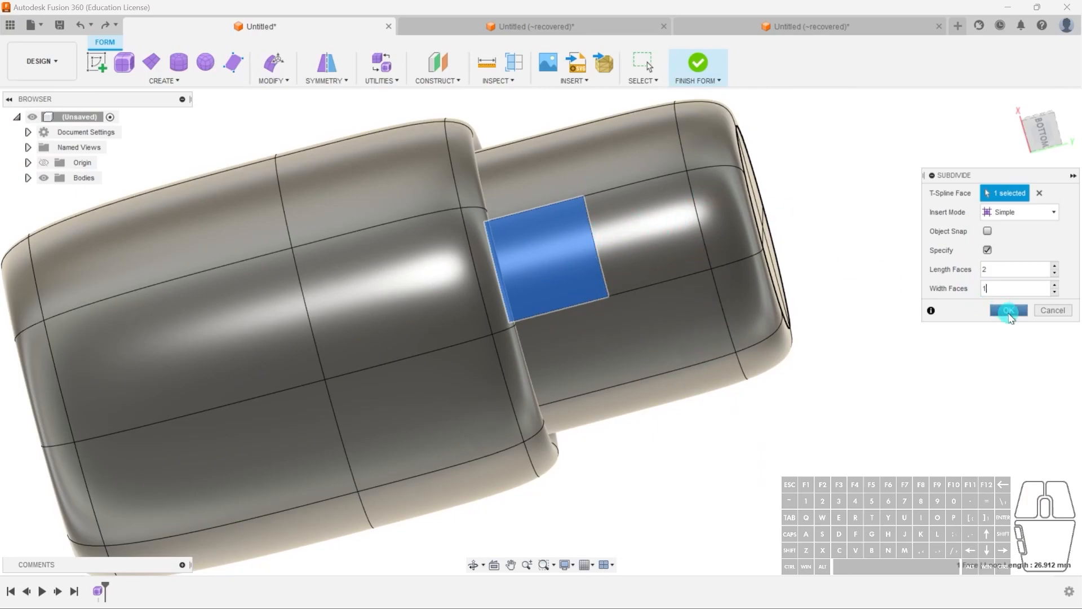
click(1019, 212)
click(1006, 229)
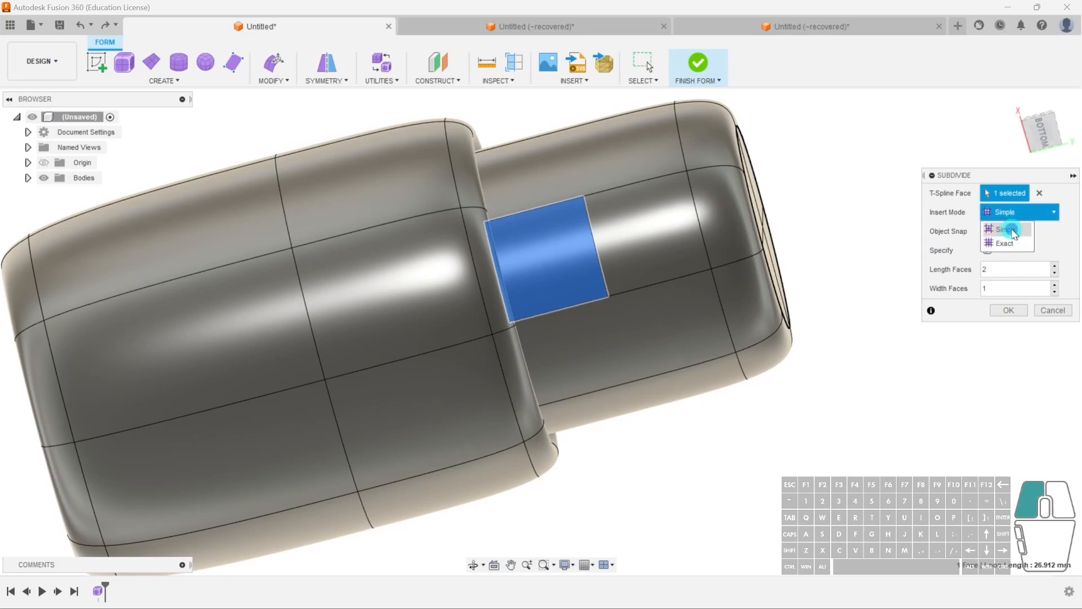
click(1013, 310)
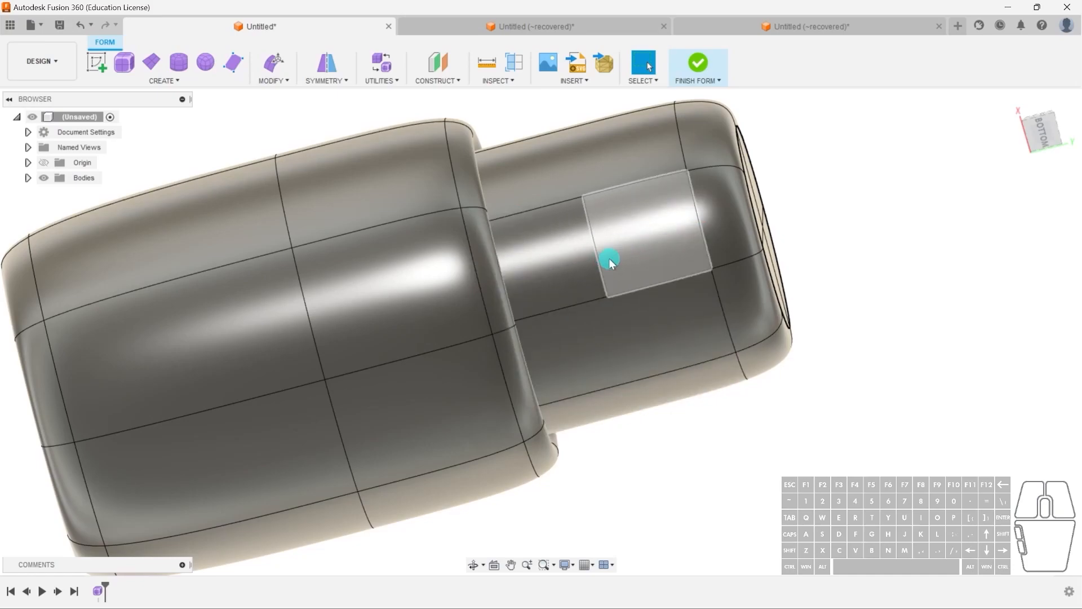
Subdivide the second neck-underside face into 2 length faces and 1 width face with the Simple insert mode.
shift+middle_drag(657, 258, 656, 536)
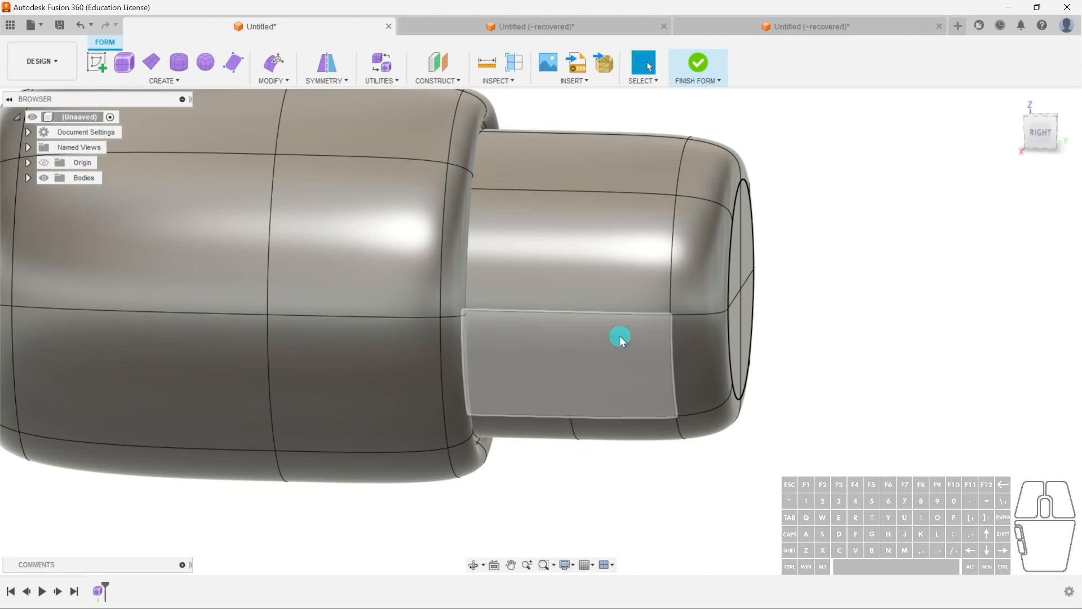
shift+middle_drag(580, 116, 649, 272)
click(616, 258)
click(274, 80)
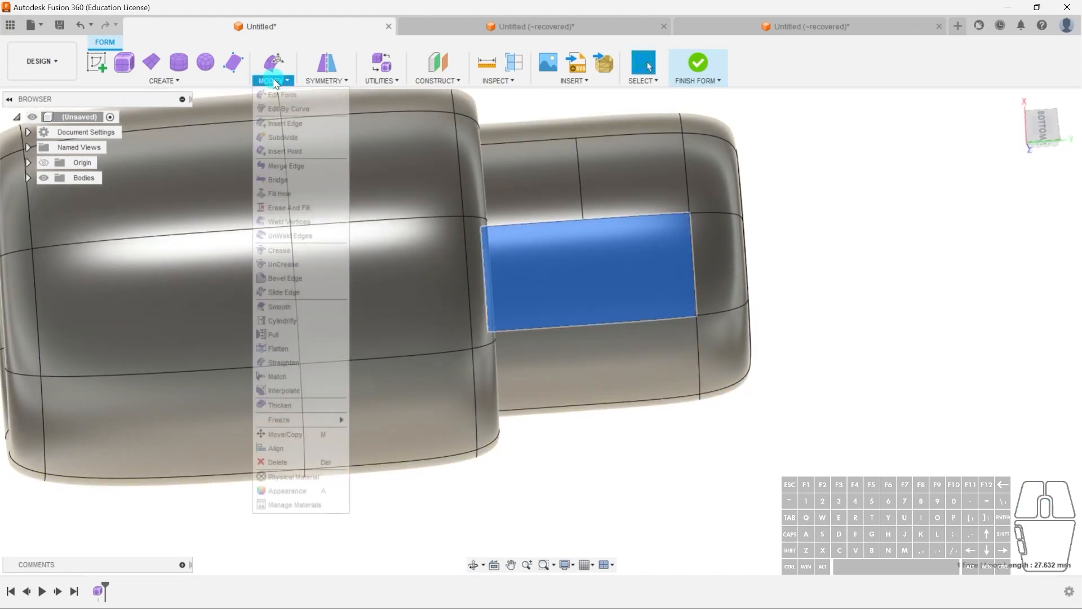
click(342, 137)
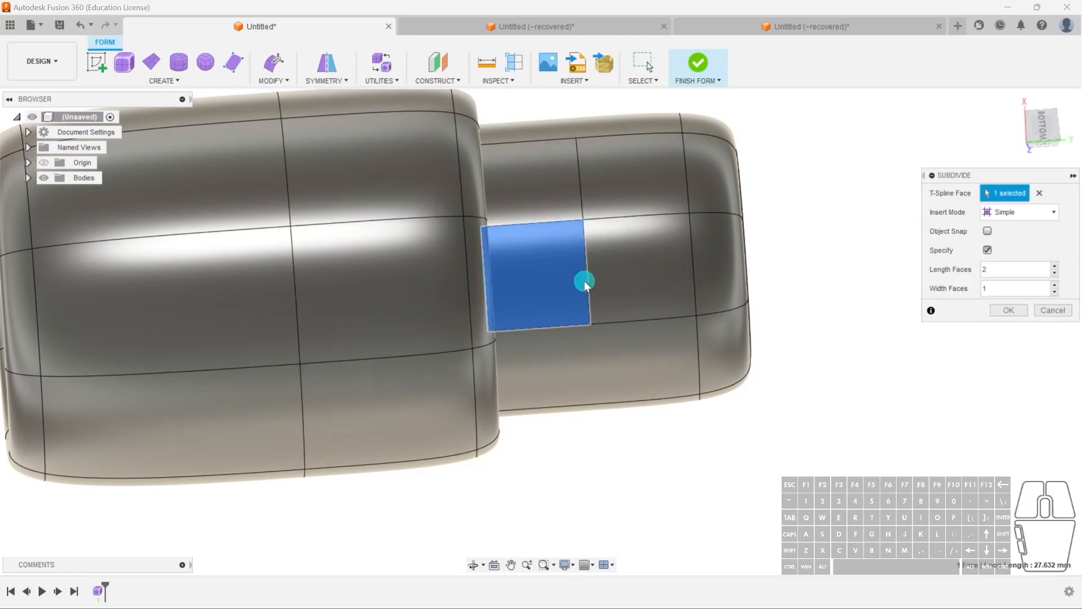
click(1020, 310)
shift+middle_drag(899, 350, 774, 427)
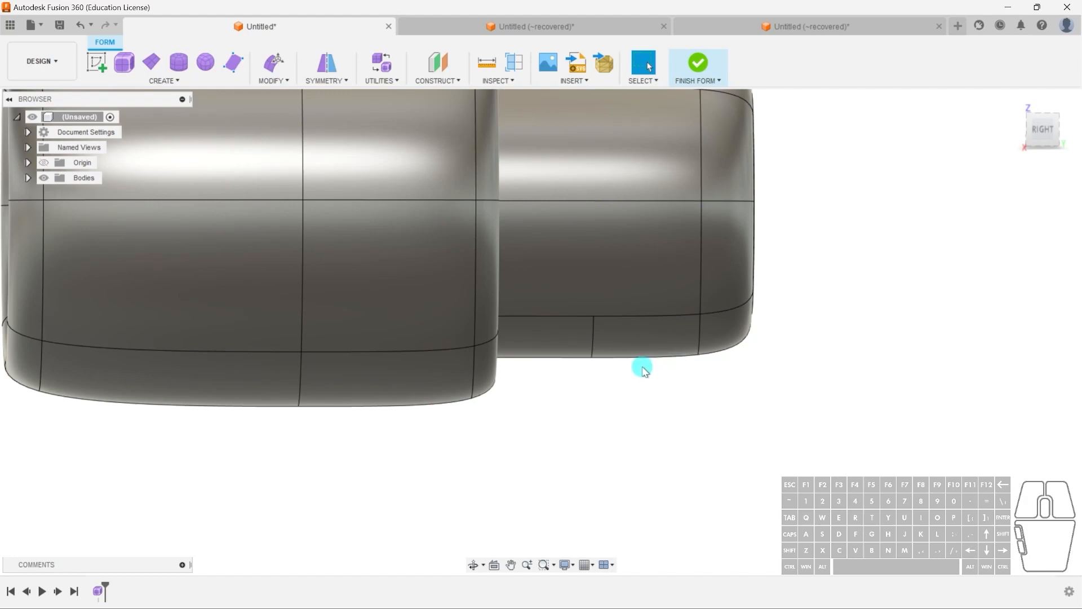
shift+middle_drag(630, 315, 637, 241)
scroll(636, 242, down, 2)
middle_drag(710, 378, 705, 303)
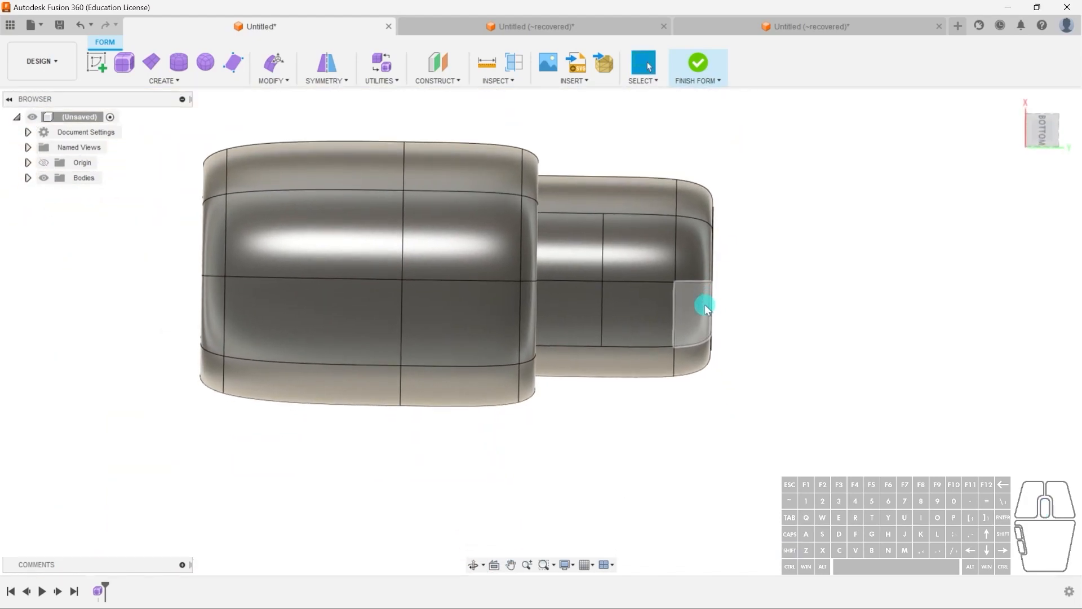
click(631, 255)
click(787, 316)
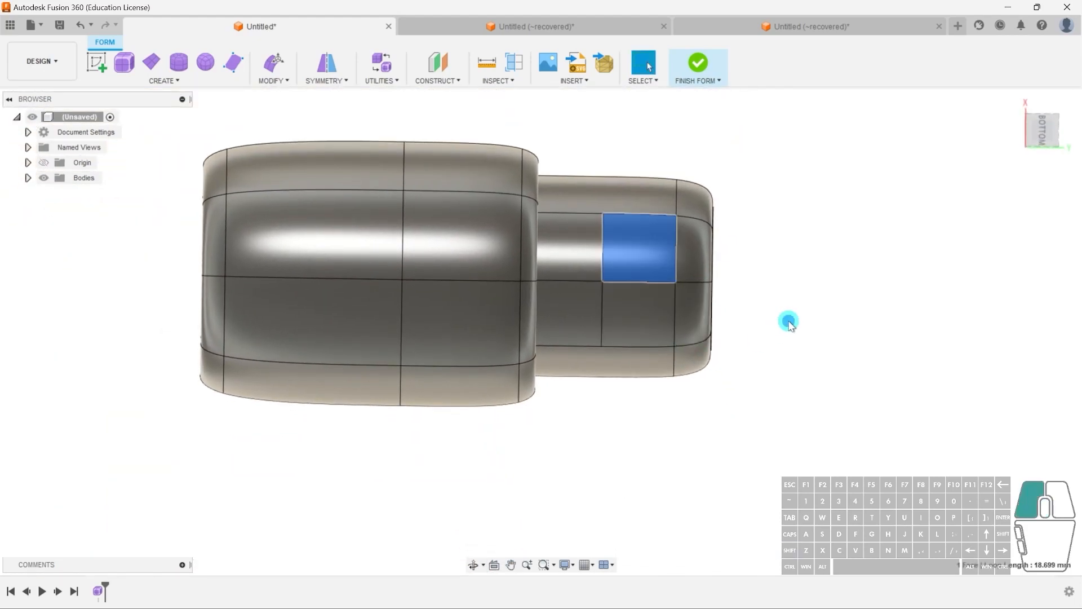
click(604, 244)
shift+click(601, 300)
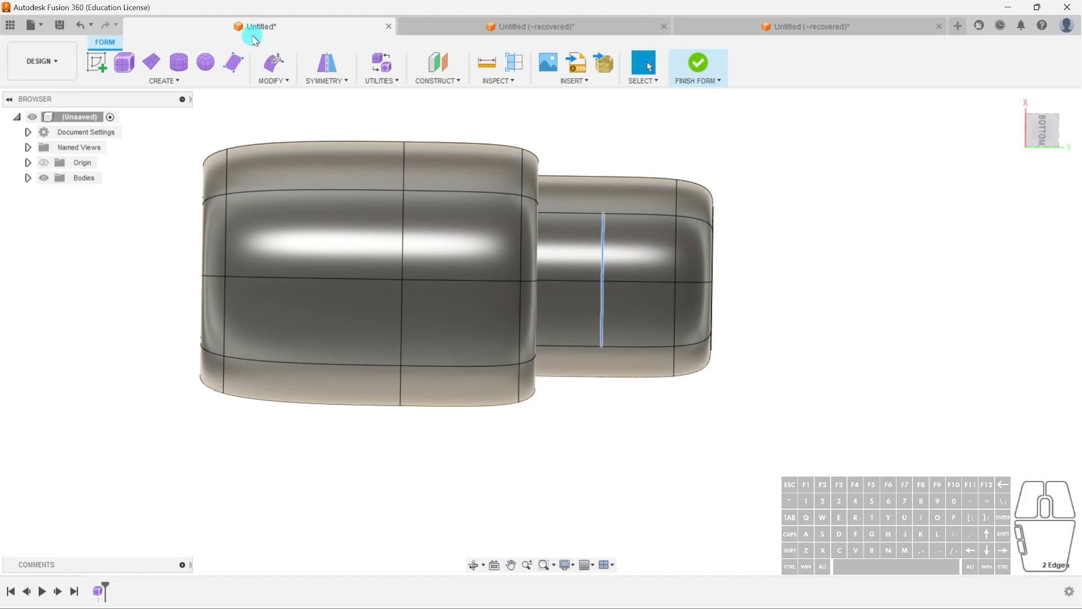
click(275, 62)
shift+middle_drag(665, 239, 701, 307)
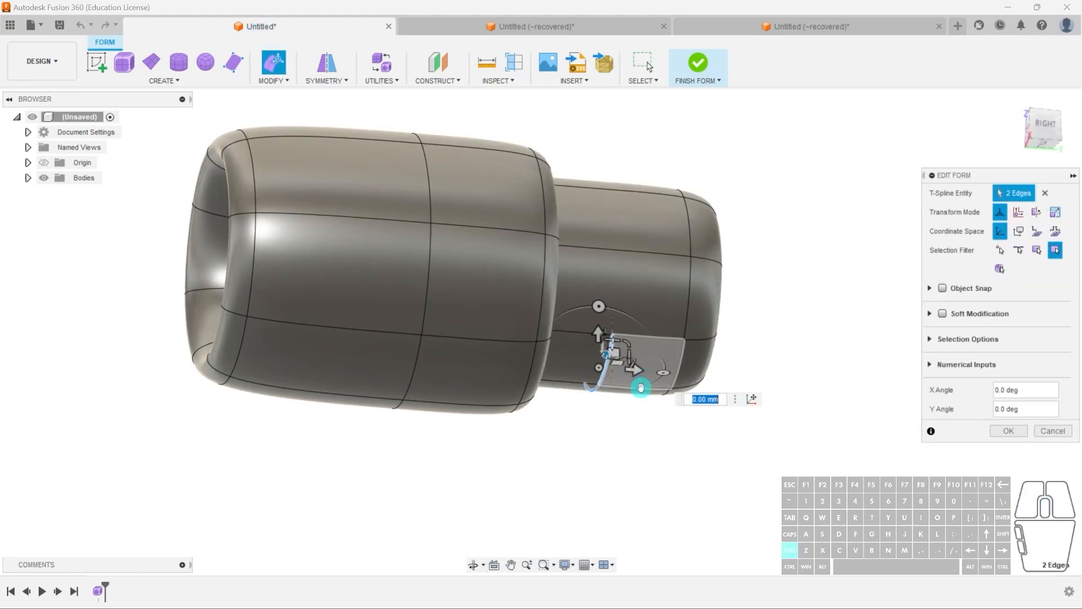
shift+middle_drag(642, 390, 623, 376)
drag(639, 359, 641, 358)
click(714, 393)
click(1053, 431)
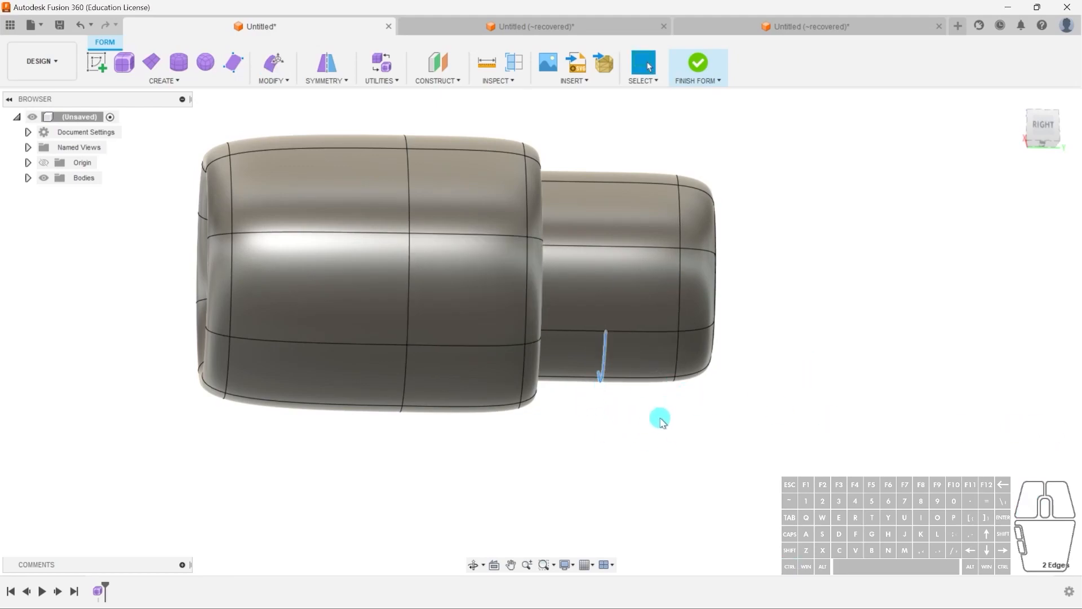
Extrude the two subdivided underside faces nearest the neck's open end 3 mm downward with Edit Form.
shift+middle_drag(620, 352, 648, 283)
click(650, 281)
shift+click(633, 340)
click(273, 62)
shift+middle_drag(713, 230, 739, 220)
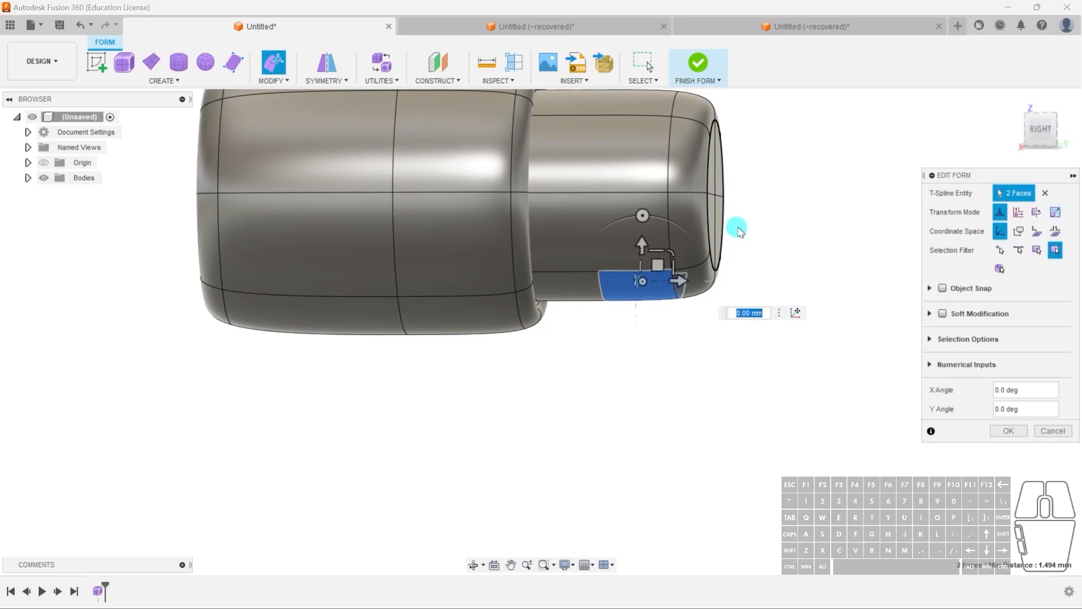
drag(643, 282, 640, 479)
key(ctrl+z)
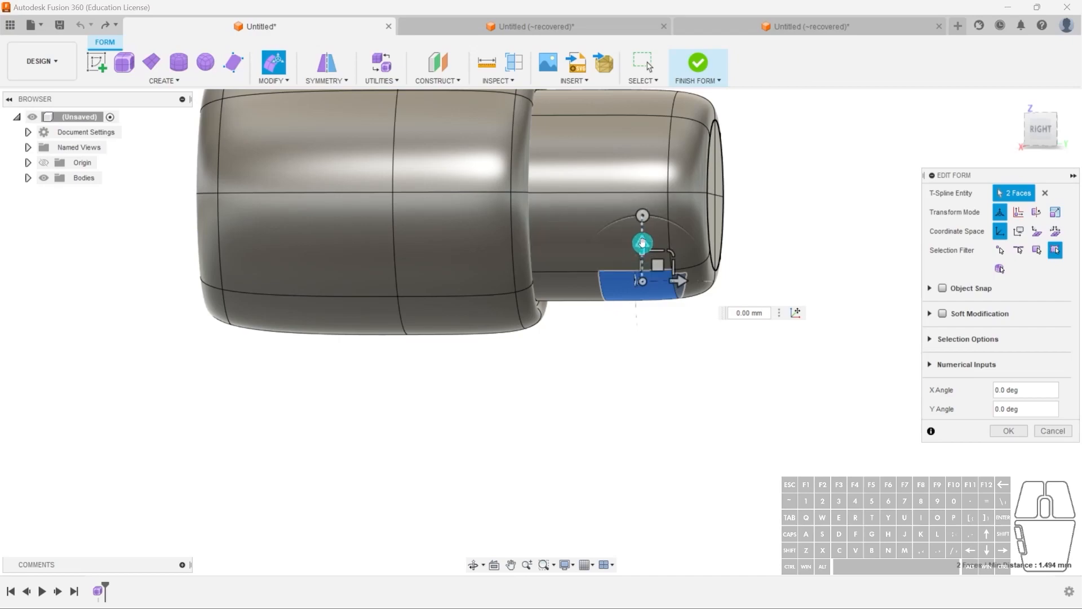
drag(644, 241, 644, 280)
click(770, 356)
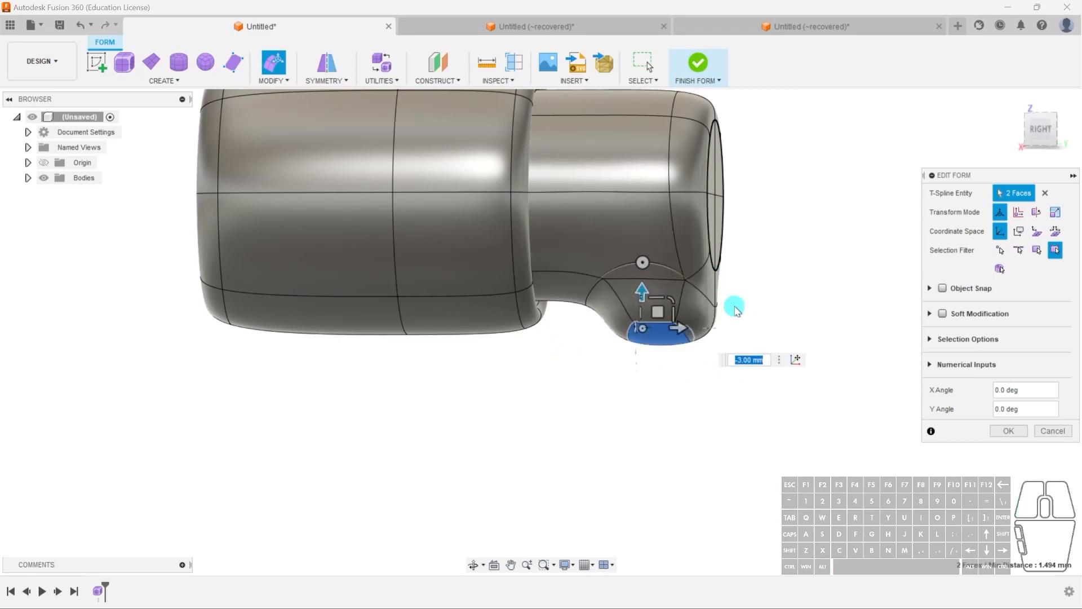
Try moving the two underside faces 18 mm further down without extruding, and undo the move.
shift+middle_drag(636, 367, 669, 365)
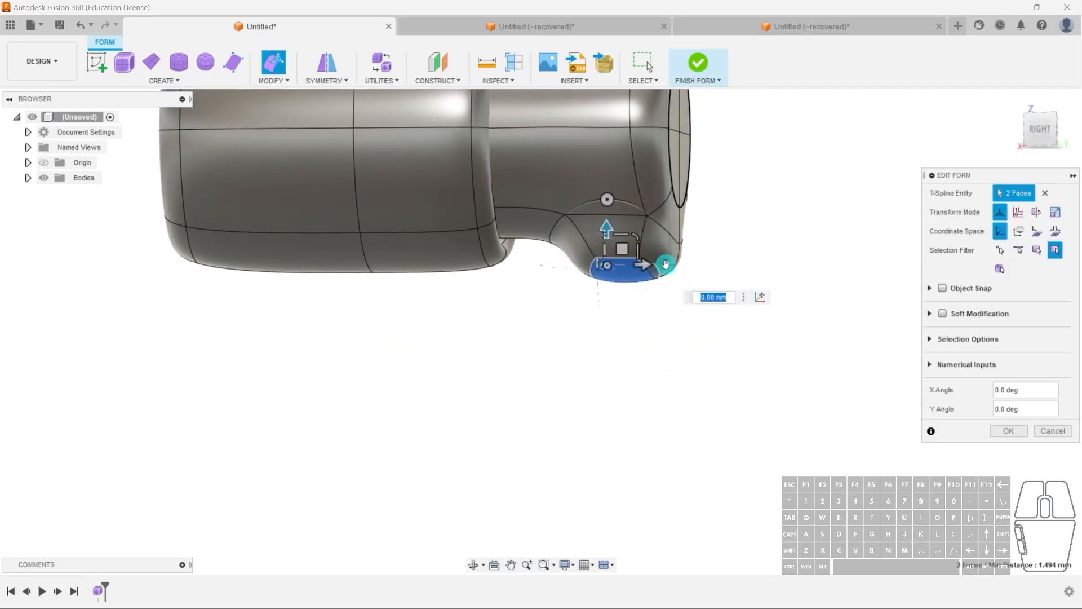
drag(605, 230, 606, 507)
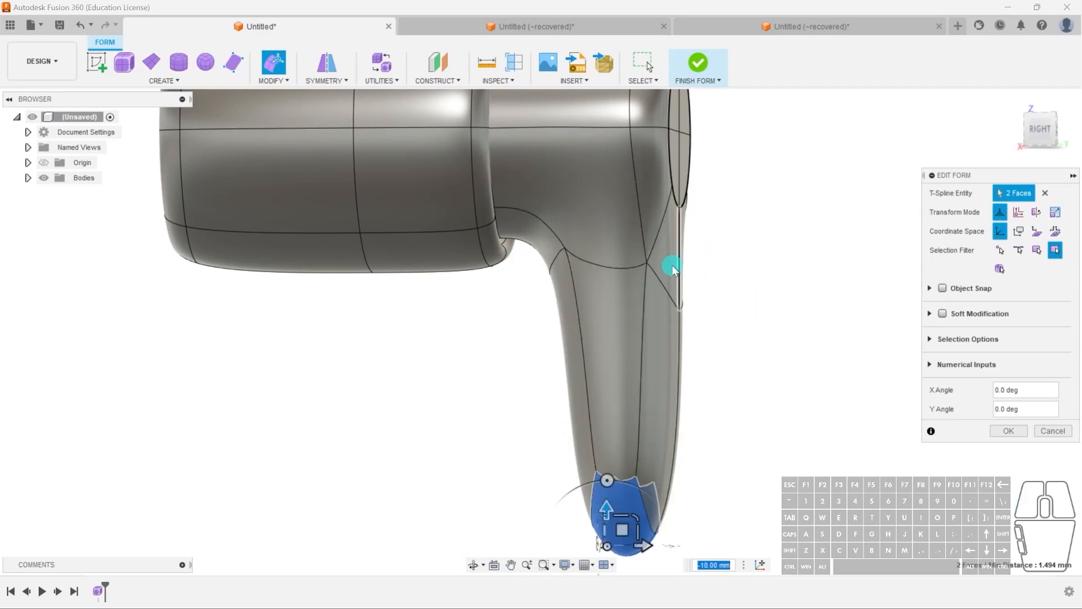
key(ctrl+z)
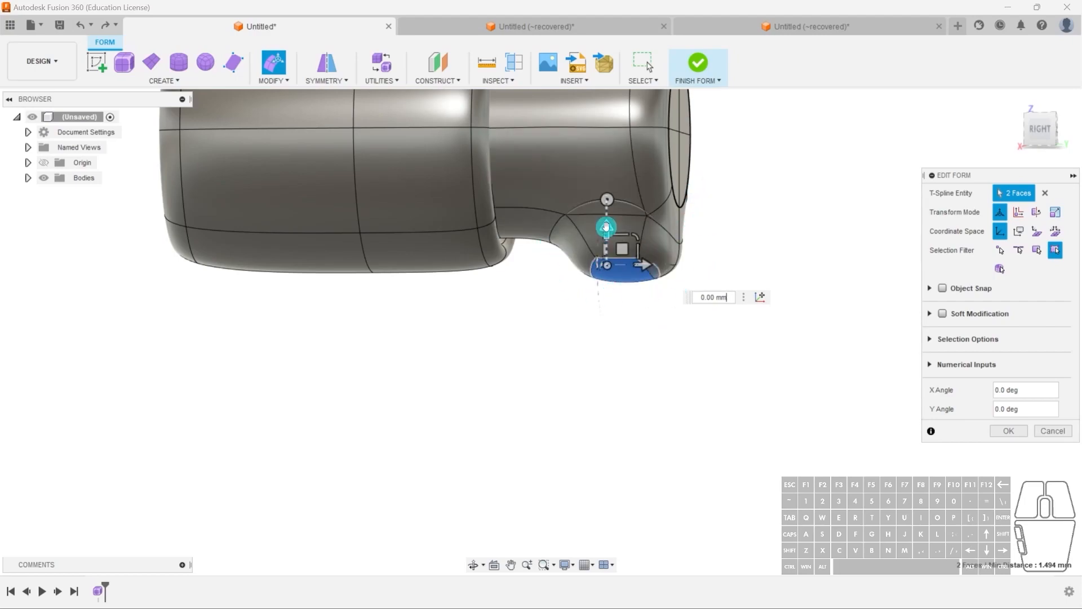
Extrude the two underside faces 18 mm downward into a leg, and pull the end faces further down to lengthen it.
drag(609, 224, 605, 500)
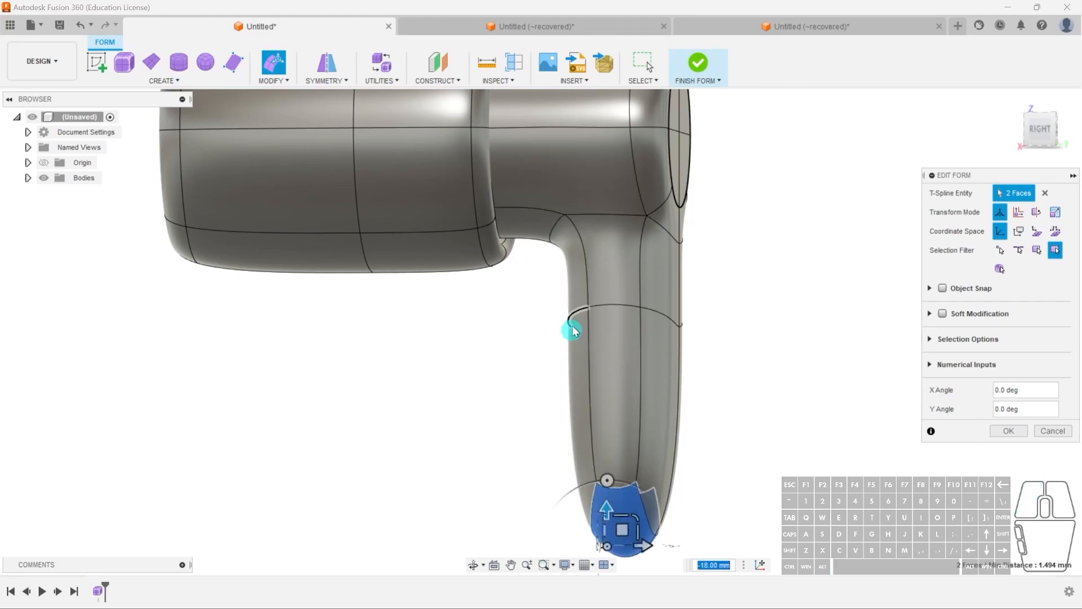
middle_drag(558, 364, 549, 227)
scroll(616, 302, down, 3)
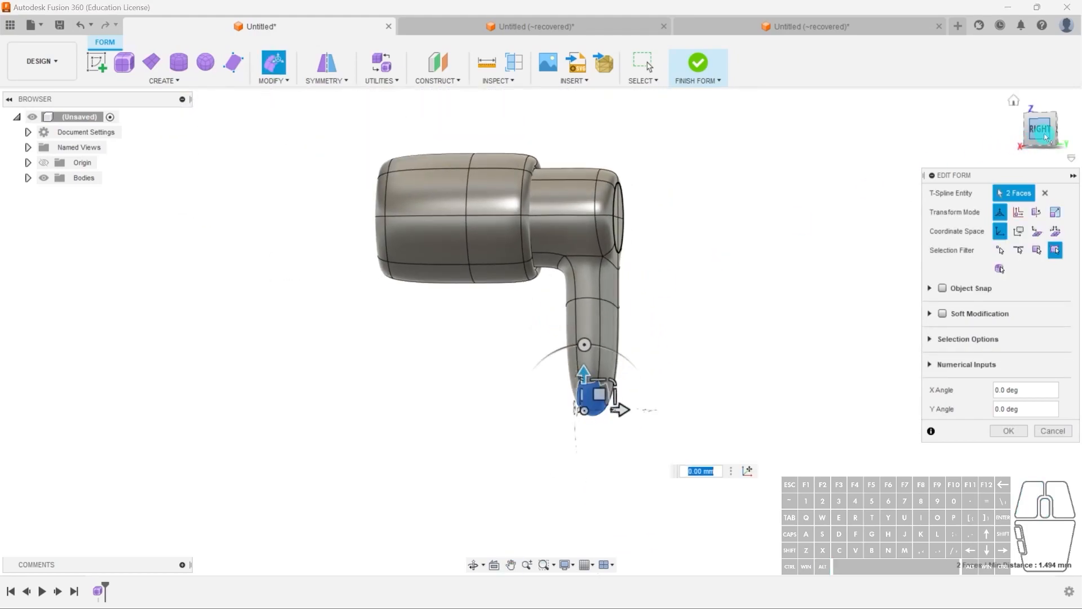
drag(599, 343, 603, 460)
From the Right view, extrude the leg's end faces in place at a scale of 0.972 to square off the tip, and confirm.
middle_drag(715, 404, 685, 361)
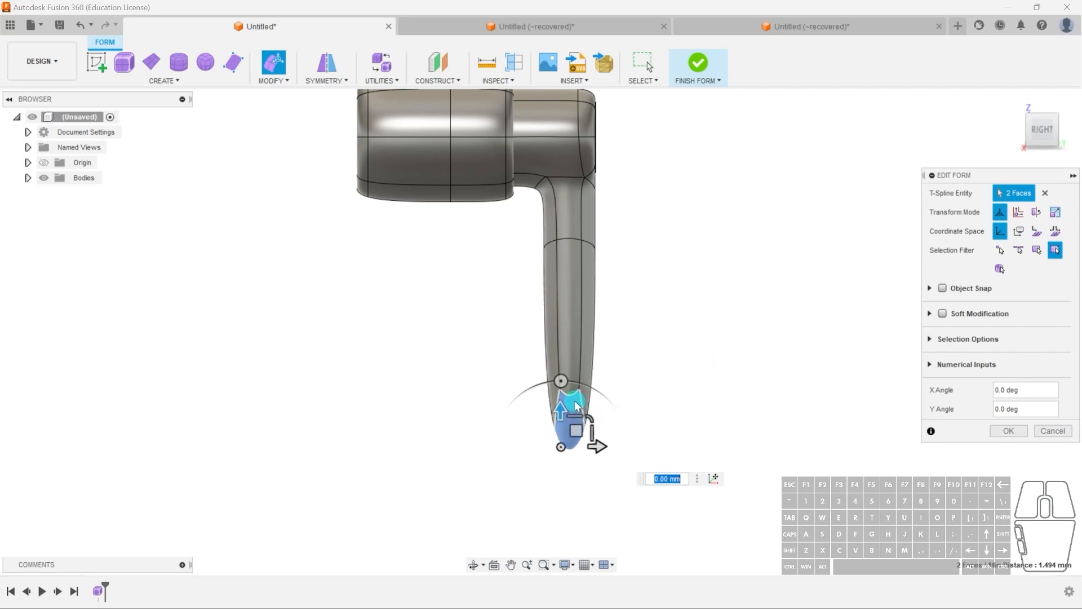
shift+middle_drag(566, 483, 636, 406)
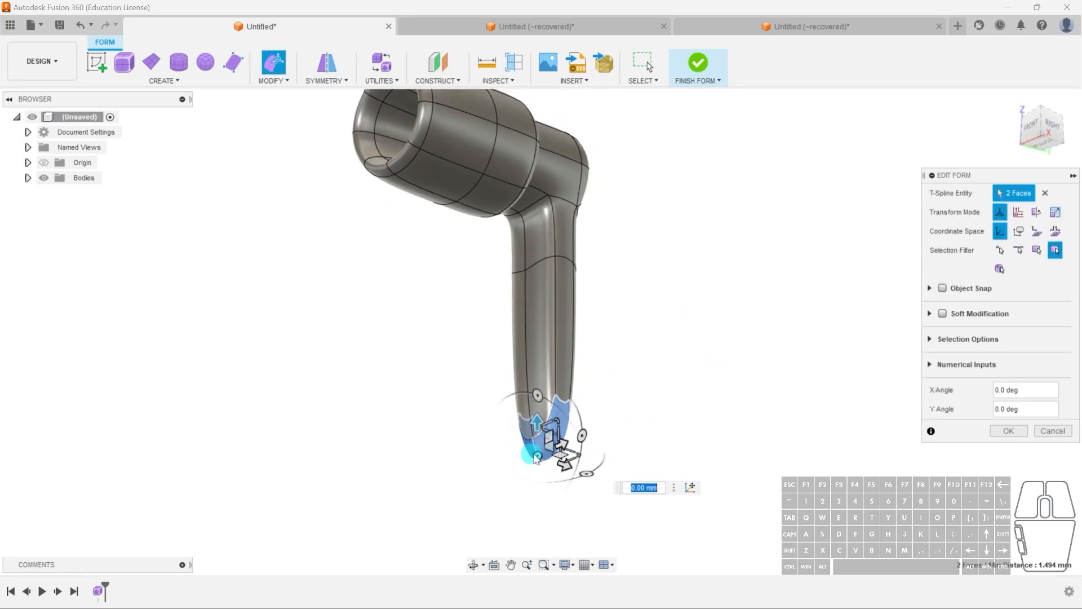
shift+middle_drag(655, 361, 616, 392)
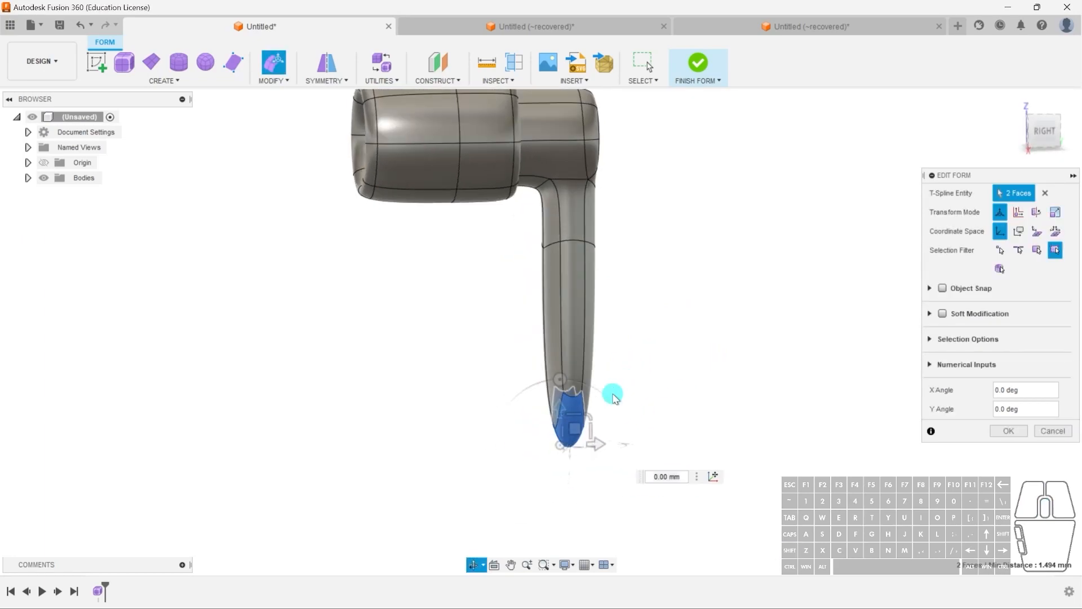
click(1043, 137)
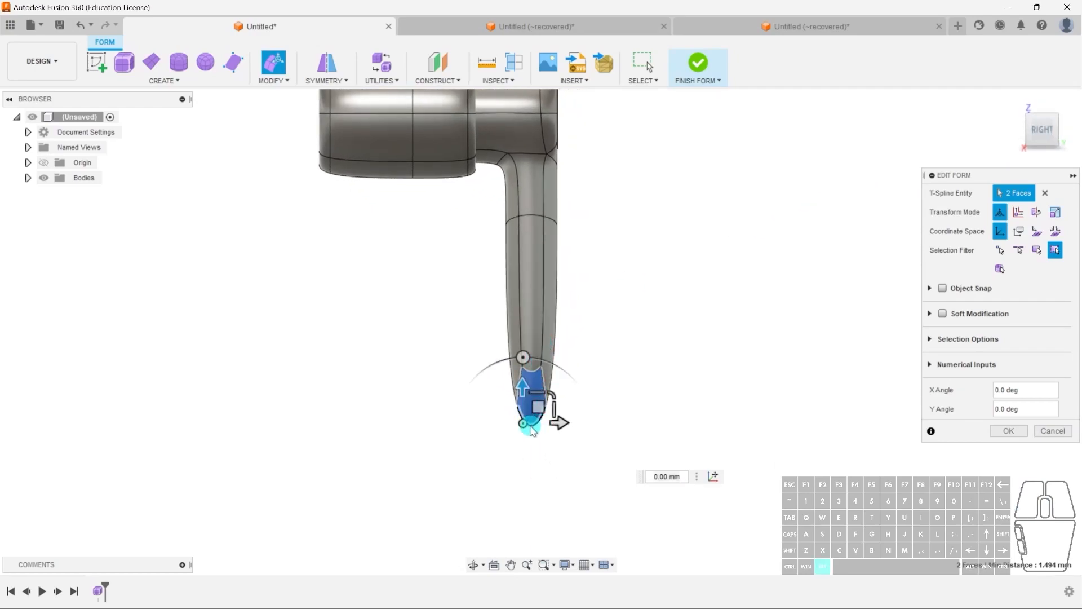
drag(523, 424, 522, 427)
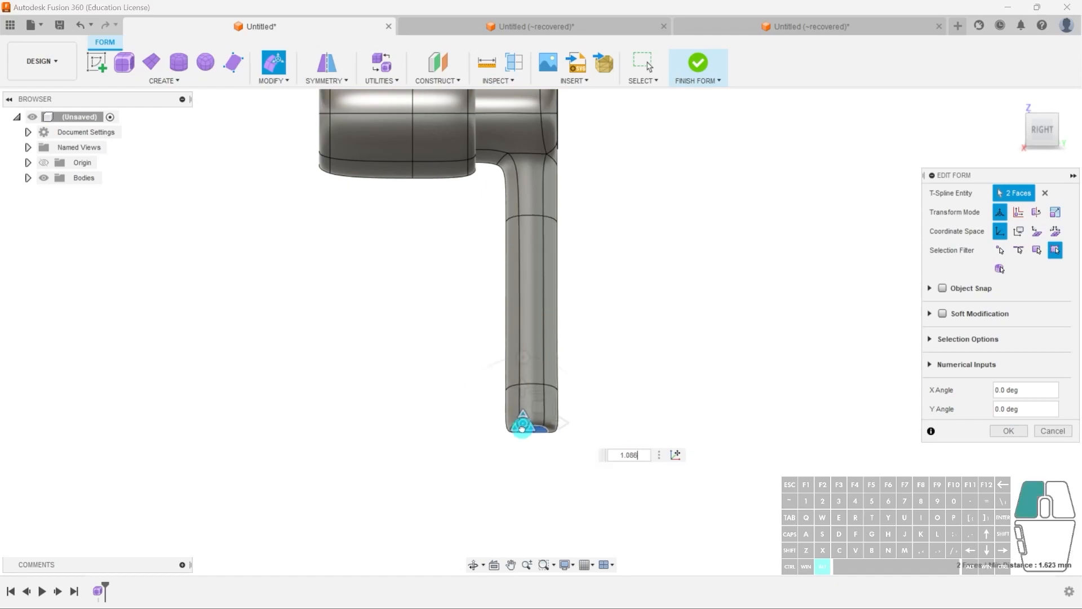
drag(524, 427, 524, 427)
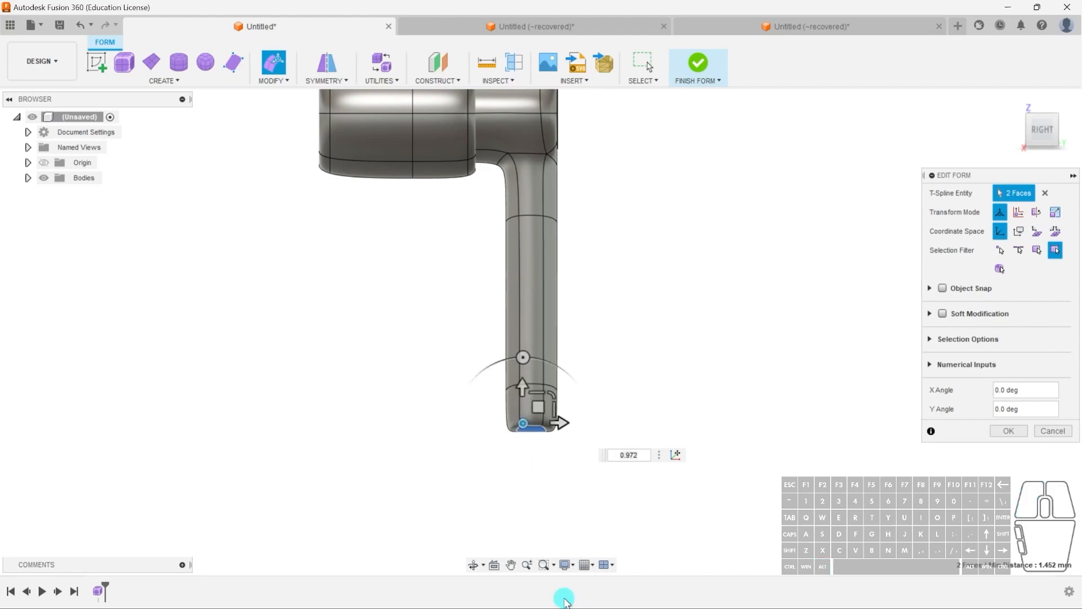
click(1008, 432)
Create a separate center-rectangle box beside the form, about 29.5 by 21.9 by 10.9 mm, with two faces in each direction.
shift+middle_drag(539, 467, 584, 382)
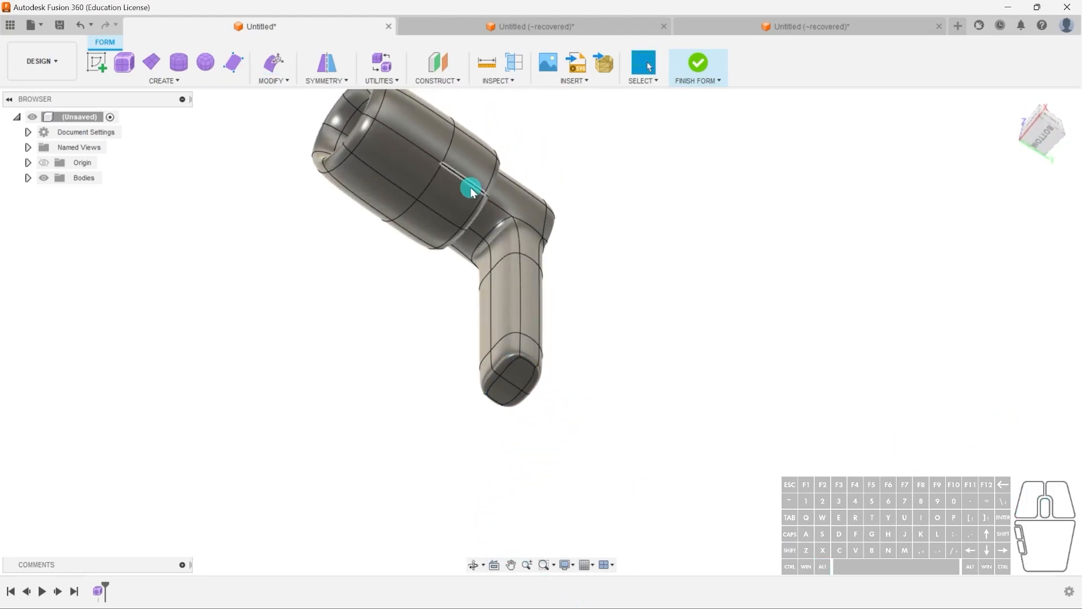
click(124, 62)
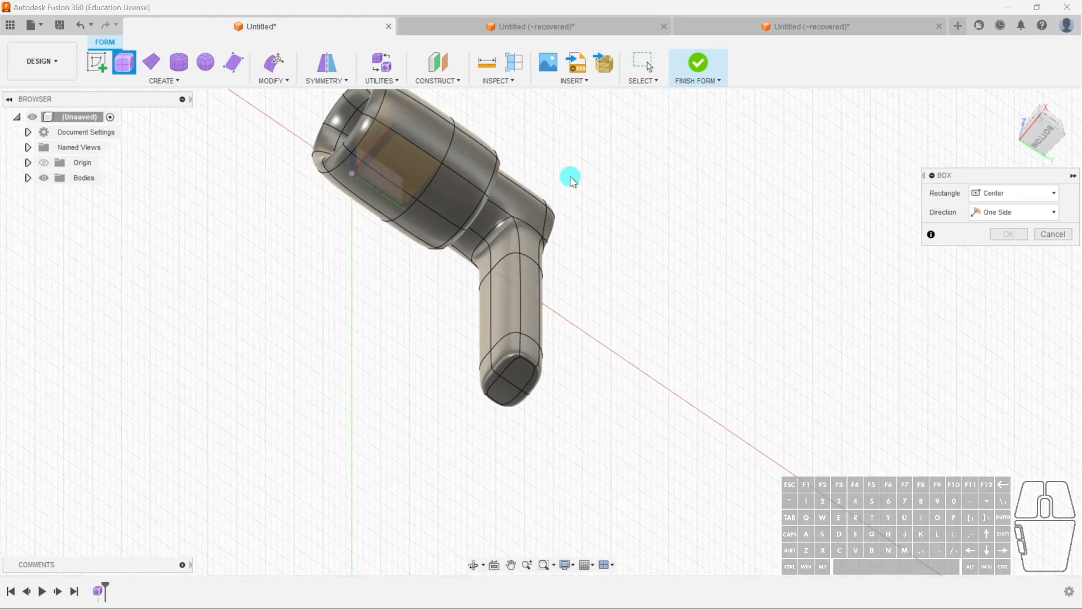
shift+middle_drag(637, 237, 417, 289)
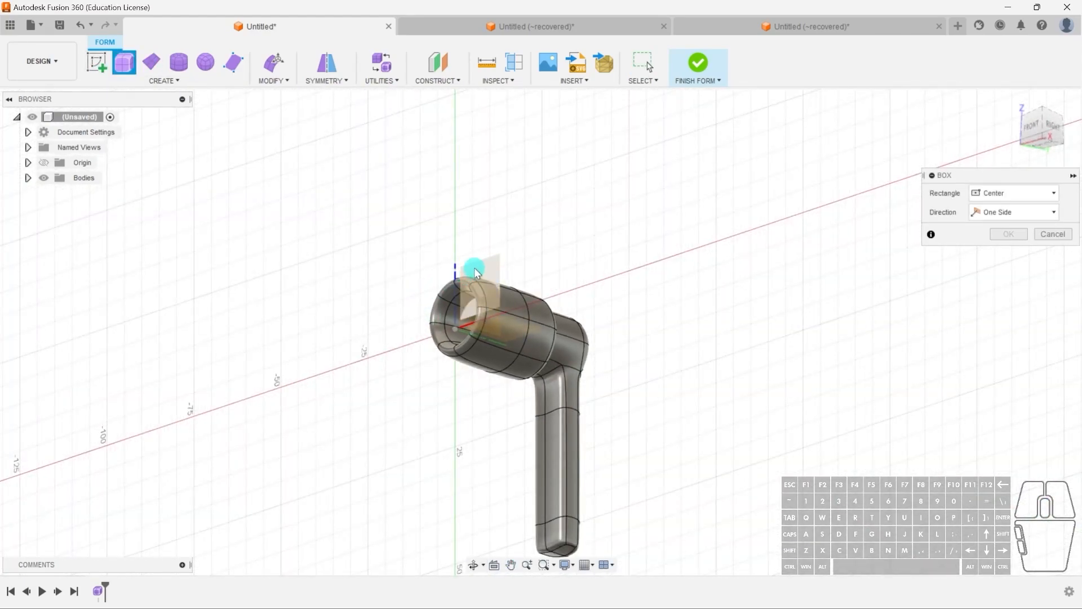
click(296, 363)
click(345, 295)
shift+middle_drag(345, 294, 346, 487)
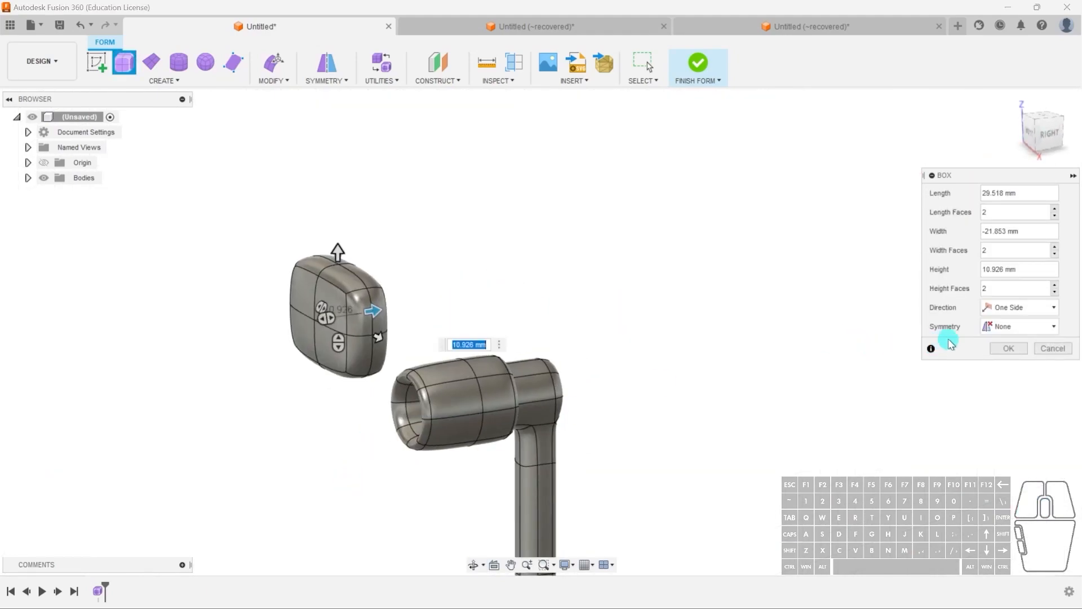
click(1013, 346)
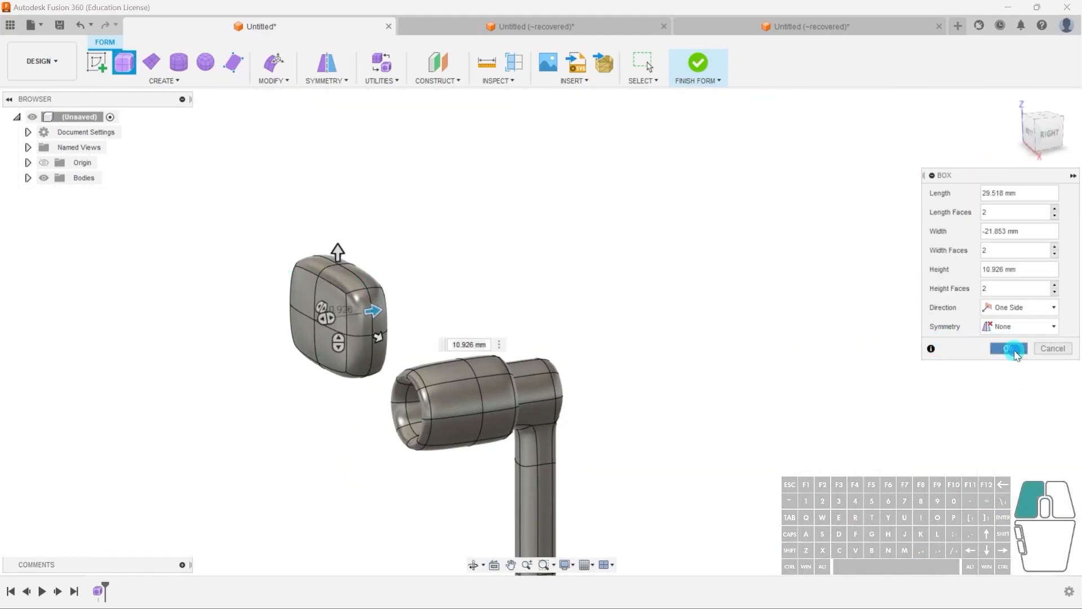
Inspect the separate box next to the form from several sides and undo its creation.
middle_drag(448, 375, 434, 264)
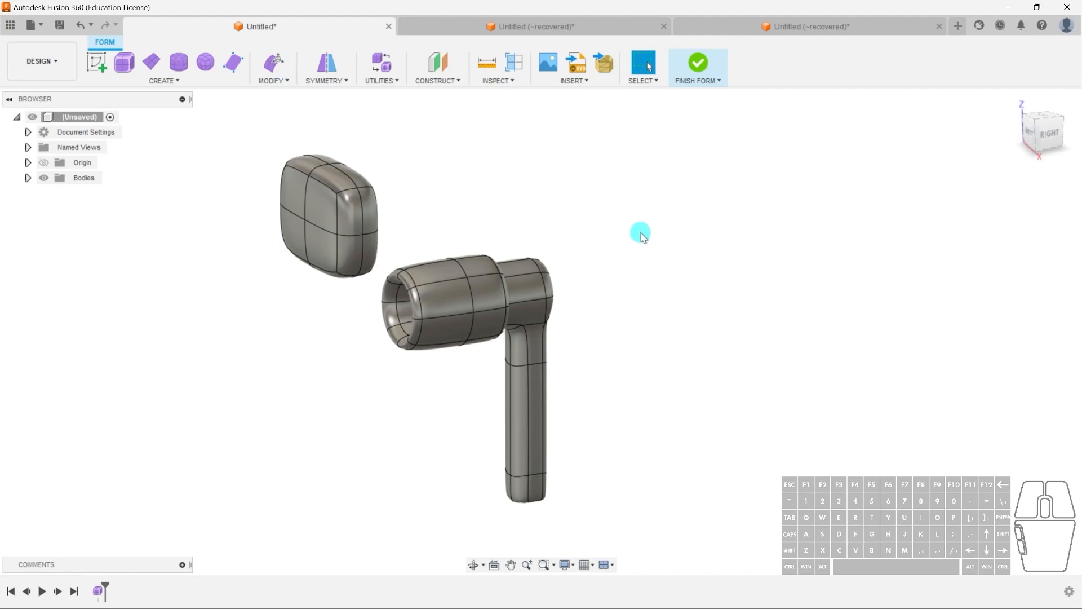
shift+middle_drag(585, 385, 352, 300)
scroll(317, 451, up, 3)
shift+middle_drag(317, 451, 500, 442)
middle_drag(492, 391, 517, 414)
scroll(524, 414, down, 2)
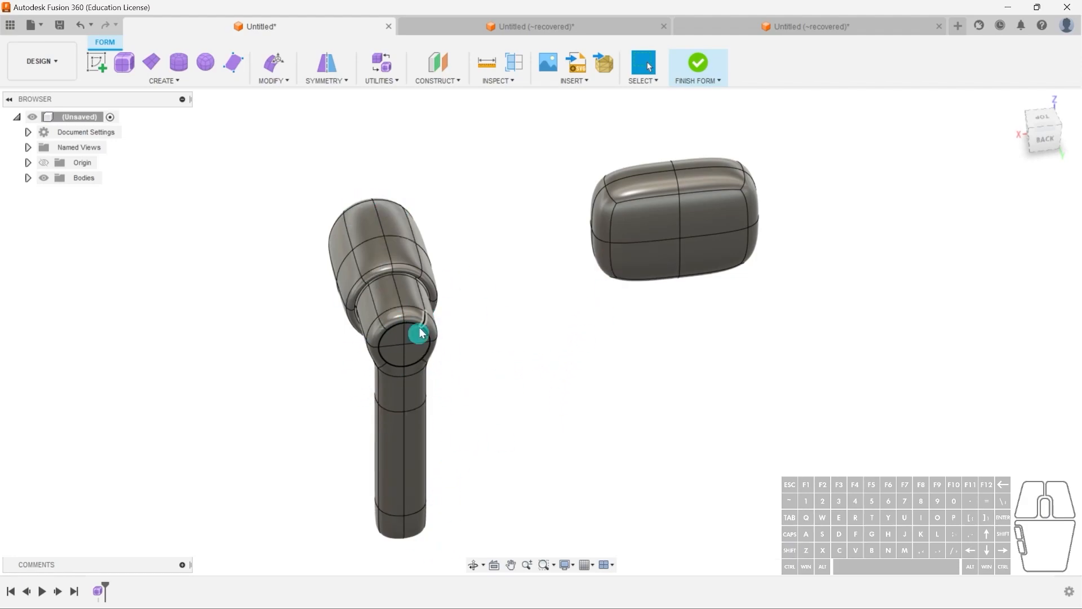
key(ctrl+z)
Create a construction plane offset -10 mm from the YZ plane, beside the form.
shift+middle_drag(483, 413, 316, 282)
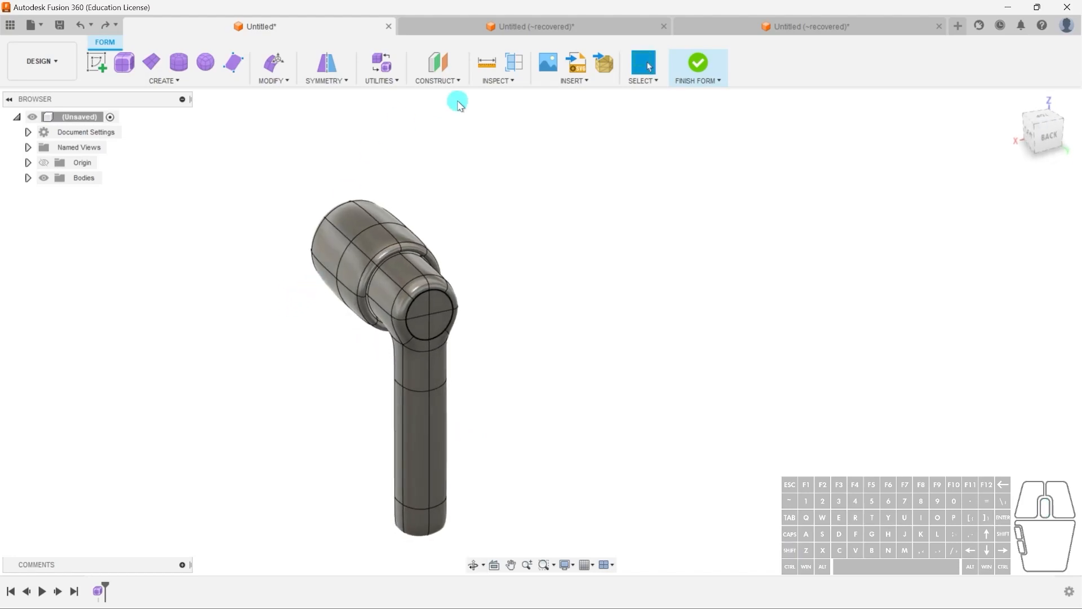
click(446, 66)
shift+middle_drag(552, 280, 500, 280)
click(430, 228)
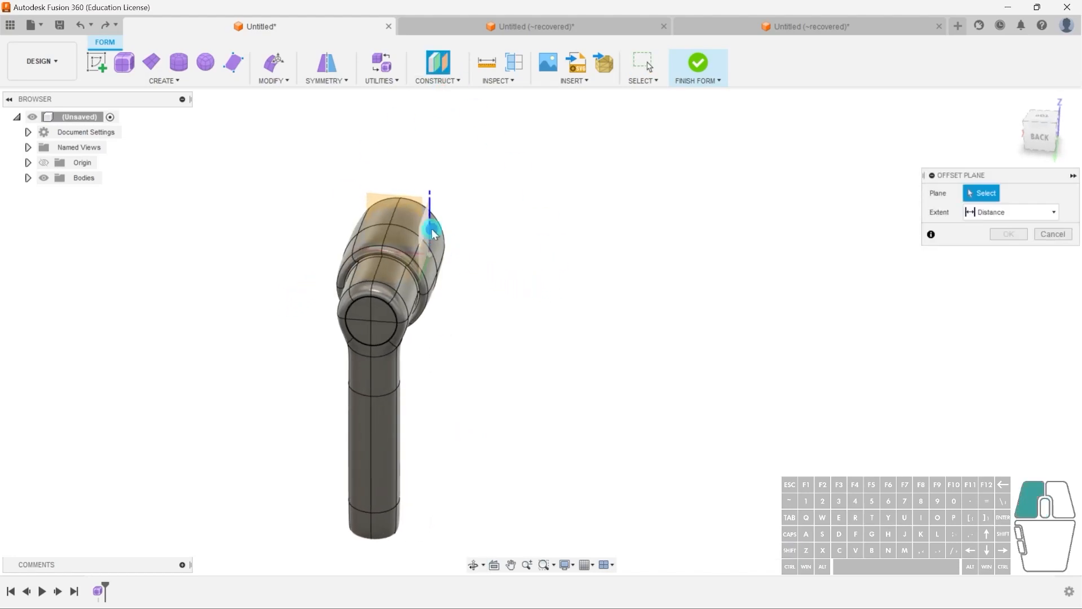
drag(414, 208, 457, 209)
mouse_move(449, 286)
shift+middle_down()
mouse_move(472, 278)
mouse_move(461, 280)
shift+middle_up()
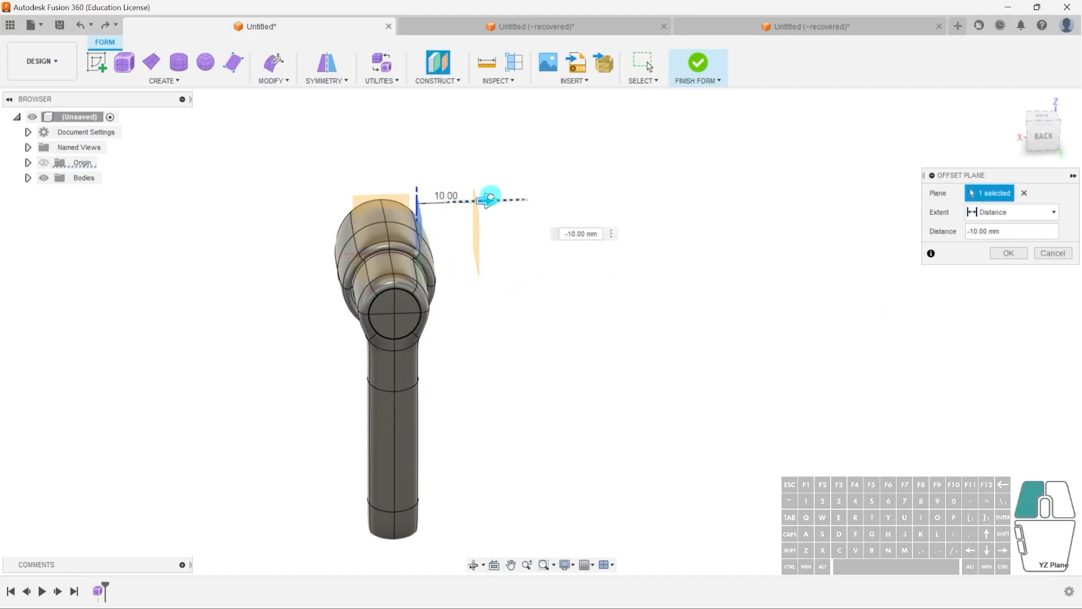
click(1008, 252)
shift+middle_drag(466, 363, 620, 362)
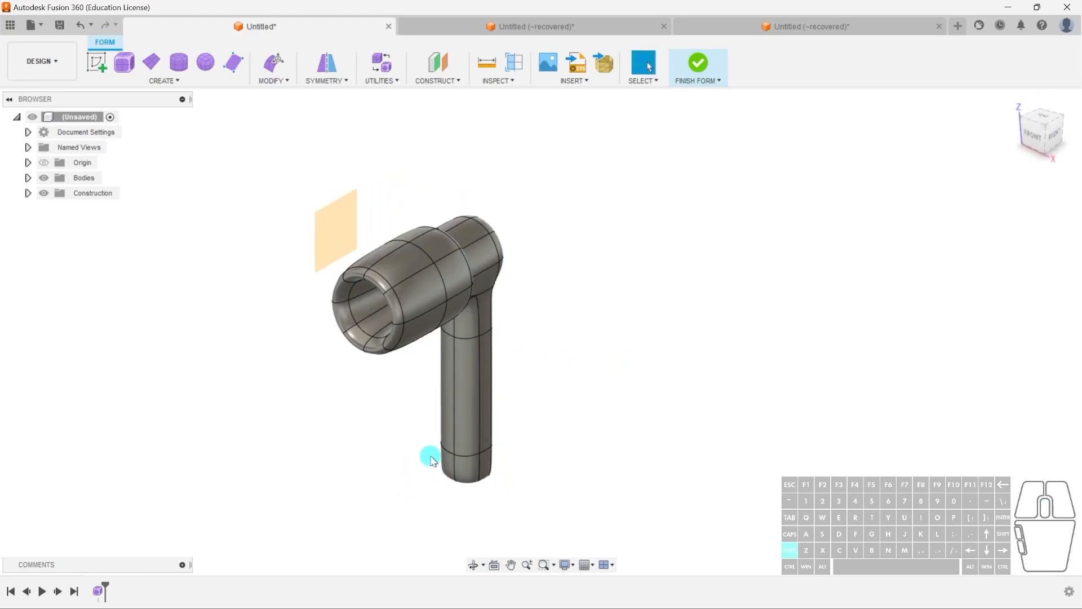
shift+middle_drag(431, 459, 469, 442)
shift+middle_drag(431, 324, 456, 298)
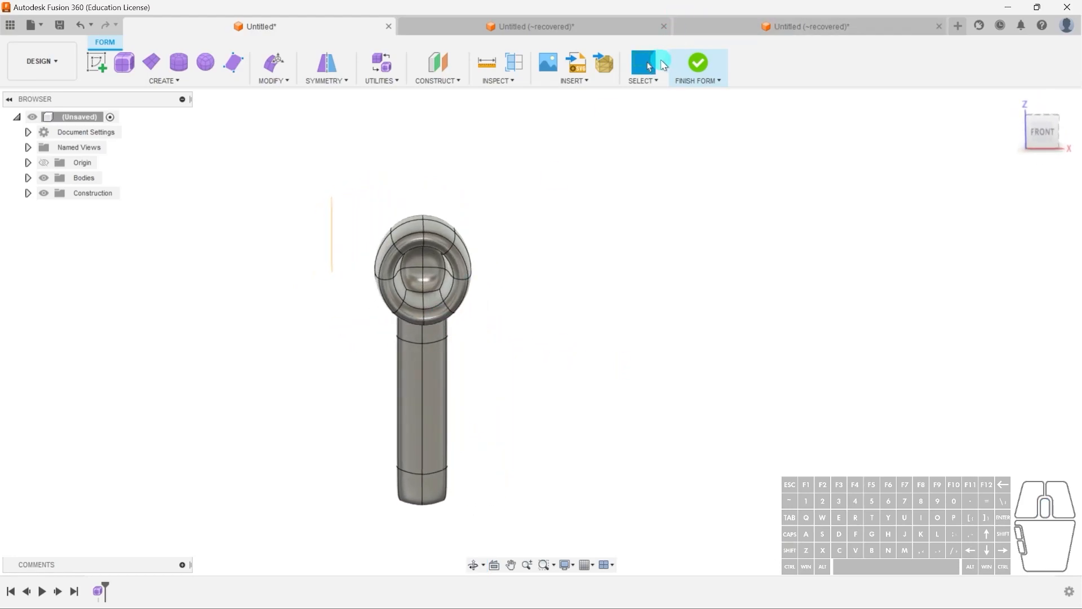
Mirror-duplicate the whole T-spline body across the offset construction plane, with Weld on and a 0.01 mm tolerance.
drag(355, 197, 485, 535)
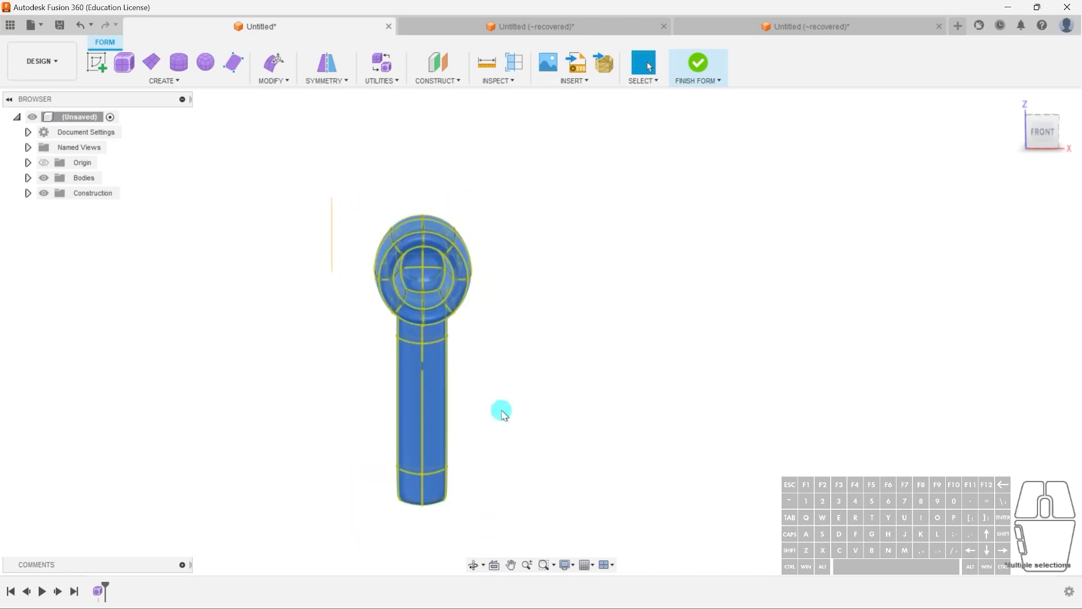
shift+middle_drag(496, 421, 452, 394)
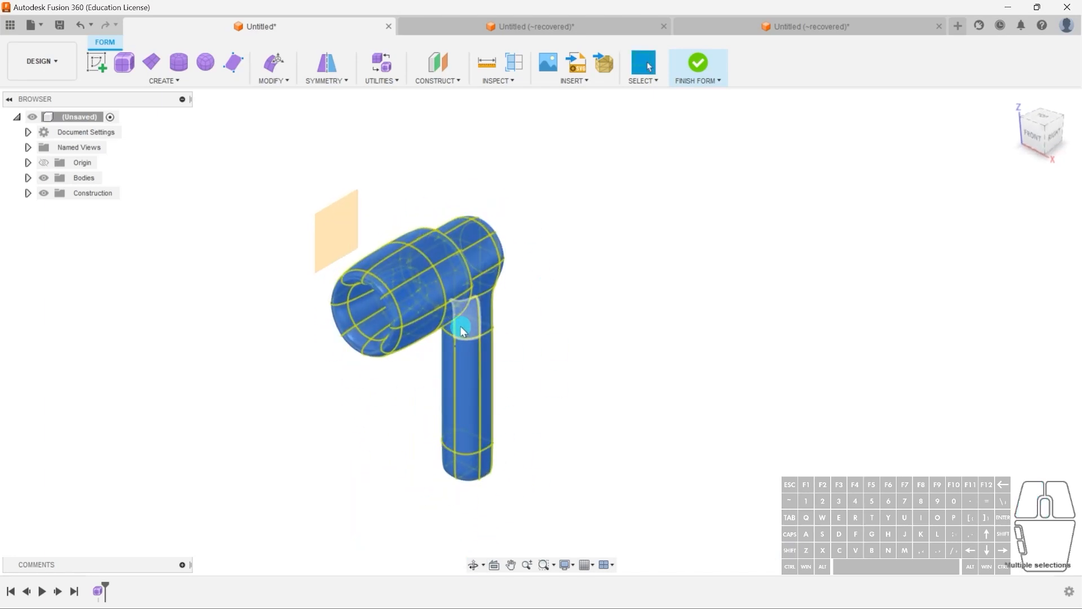
click(274, 80)
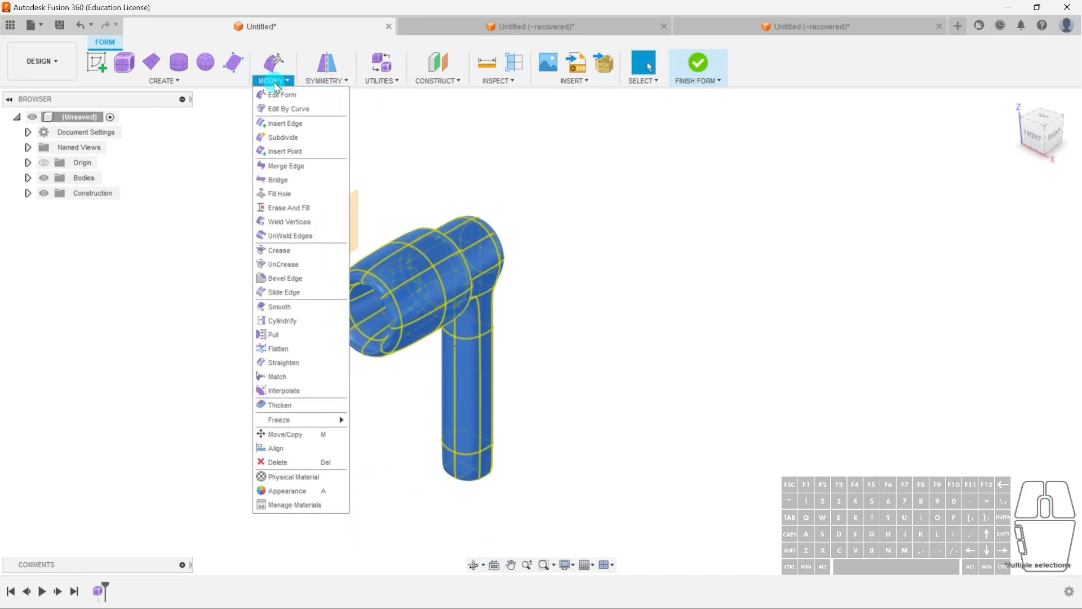
click(331, 82)
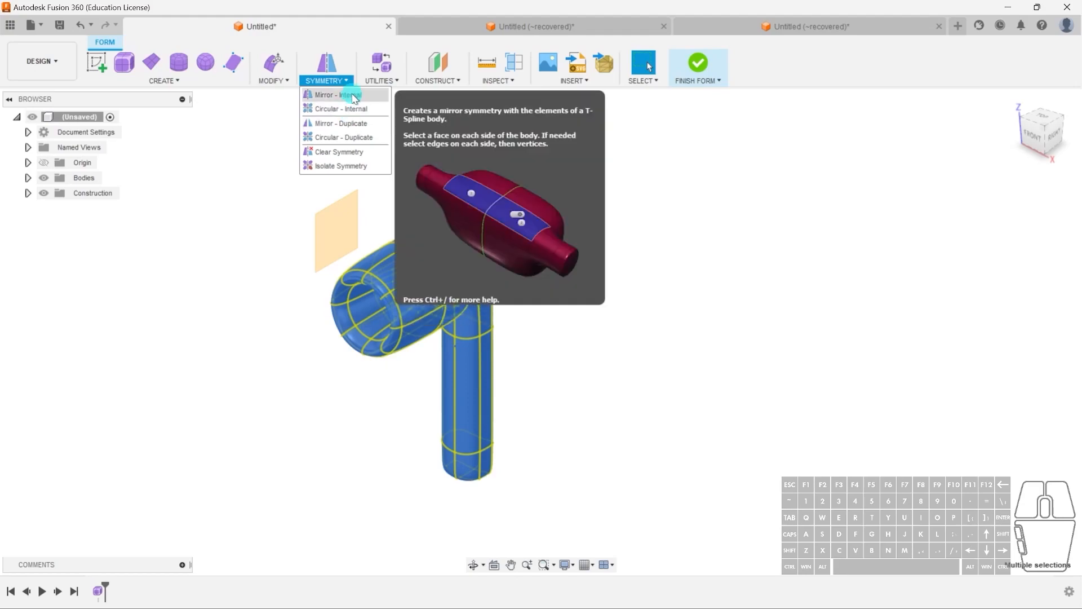
click(350, 125)
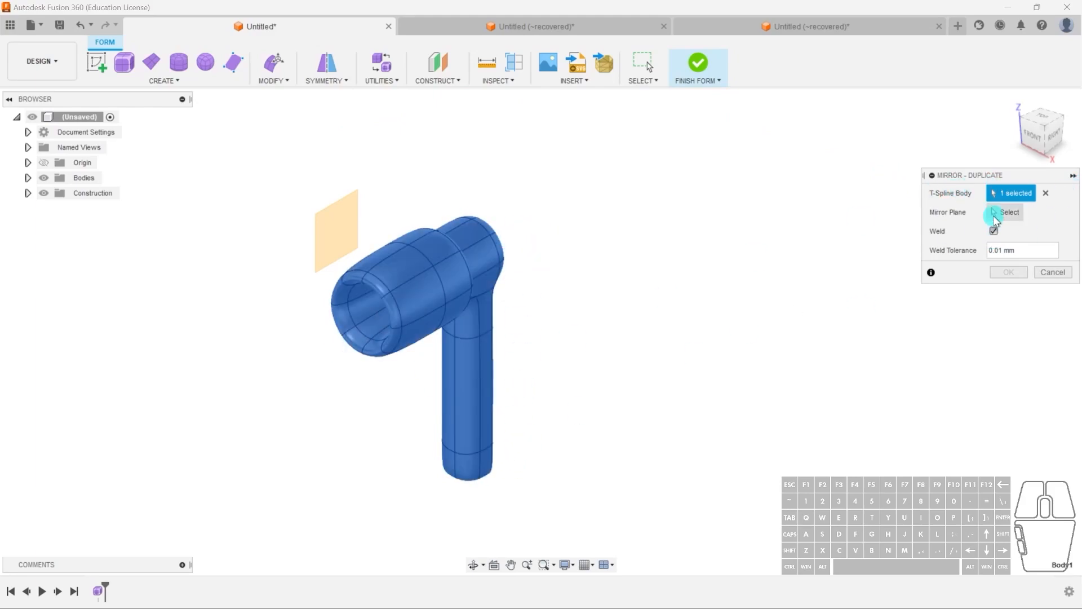
click(1001, 213)
click(333, 215)
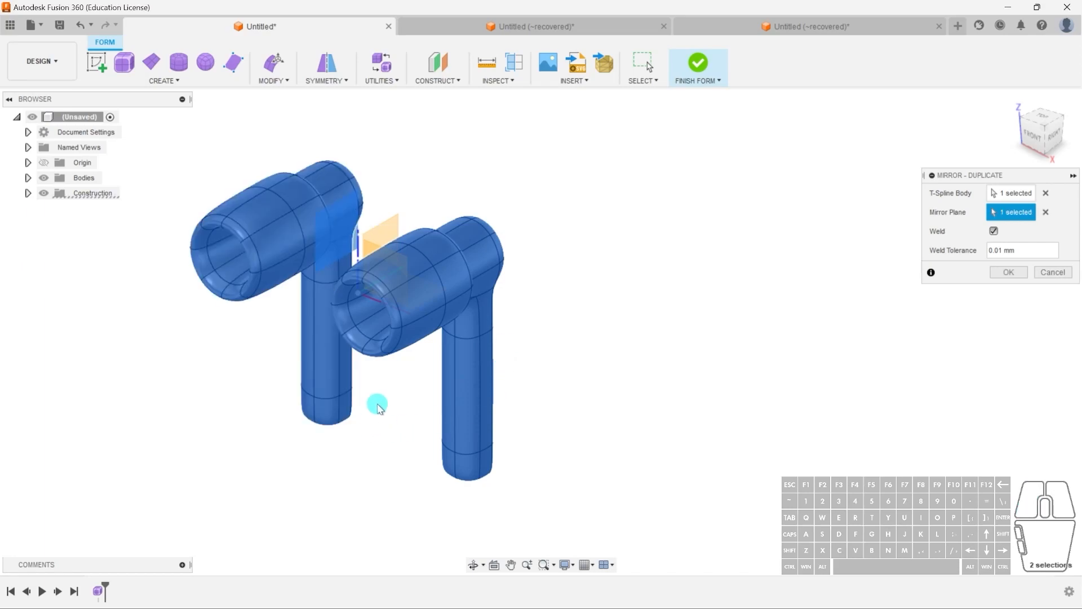
click(1007, 274)
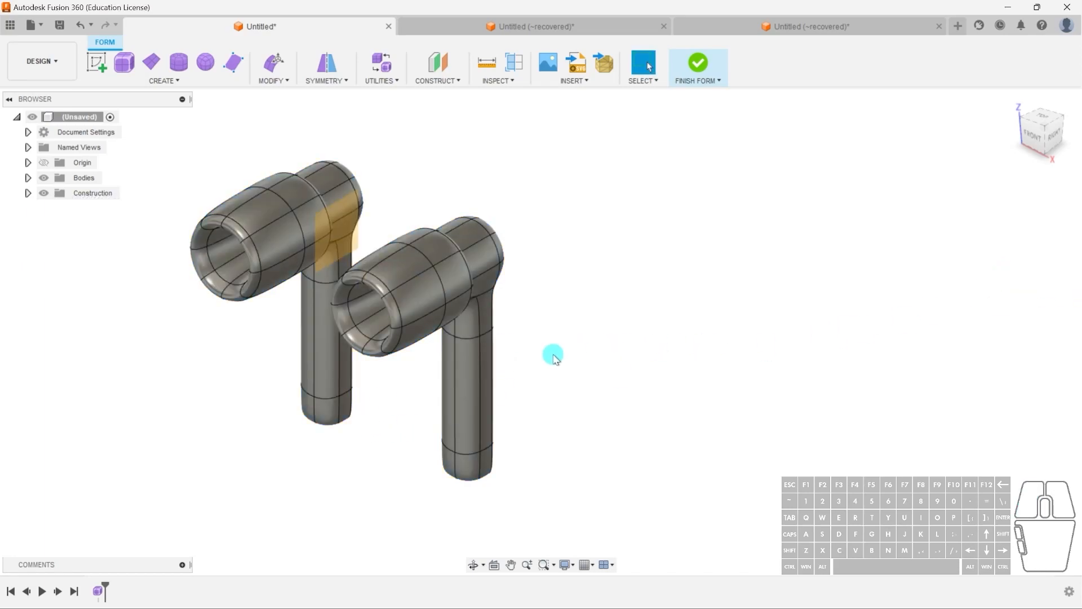
Hide the construction planes so only the two mirrored forms are displayed.
shift+middle_drag(383, 422, 372, 342)
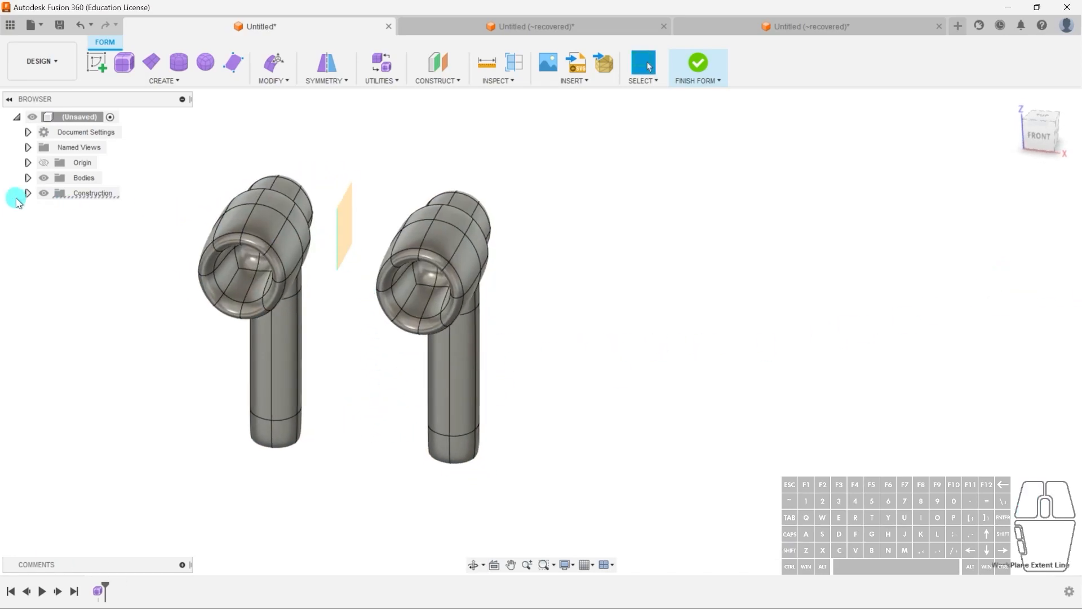
click(43, 192)
middle_drag(443, 397, 479, 348)
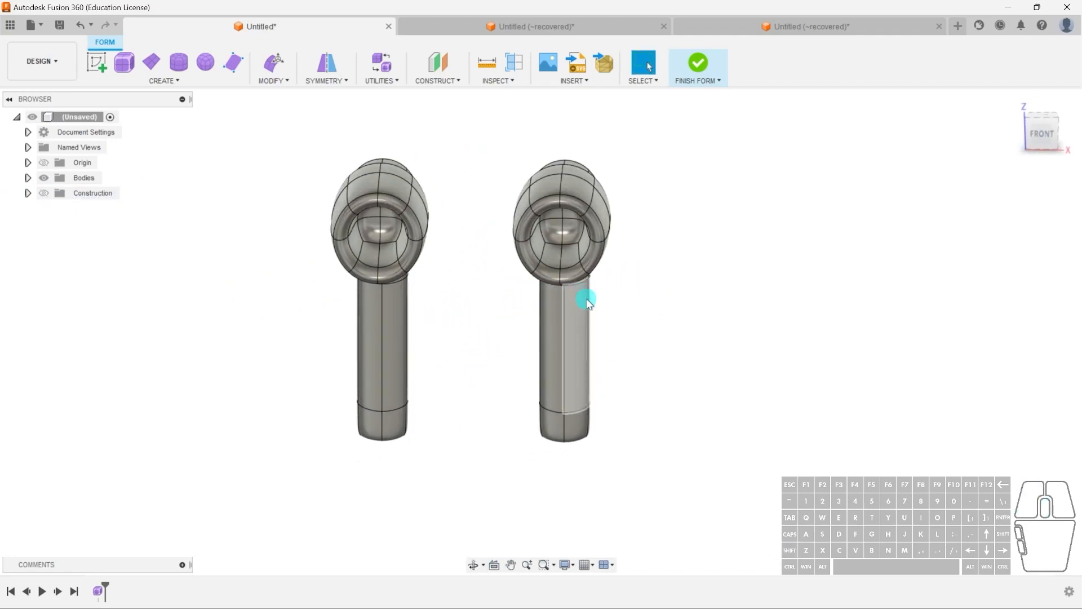
Extrude the four circular faces at the neck's rear end slightly outward with Edit Form, and confirm.
shift+middle_drag(570, 345, 376, 248)
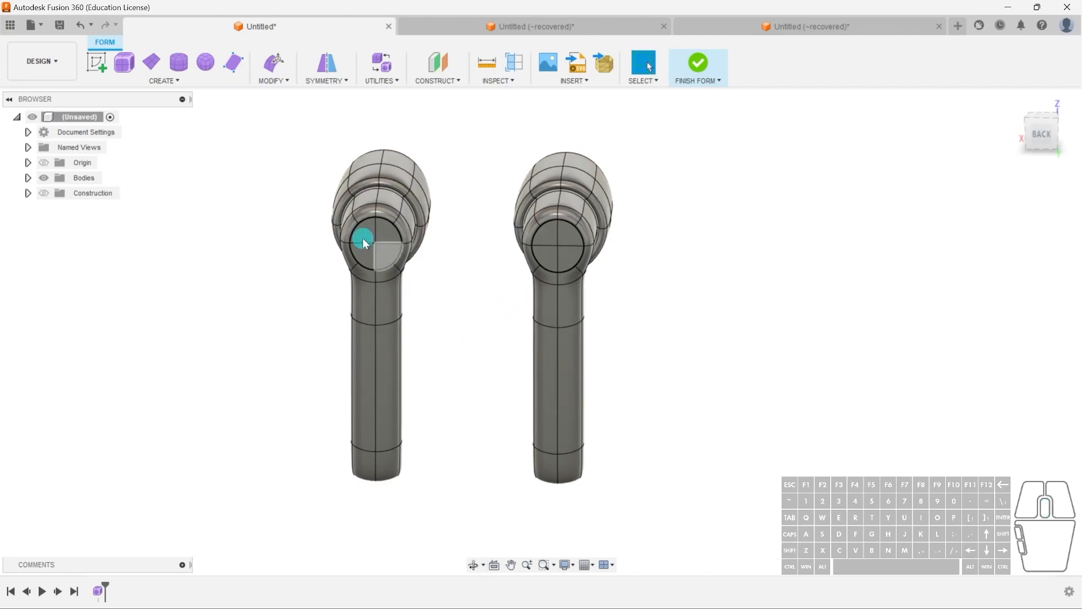
scroll(390, 230, up, 3)
click(387, 228)
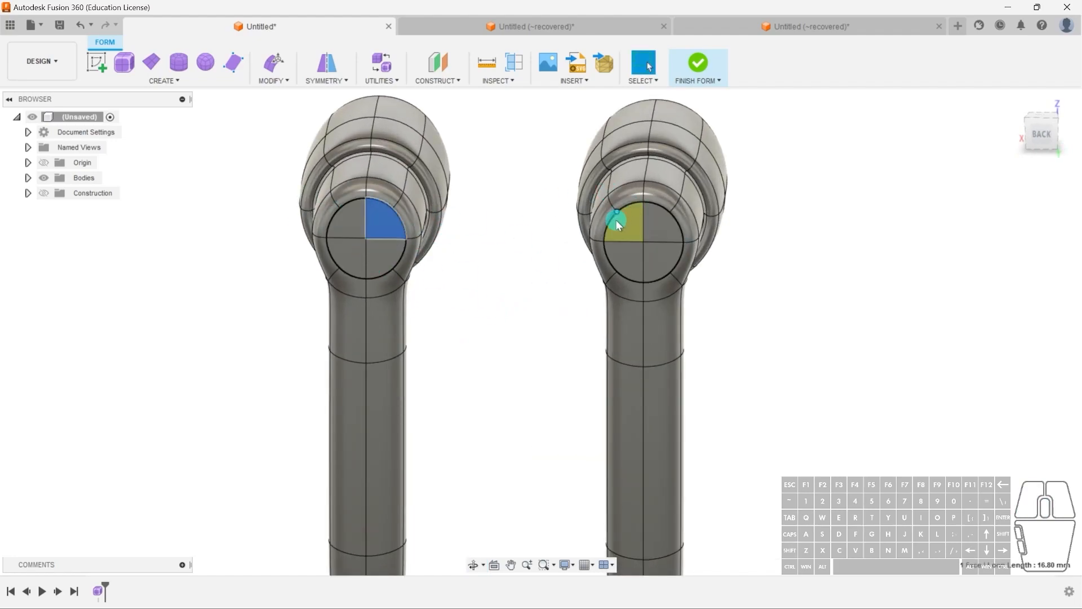
shift+click(346, 221)
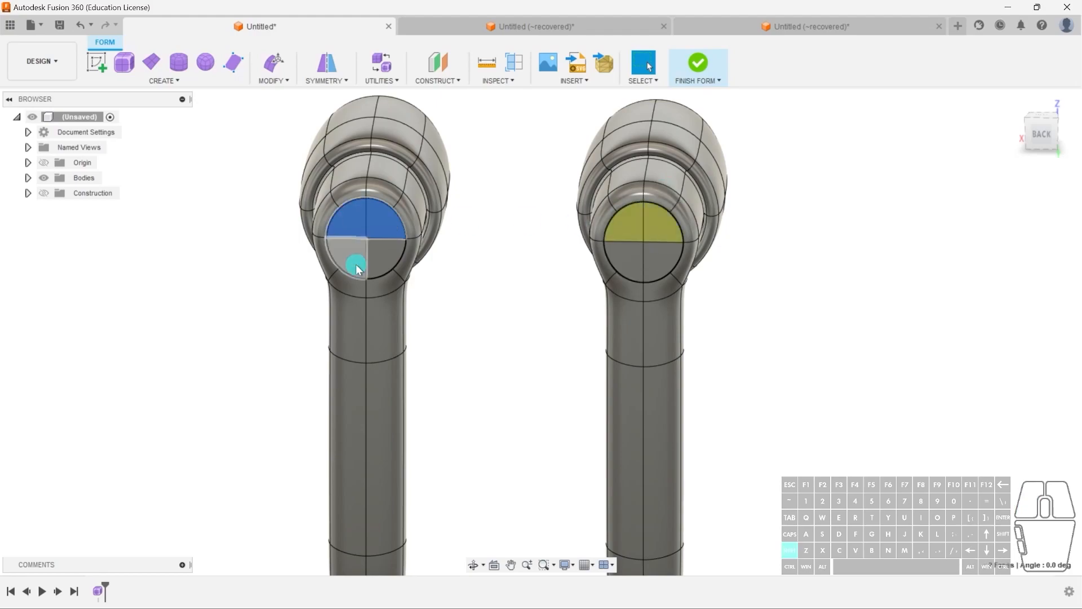
shift+click(352, 262)
shift+click(371, 259)
click(273, 65)
shift+middle_drag(385, 311, 452, 312)
scroll(520, 278, up, 3)
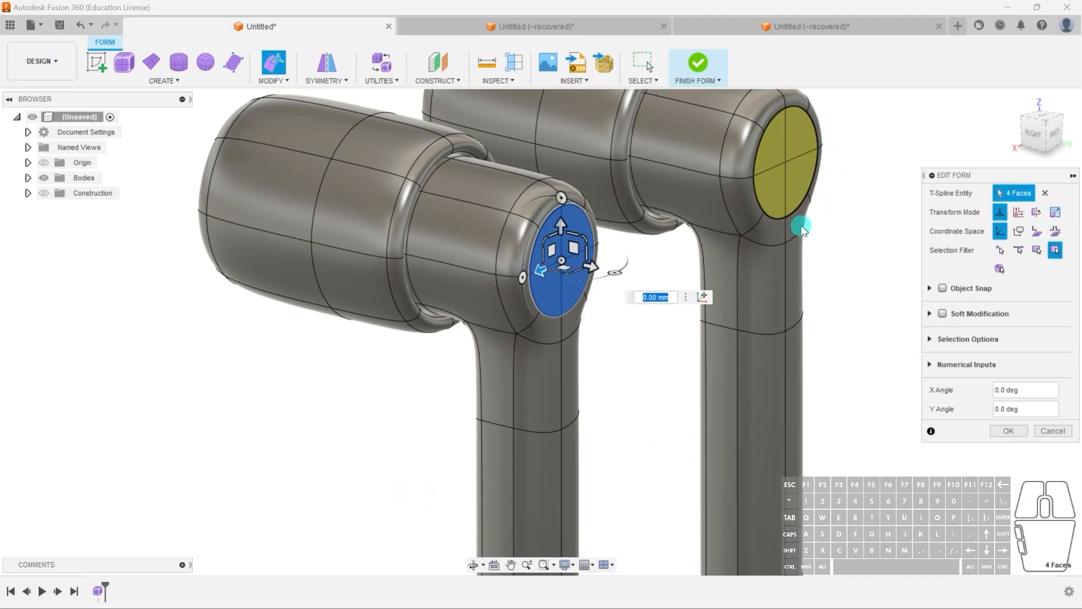
middle_drag(614, 285, 568, 323)
mouse_move(546, 301)
alt+mouse_down()
mouse_move(597, 314)
mouse_move(558, 301)
alt+mouse_up()
click(1008, 431)
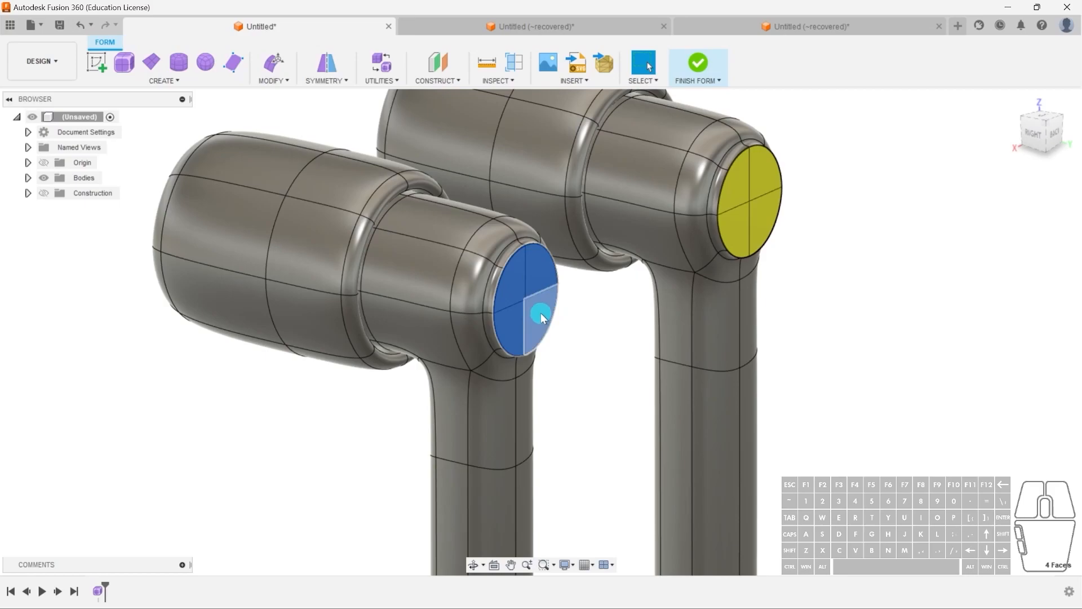
Adjust the edge loop around the middle of the head with Edit Form to give the head a fuller shape.
shift+middle_drag(501, 257, 606, 151)
double_click(465, 194)
click(293, 62)
shift+middle_drag(357, 133, 479, 337)
scroll(499, 341, up, 2)
drag(481, 338, 510, 335)
shift+middle_drag(471, 336, 495, 297)
middle_drag(497, 206, 529, 205)
drag(512, 320, 471, 316)
shift+middle_drag(580, 274, 597, 235)
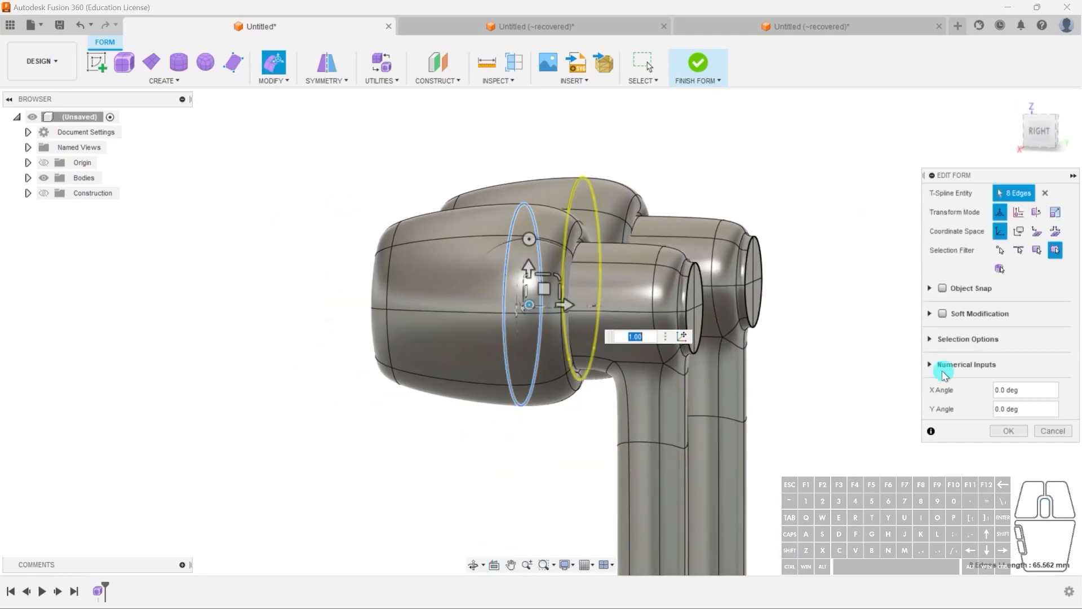
click(1002, 433)
Try to pull one side face of the mirrored head outward by 32 mm with Edit Form.
shift+middle_drag(727, 338, 580, 216)
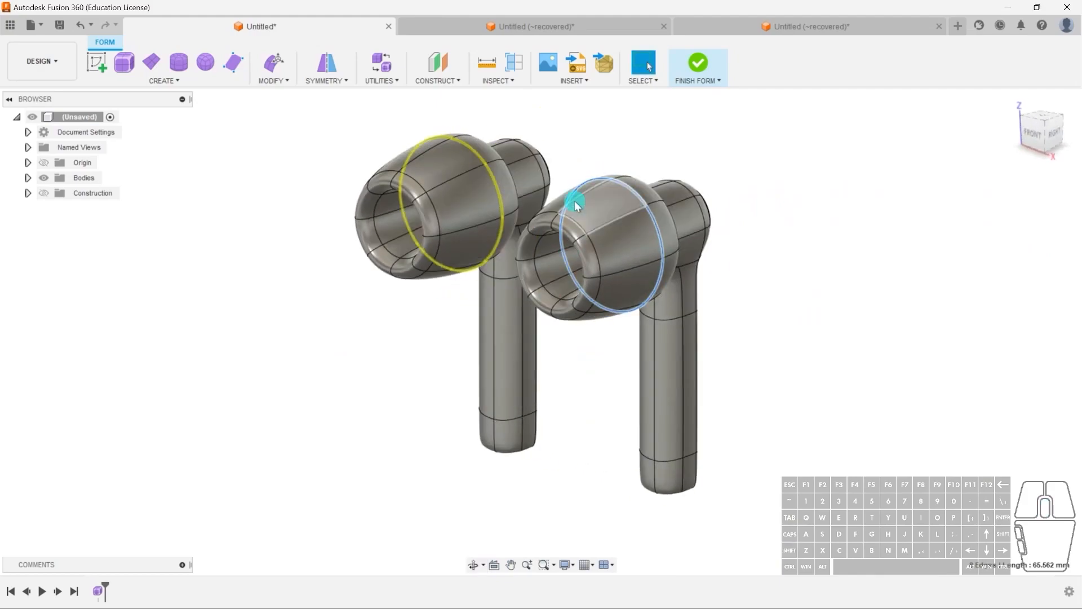
shift+middle_drag(553, 367, 646, 275)
click(656, 259)
click(275, 64)
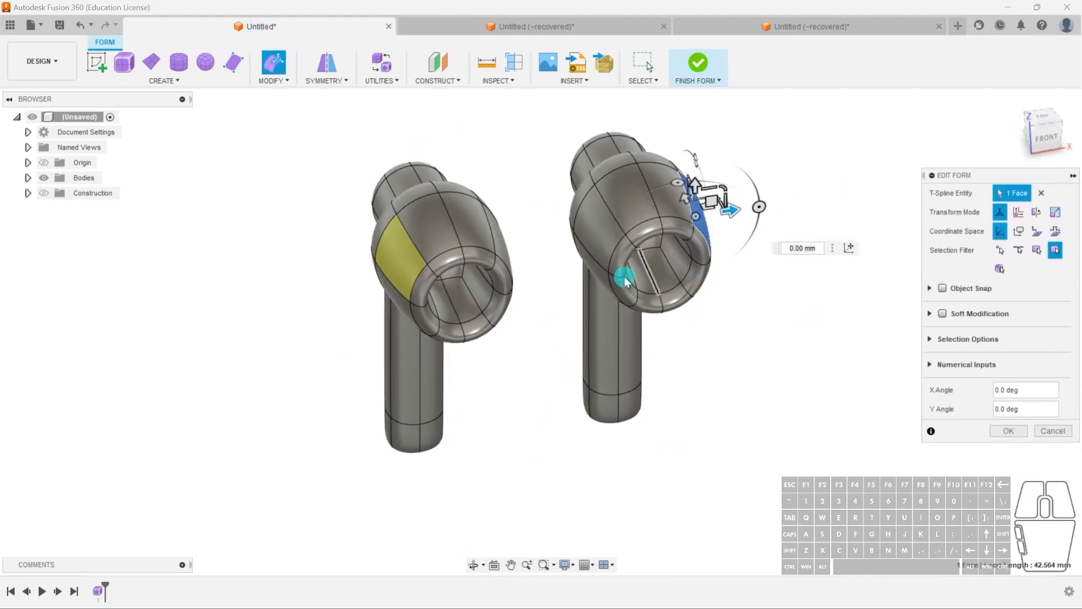
shift+middle_drag(730, 212, 899, 193)
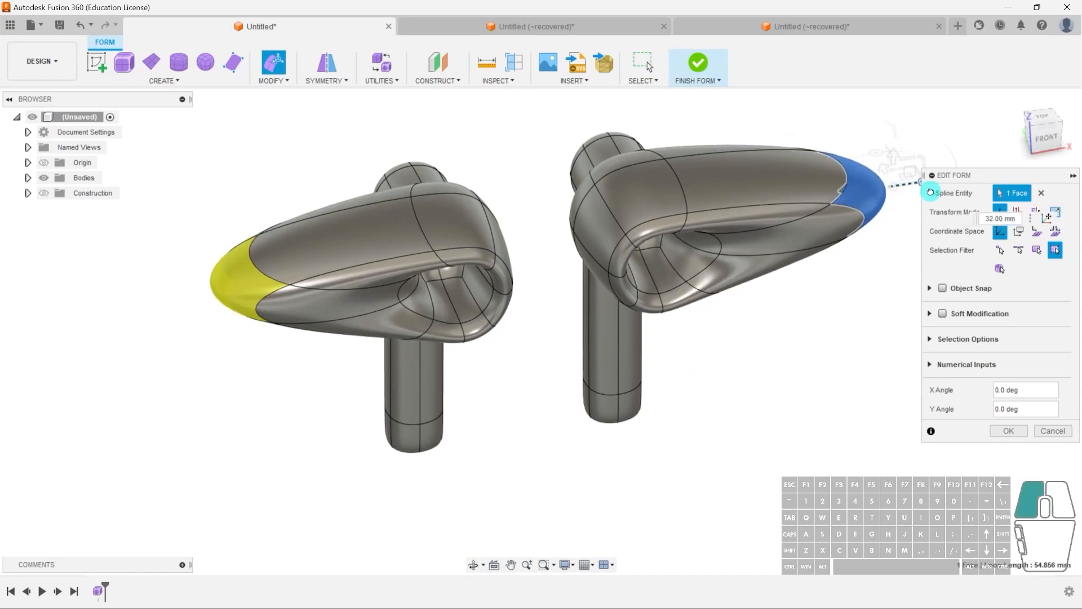
shift+middle_drag(843, 314, 710, 302)
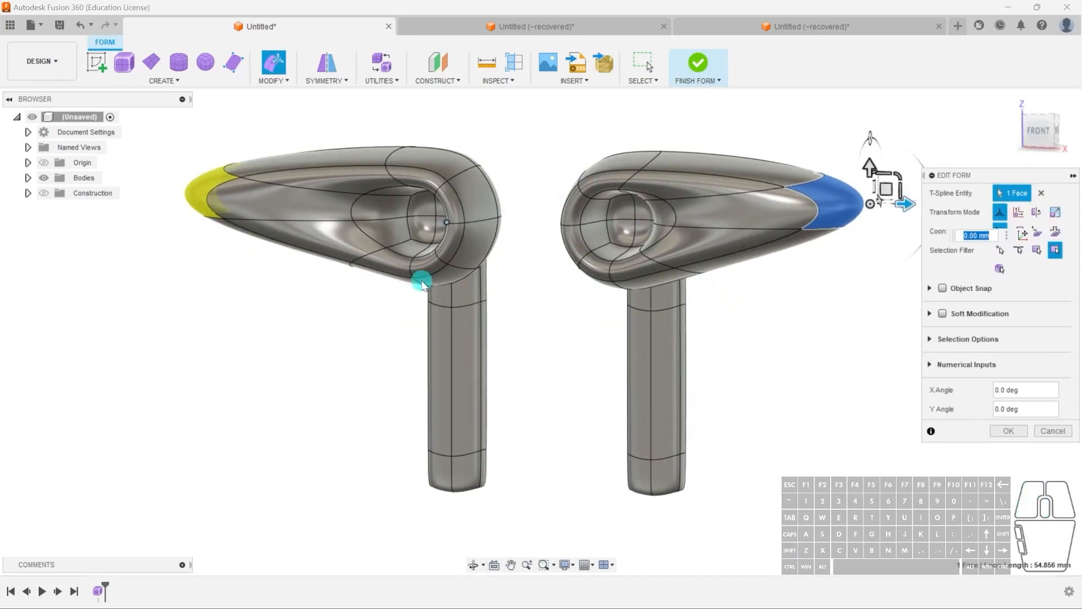
shift+middle_drag(422, 266, 822, 343)
click(1018, 435)
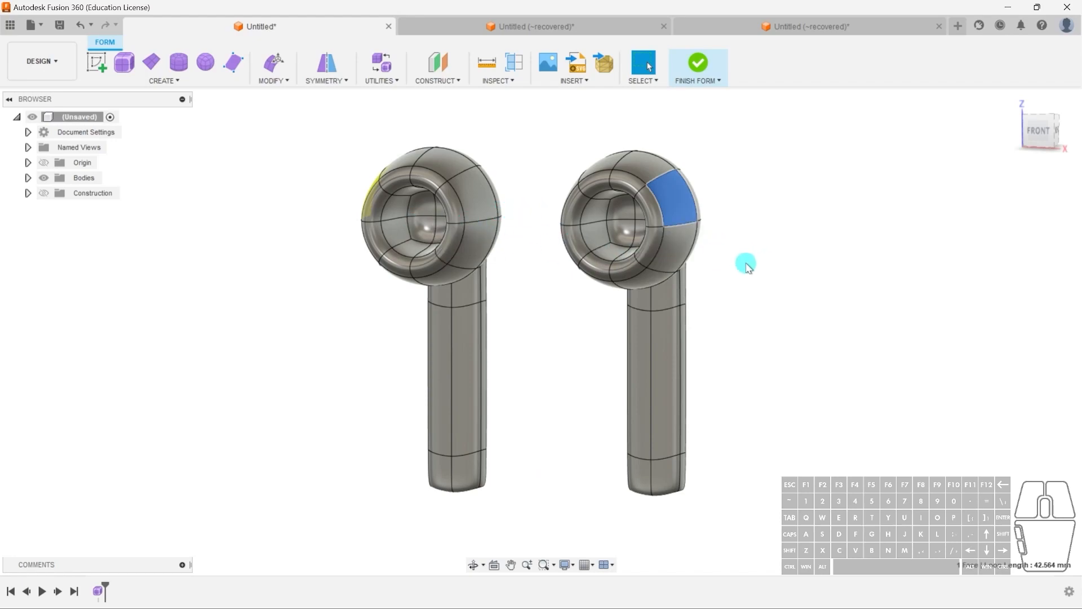
Check the T-spline body in the Bodies folder and finish the form to convert it to solids.
shift+middle_drag(630, 254, 594, 297)
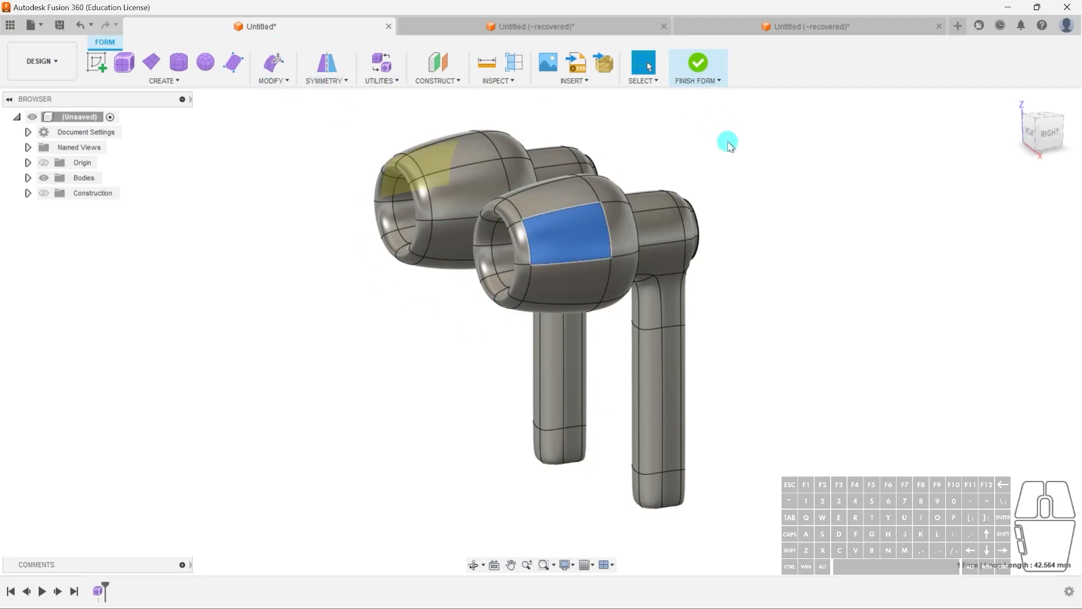
shift+middle_drag(729, 145, 755, 215)
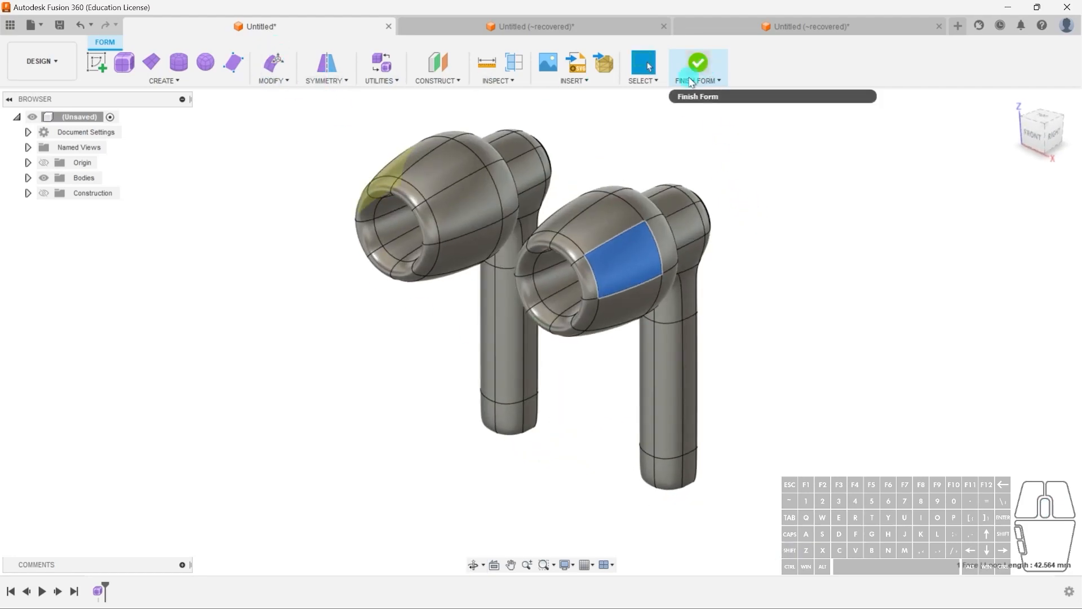
click(28, 178)
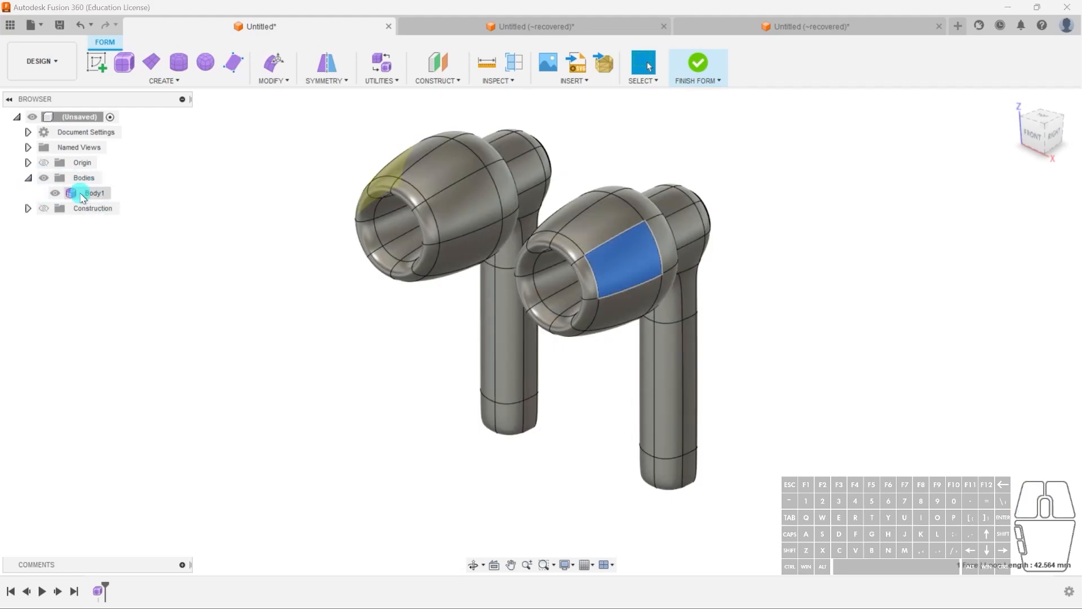
click(72, 197)
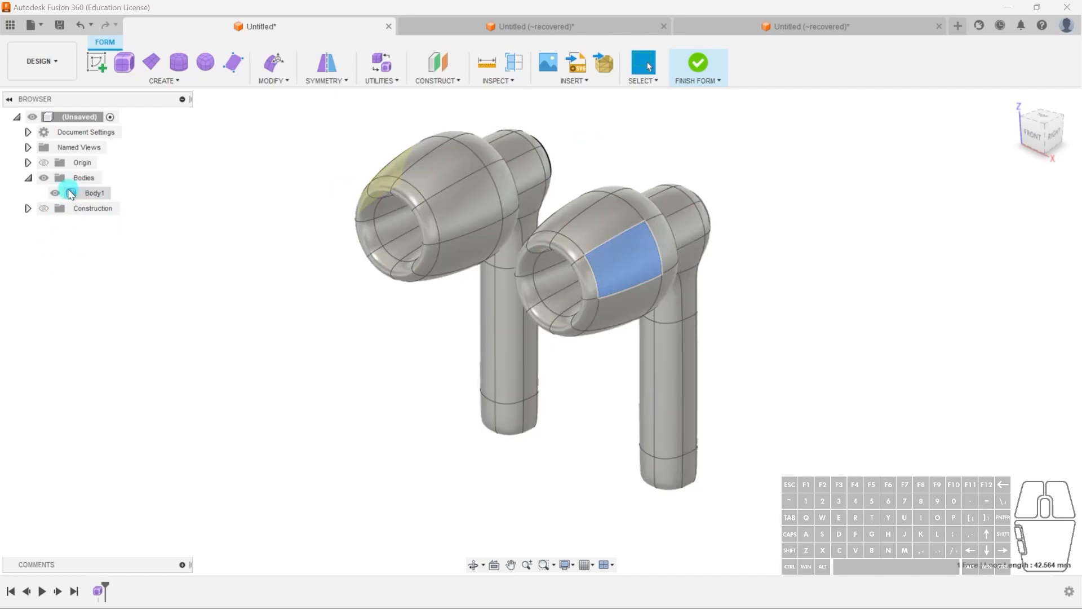
click(701, 63)
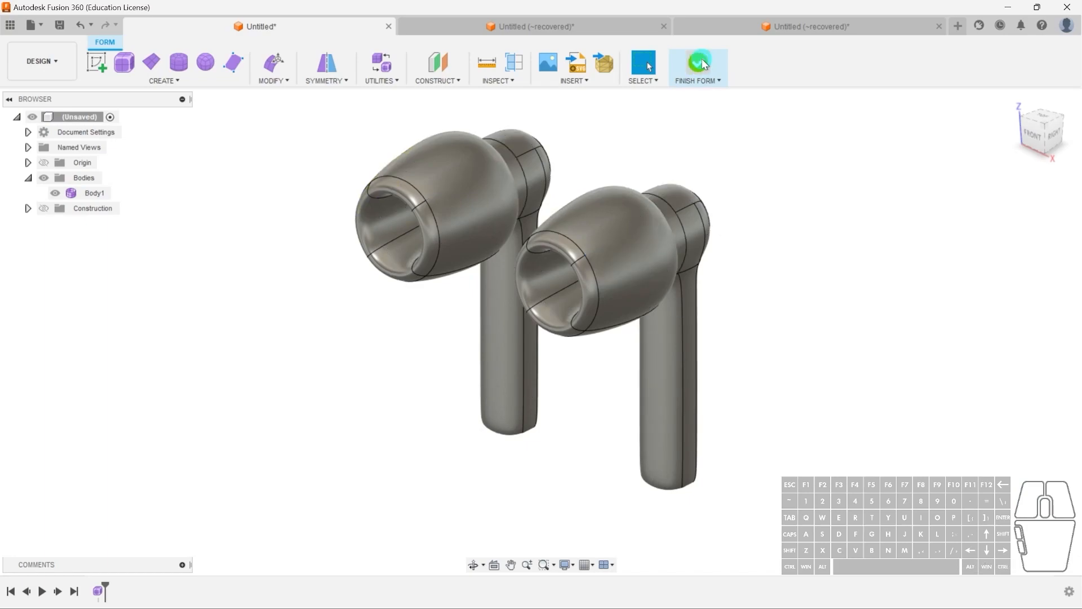
Highlight each of the converted bodies in turn to see which earbud it represents.
click(28, 177)
click(97, 193)
click(101, 208)
click(105, 194)
click(97, 208)
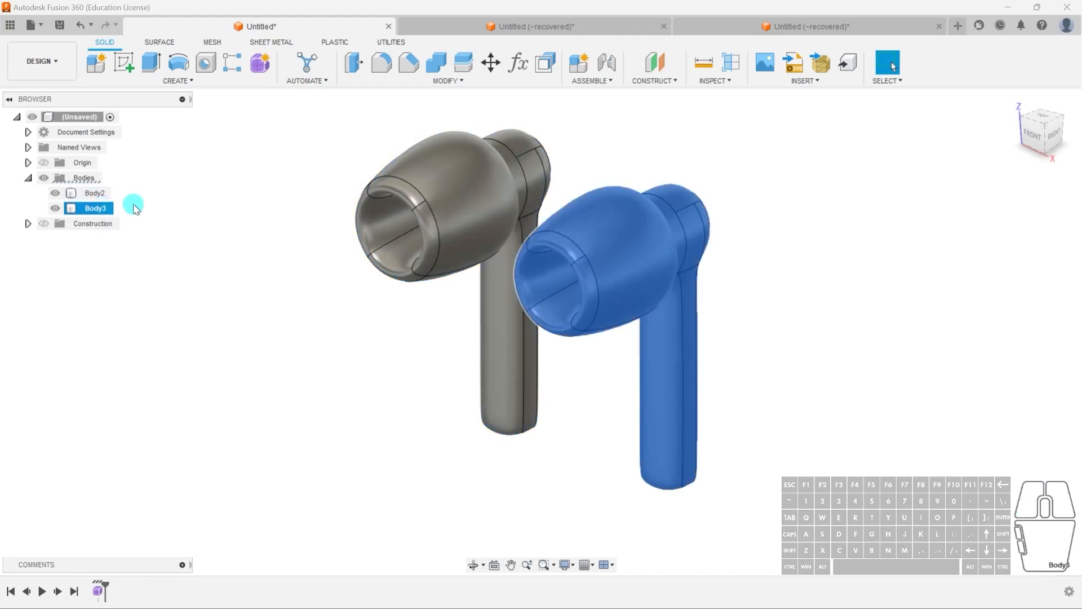
click(458, 129)
Examine the inside of the right-hand body with a section analysis on the YZ plane at a distance of 14 mm, and discard it.
click(731, 63)
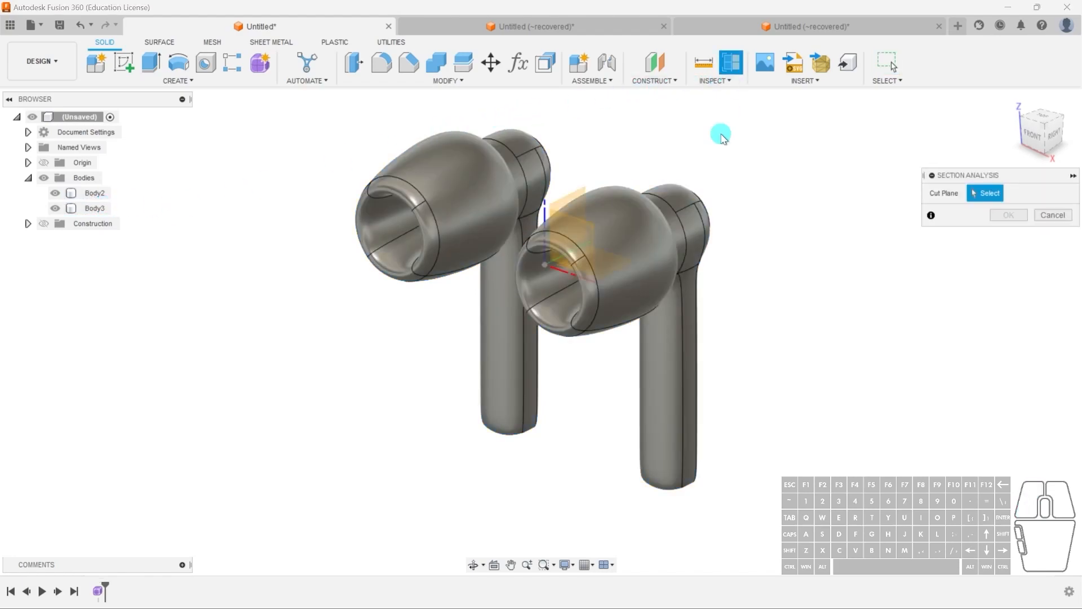
click(590, 195)
drag(572, 275, 909, 354)
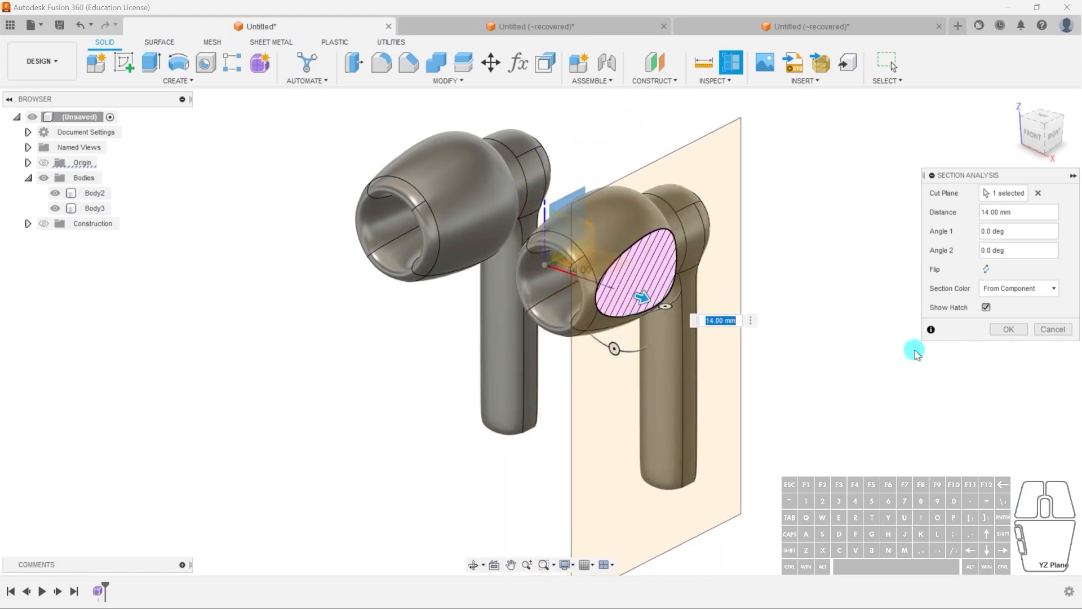
click(1053, 330)
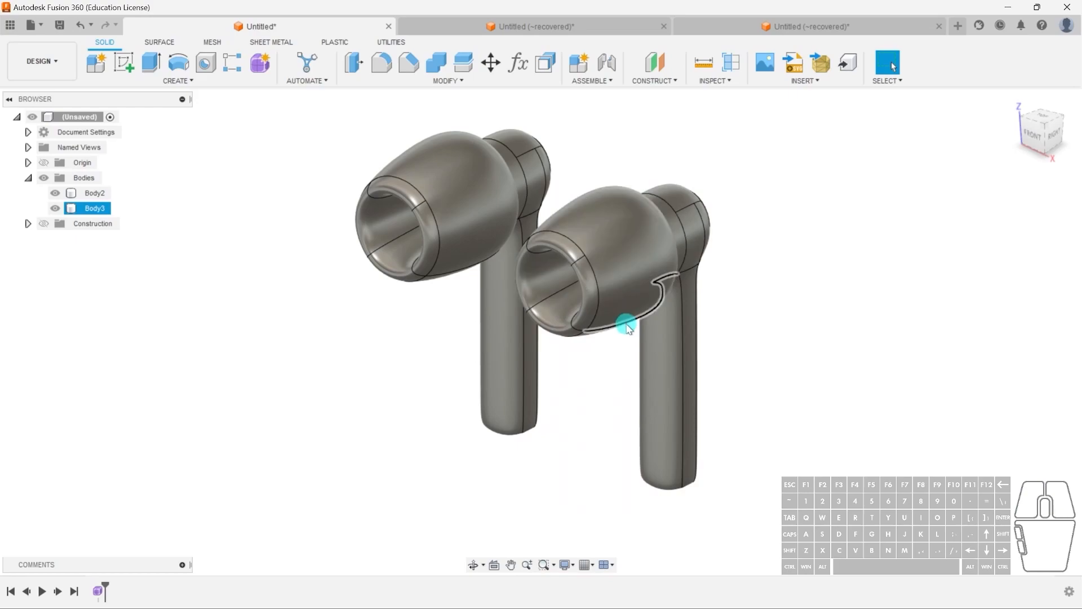
Examine the surfaces of both solid bodies up close and from several sides.
shift+middle_drag(626, 305, 684, 236)
scroll(445, 203, up, 3)
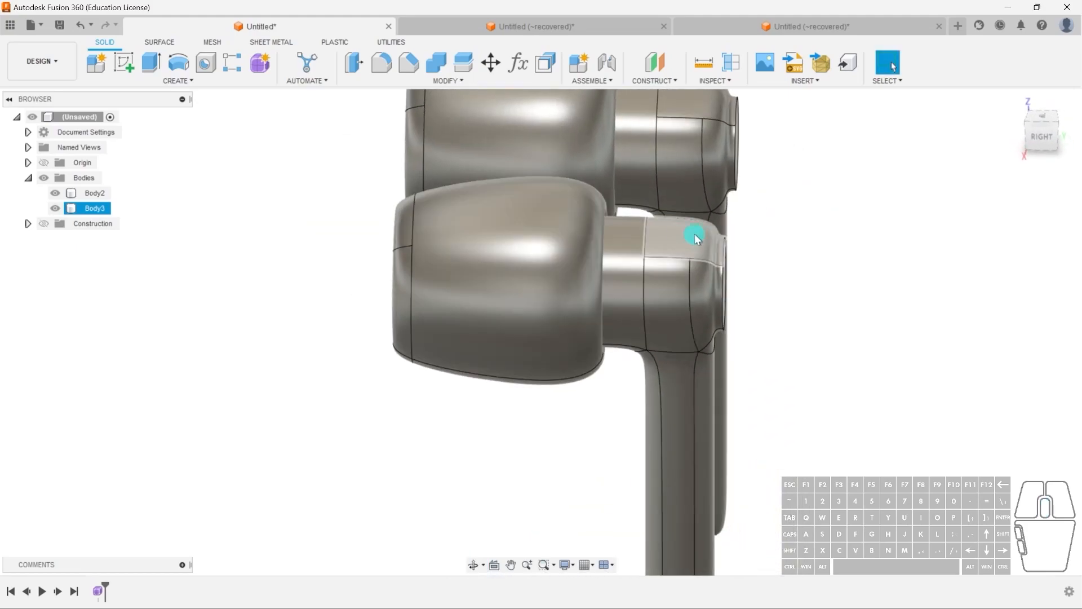
shift+middle_drag(496, 299, 543, 278)
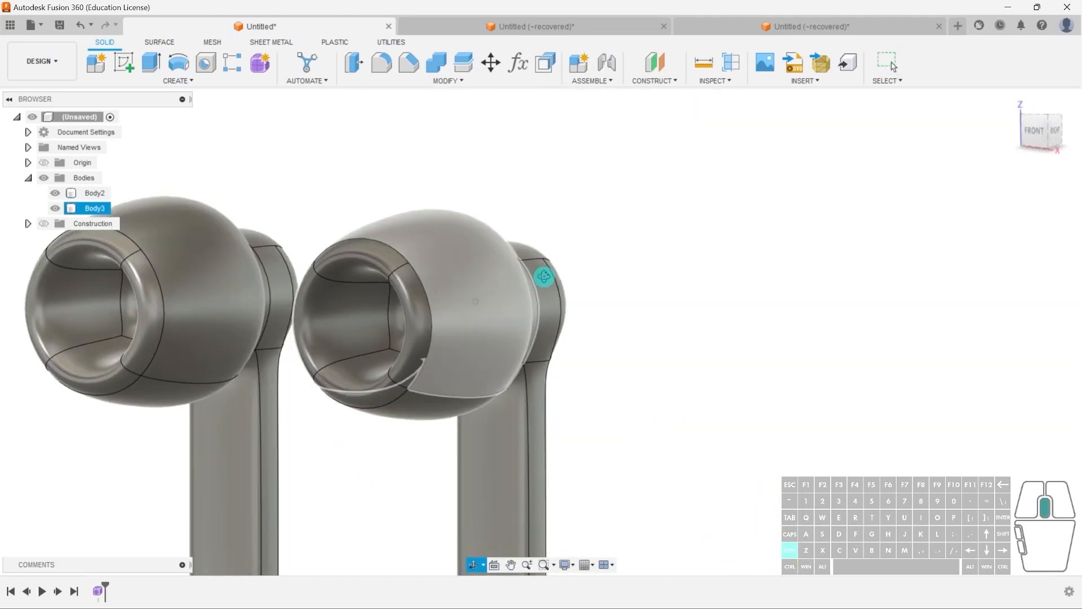
middle_drag(326, 309, 441, 316)
middle_drag(531, 334, 586, 314)
scroll(586, 314, down, 2)
shift+middle_drag(627, 381, 579, 399)
middle_drag(579, 399, 591, 376)
scroll(608, 321, down, 2)
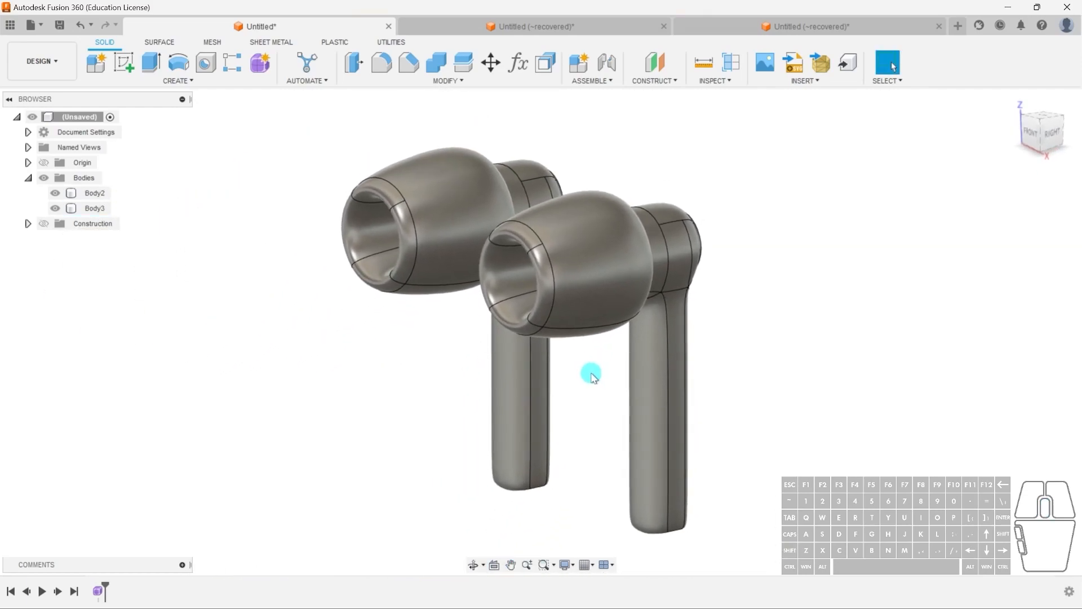